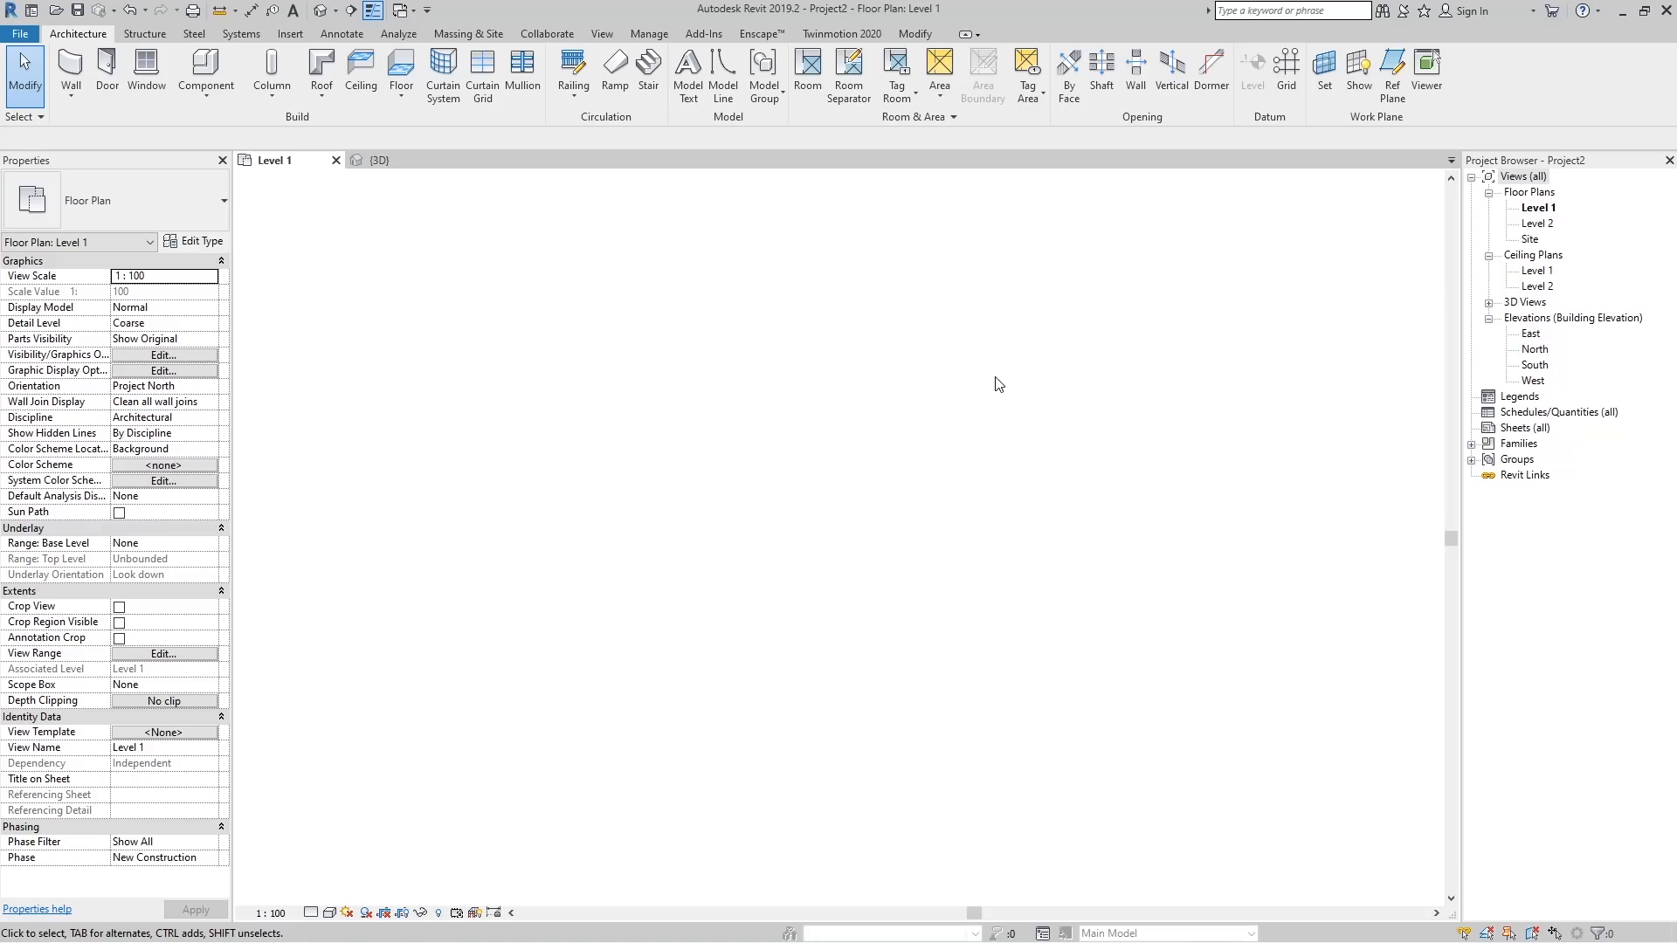
Look through the basic, curtain and stacked wall types offered by the Wall tool, and leave the tool.
{"action": "left_click", "coordinate": [77, 101]}
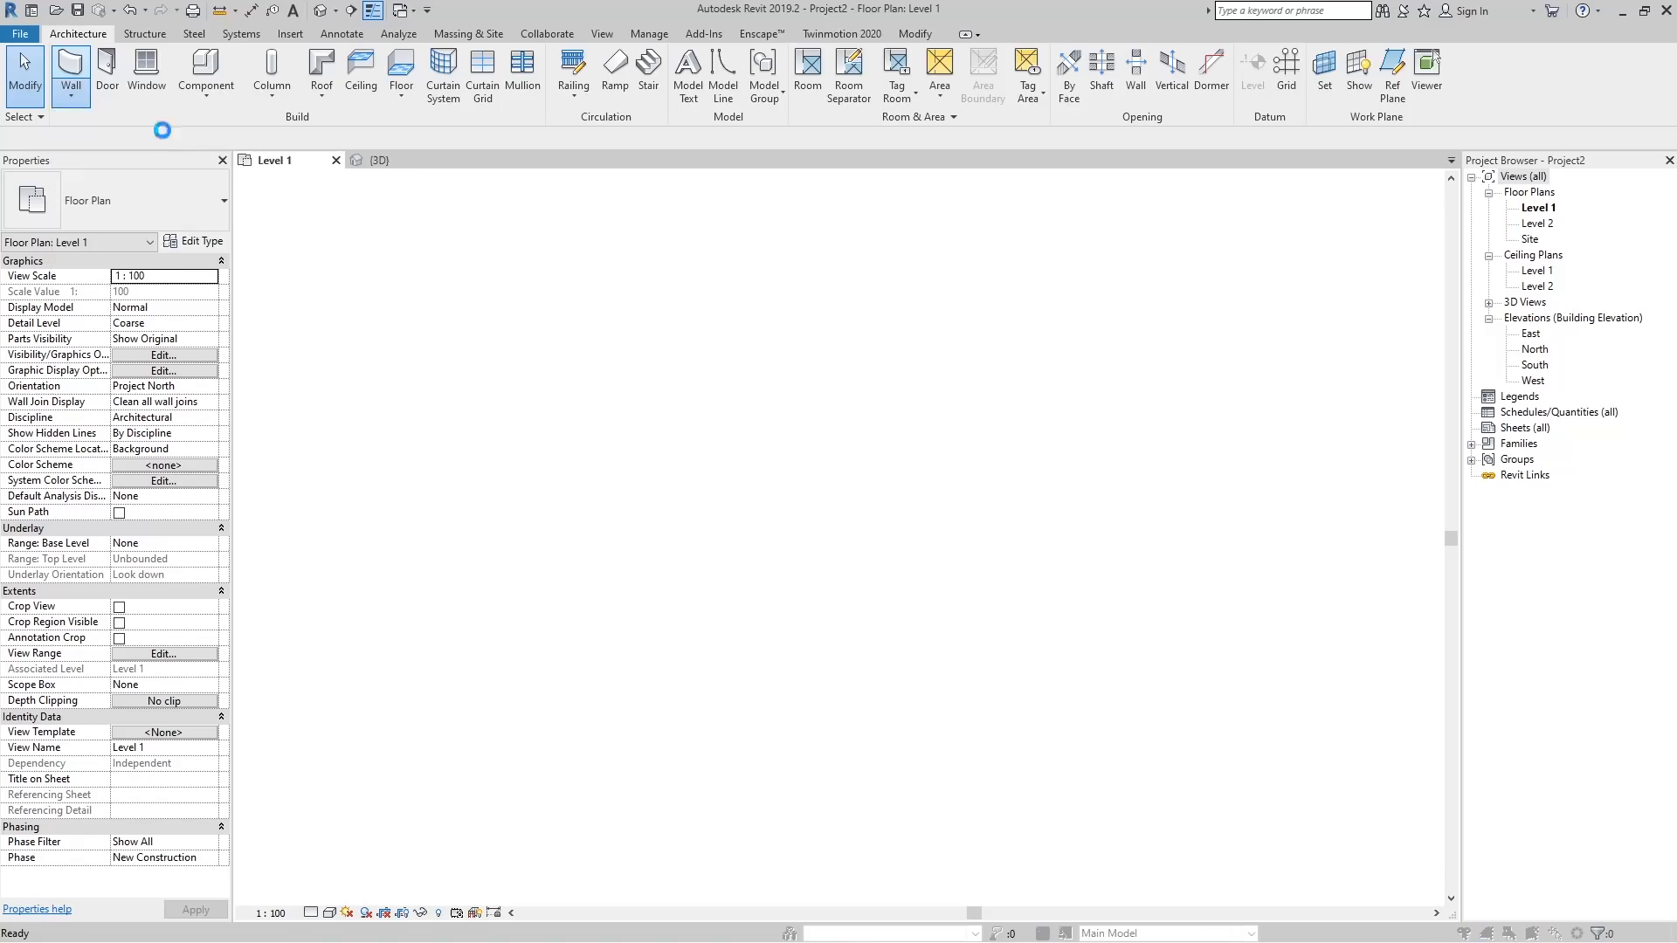
{"action": "left_click", "coordinate": [987, 336]}
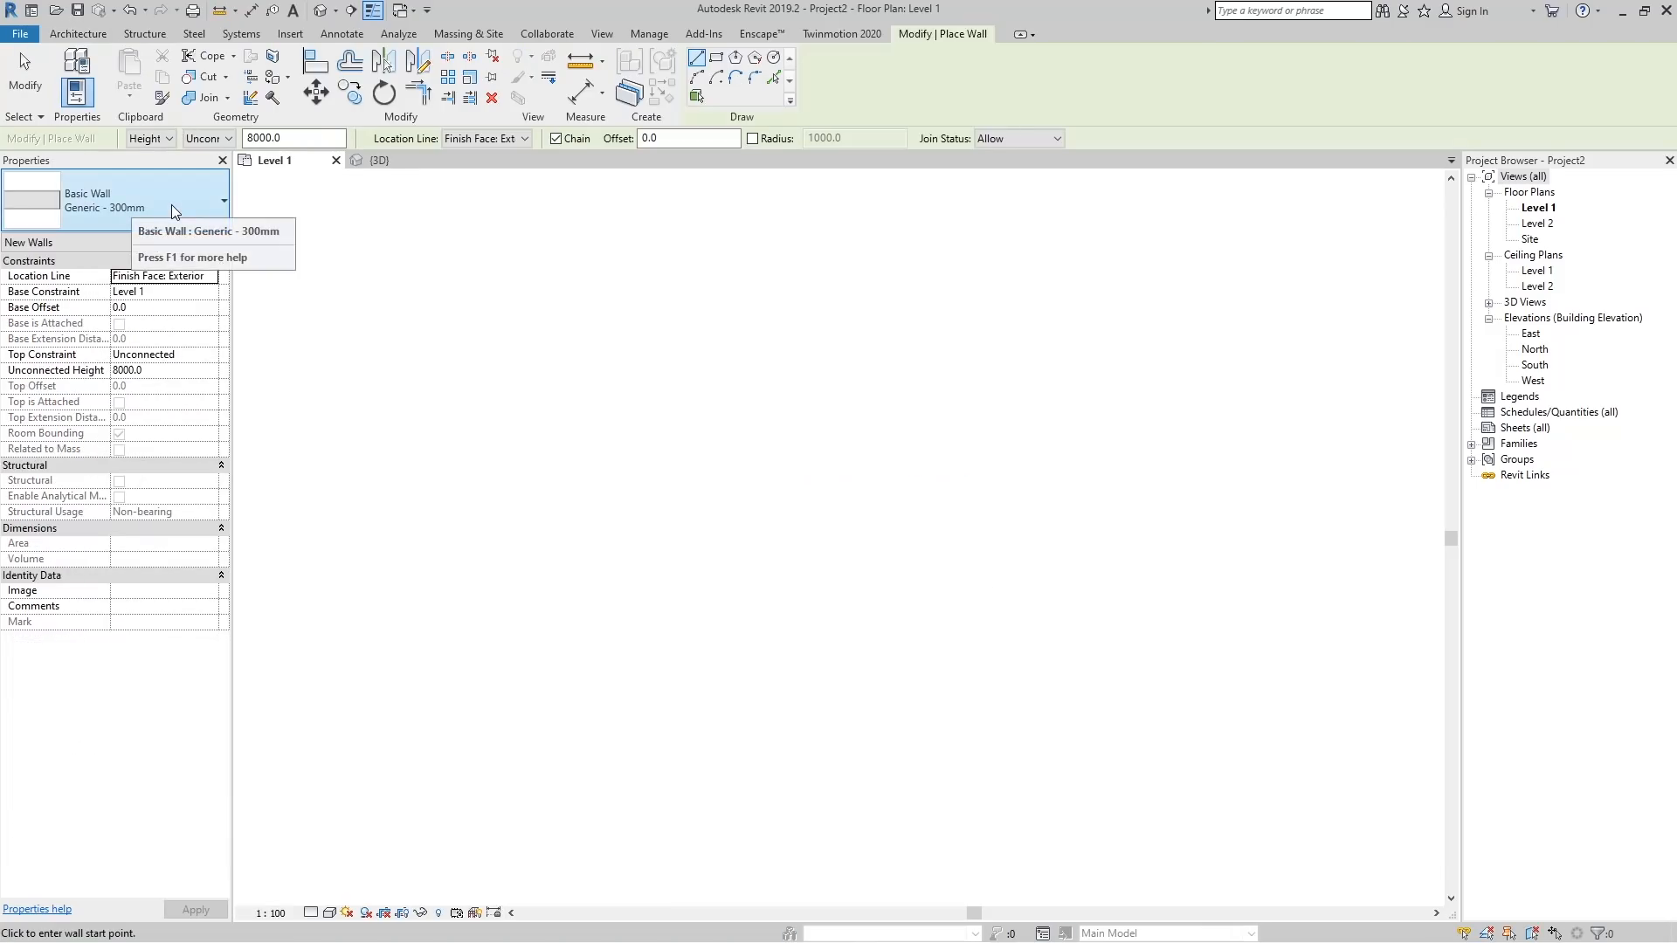
{"action": "left_click", "coordinate": [203, 202]}
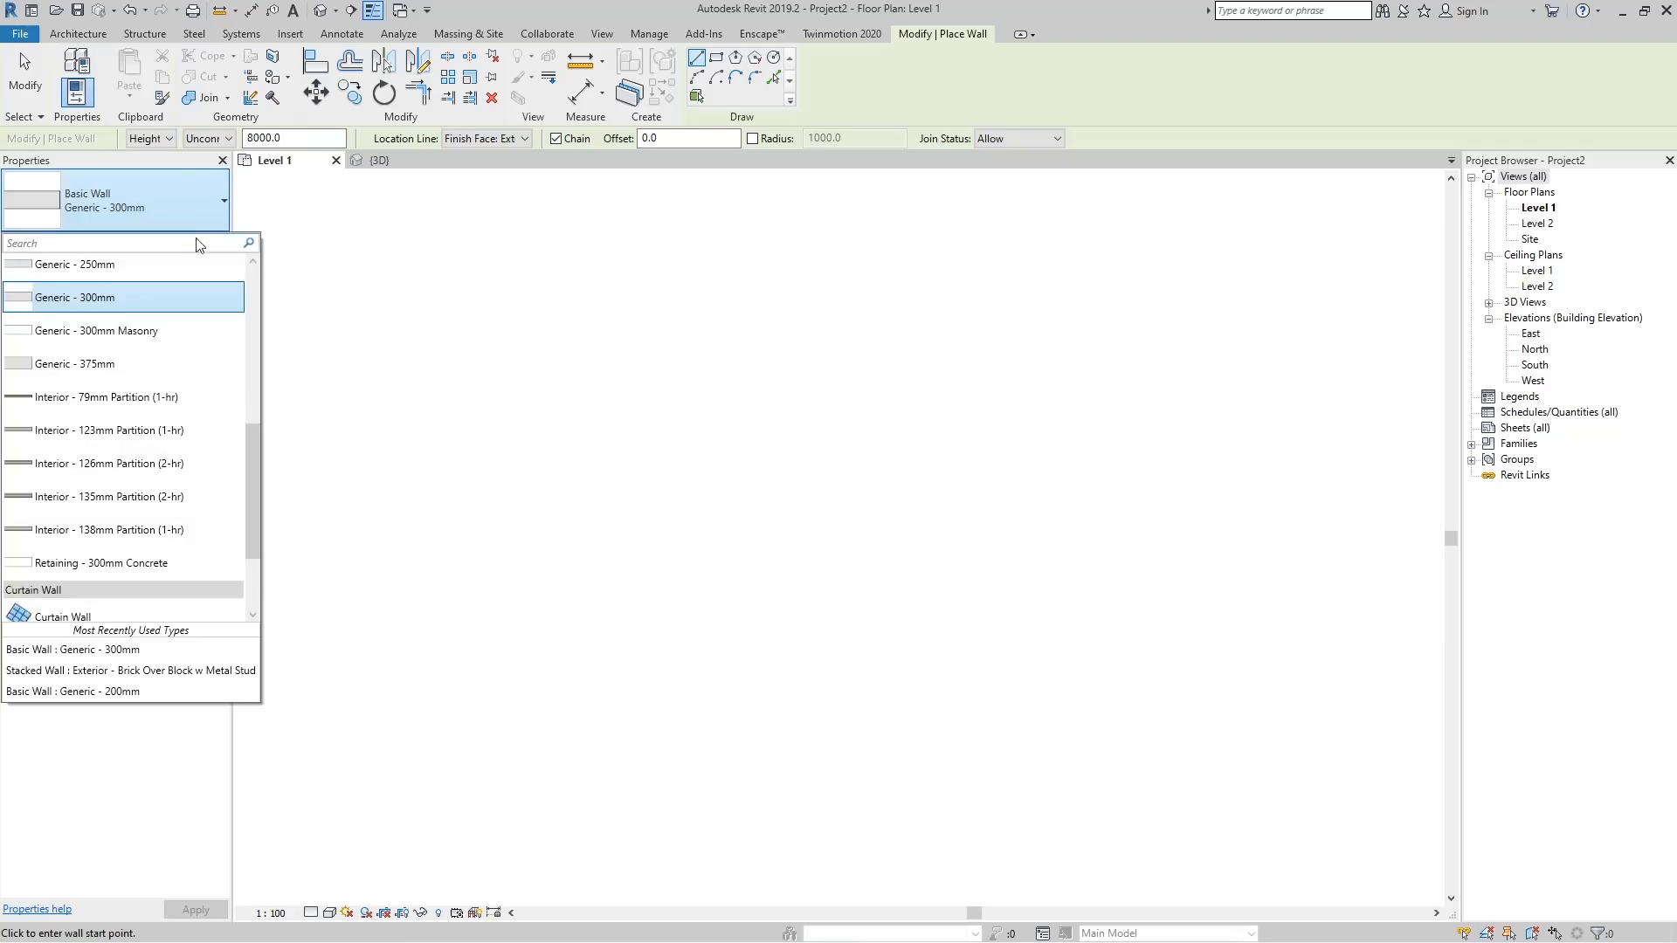
{"action": "scroll", "coordinate": [190, 292], "scroll_direction": "down", "scroll_amount": 1}
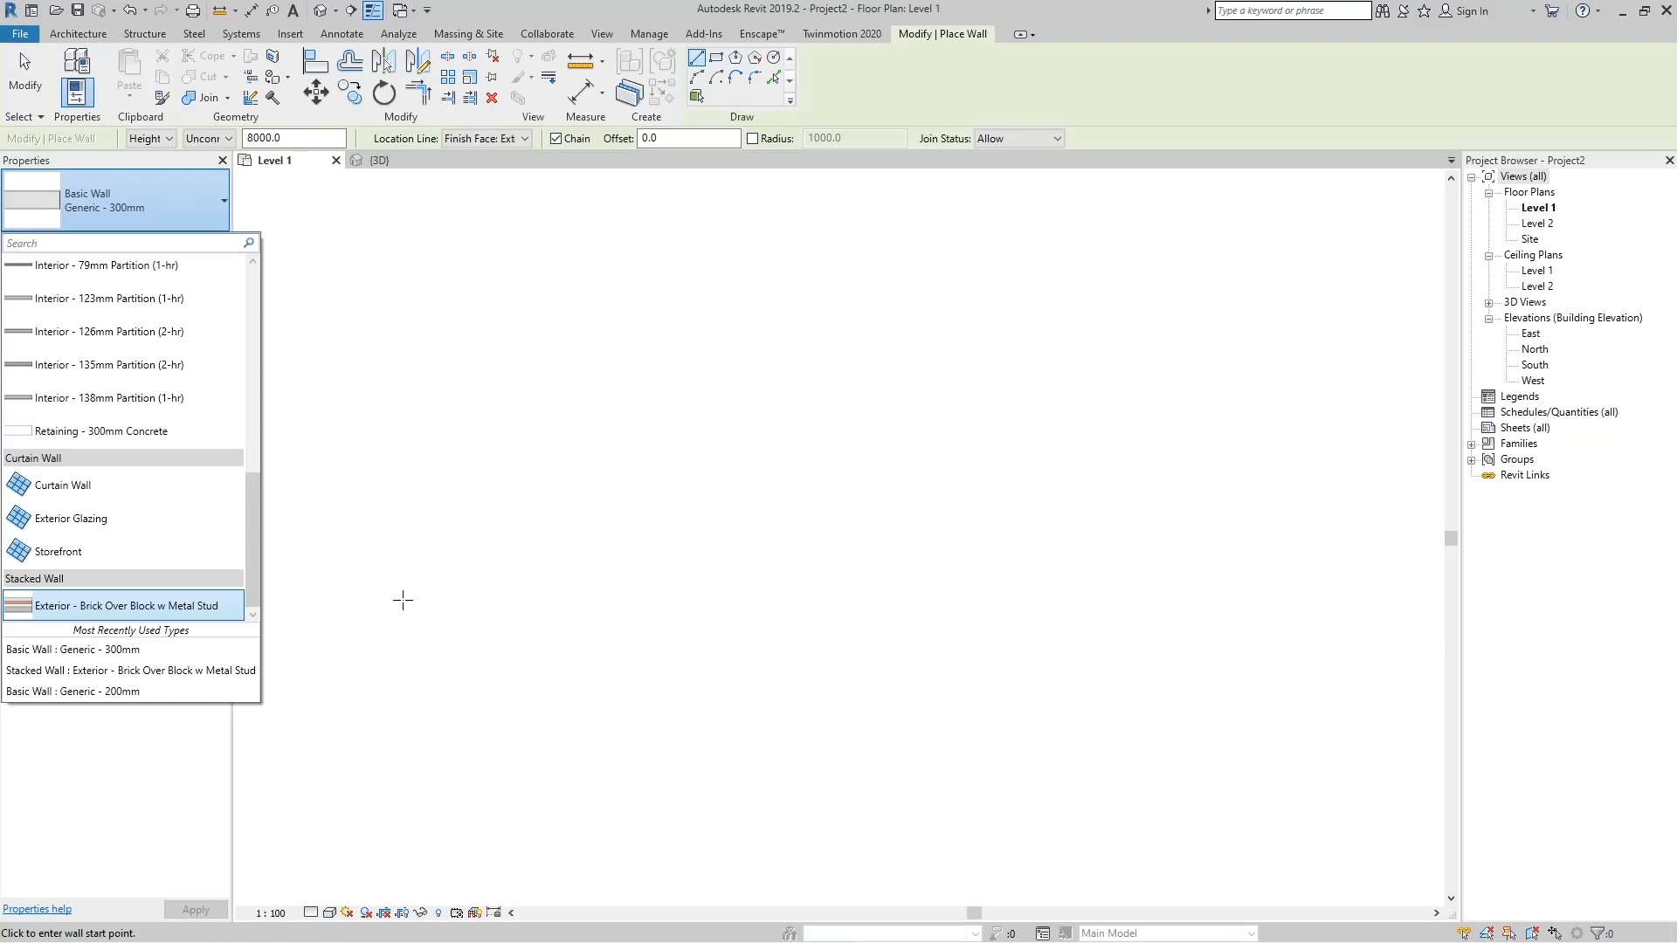
{"action": "key", "text": "Escape"}
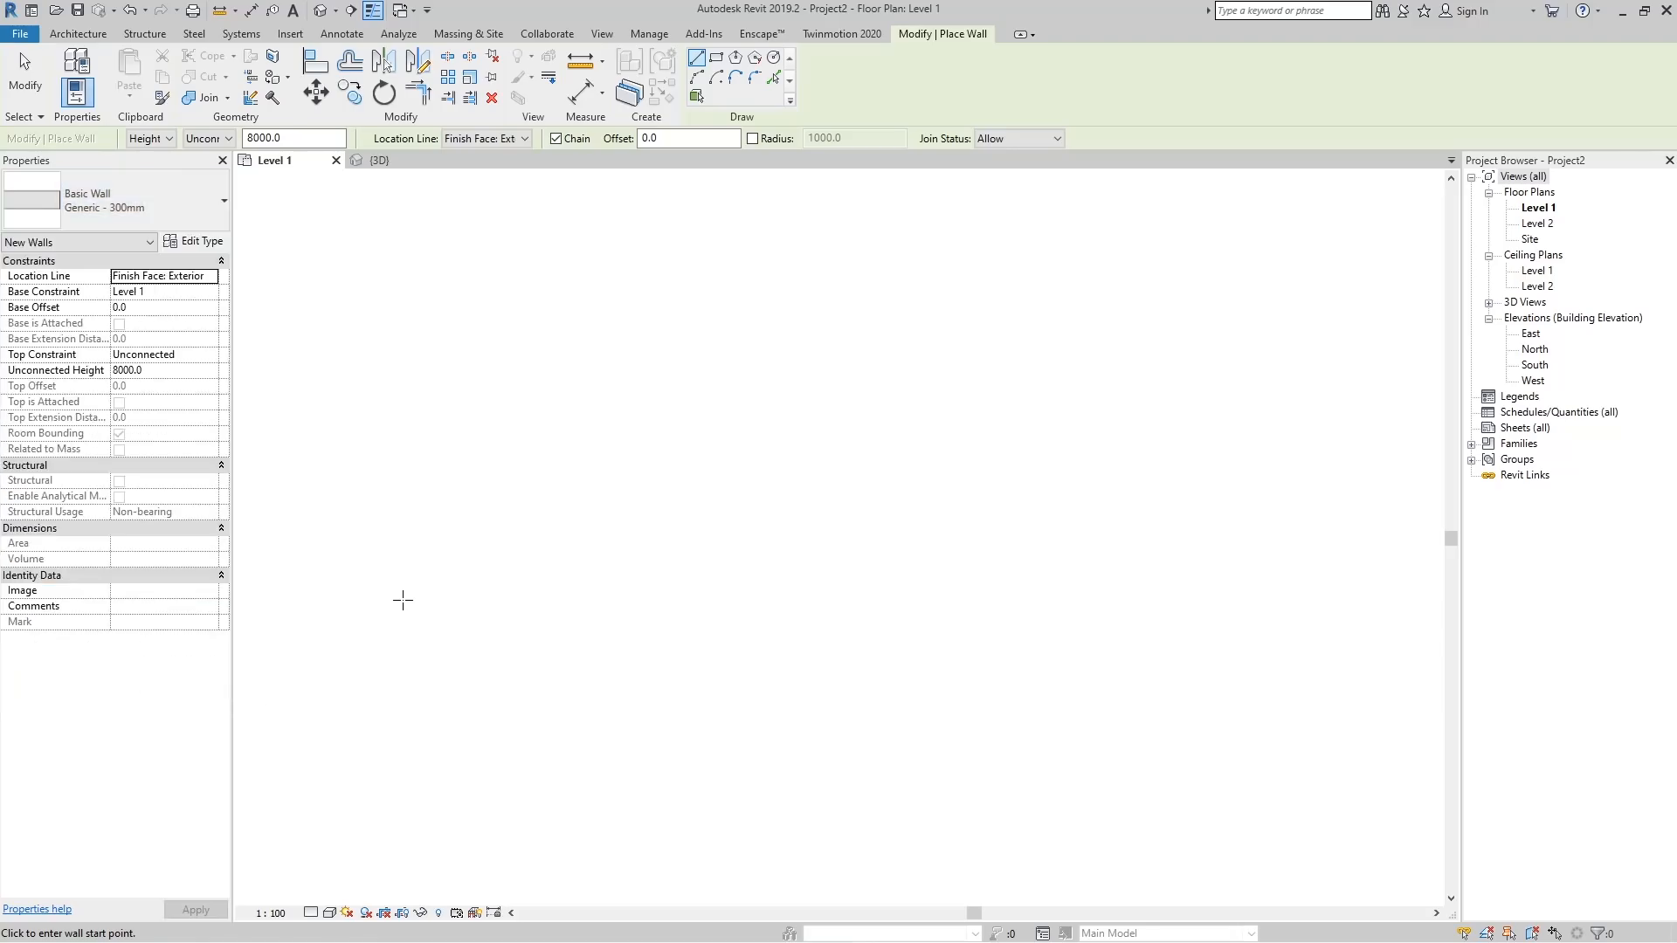
{"action": "key", "text": "Escape"}
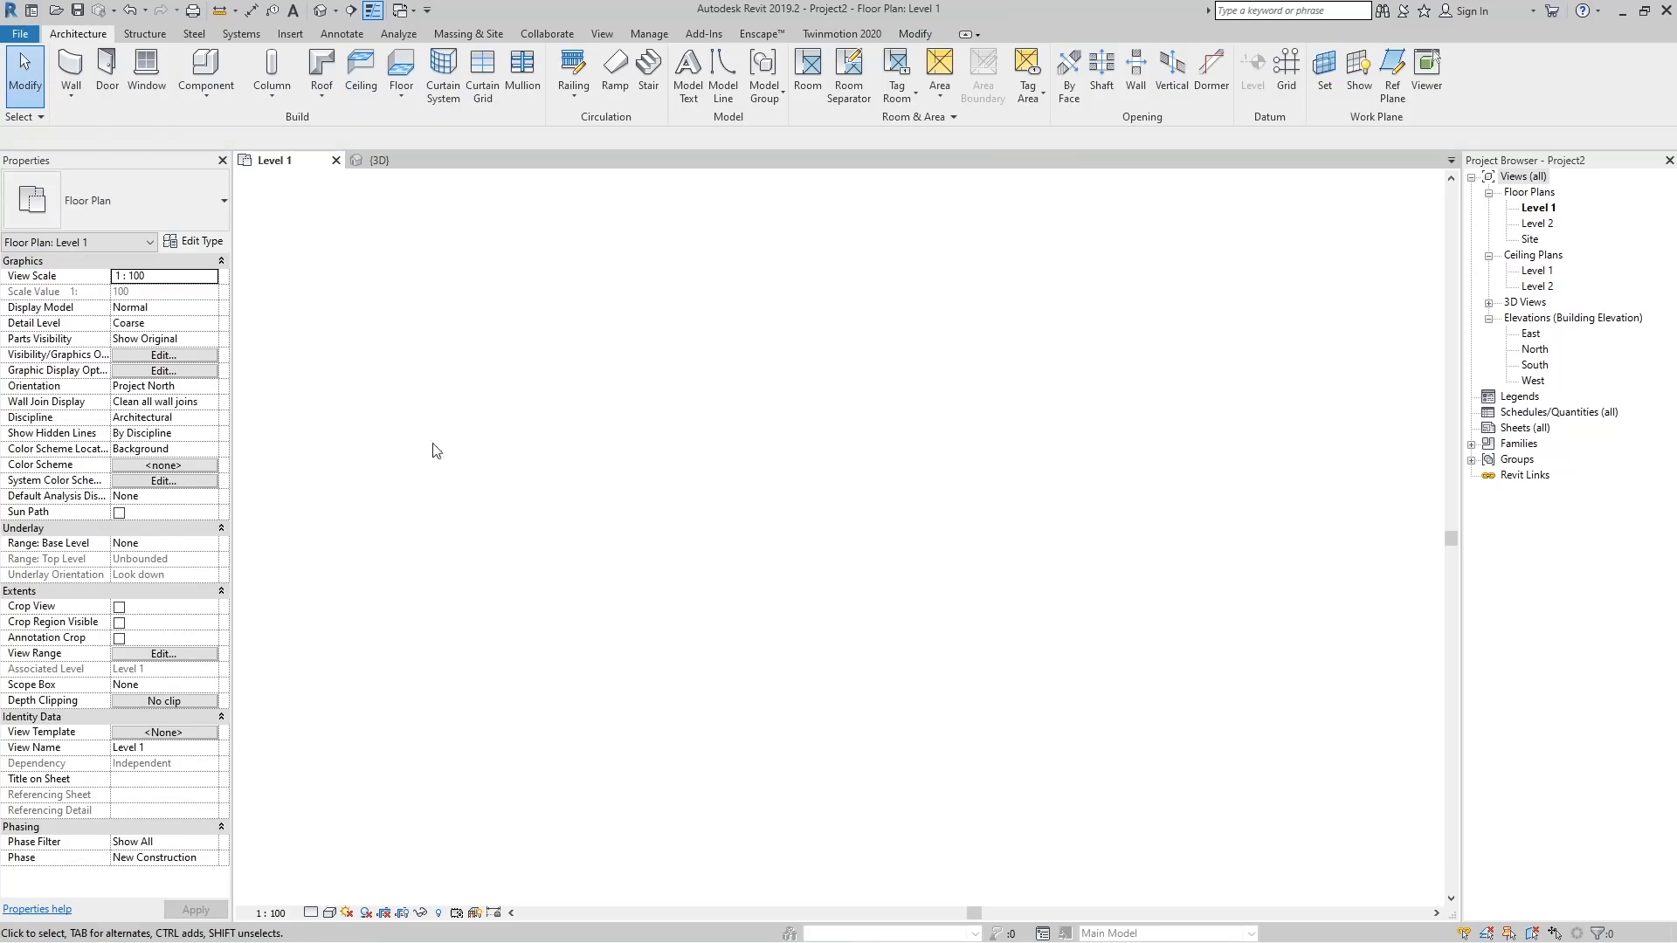
Start an architectural wall with the Basic Wall type Generic - 300mm.
{"action": "left_click", "coordinate": [83, 97]}
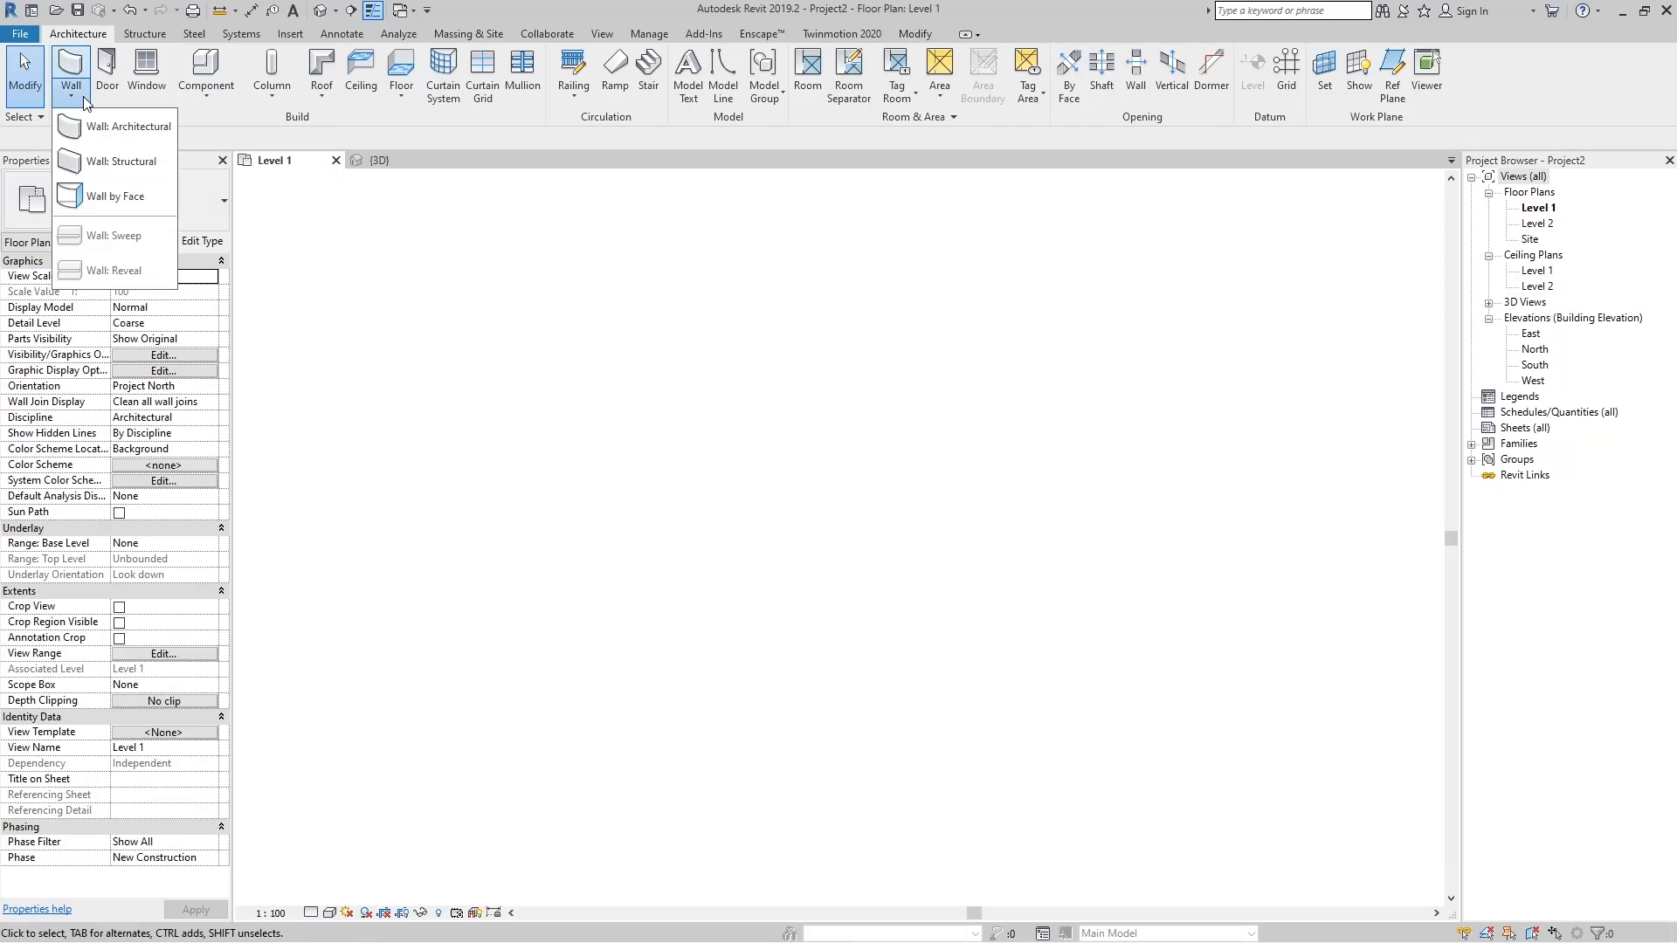
{"action": "left_click", "coordinate": [119, 128]}
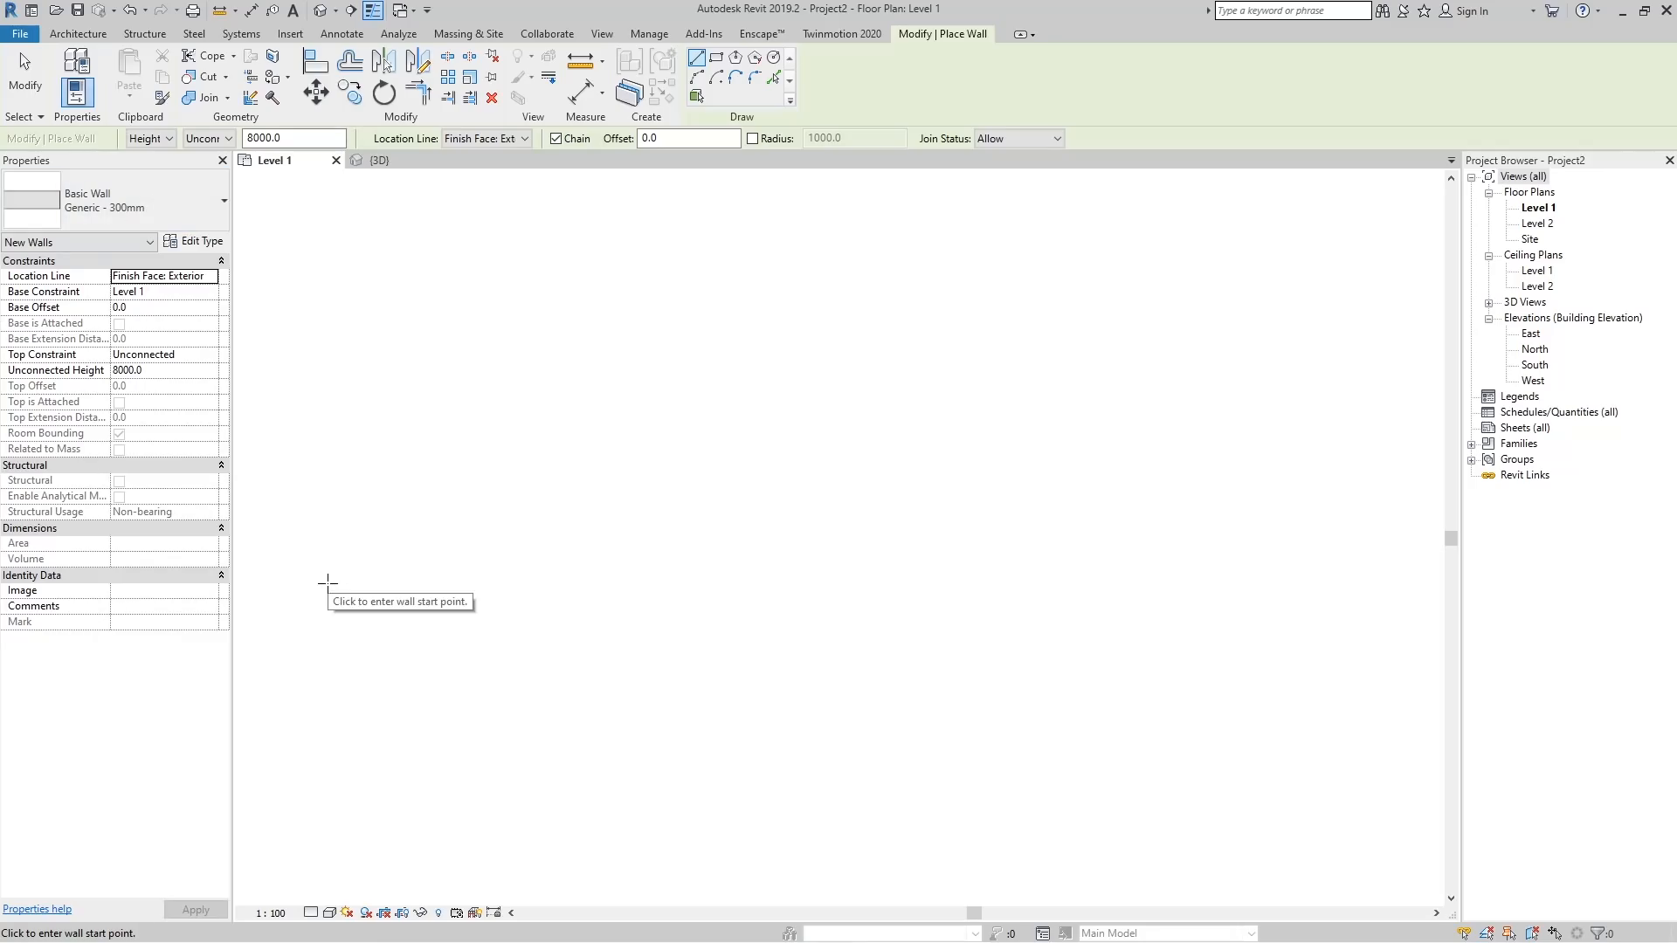
{"action": "left_click", "coordinate": [124, 210]}
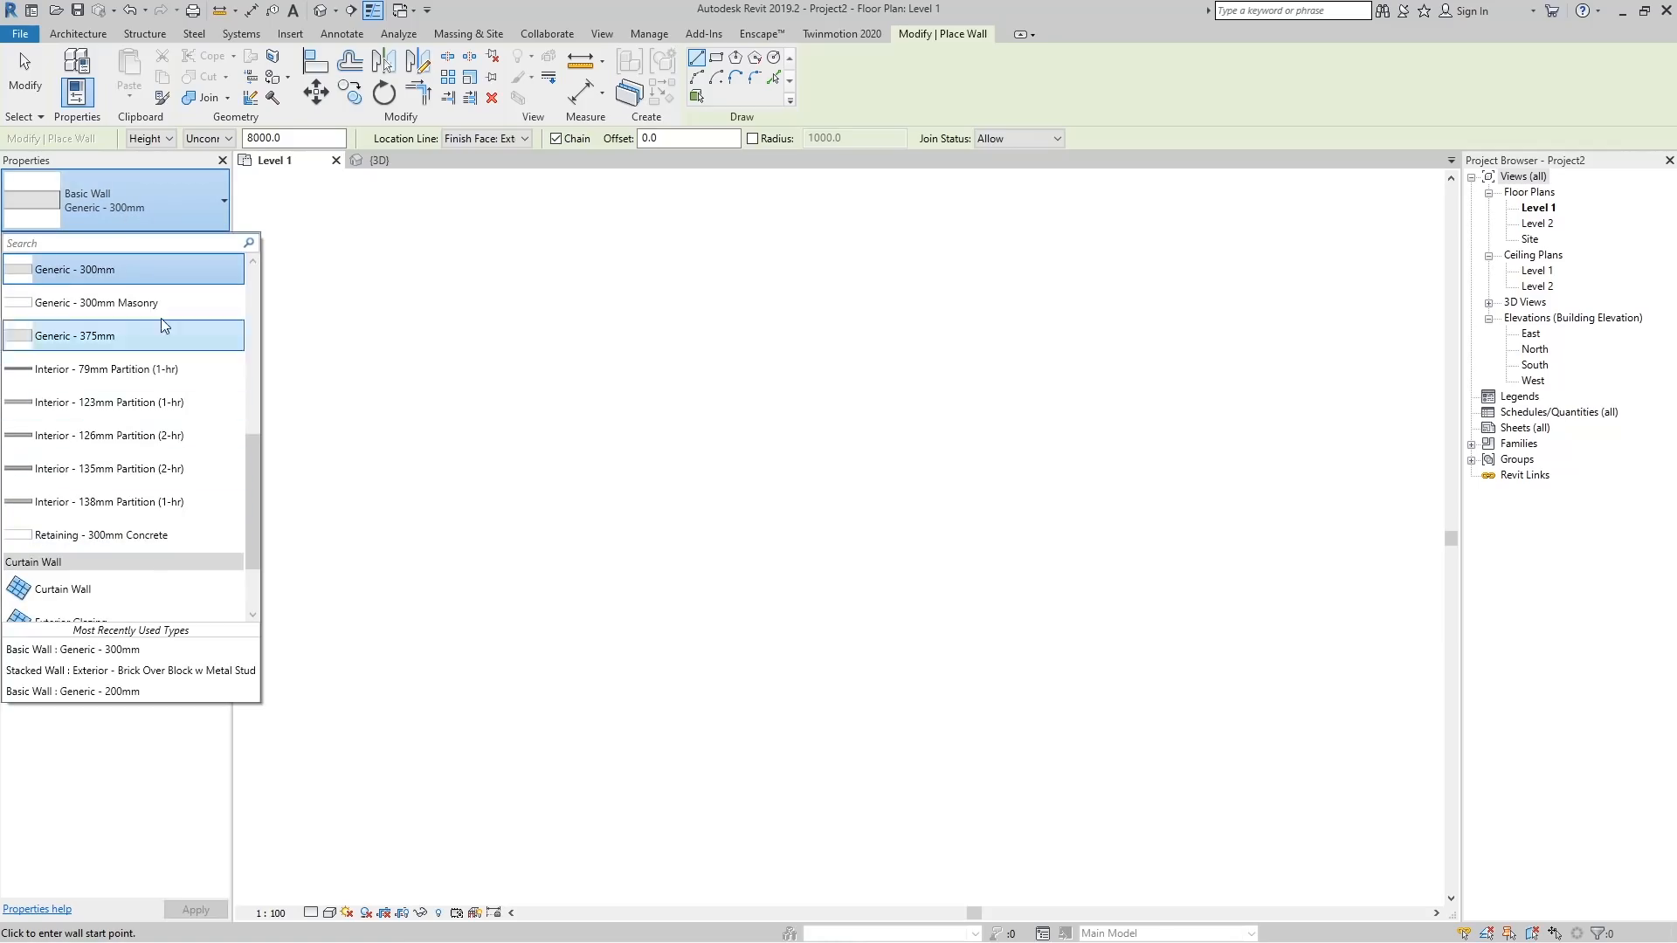
{"action": "left_click", "coordinate": [171, 286]}
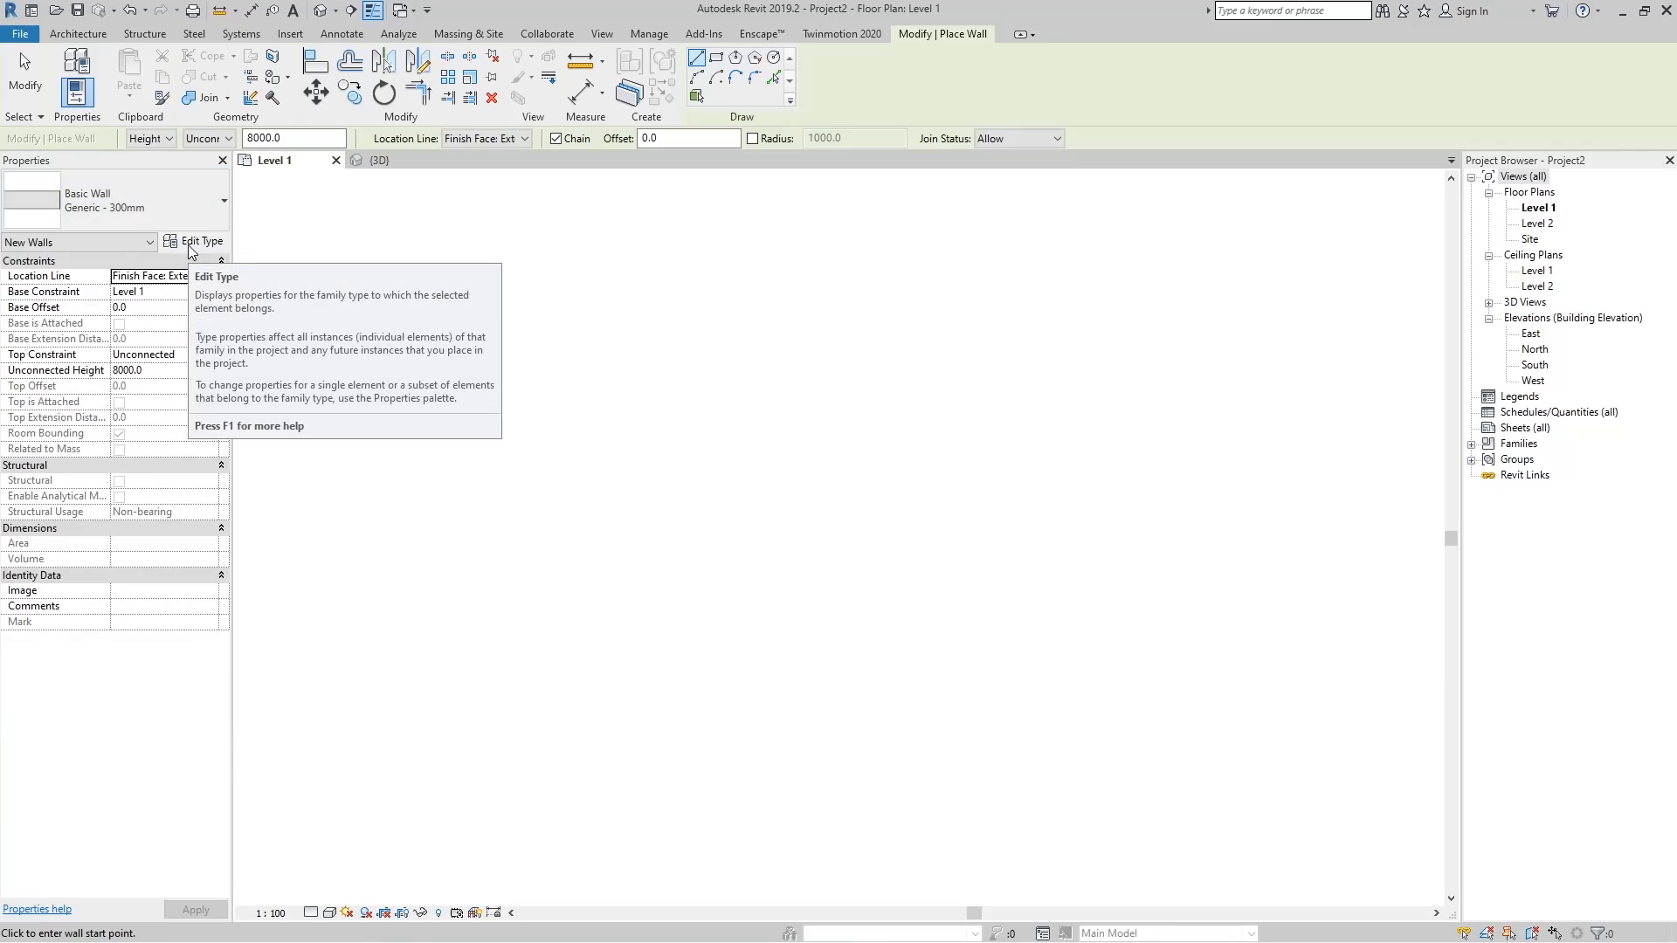
Review the type properties of the Generic - 300mm wall and the other types in the Basic Wall family.
{"action": "left_click", "coordinate": [192, 245]}
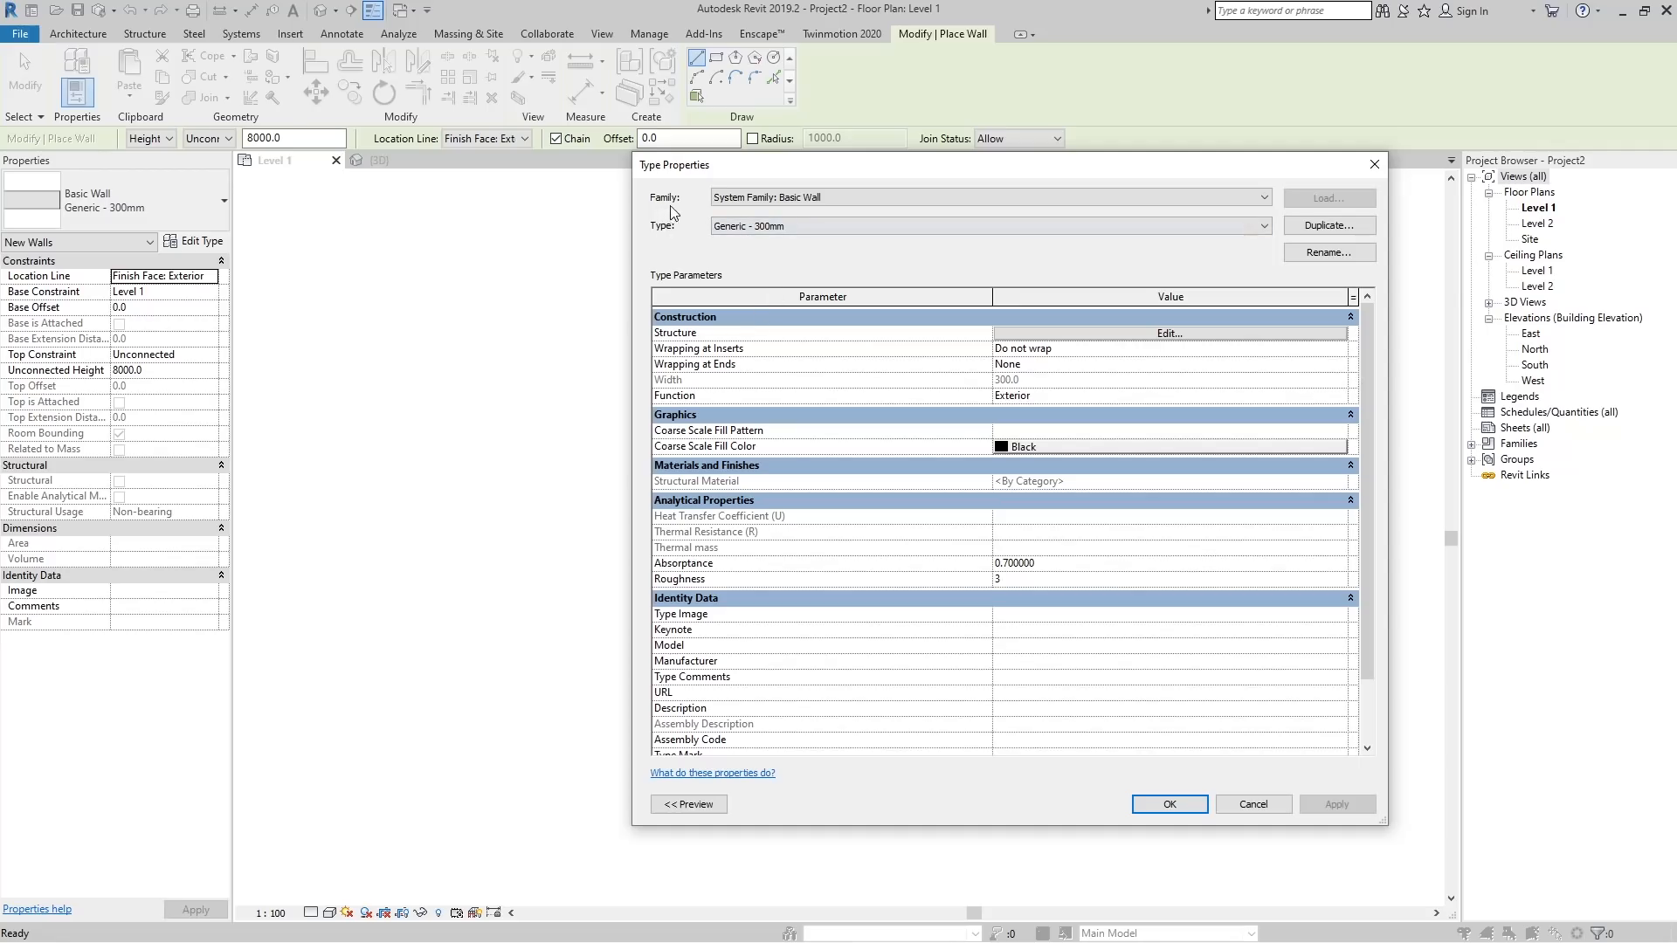
{"action": "left_click", "coordinate": [783, 229]}
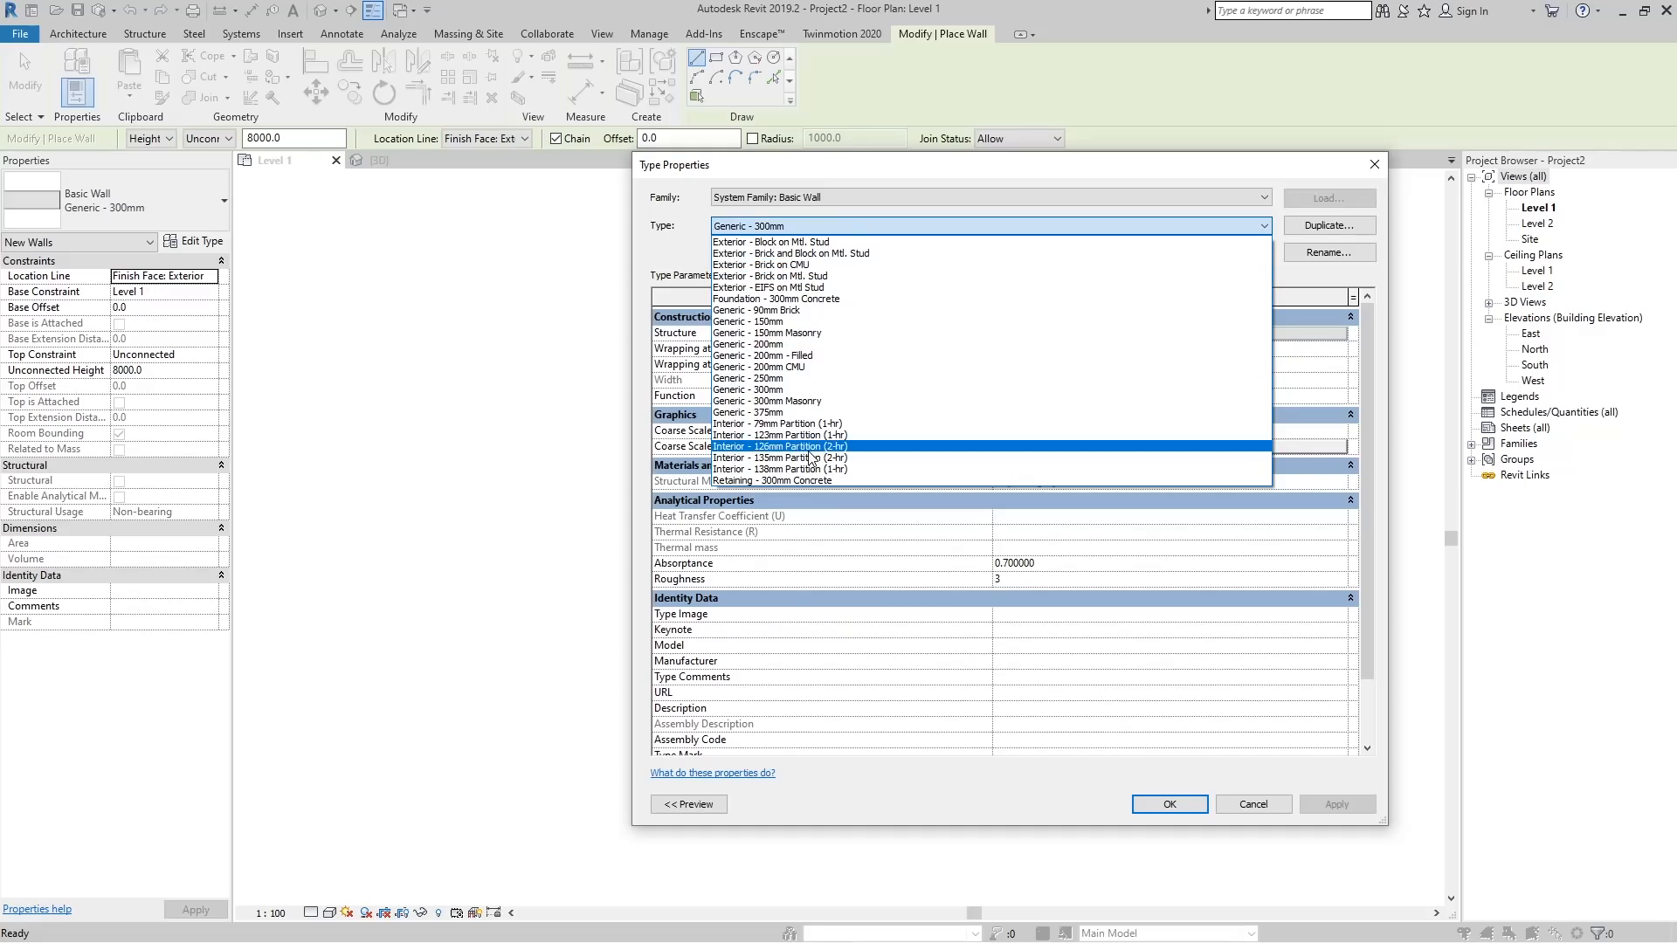
{"action": "key", "text": "Escape"}
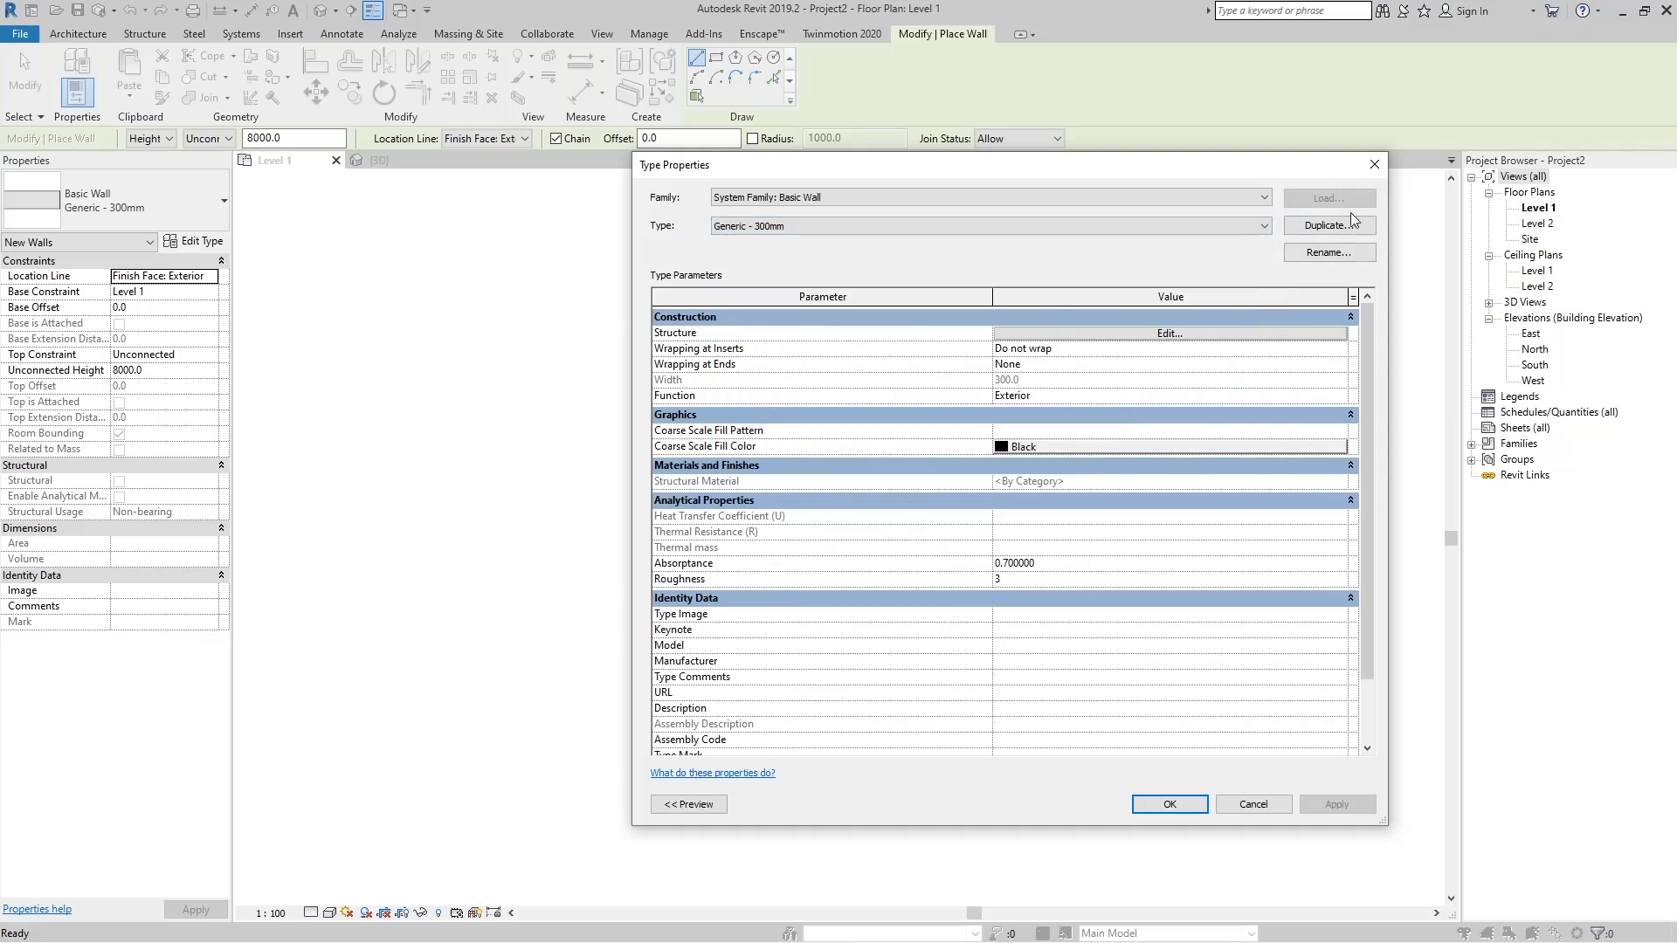
{"action": "left_click", "coordinate": [1380, 170]}
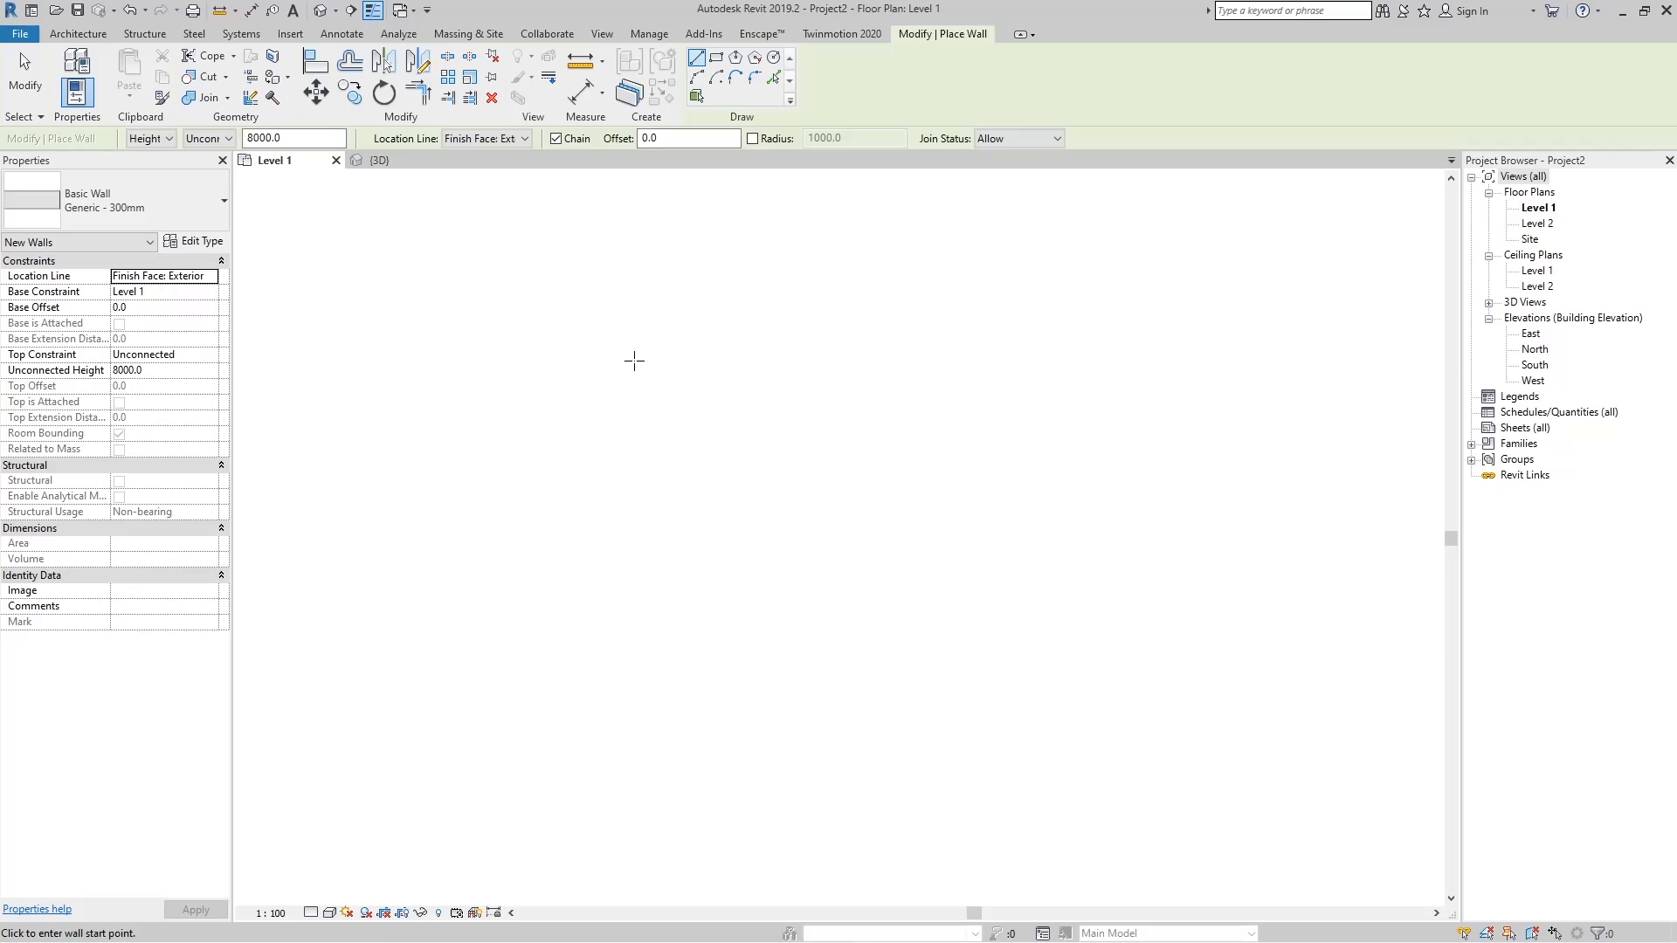
Try starting a wall along its exterior finish face, and set the location line to Wall Centerline.
{"action": "left_click", "coordinate": [636, 318]}
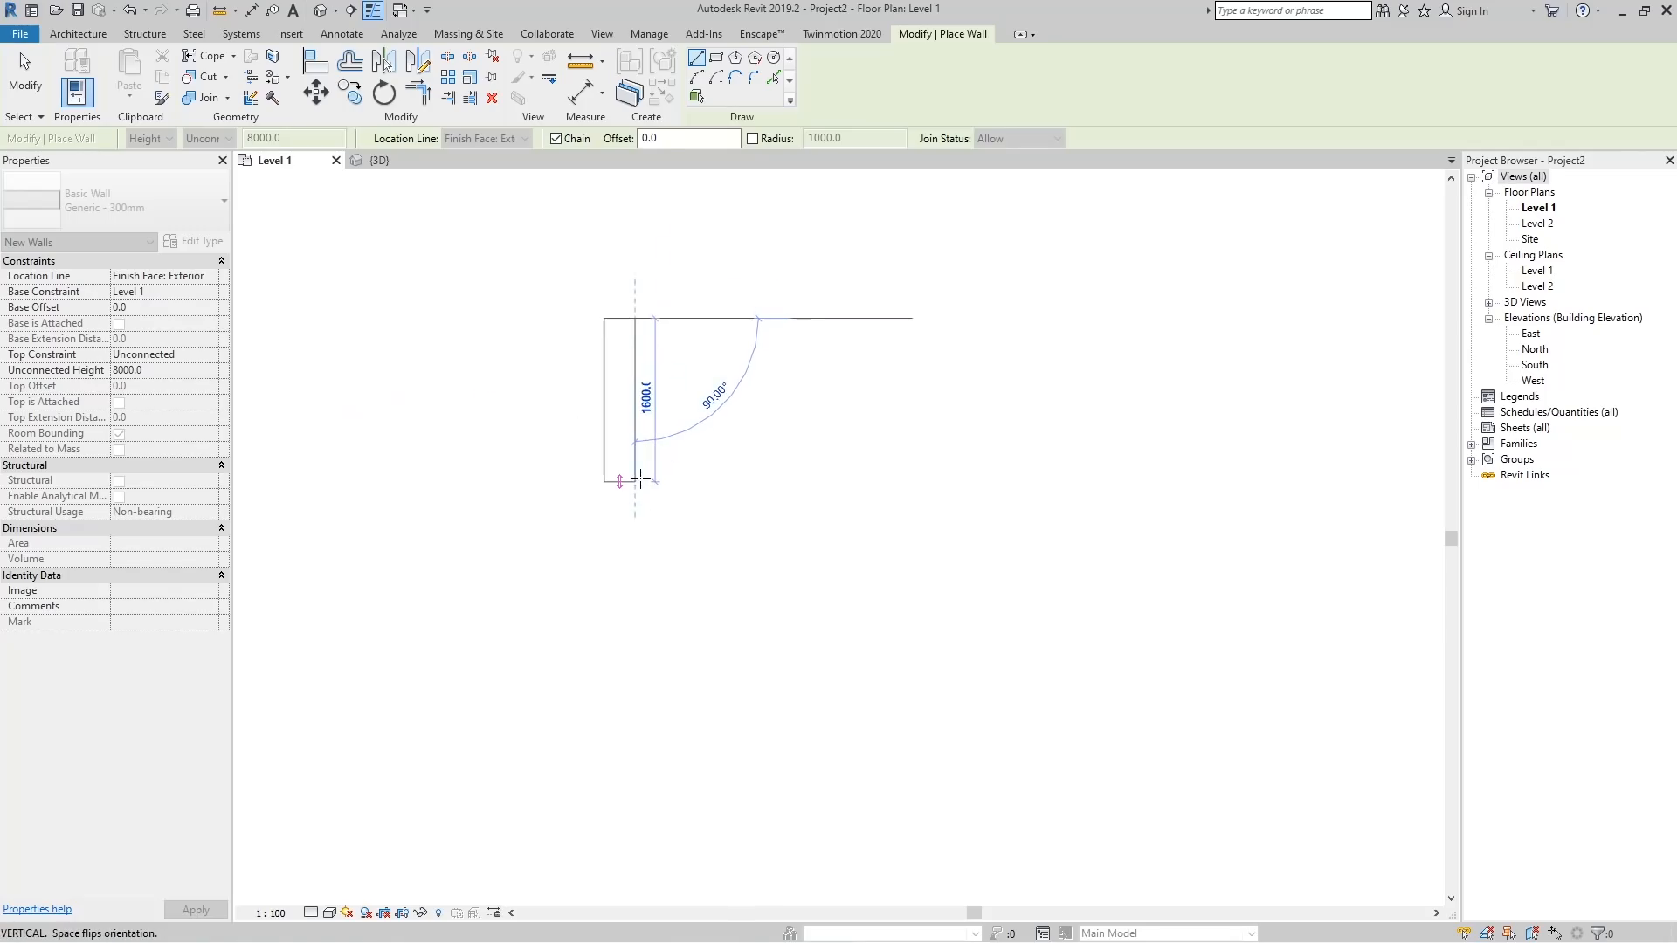
{"action": "key", "text": "Escape"}
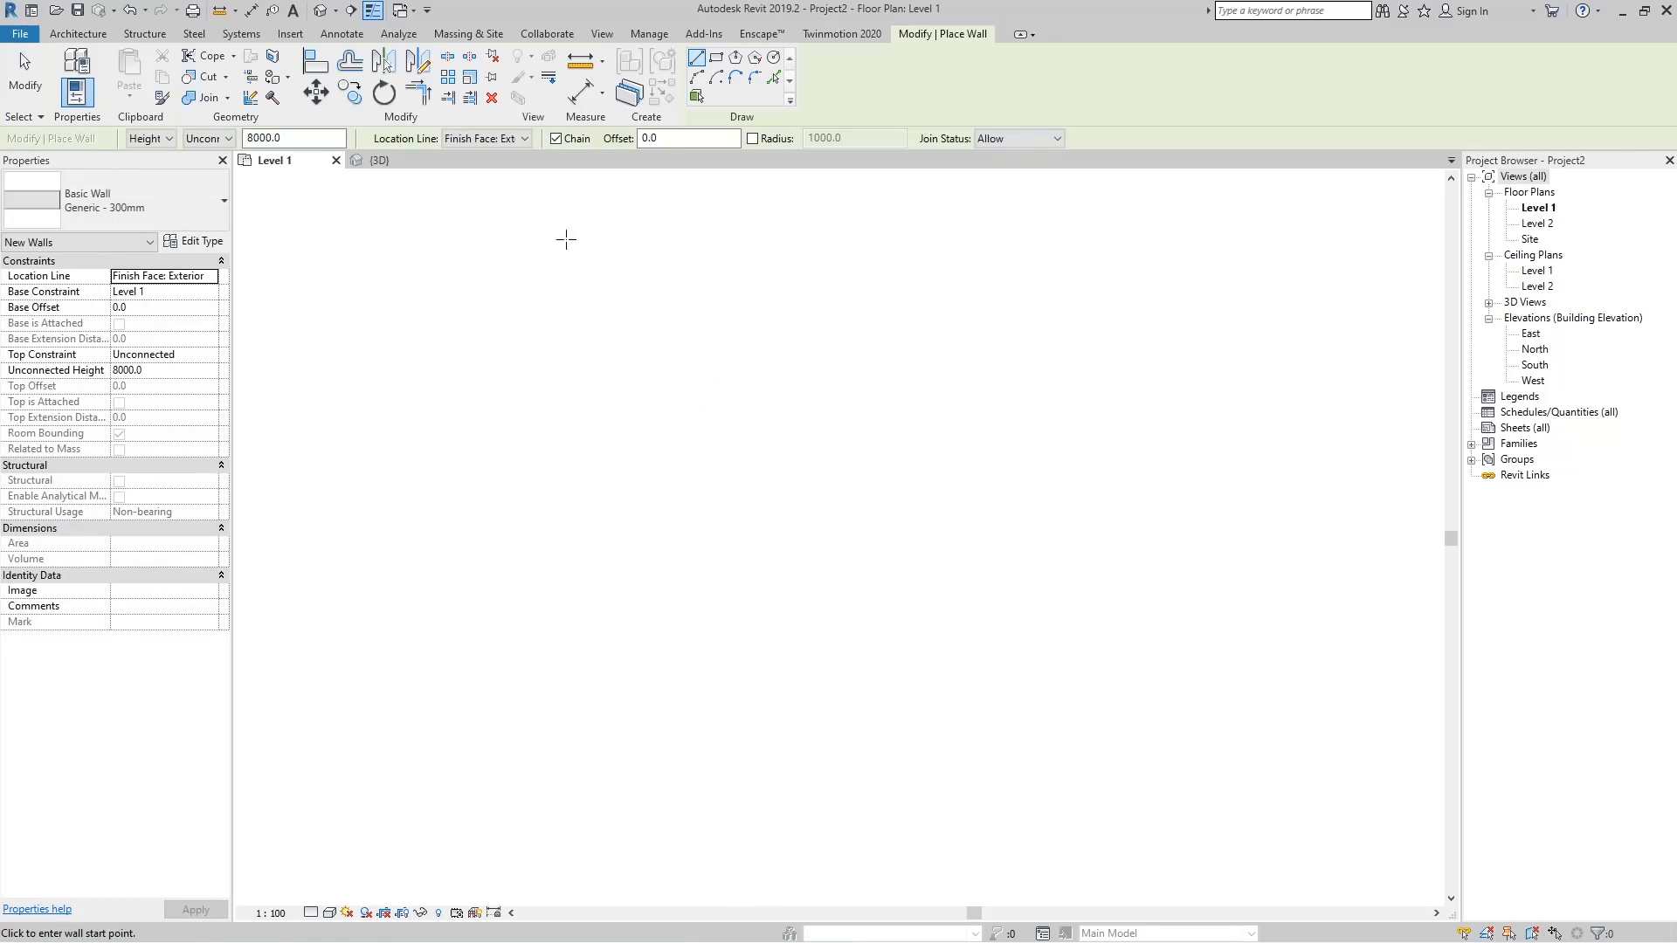
{"action": "left_click", "coordinate": [517, 139]}
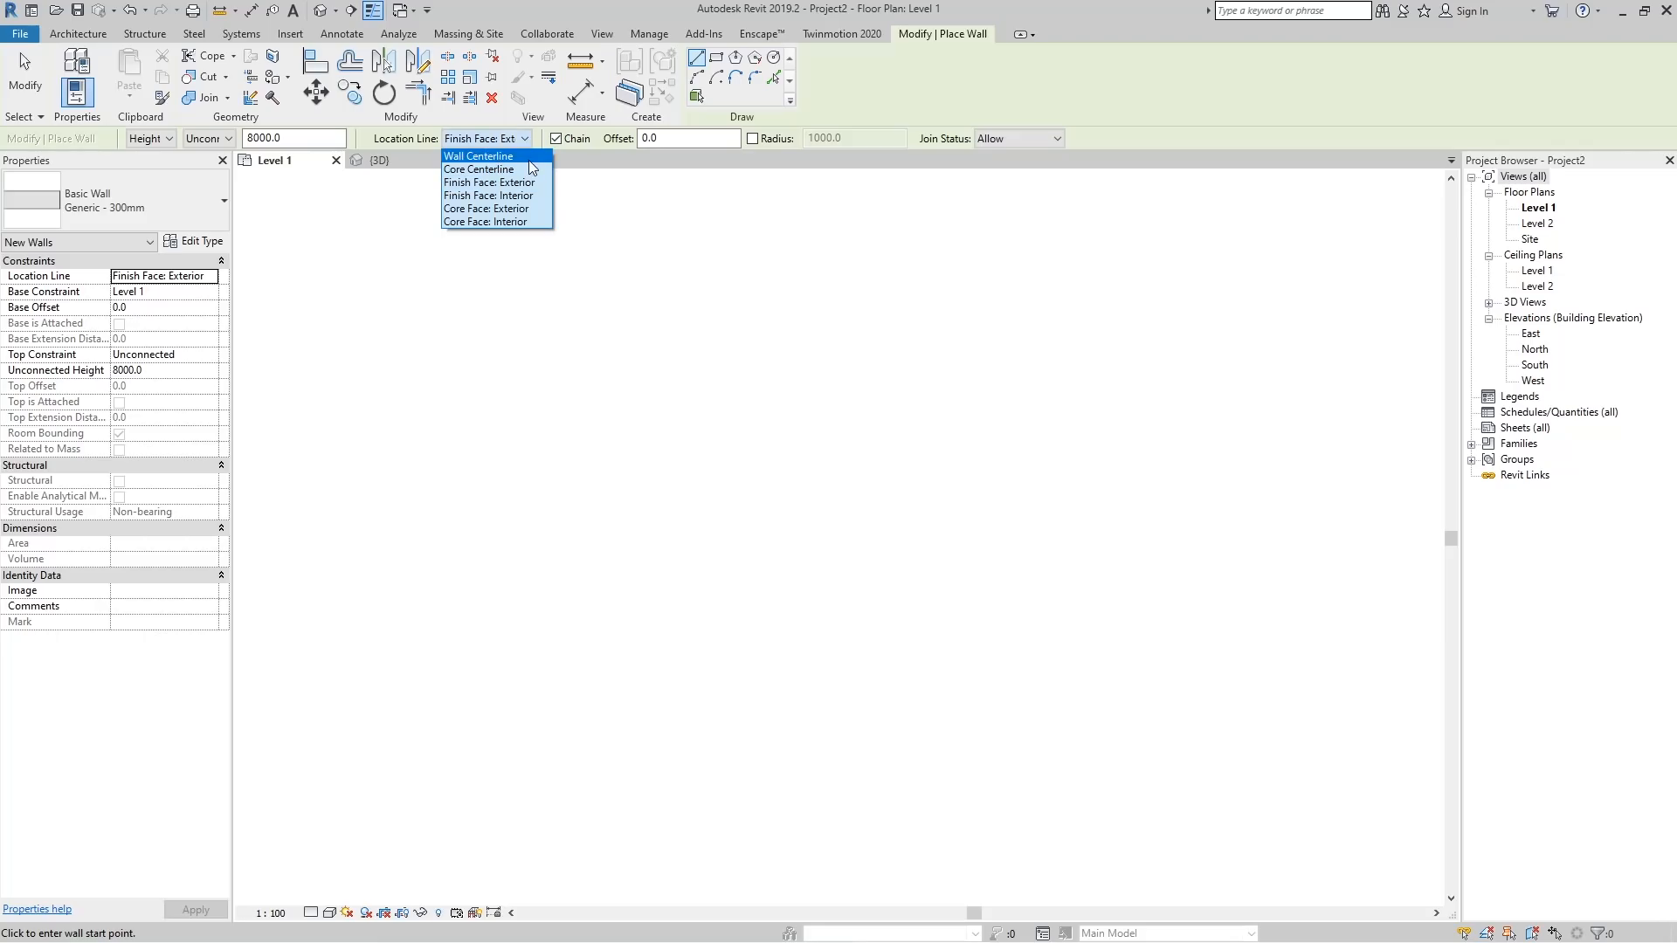
{"action": "left_click", "coordinate": [530, 159]}
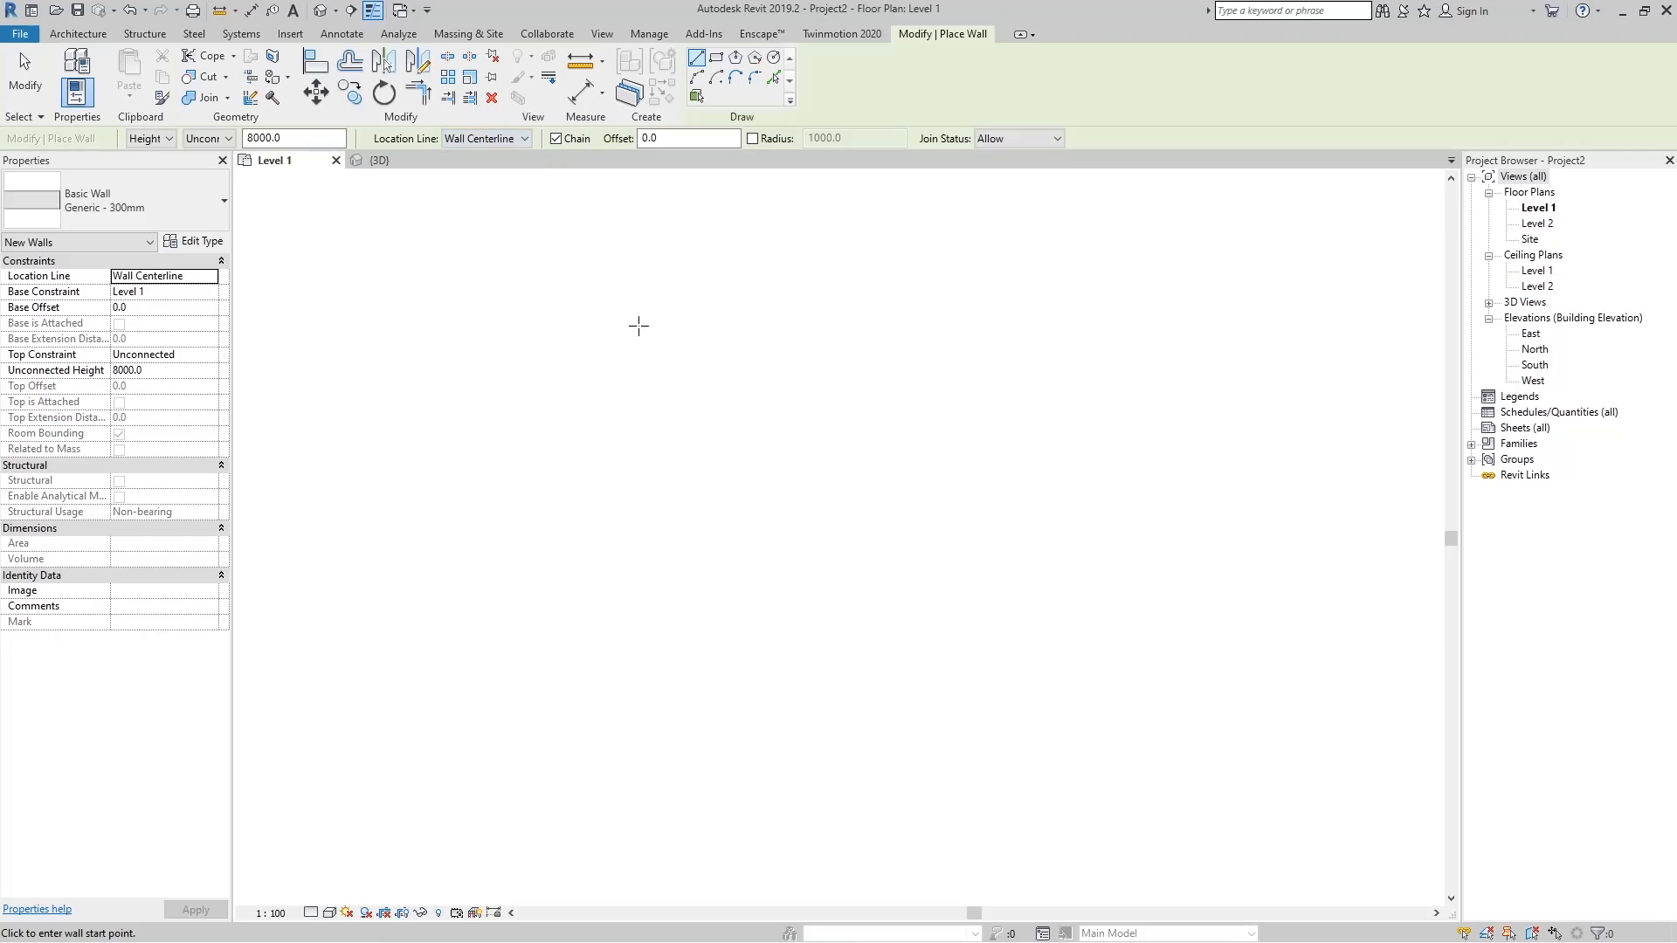
Draw a single vertical wall about 3700 mm long in the Level 1 floor plan.
{"action": "left_click", "coordinate": [638, 325]}
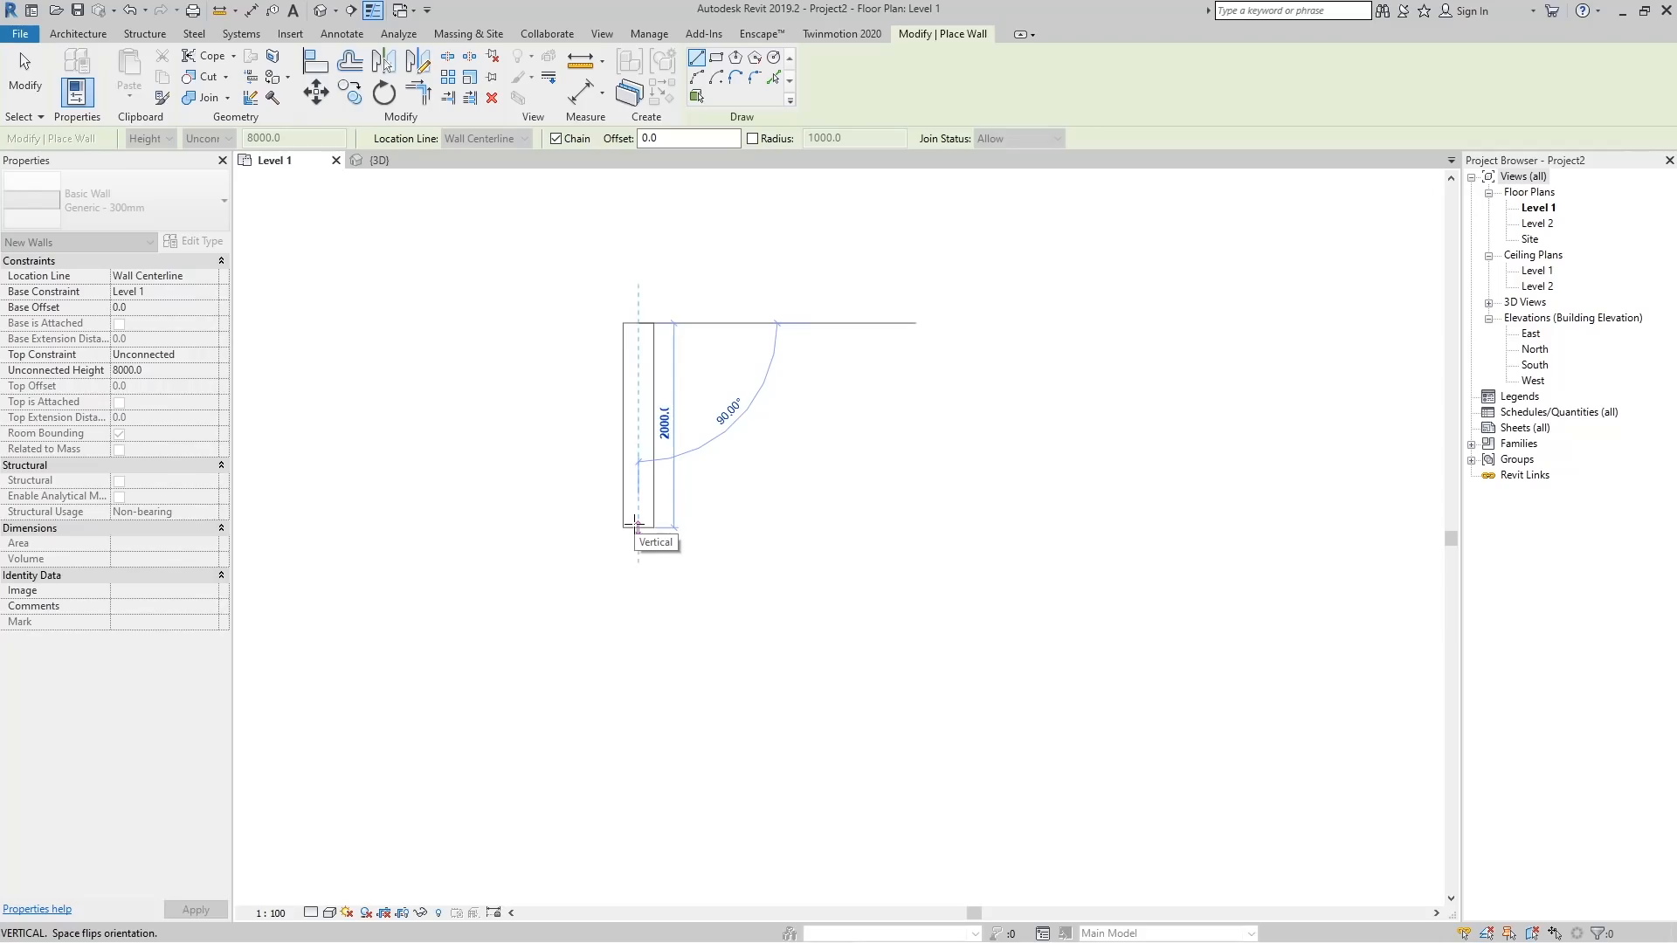
{"action": "key", "text": "Escape"}
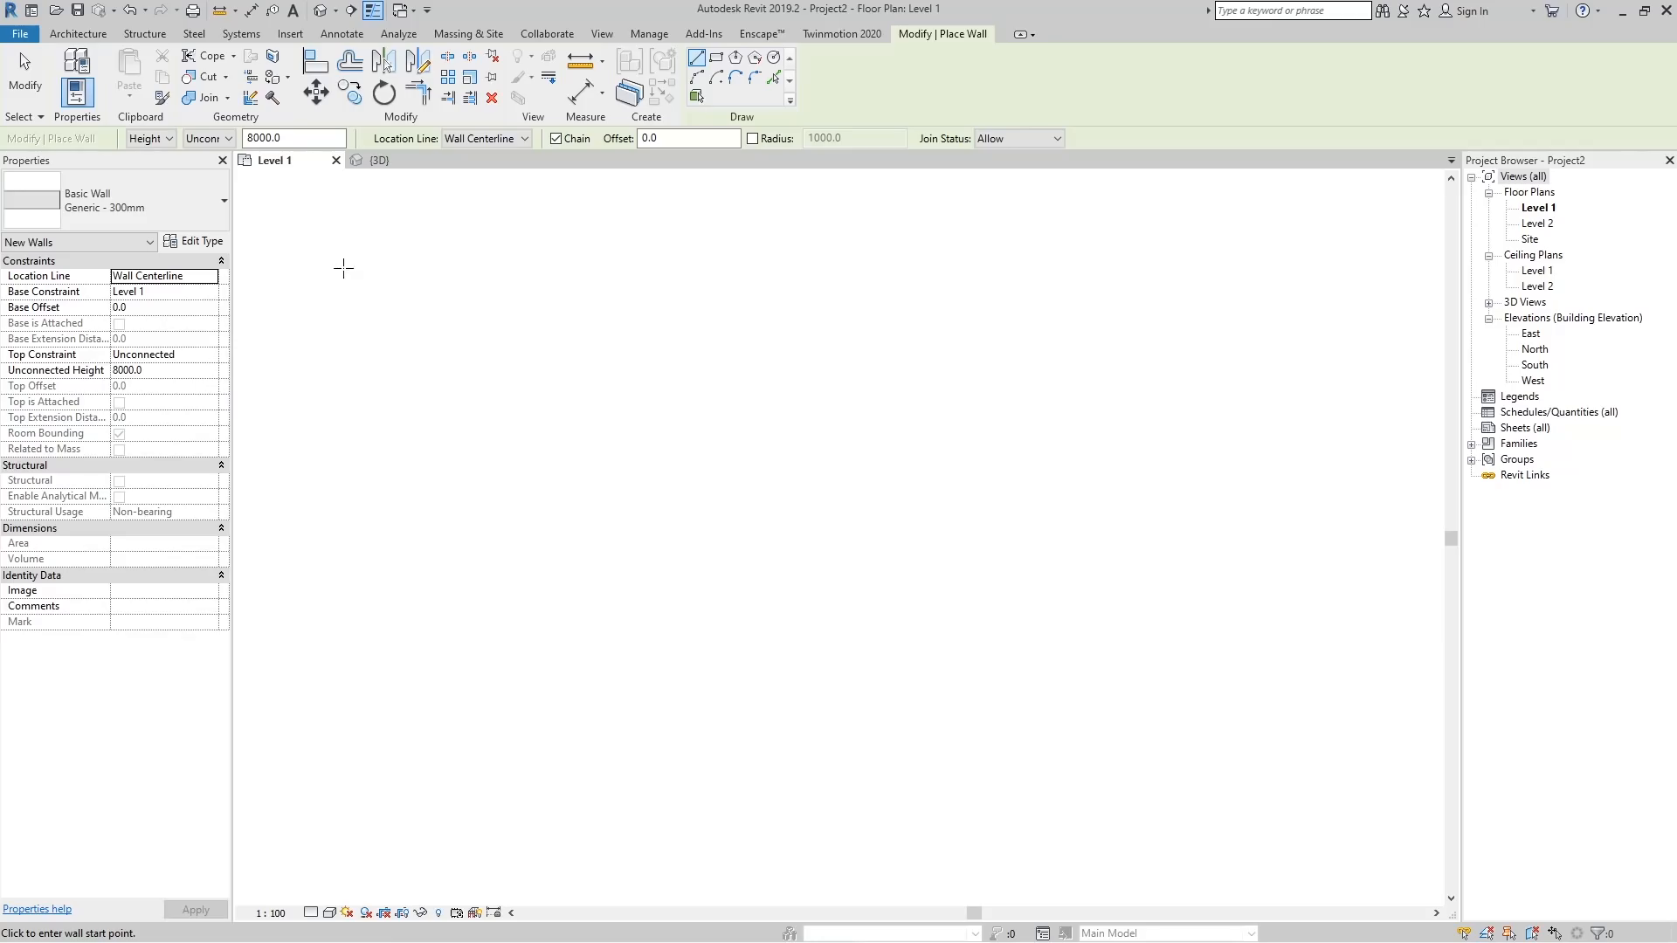
{"action": "left_click", "coordinate": [620, 324]}
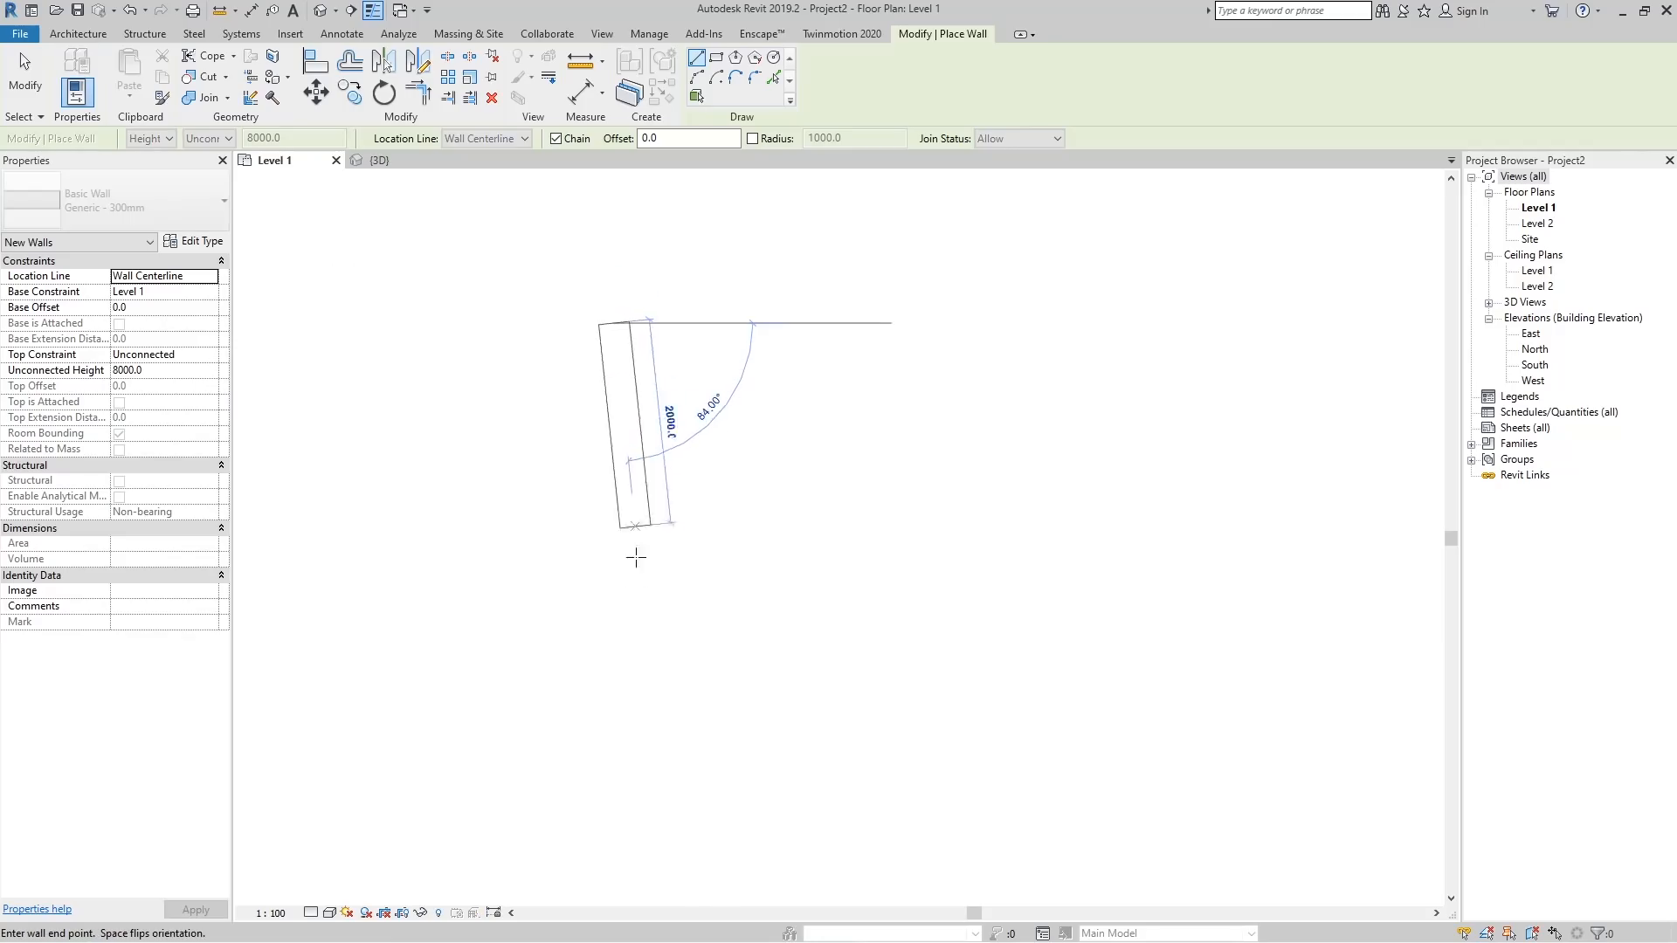
{"action": "left_click", "coordinate": [627, 706]}
{"action": "key", "text": "Escape"}
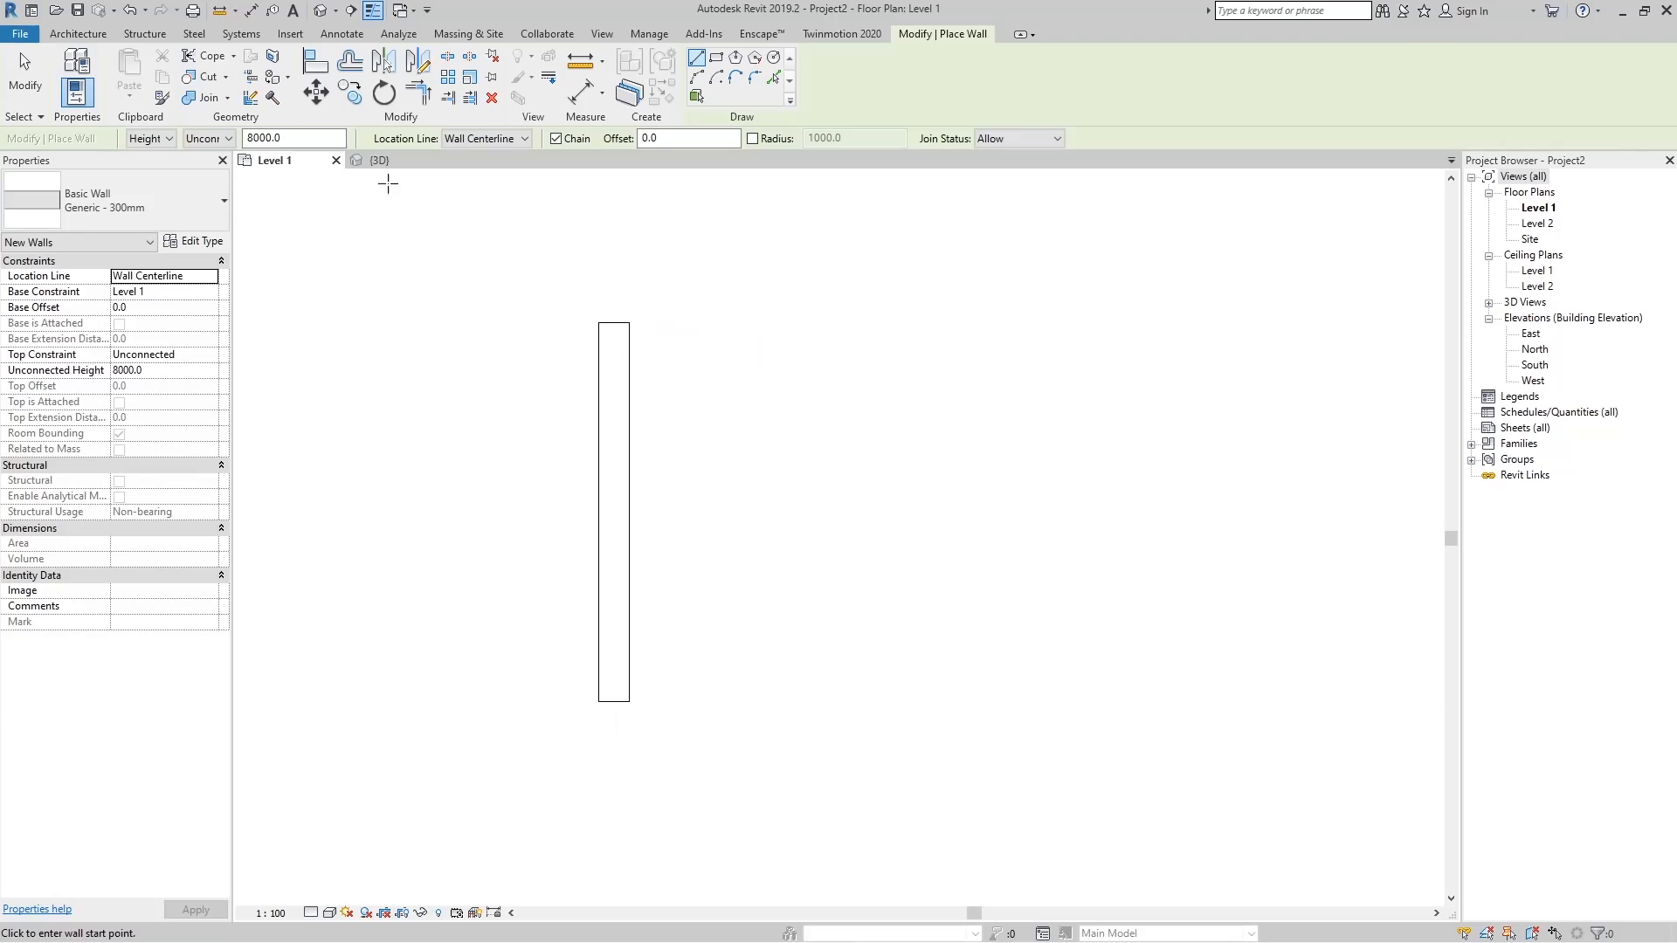
In the 3D view, set the wall's top constraint to Up to level: Level 2.
{"action": "left_click", "coordinate": [378, 160]}
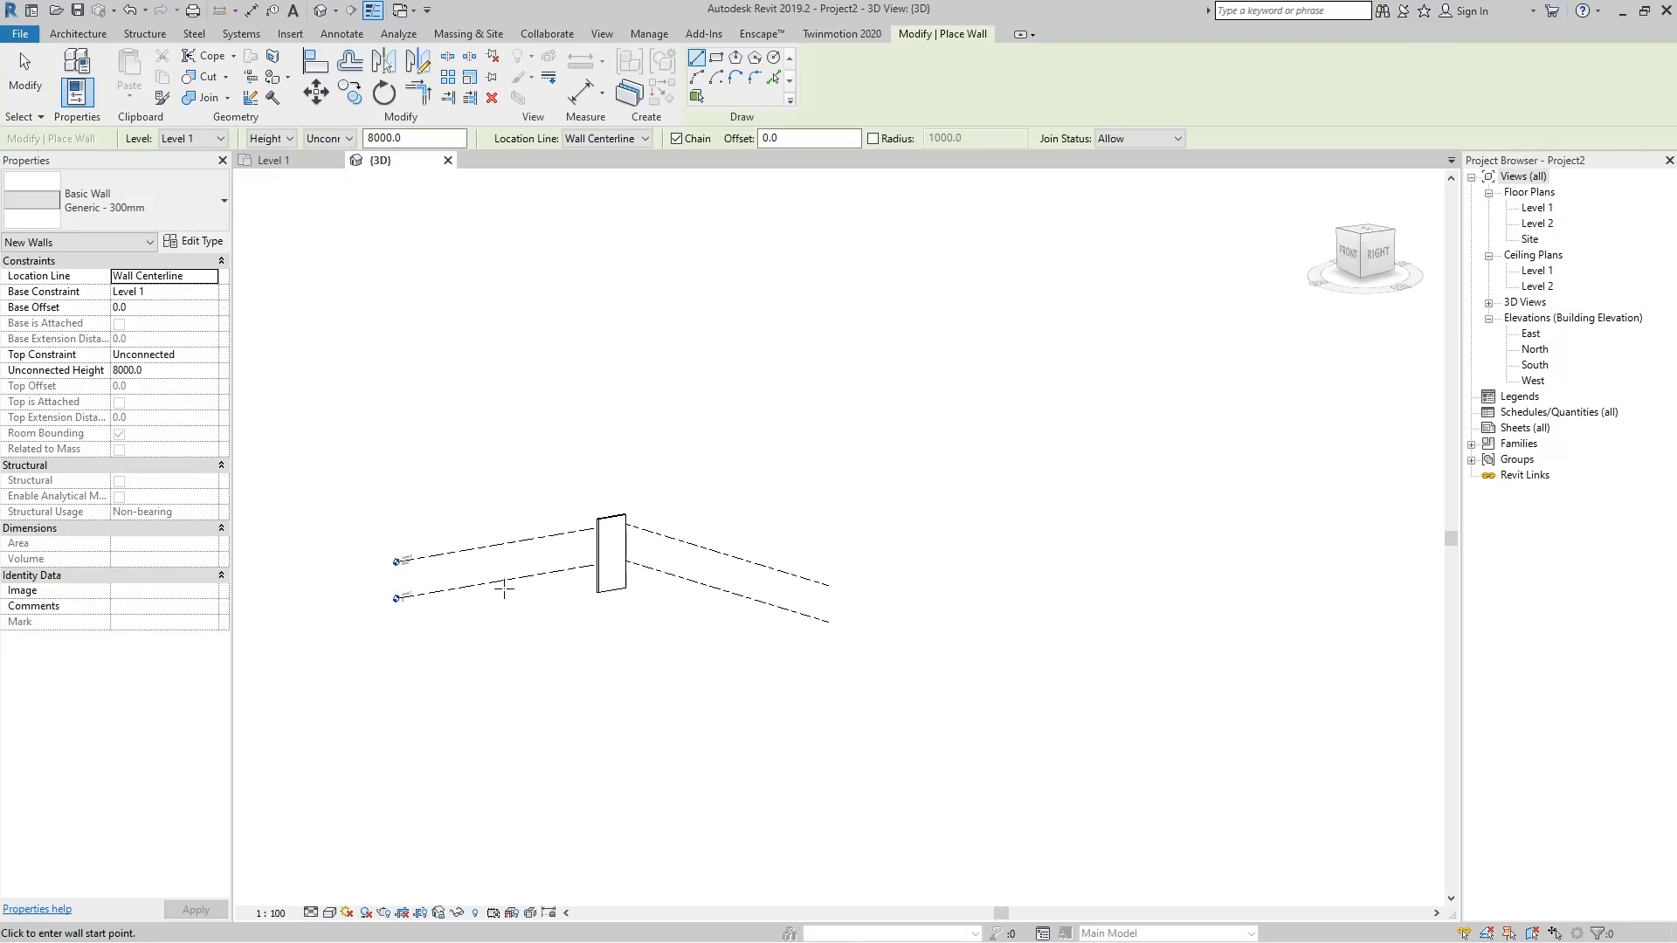
{"action": "scroll", "coordinate": [507, 600], "scroll_direction": "up", "scroll_amount": 3}
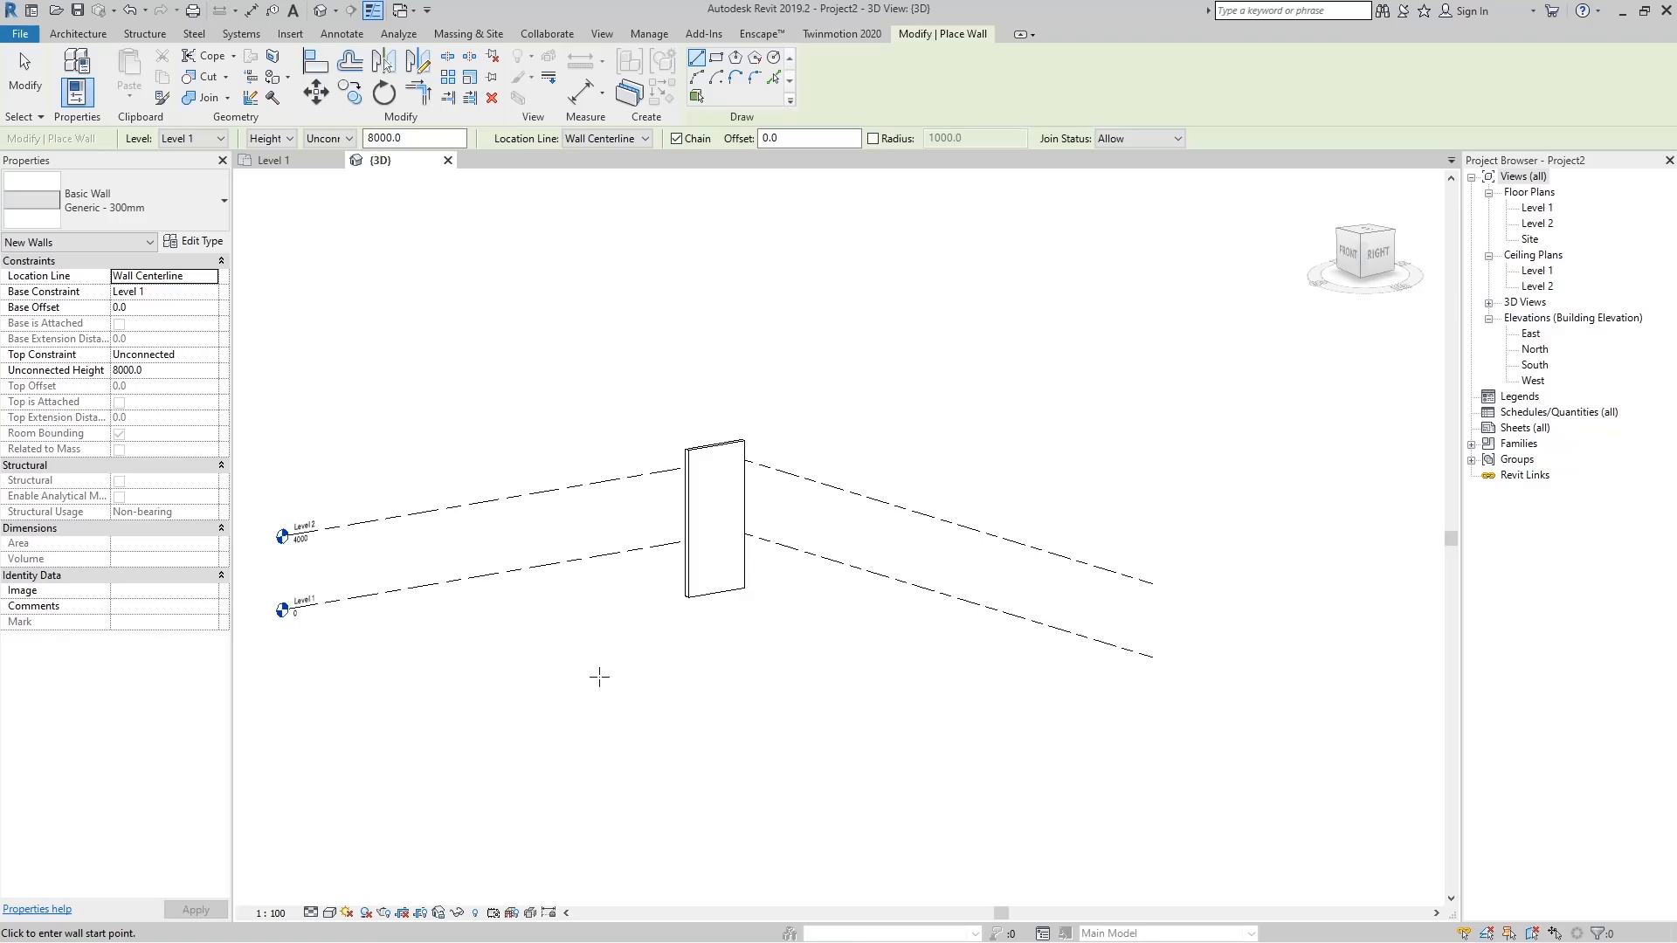
{"action": "middle_click_drag", "start_coordinate": [679, 630], "coordinate": [615, 565], "text": "shift"}
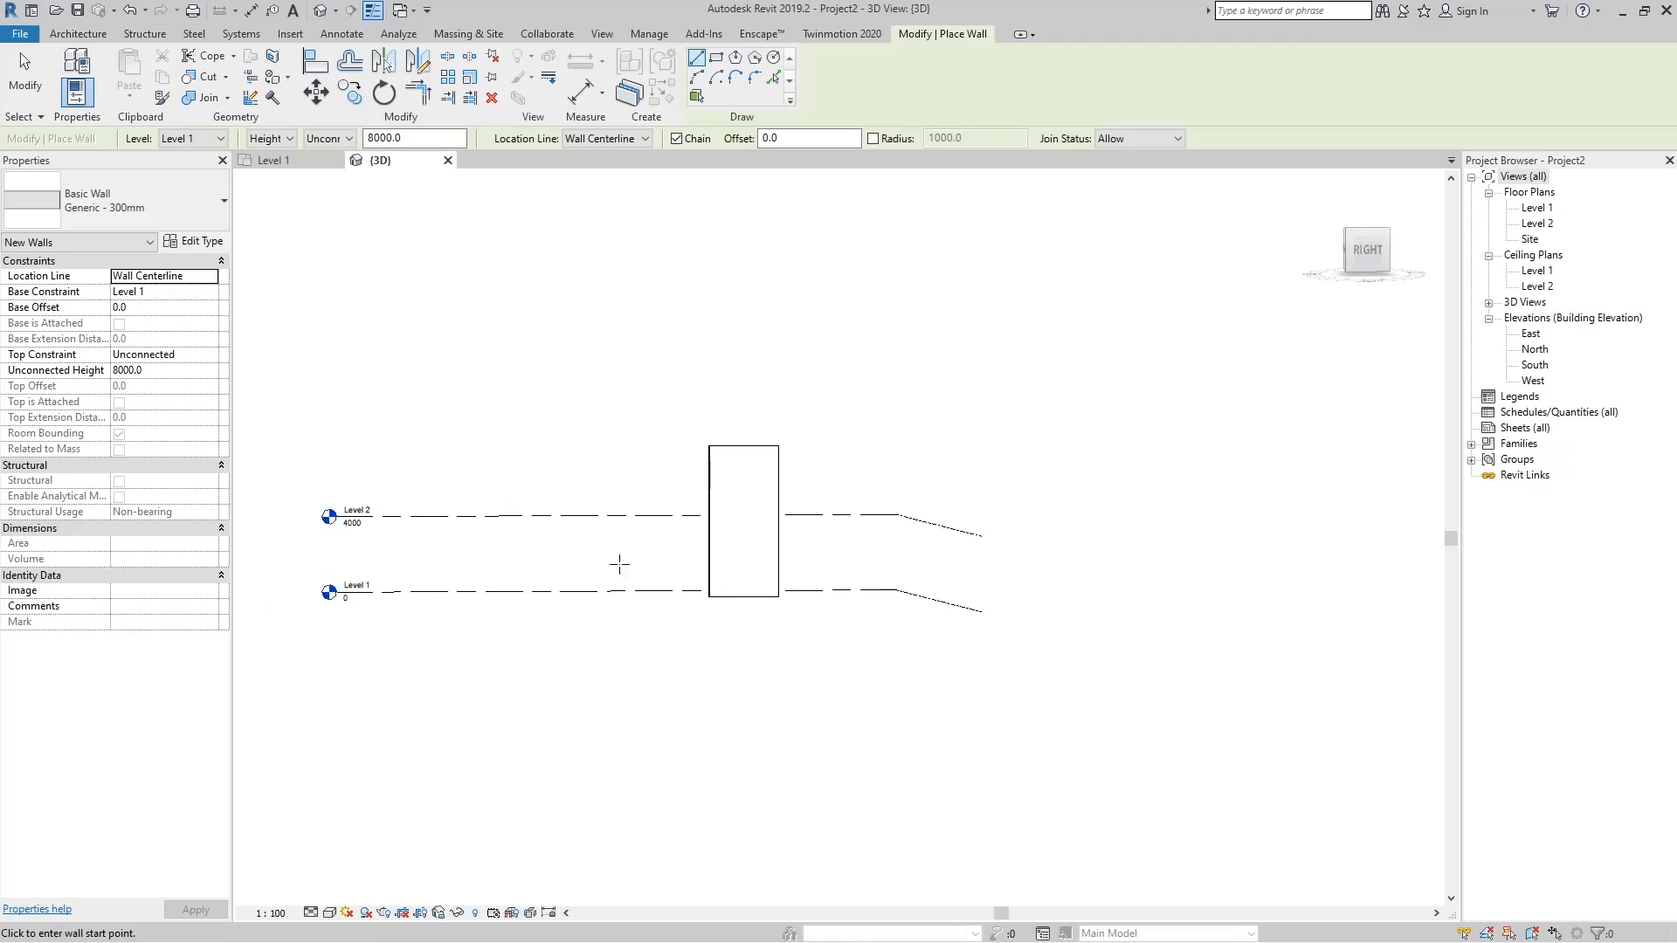
{"action": "key", "text": "Escape"}
{"action": "key", "text": "Escape"}
{"action": "left_click", "coordinate": [756, 442]}
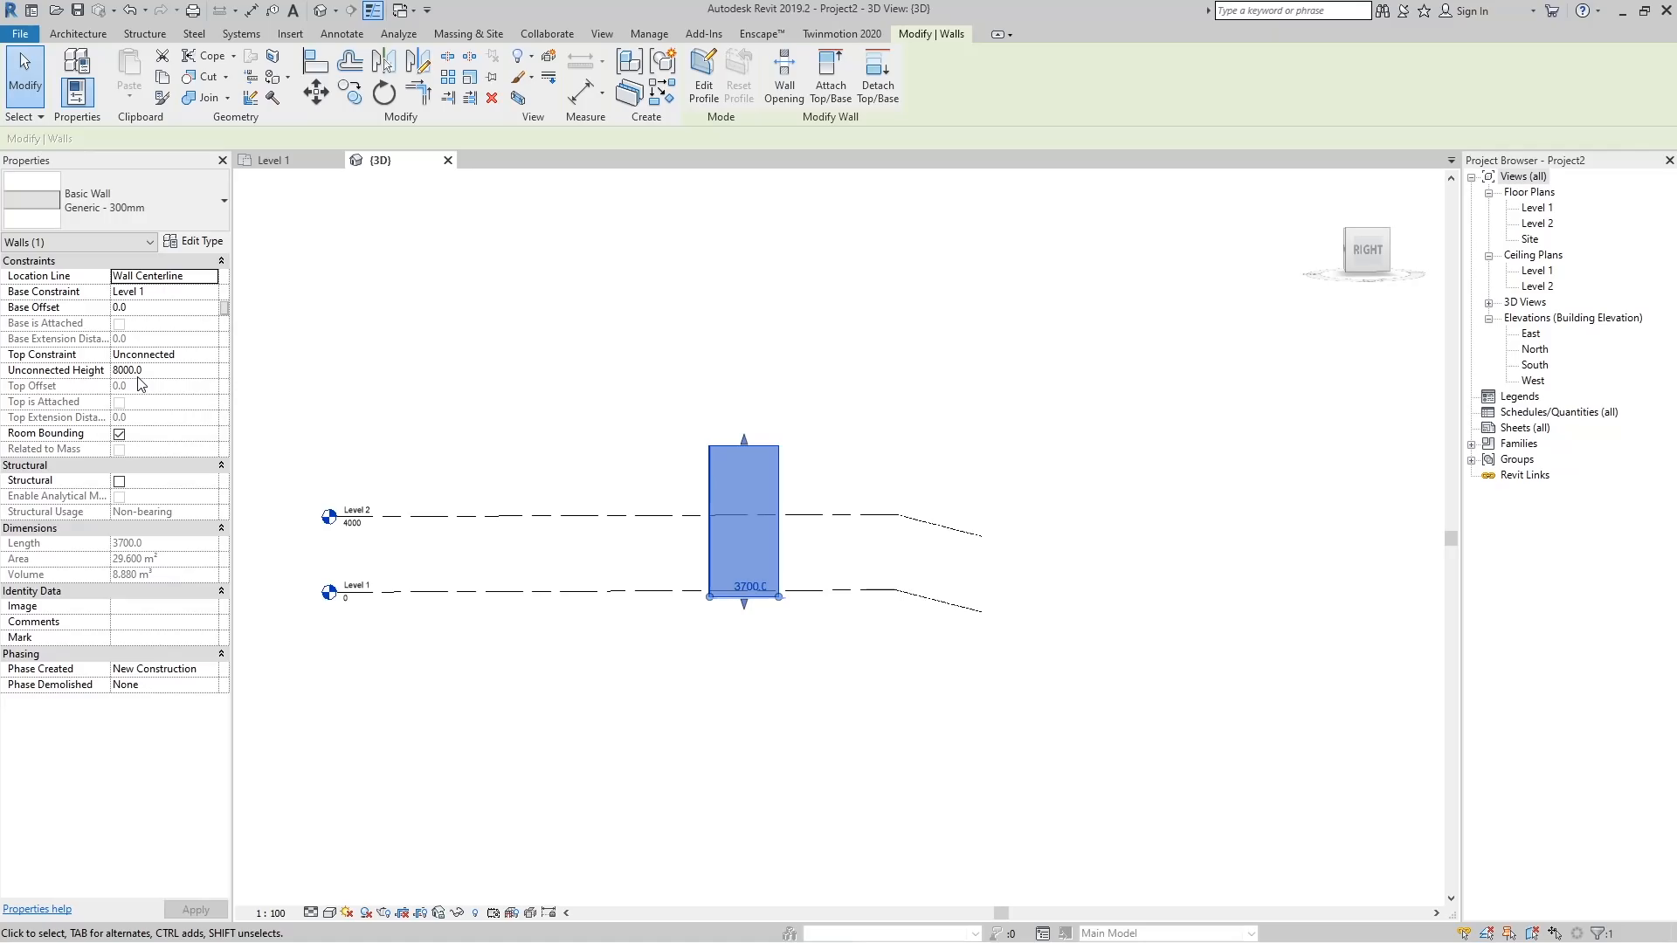
{"action": "left_click", "coordinate": [210, 355]}
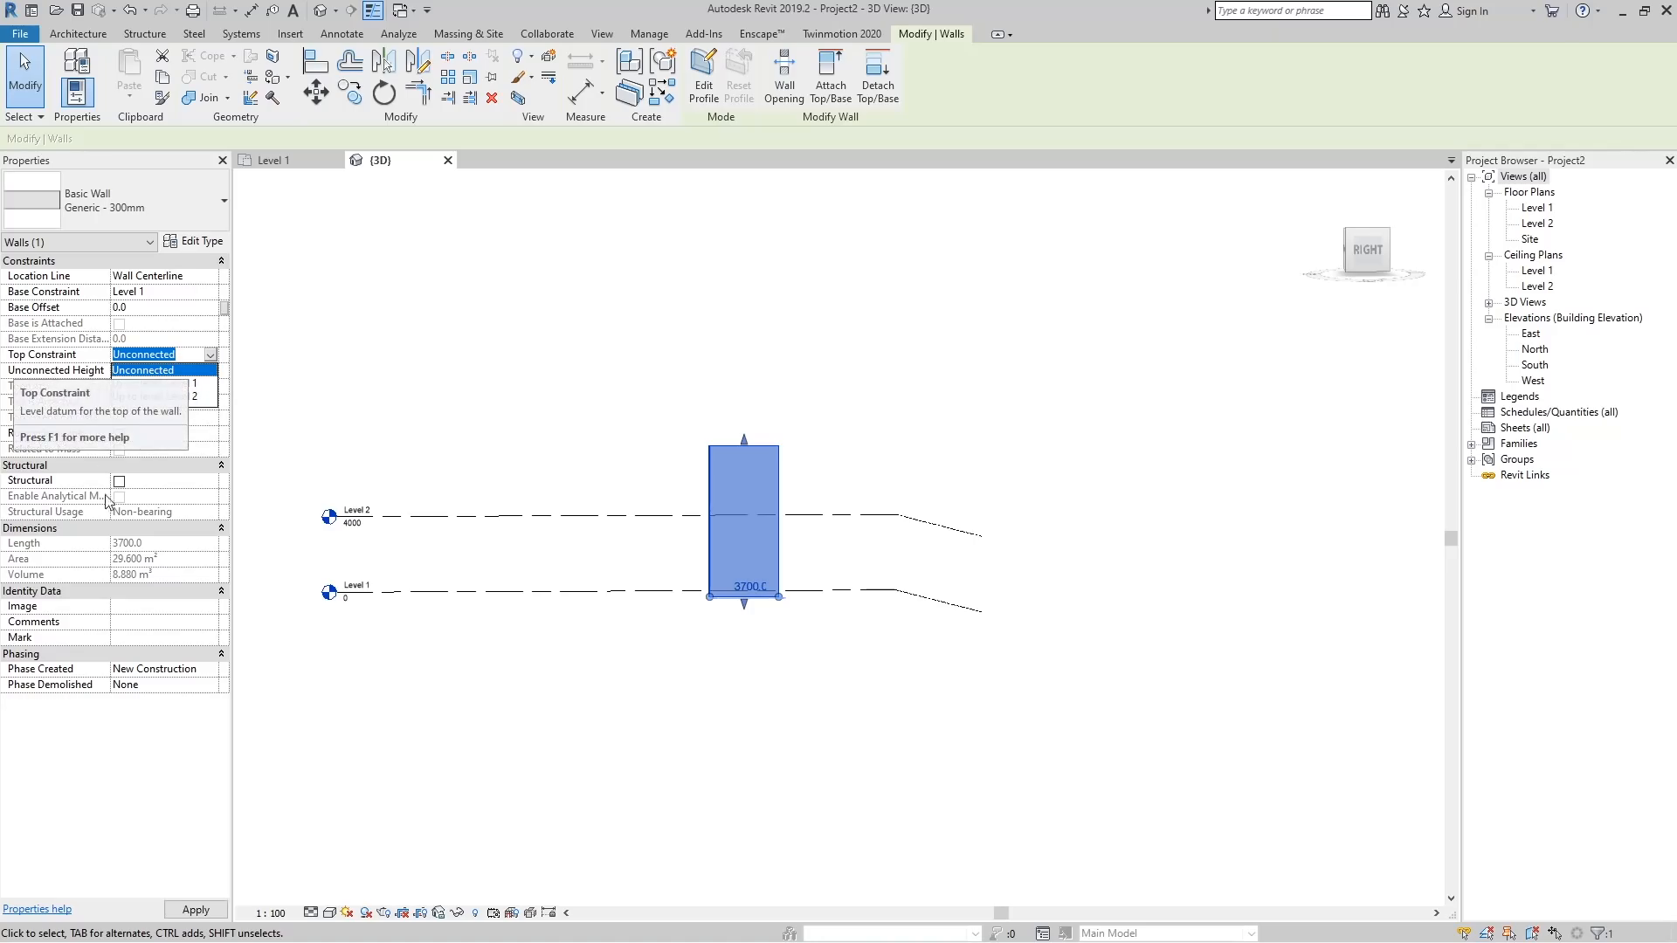
{"action": "left_click", "coordinate": [166, 397]}
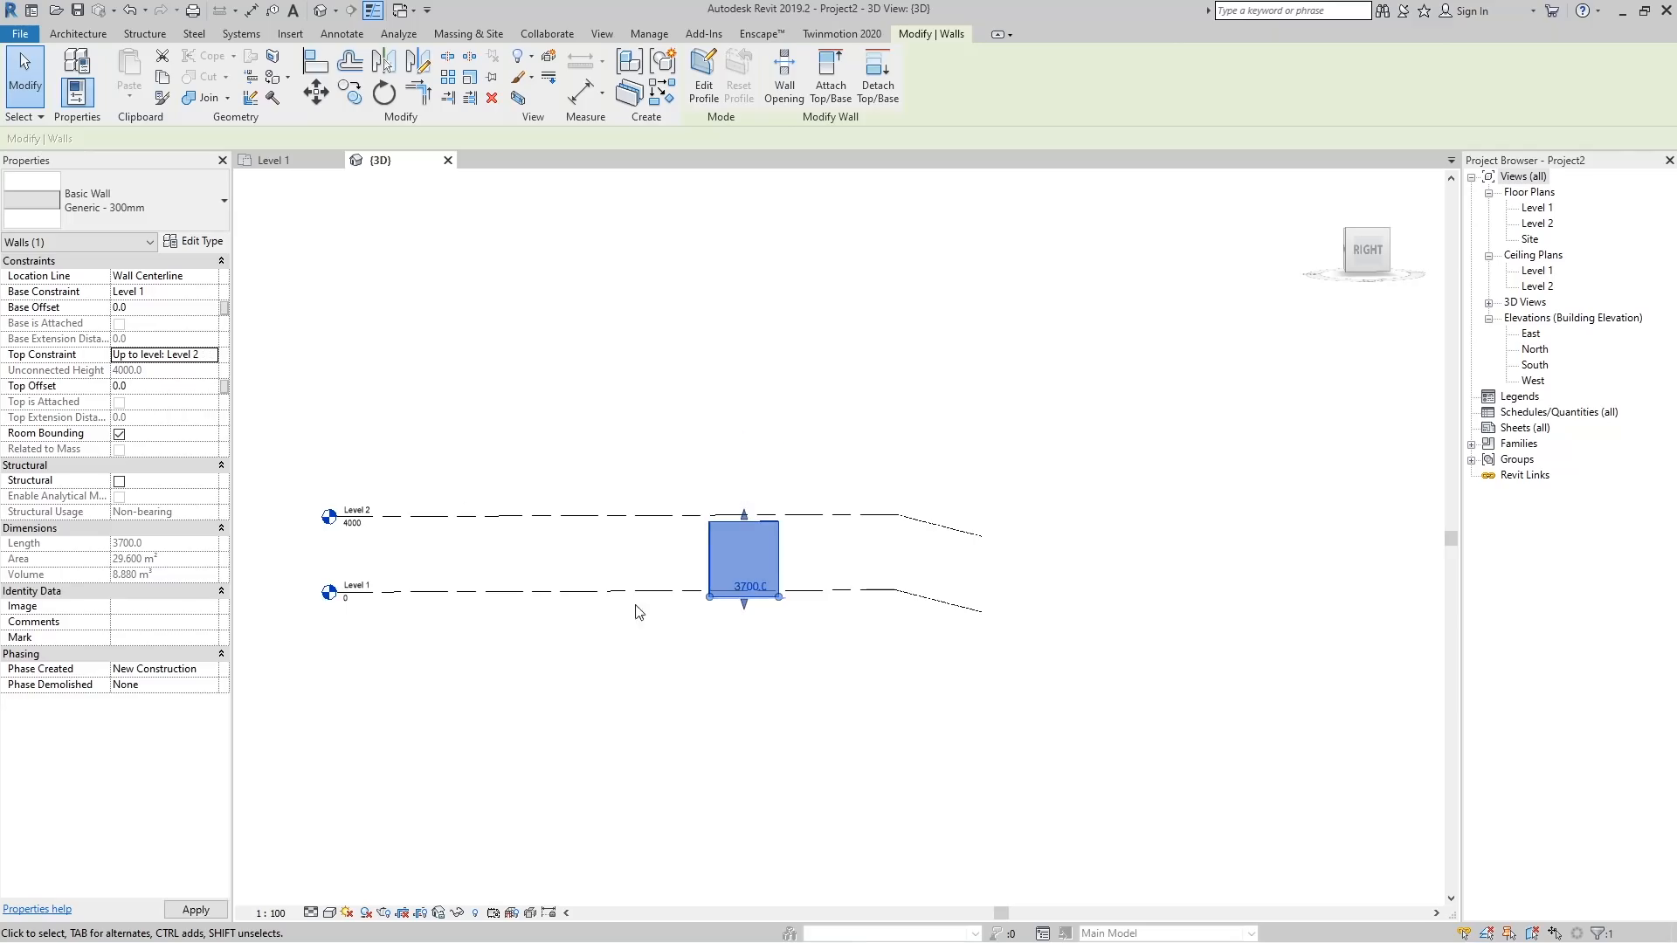
{"action": "left_click", "coordinate": [633, 731]}
Set the elevation of Level 2 to 6000 mm.
{"action": "middle_click_drag", "start_coordinate": [802, 672], "coordinate": [789, 673], "text": "shift"}
{"action": "middle_click_drag", "start_coordinate": [753, 528], "coordinate": [831, 515], "text": "shift"}
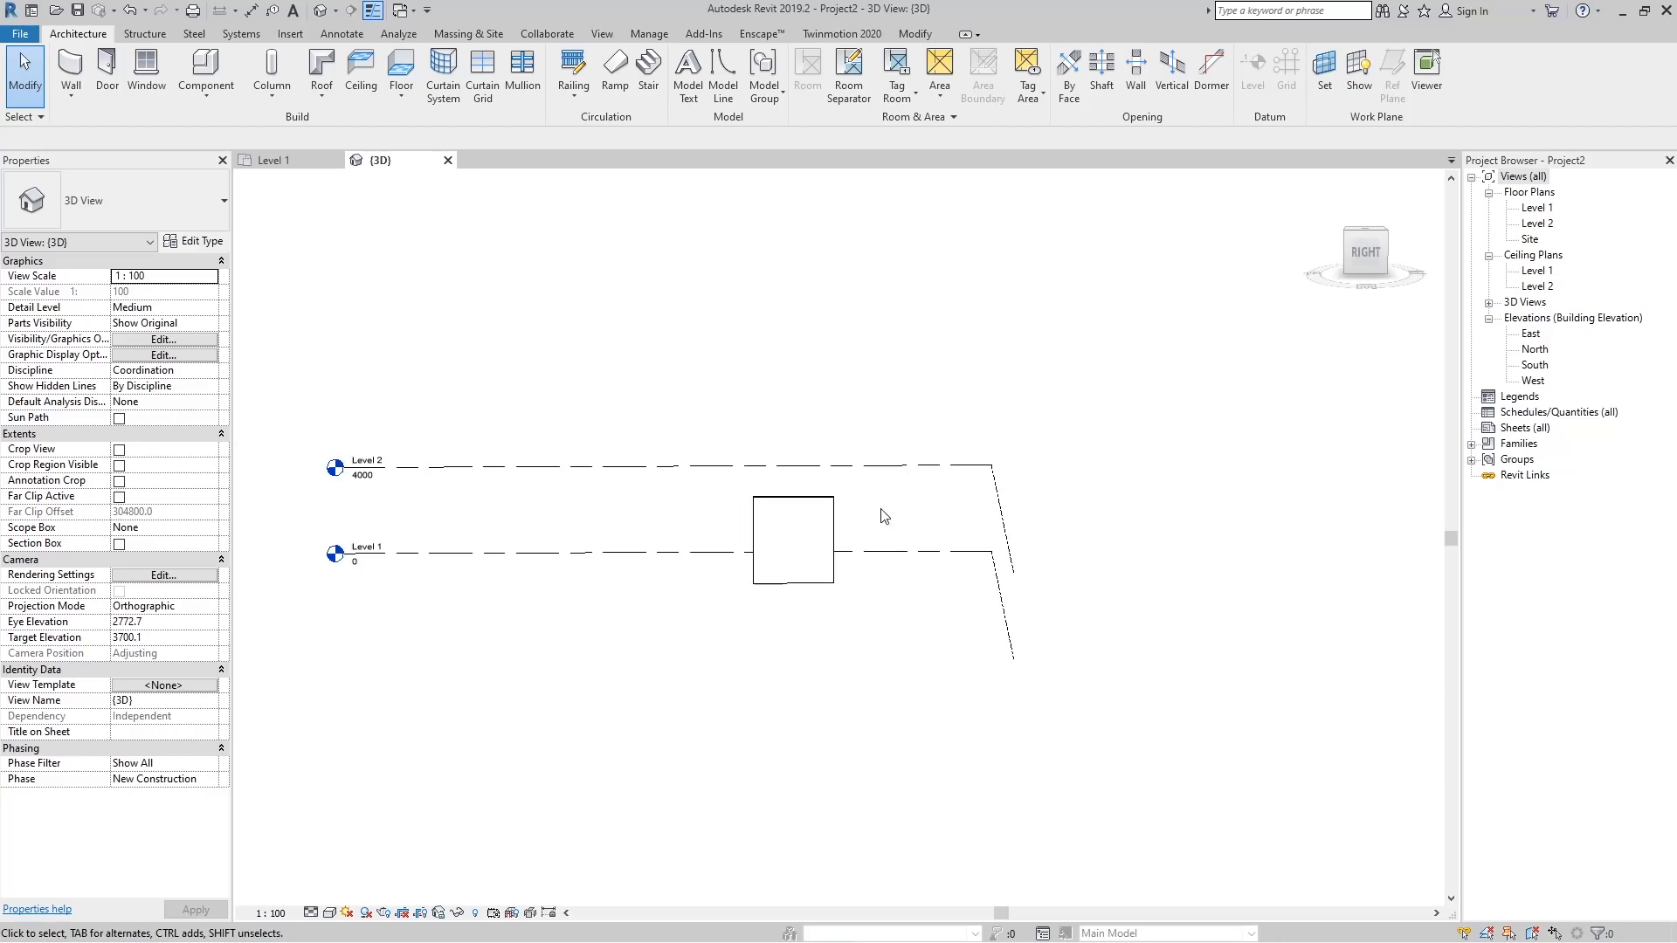
{"action": "left_click", "coordinate": [442, 472]}
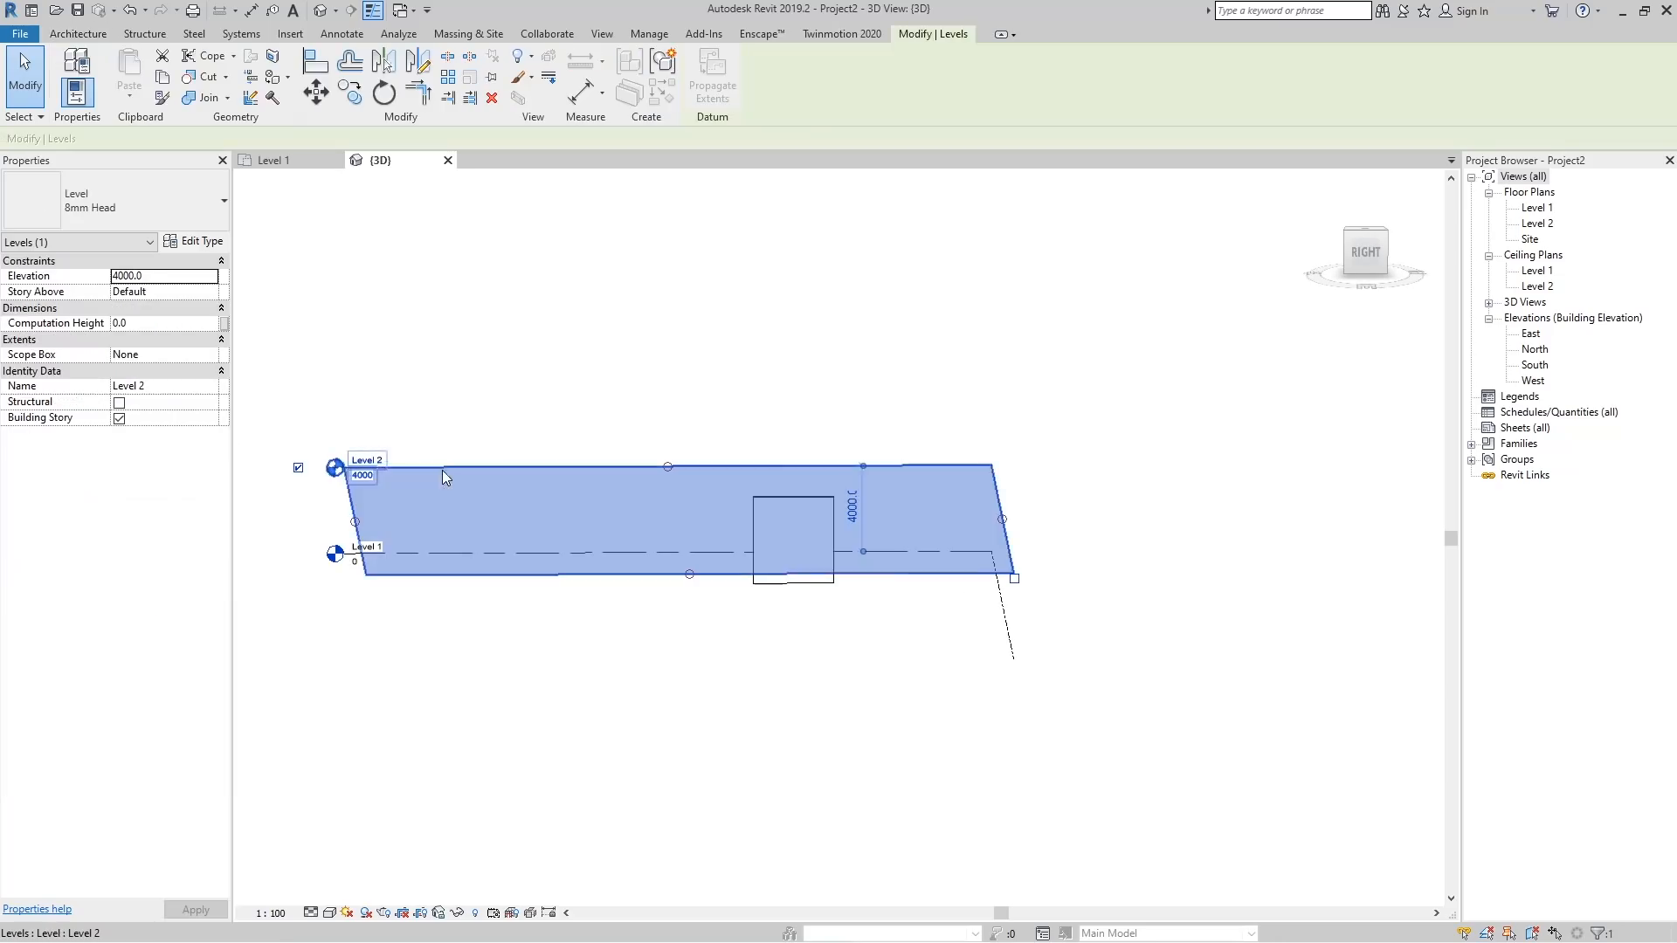
{"action": "left_click", "coordinate": [362, 476]}
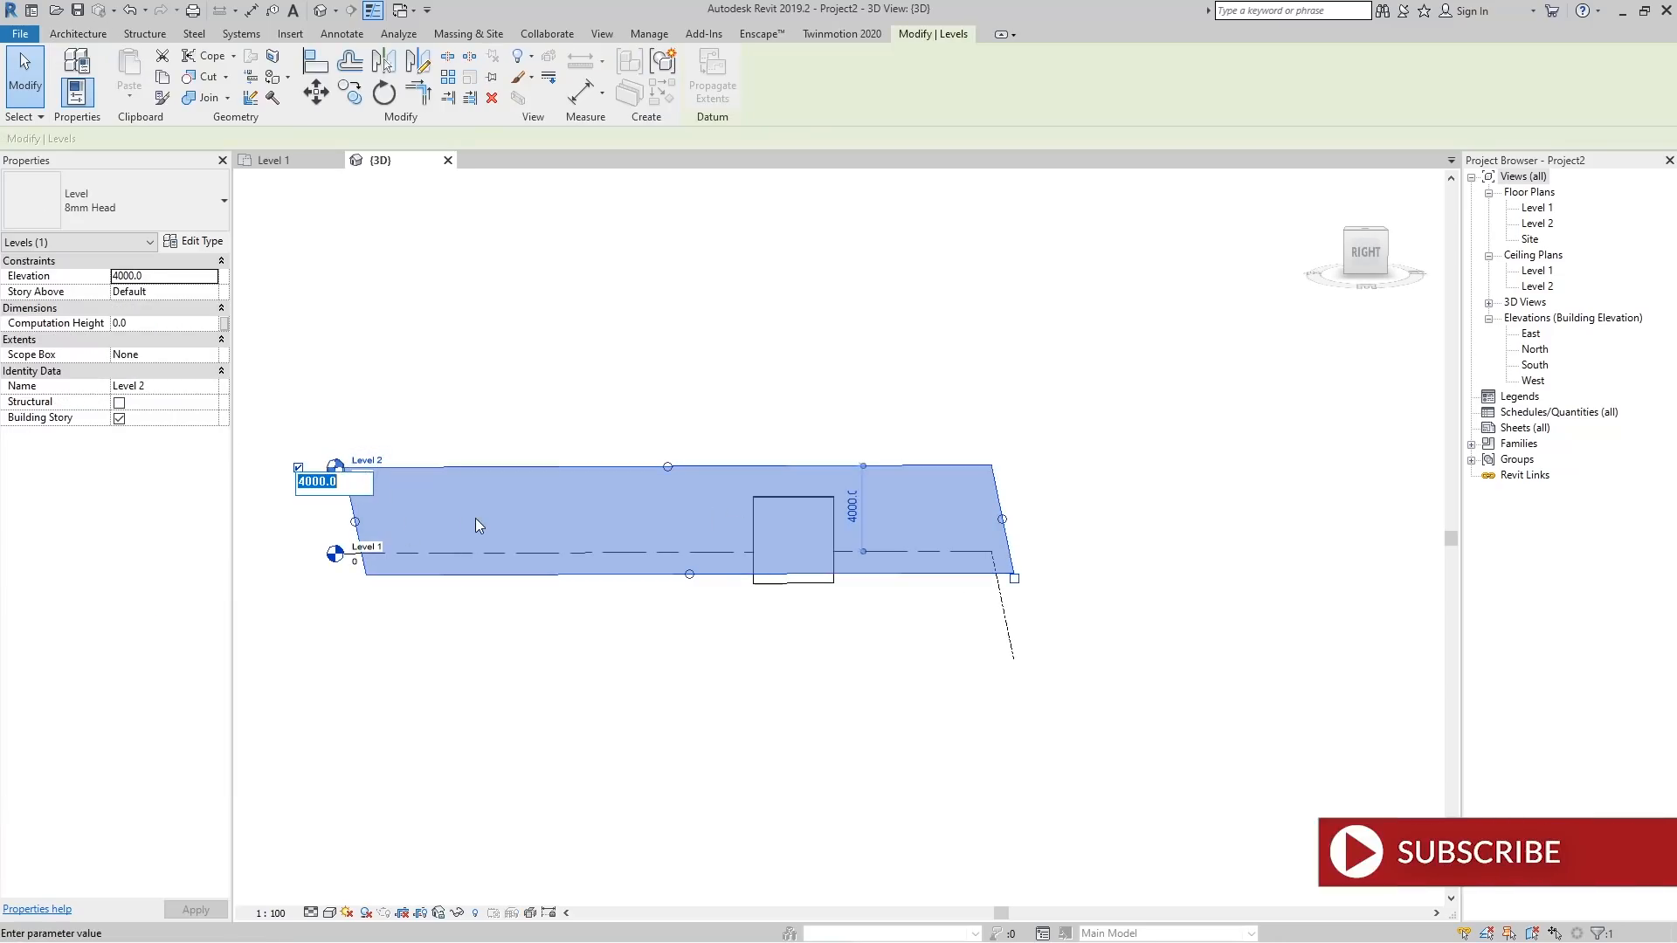
{"action": "type", "text": "6000"}
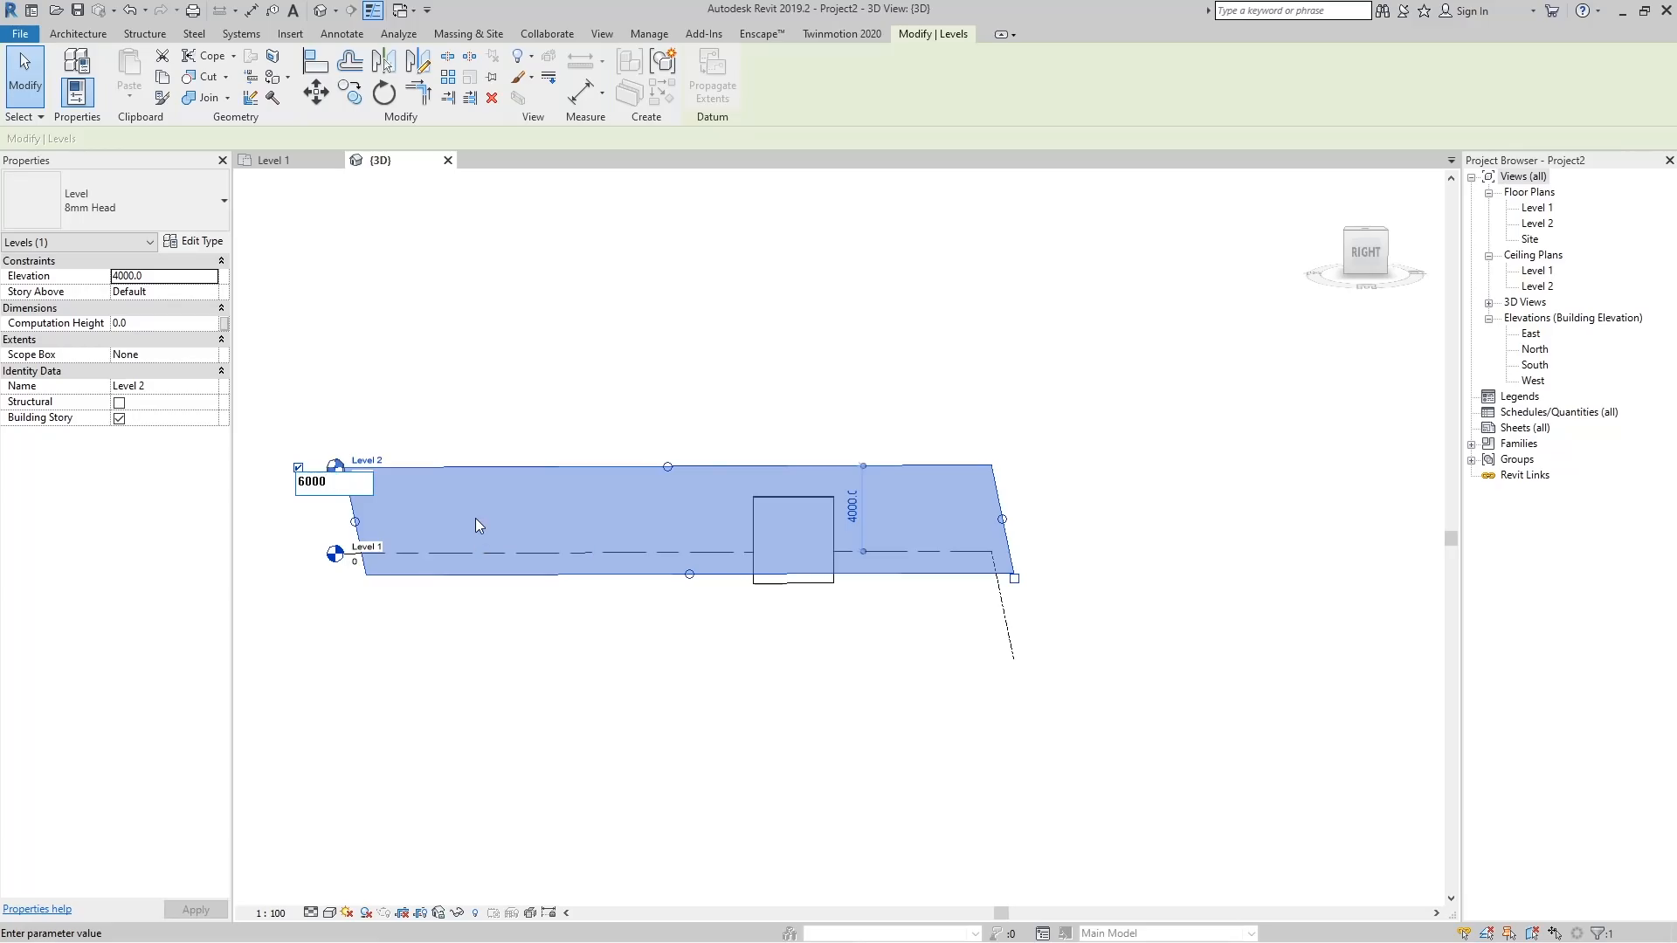
{"action": "key", "text": "Return"}
{"action": "left_click", "coordinate": [828, 680]}
Select the wall and inspect the image manager of its Image property, then close it.
{"action": "middle_click_drag", "start_coordinate": [827, 573], "coordinate": [900, 545], "text": "shift"}
{"action": "left_click", "coordinate": [826, 512]}
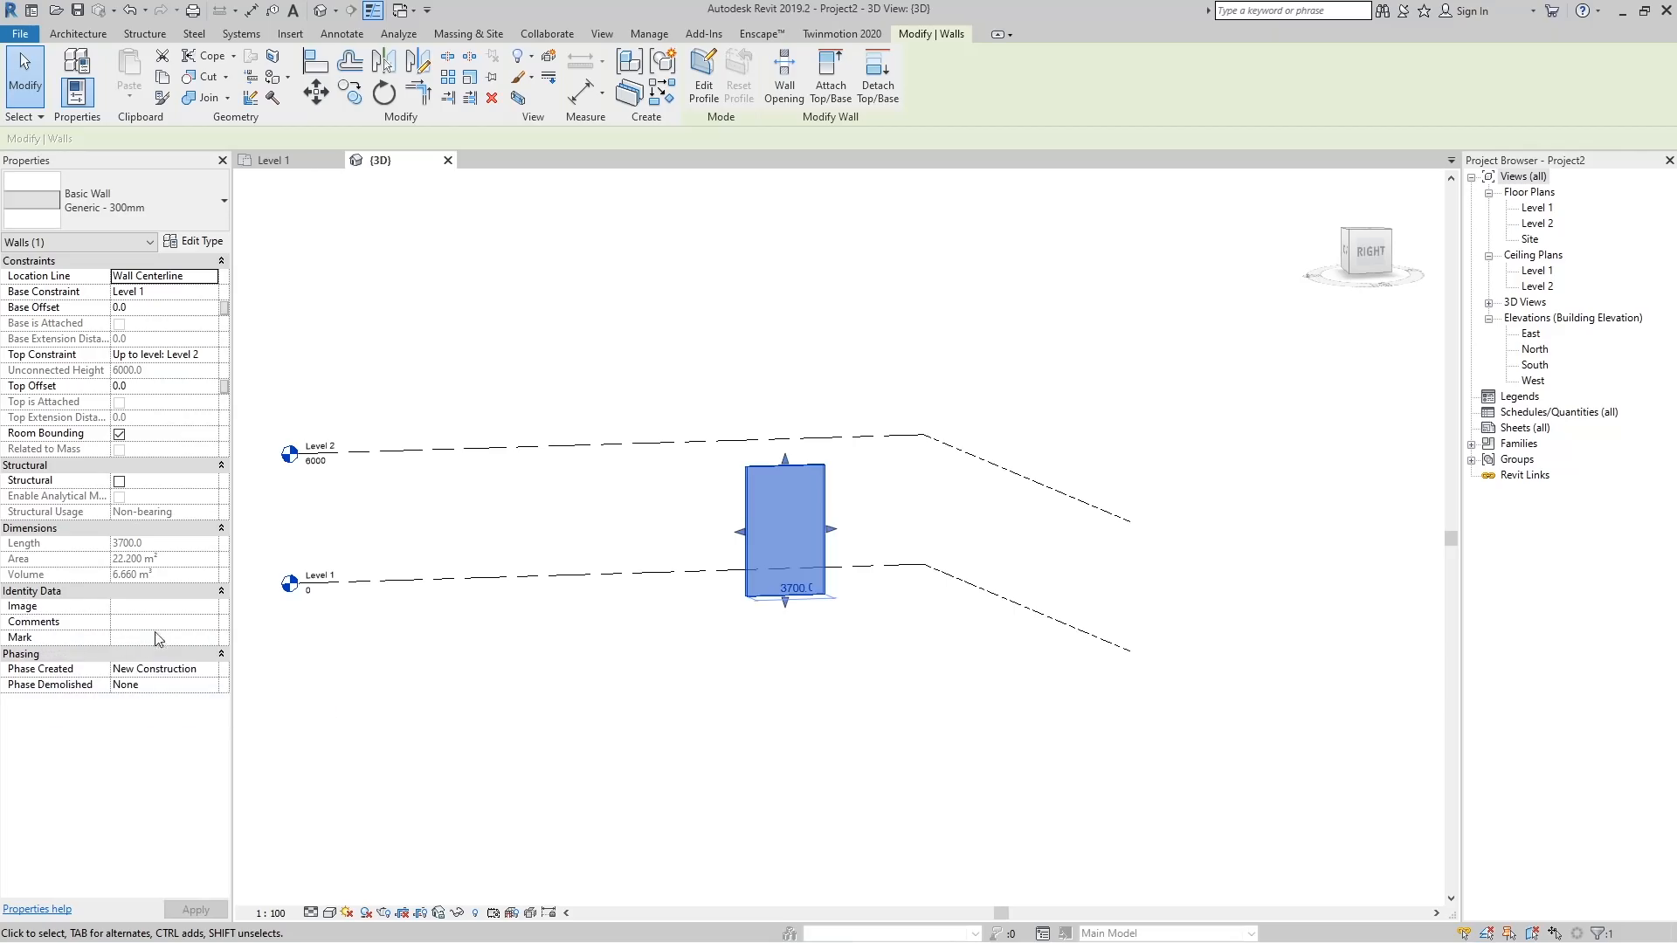
{"action": "left_click", "coordinate": [166, 607]}
{"action": "left_click", "coordinate": [223, 606]}
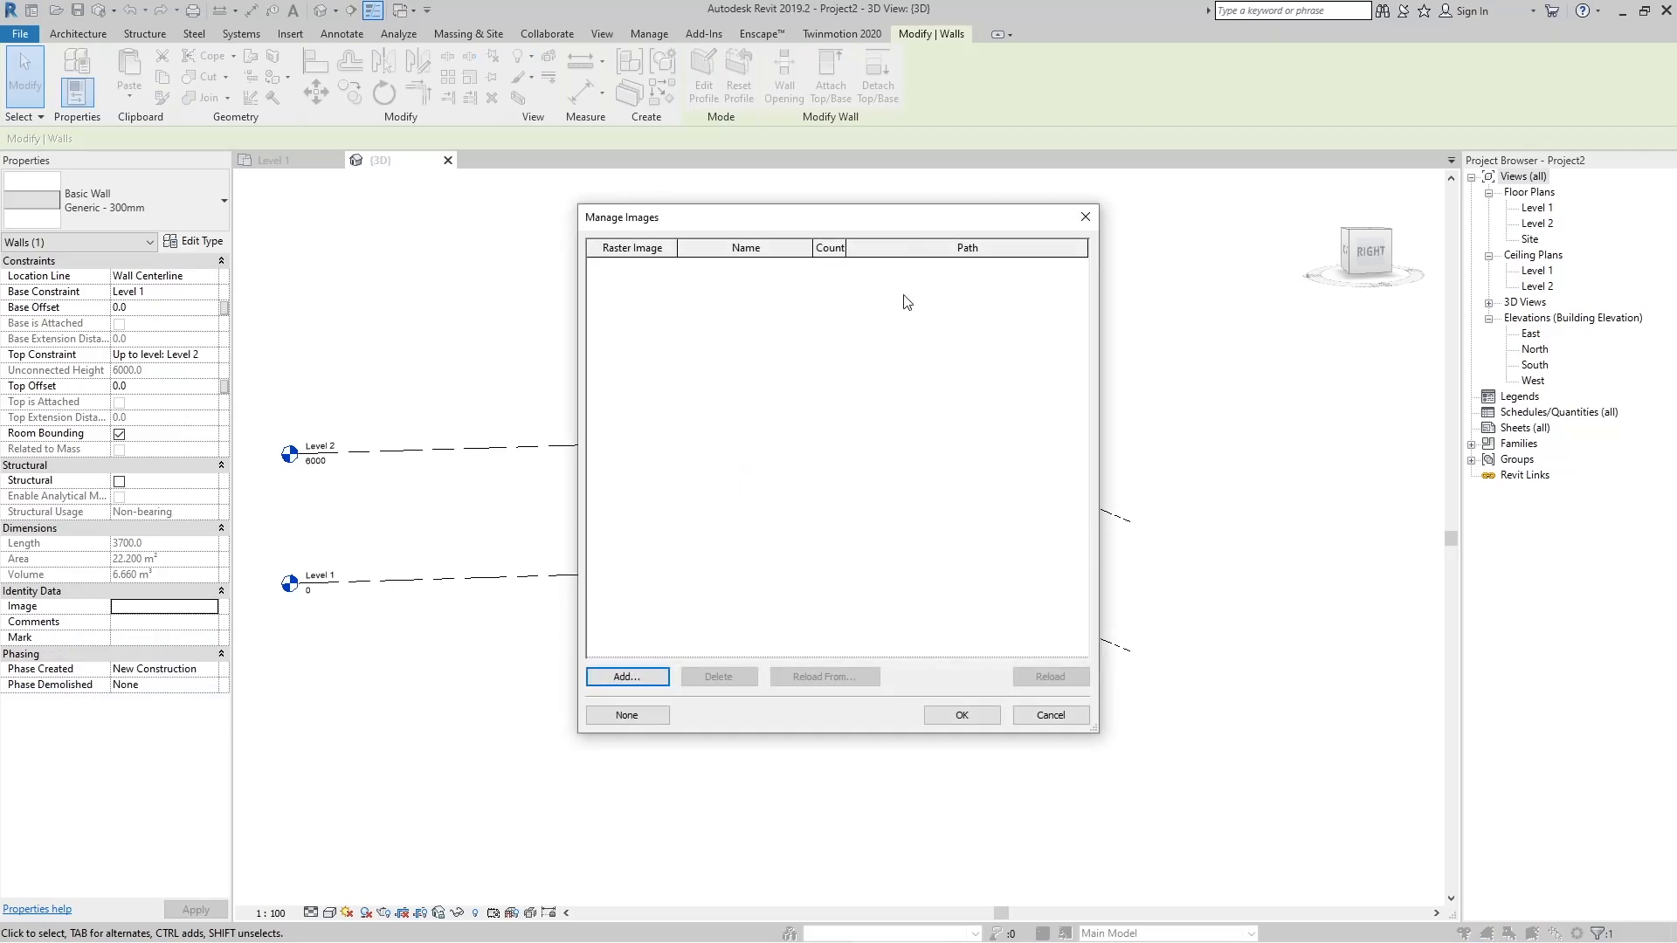
{"action": "left_click", "coordinate": [962, 715]}
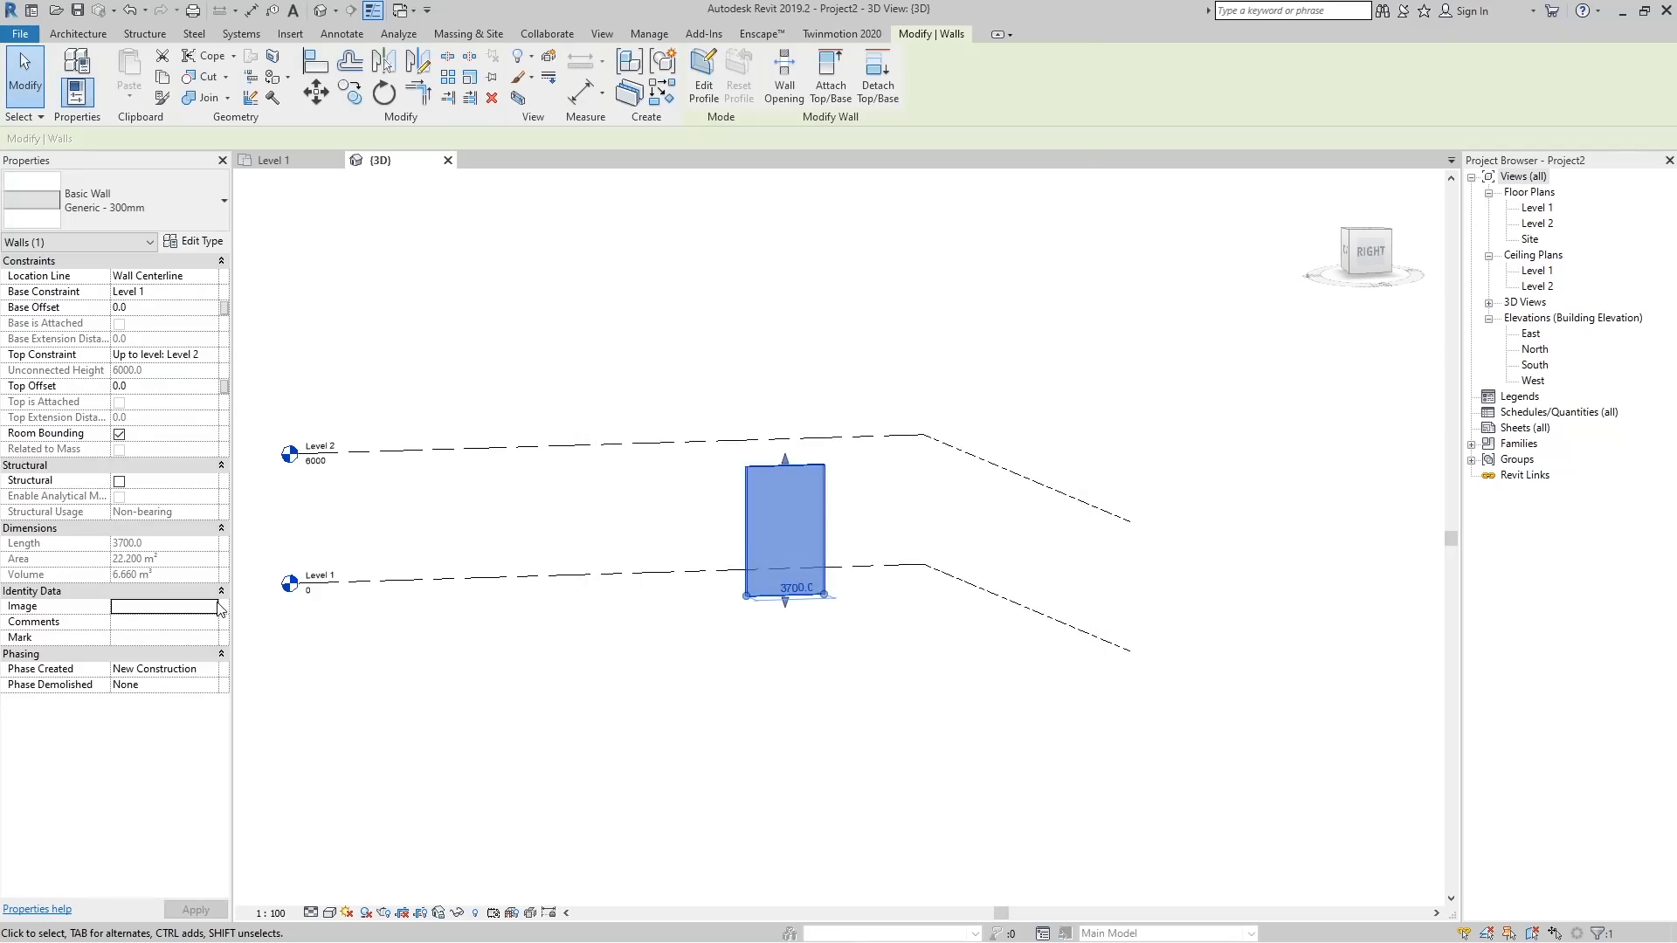
{"action": "left_click", "coordinate": [179, 623]}
{"action": "left_click", "coordinate": [172, 639]}
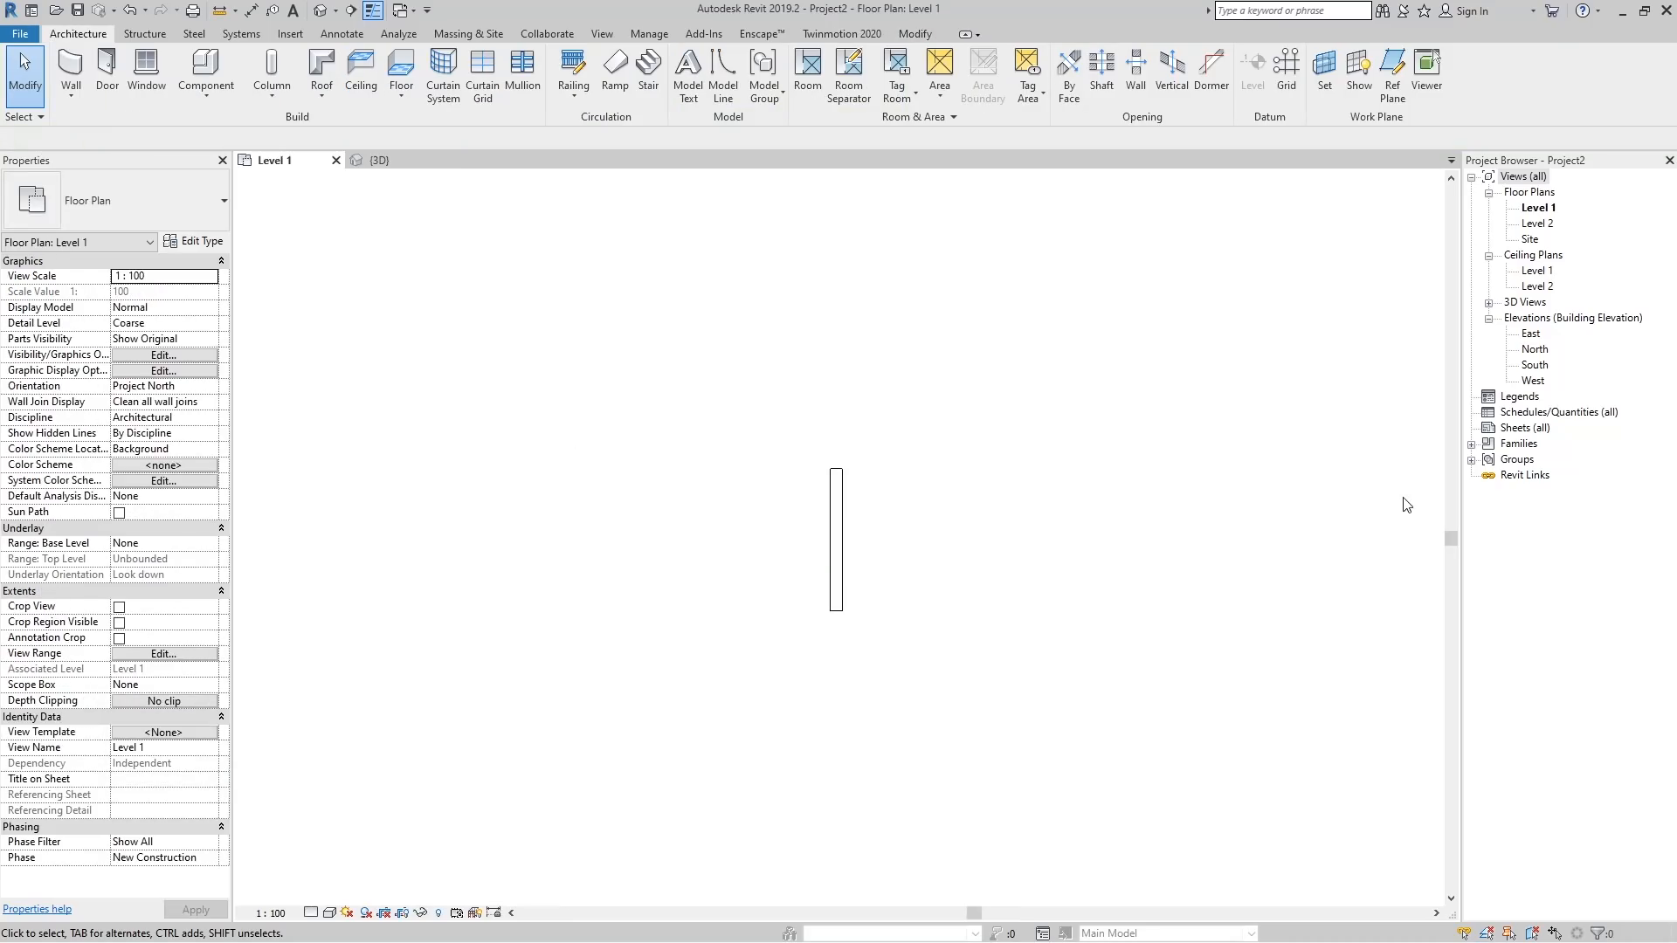
{"action": "left_click", "coordinate": [69, 94]}
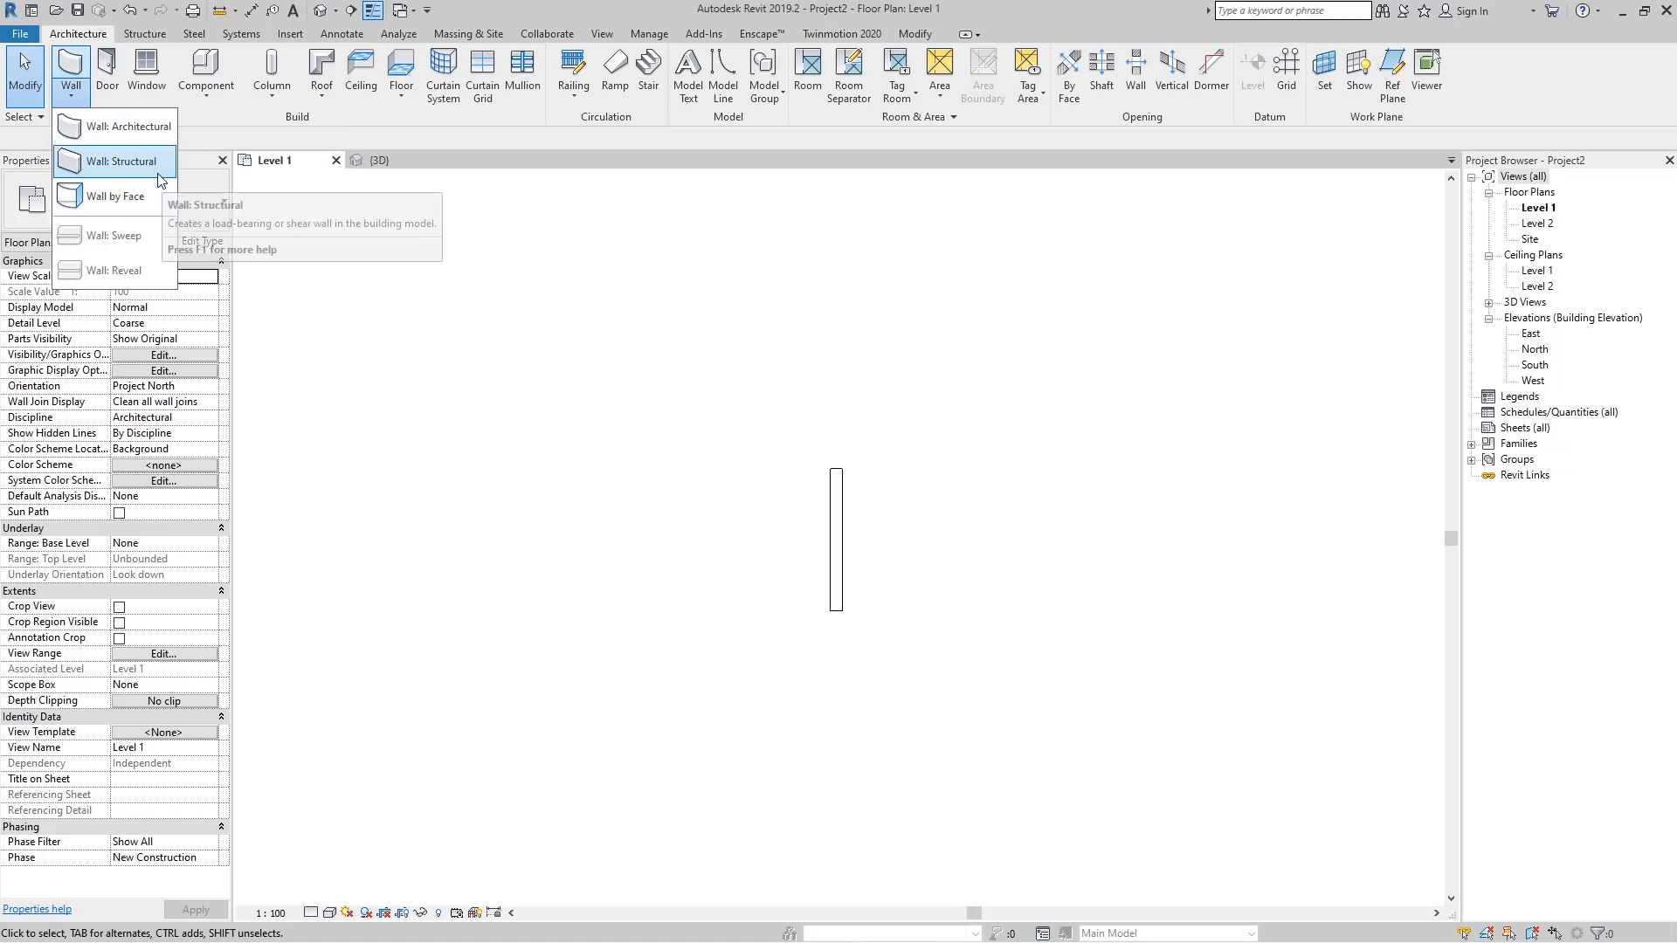
{"action": "left_click", "coordinate": [928, 475]}
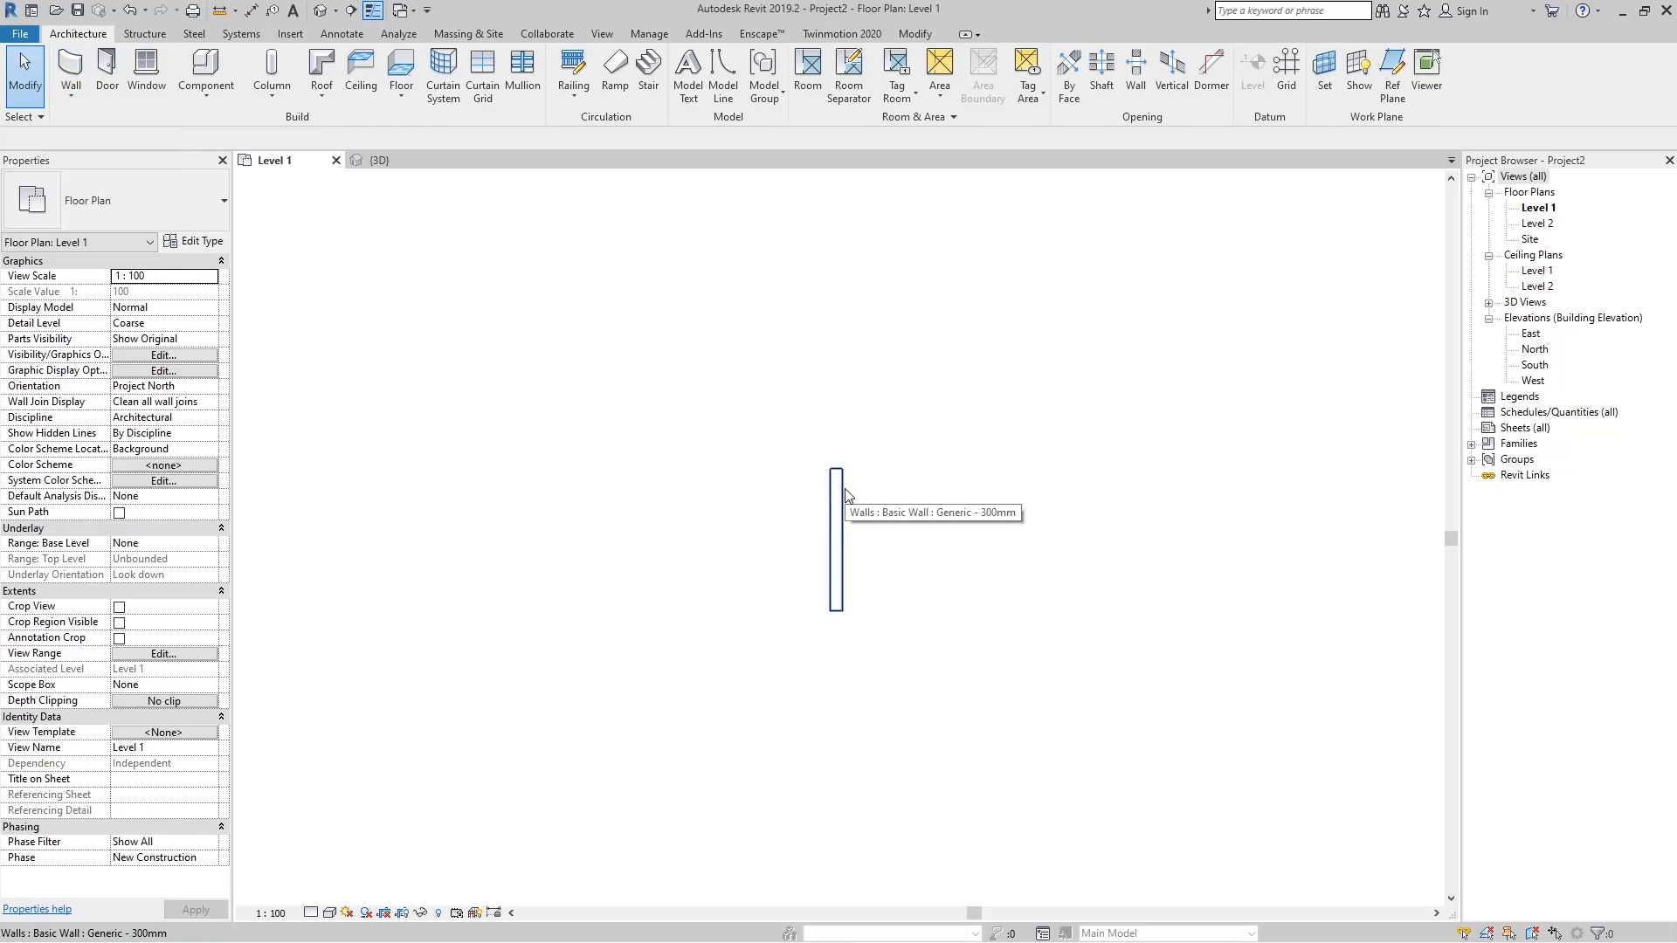
{"action": "left_click", "coordinate": [145, 36]}
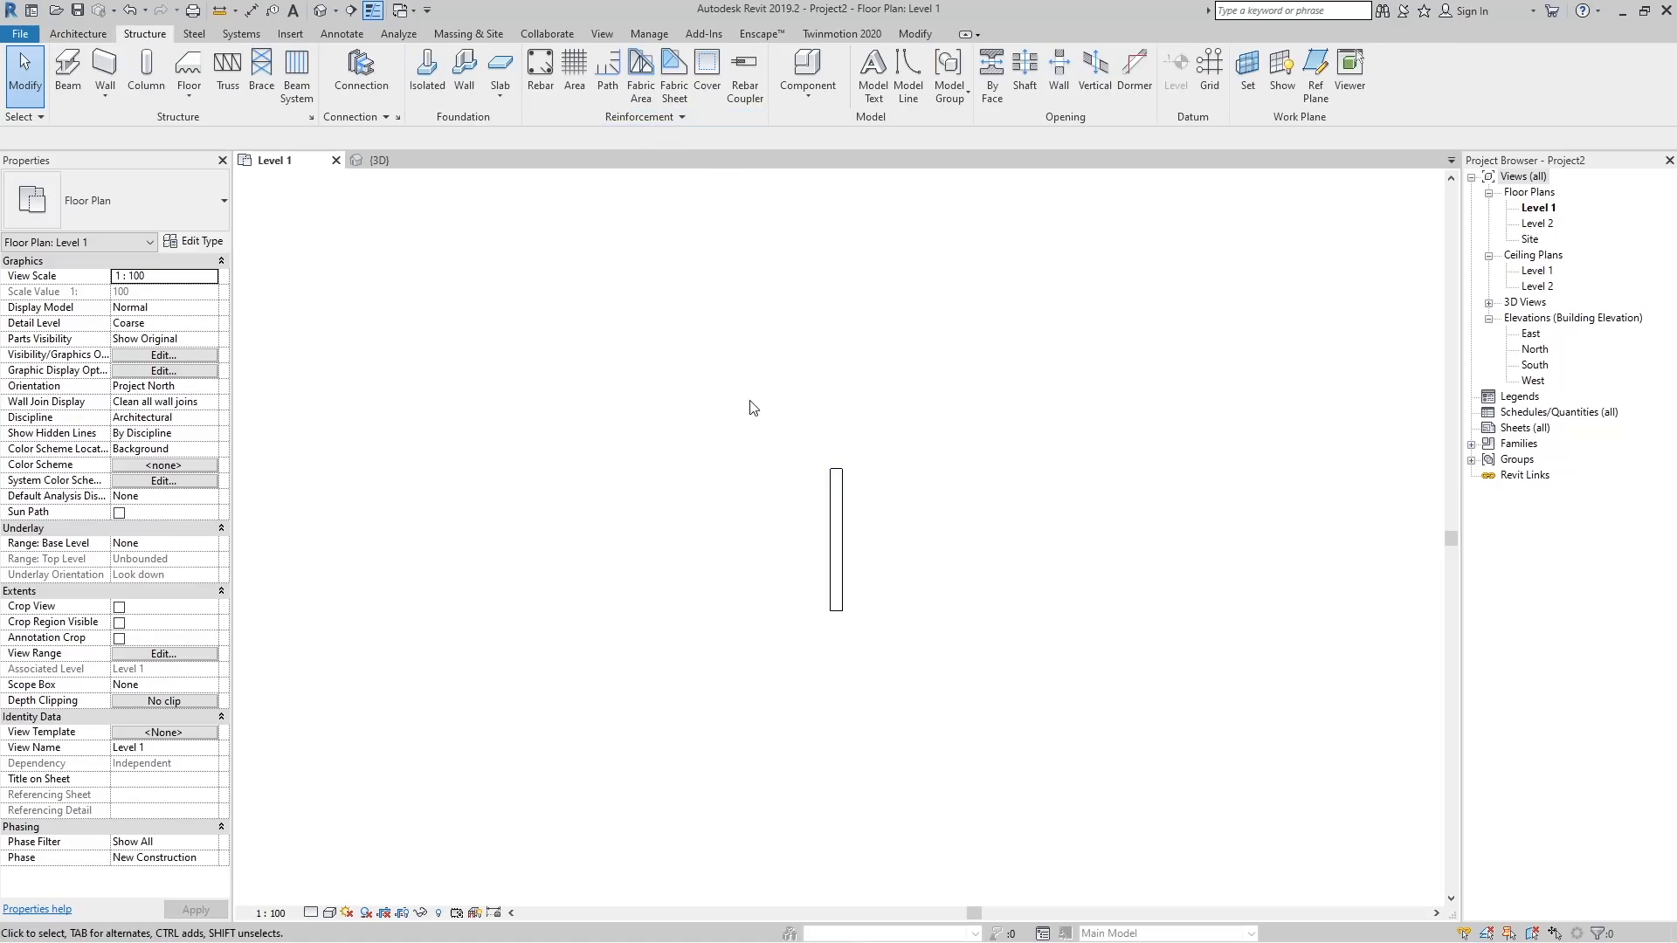
{"action": "left_click", "coordinate": [397, 35]}
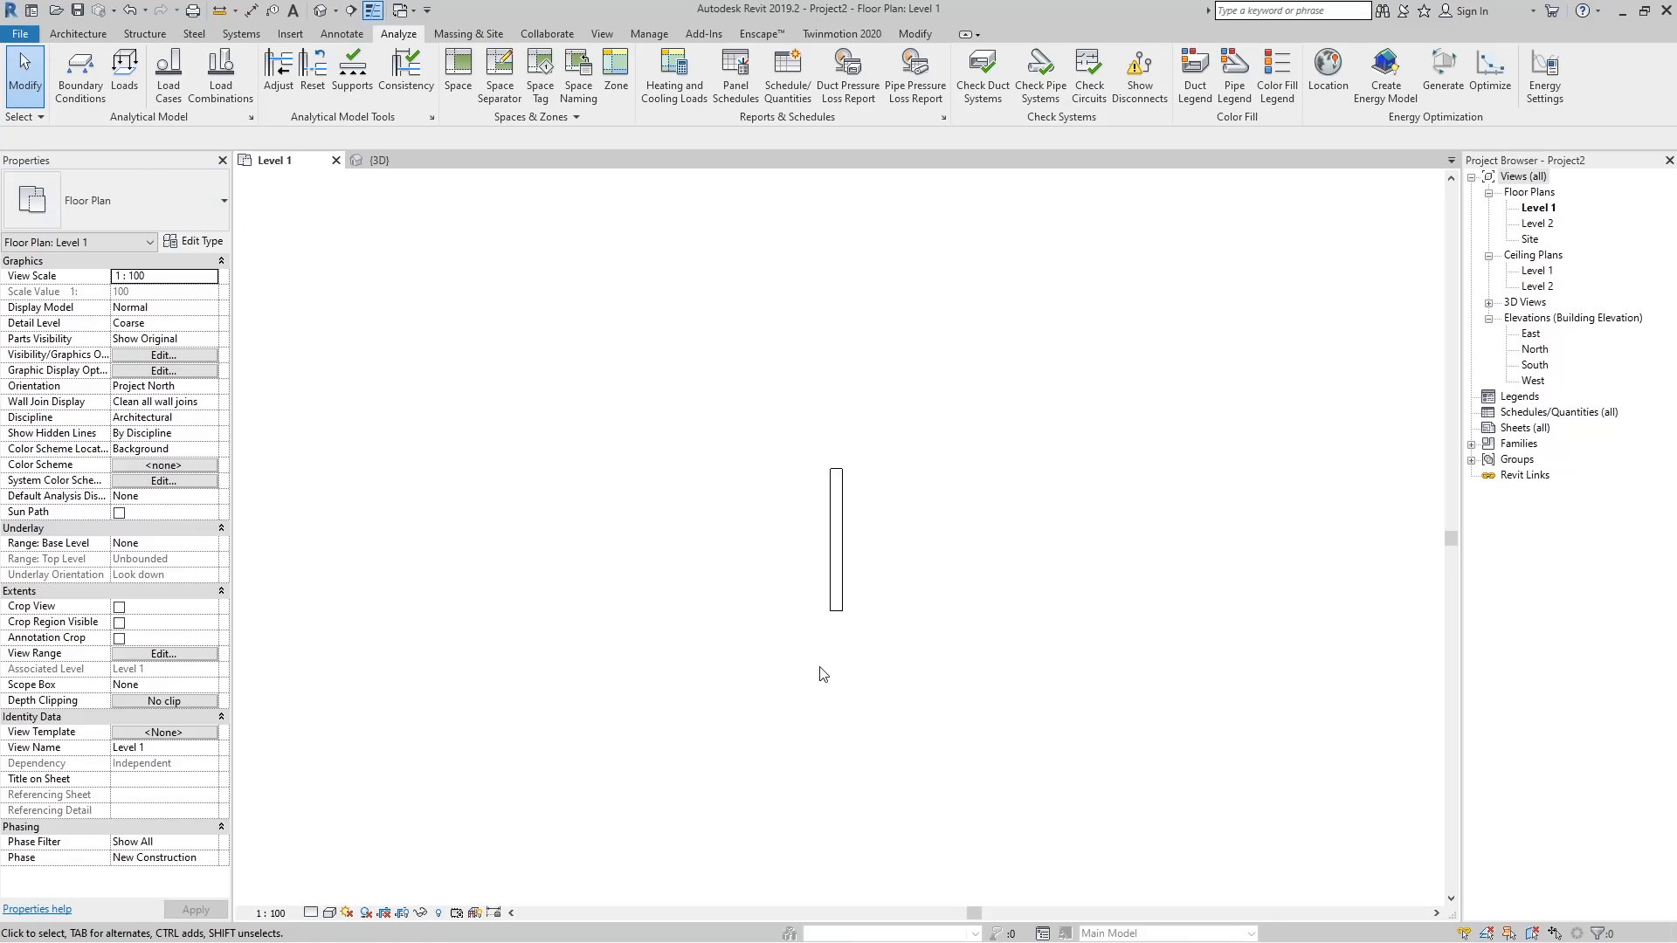
{"action": "left_click", "coordinate": [78, 33]}
{"action": "left_click", "coordinate": [79, 96]}
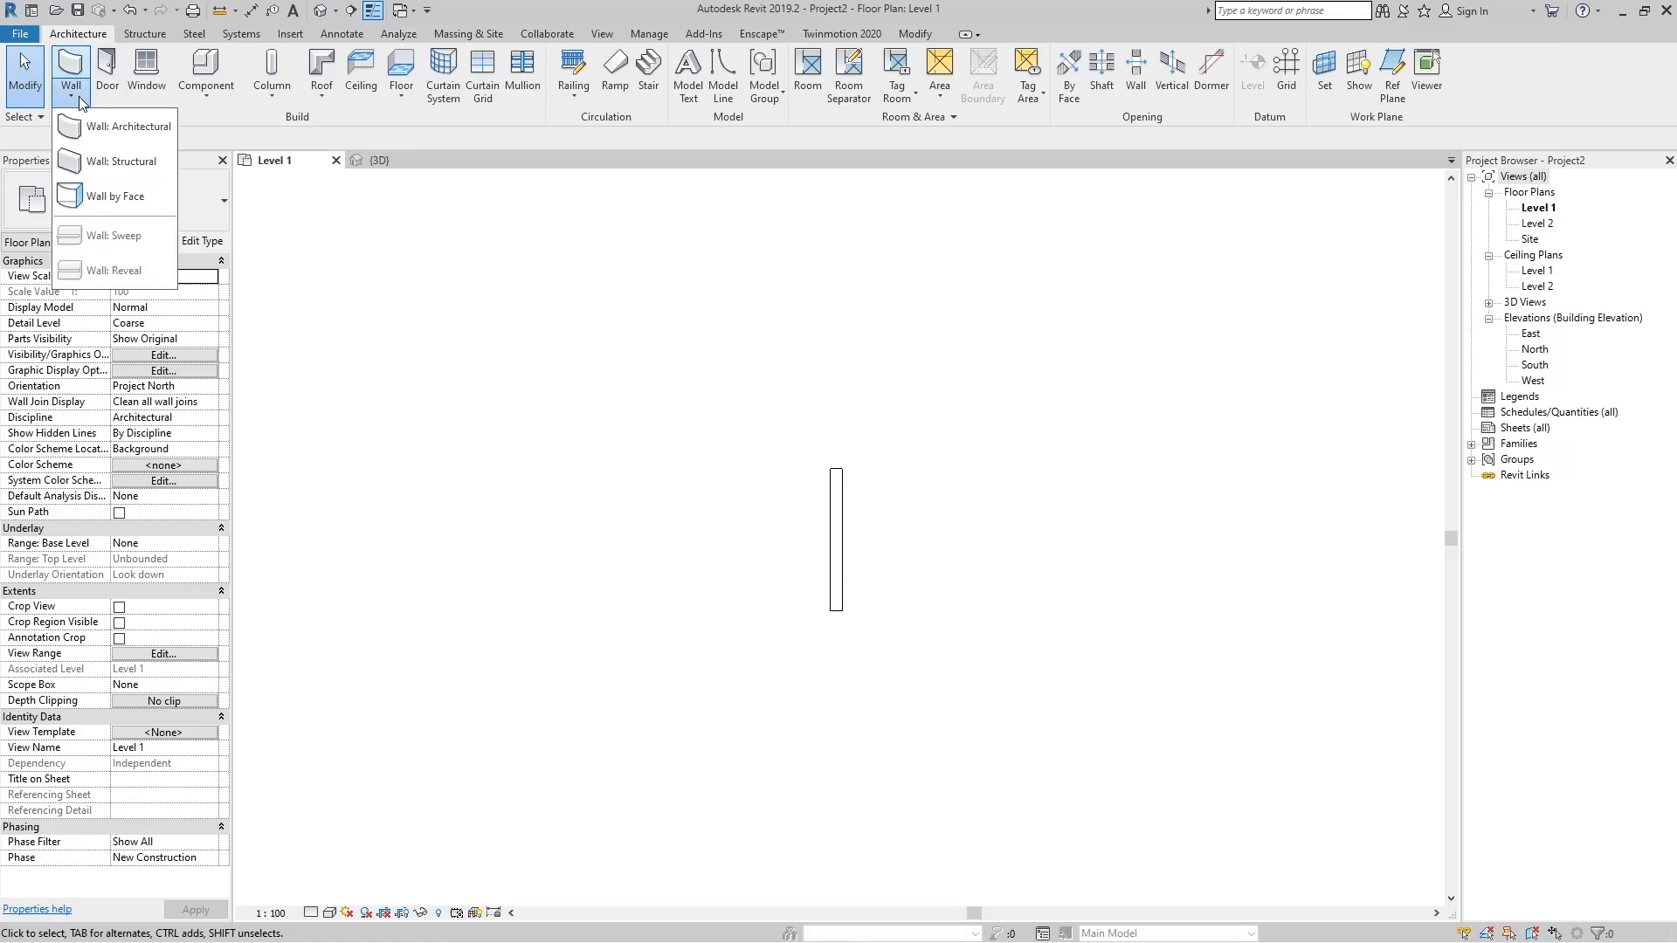
{"action": "left_click", "coordinate": [108, 163]}
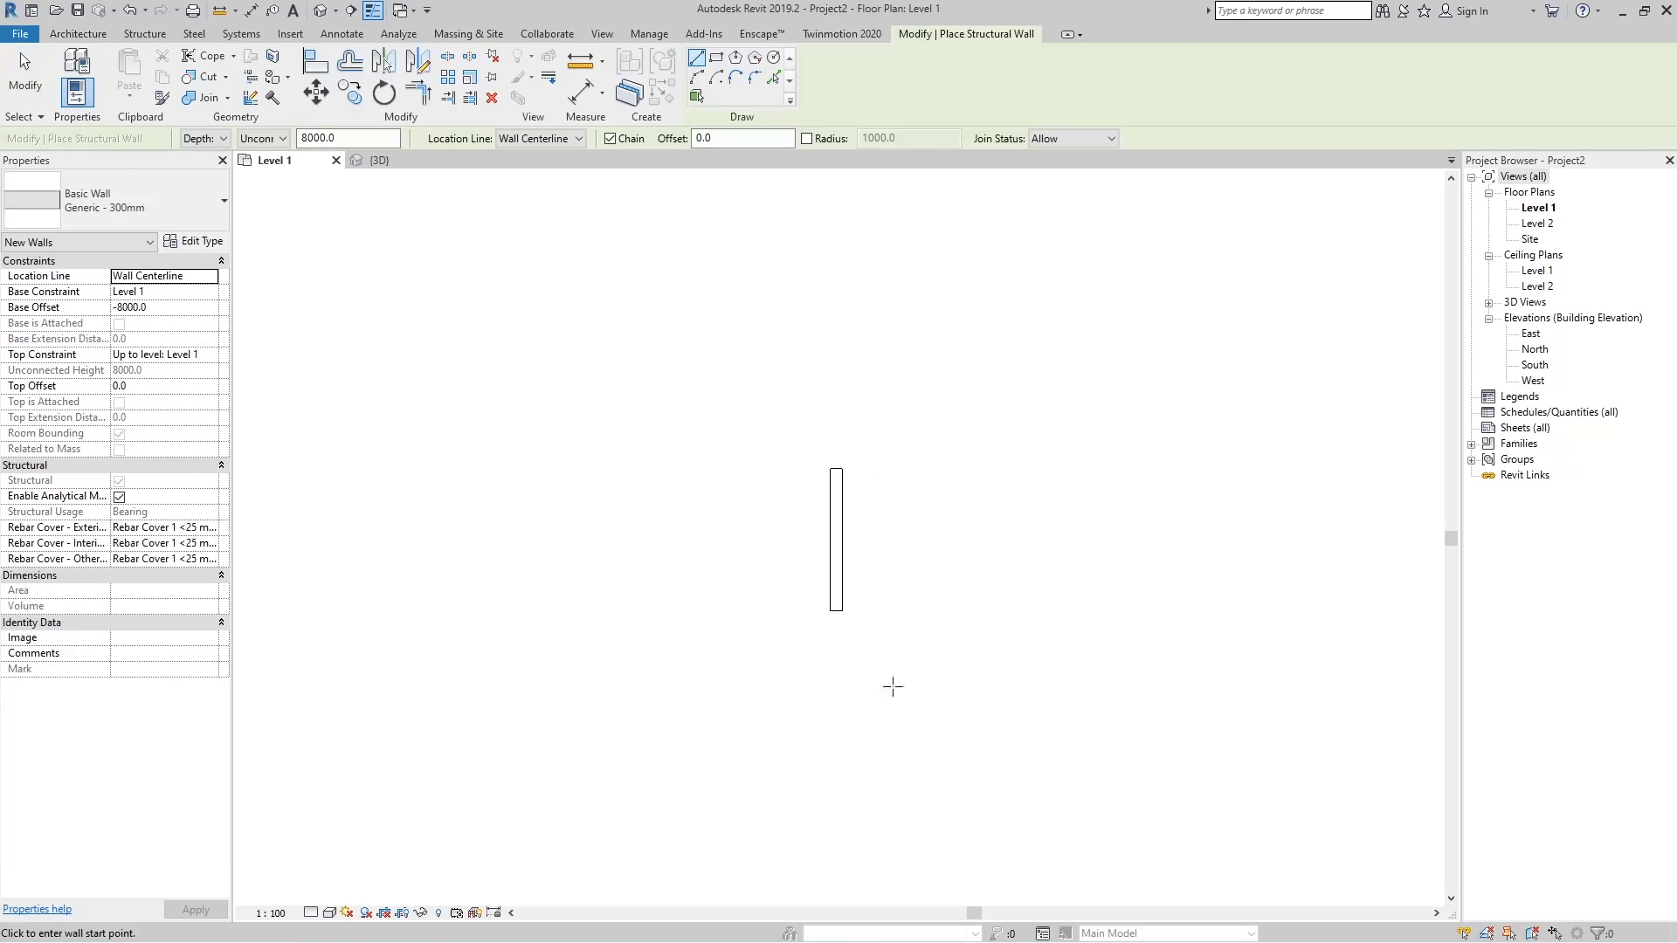
{"action": "left_click", "coordinate": [909, 486]}
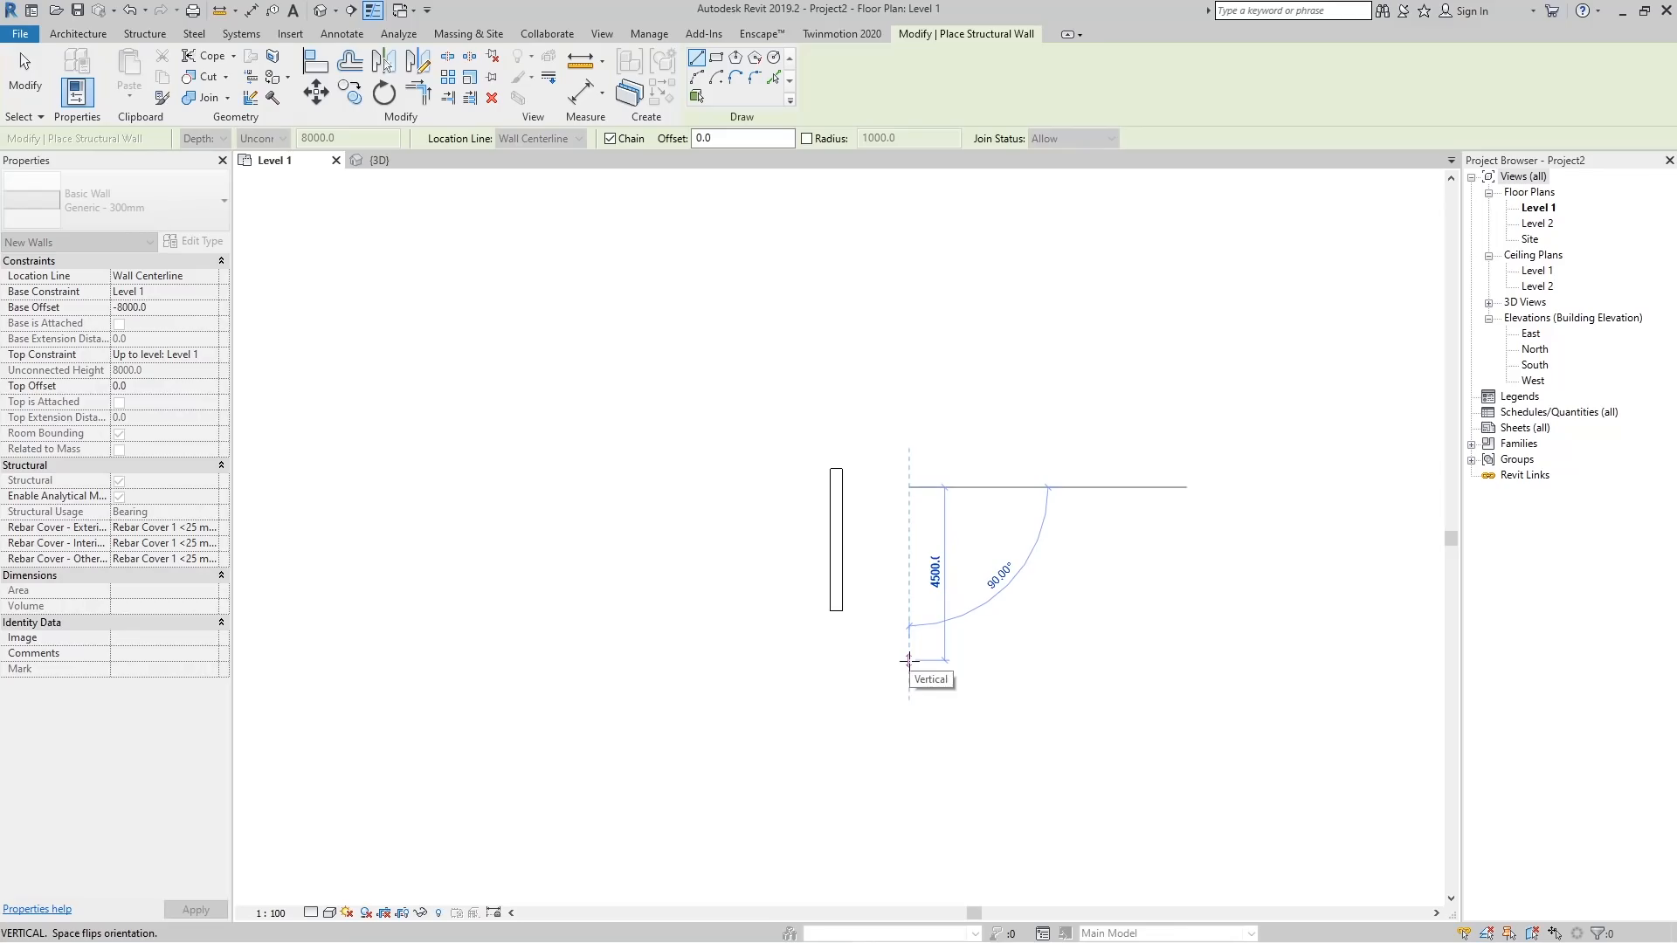
{"action": "key", "text": "Escape"}
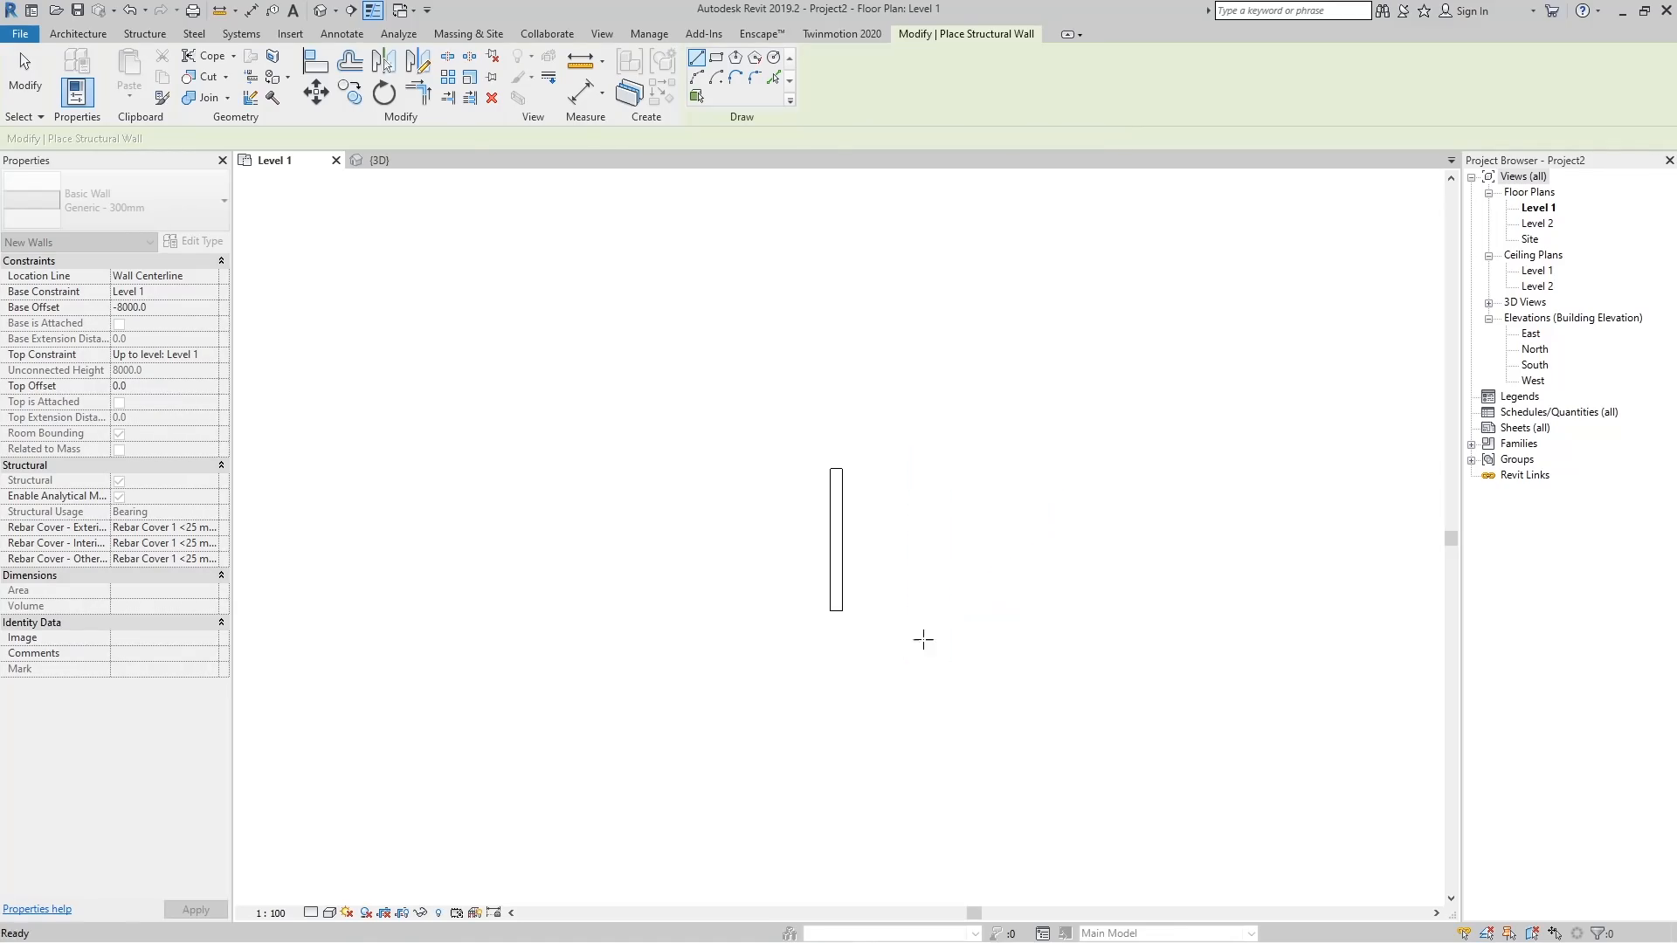
{"action": "key", "text": "Escape"}
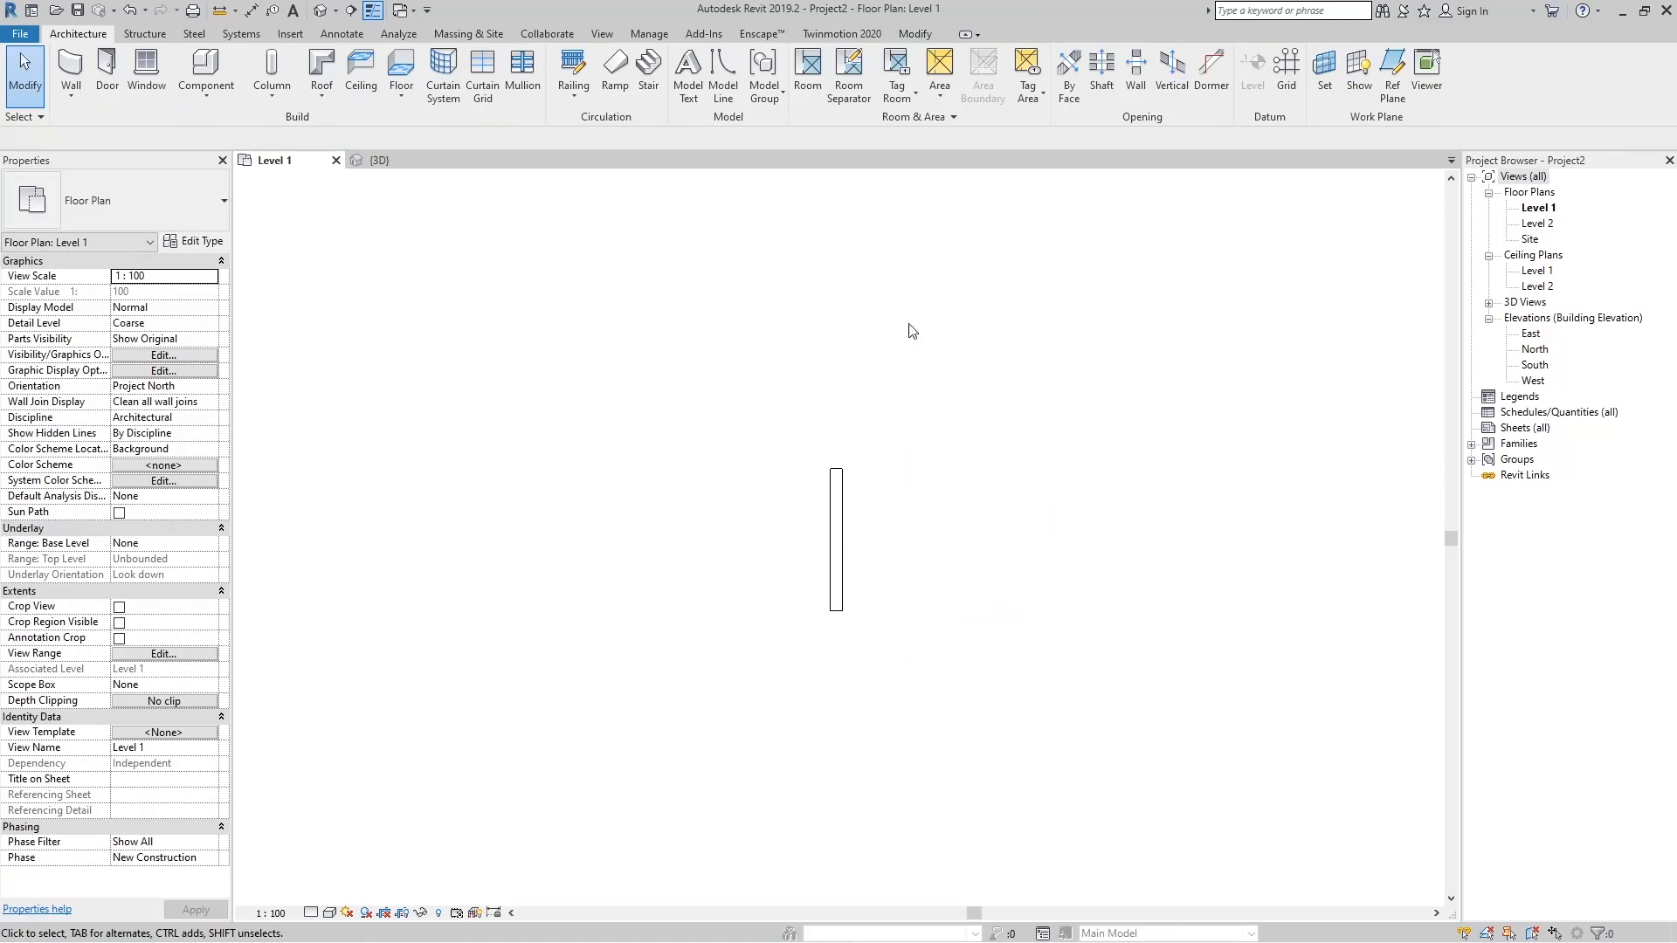
Make the existing wall in the Level 1 plan structural and show it in the 3D view.
{"action": "left_click", "coordinate": [844, 487]}
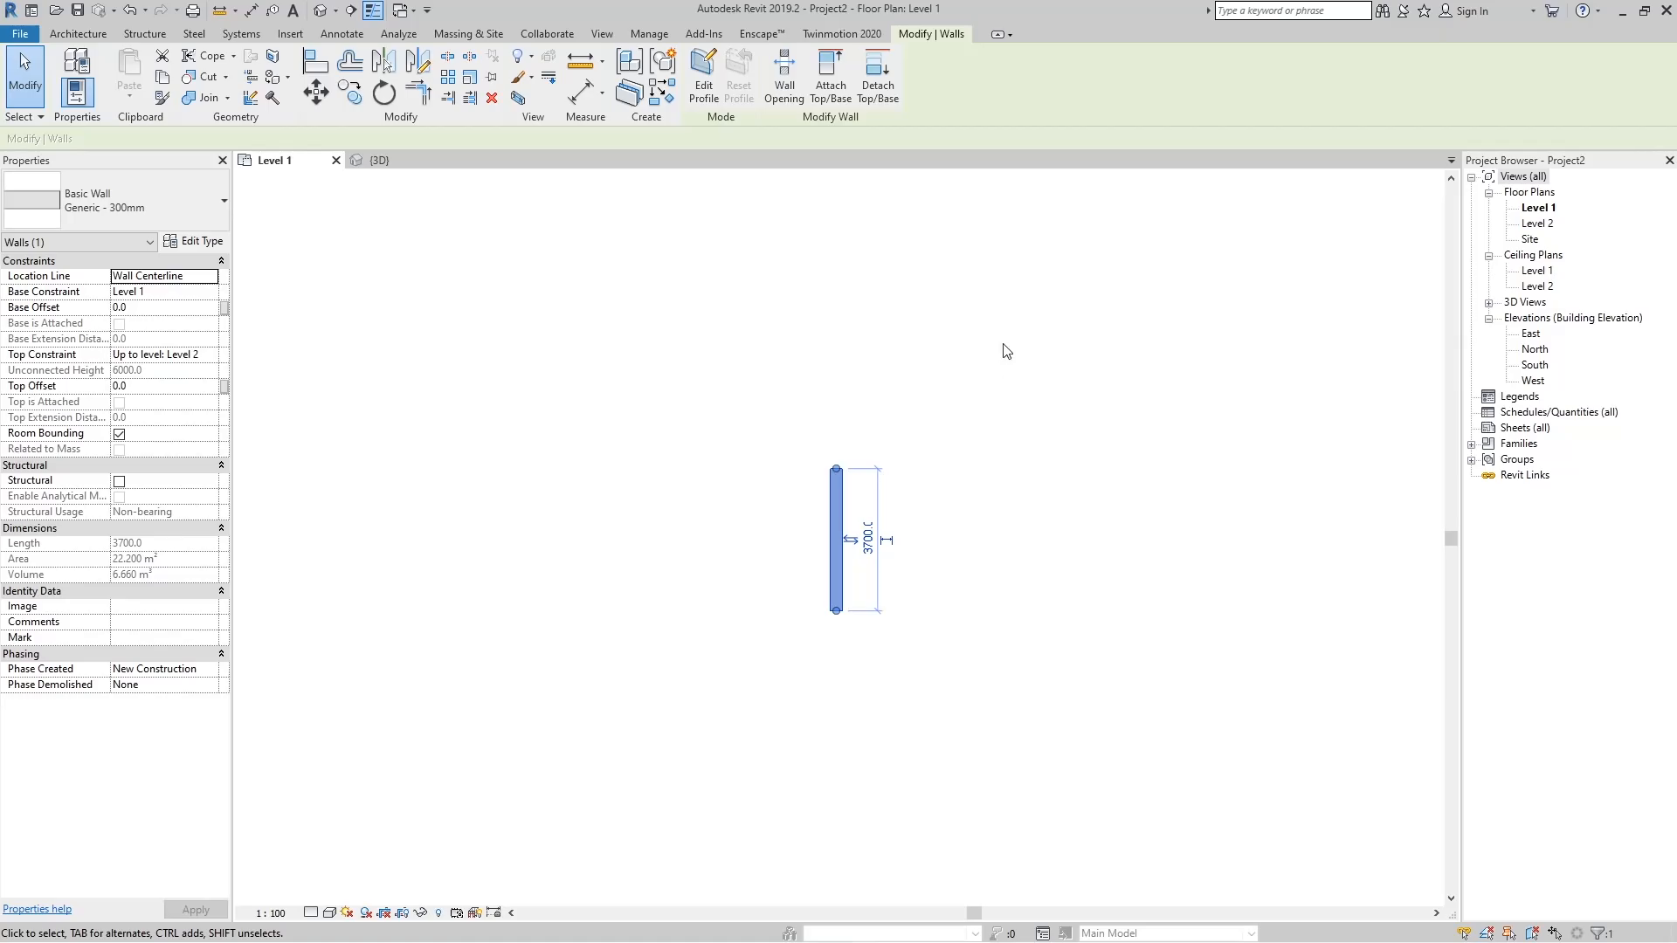
{"action": "left_click", "coordinate": [120, 482]}
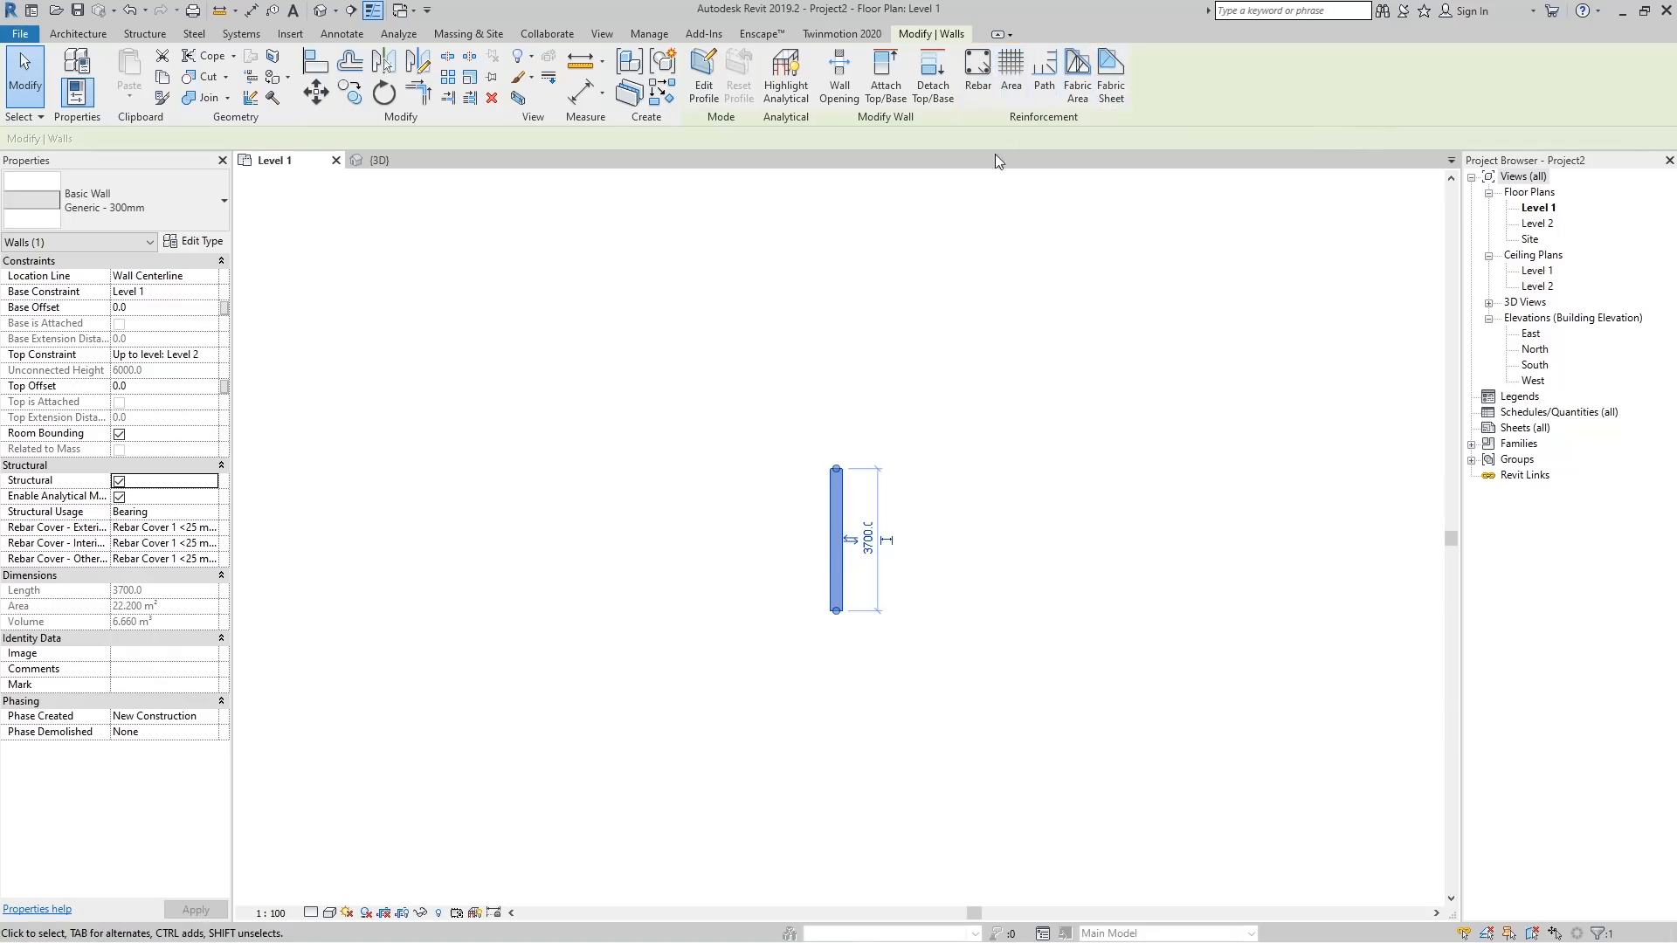
{"action": "left_click", "coordinate": [382, 160]}
{"action": "middle_click_drag", "start_coordinate": [830, 489], "coordinate": [998, 652], "text": "shift"}
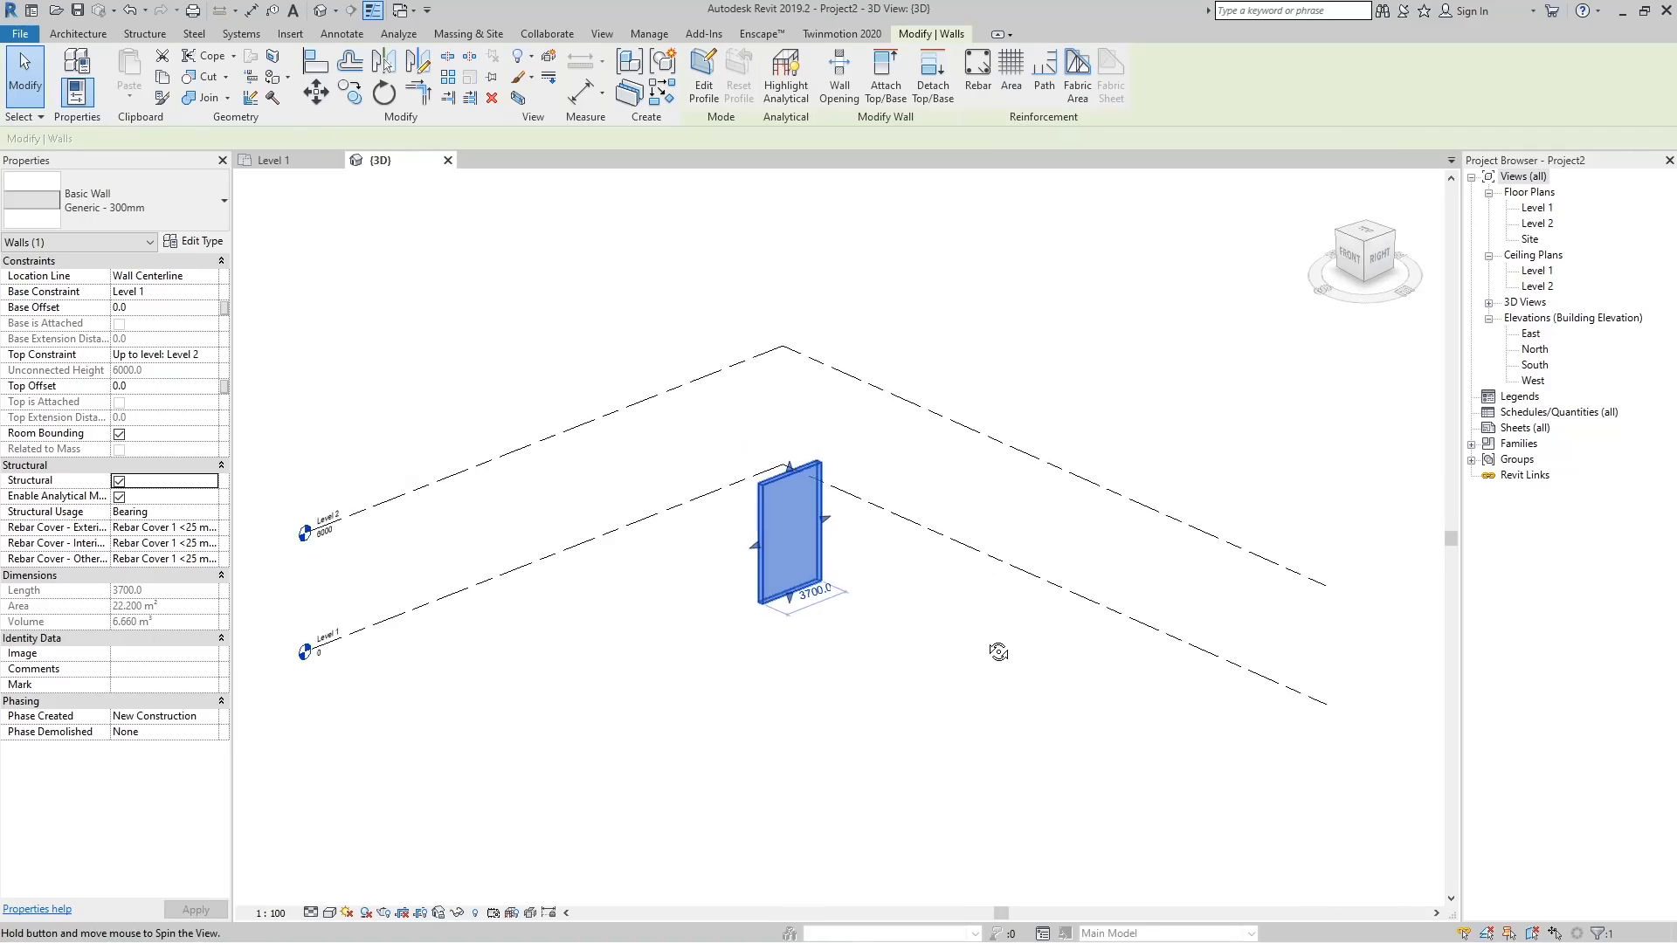
{"action": "scroll", "coordinate": [822, 563], "scroll_direction": "up", "scroll_amount": 5}
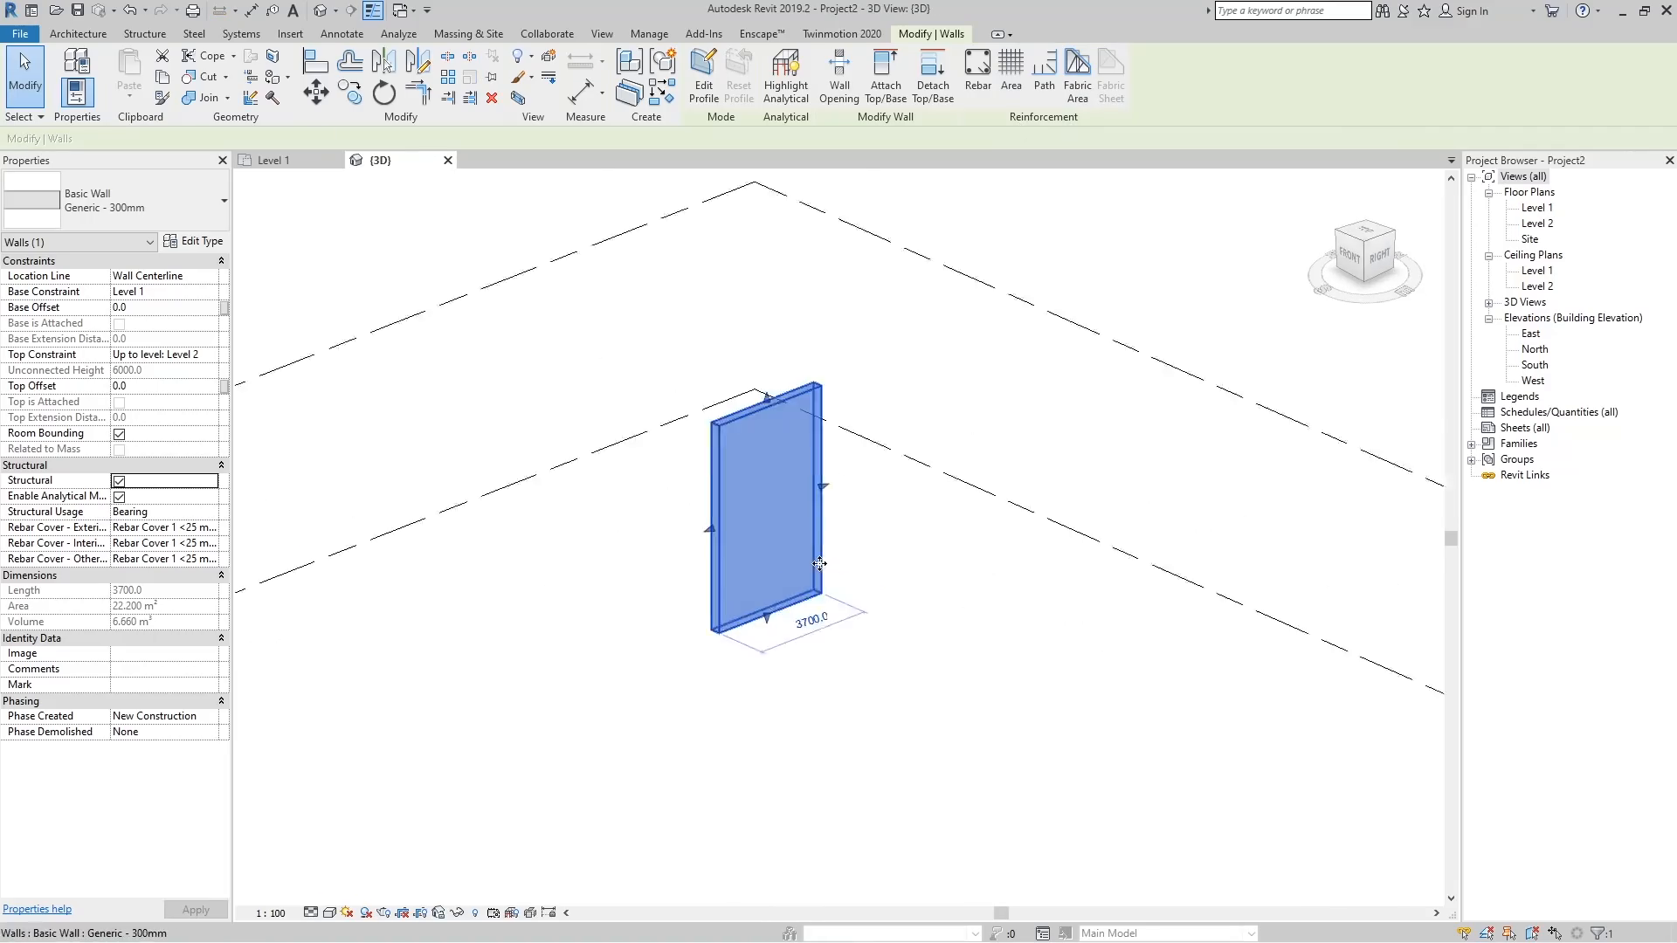
Add area reinforcement to the wall without loading extra families, using a rectangular boundary that covers the full 3700 by 6000 mm face.
{"action": "left_click", "coordinate": [1015, 70]}
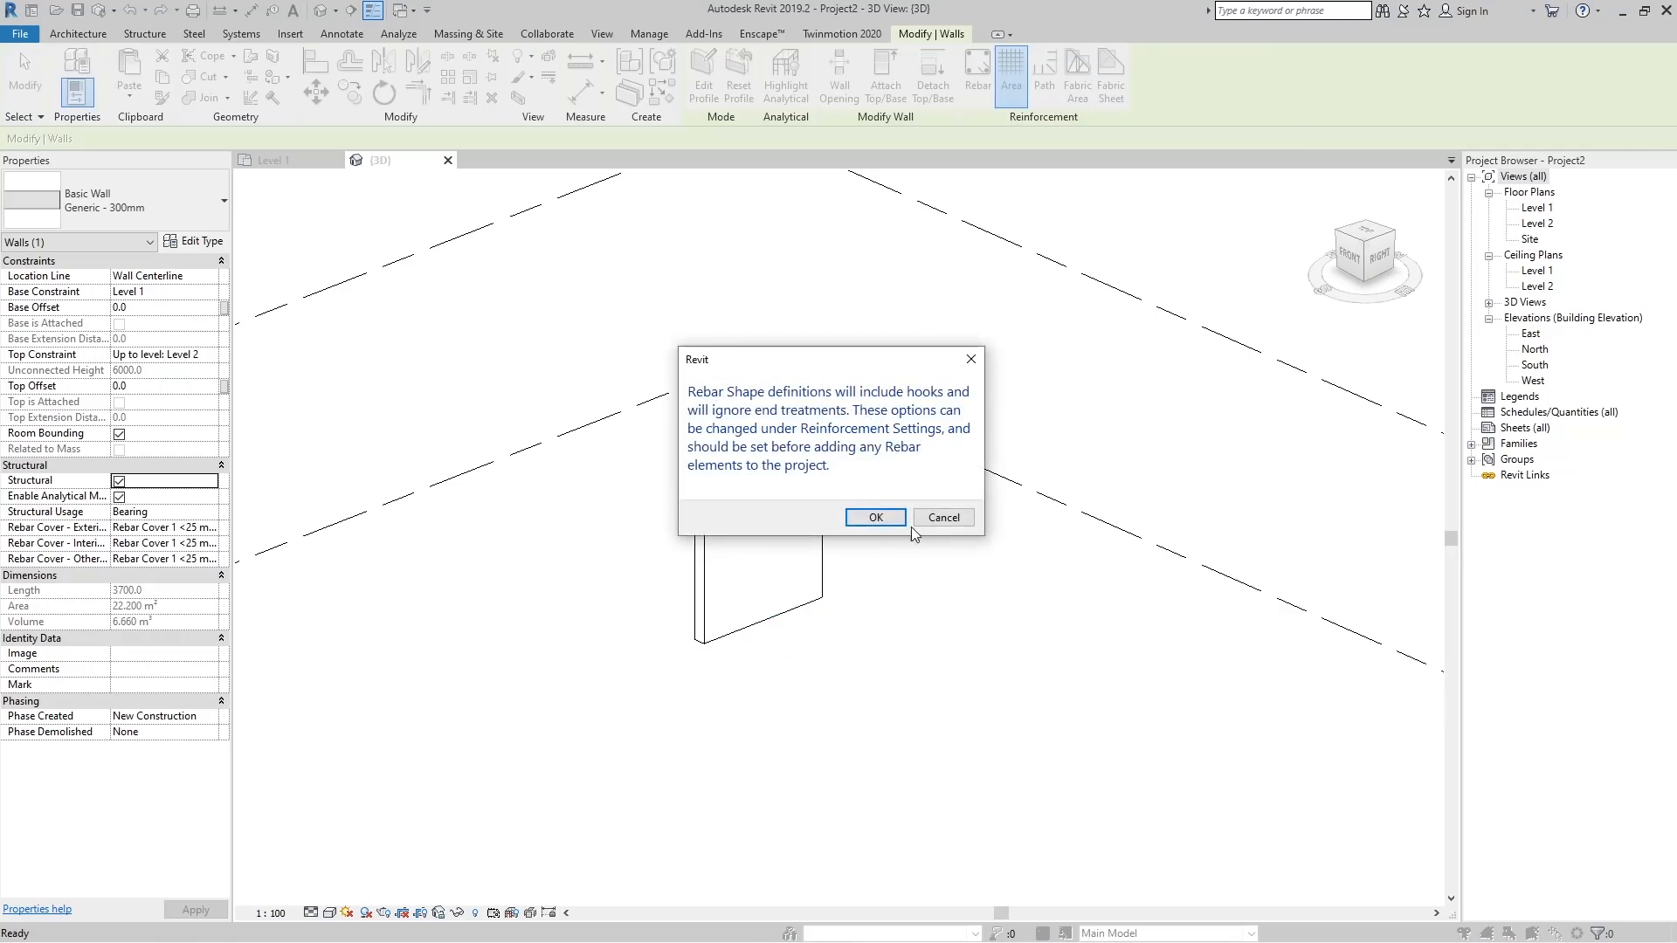
{"action": "left_click", "coordinate": [893, 520]}
{"action": "left_click", "coordinate": [941, 502]}
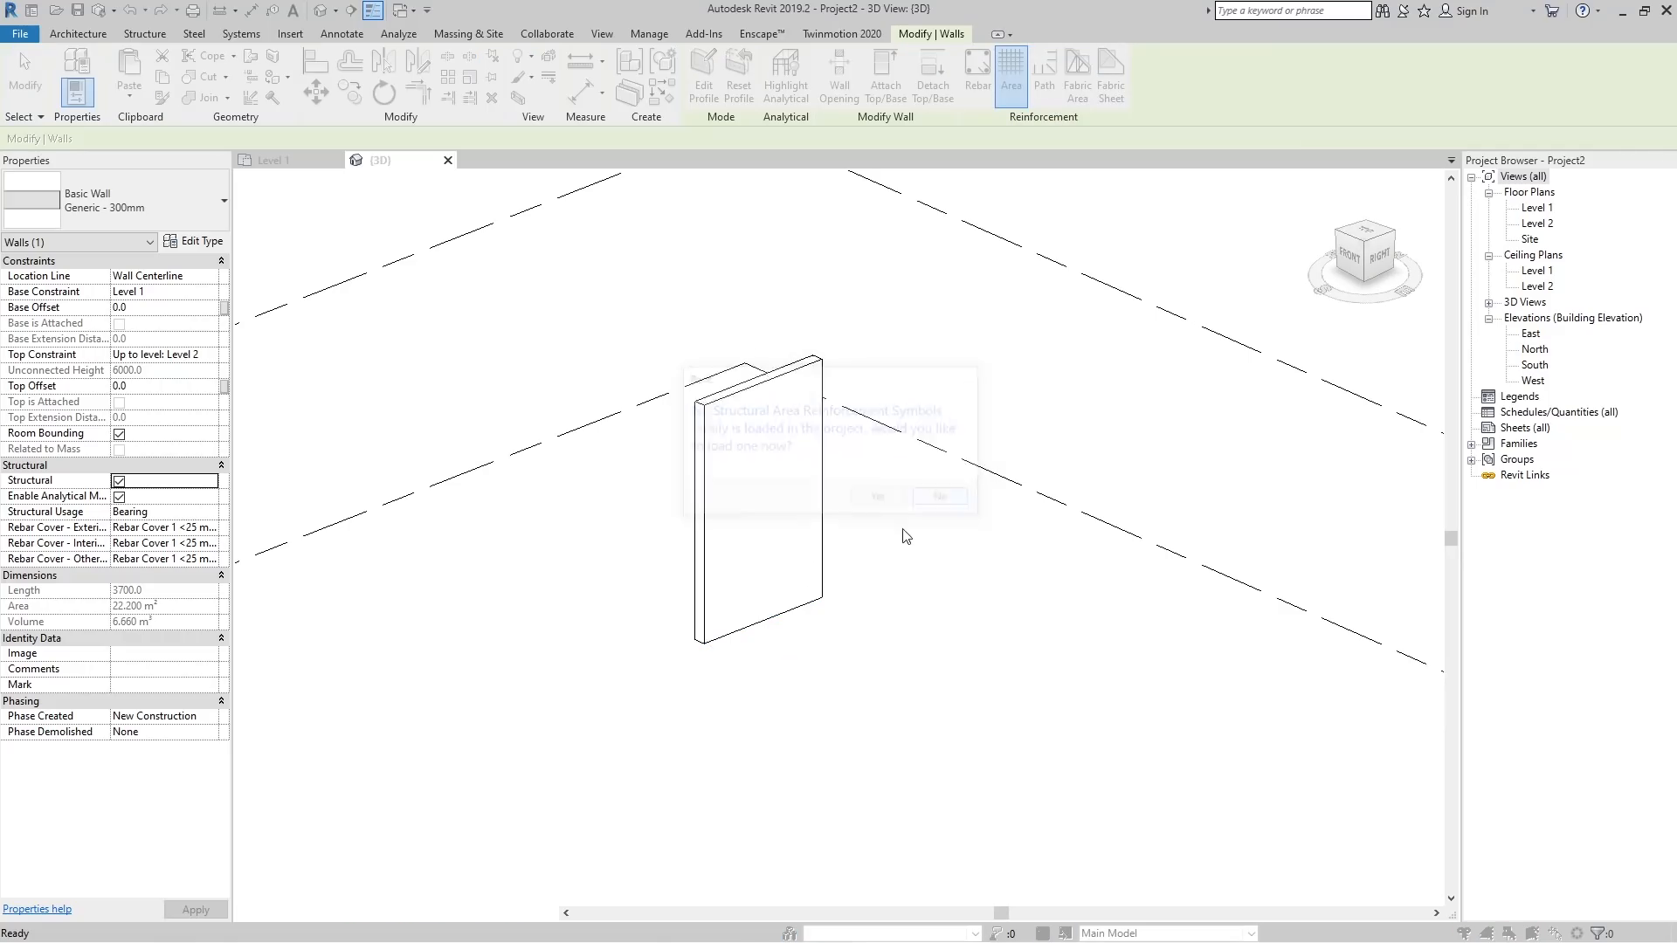
{"action": "left_click", "coordinate": [944, 502]}
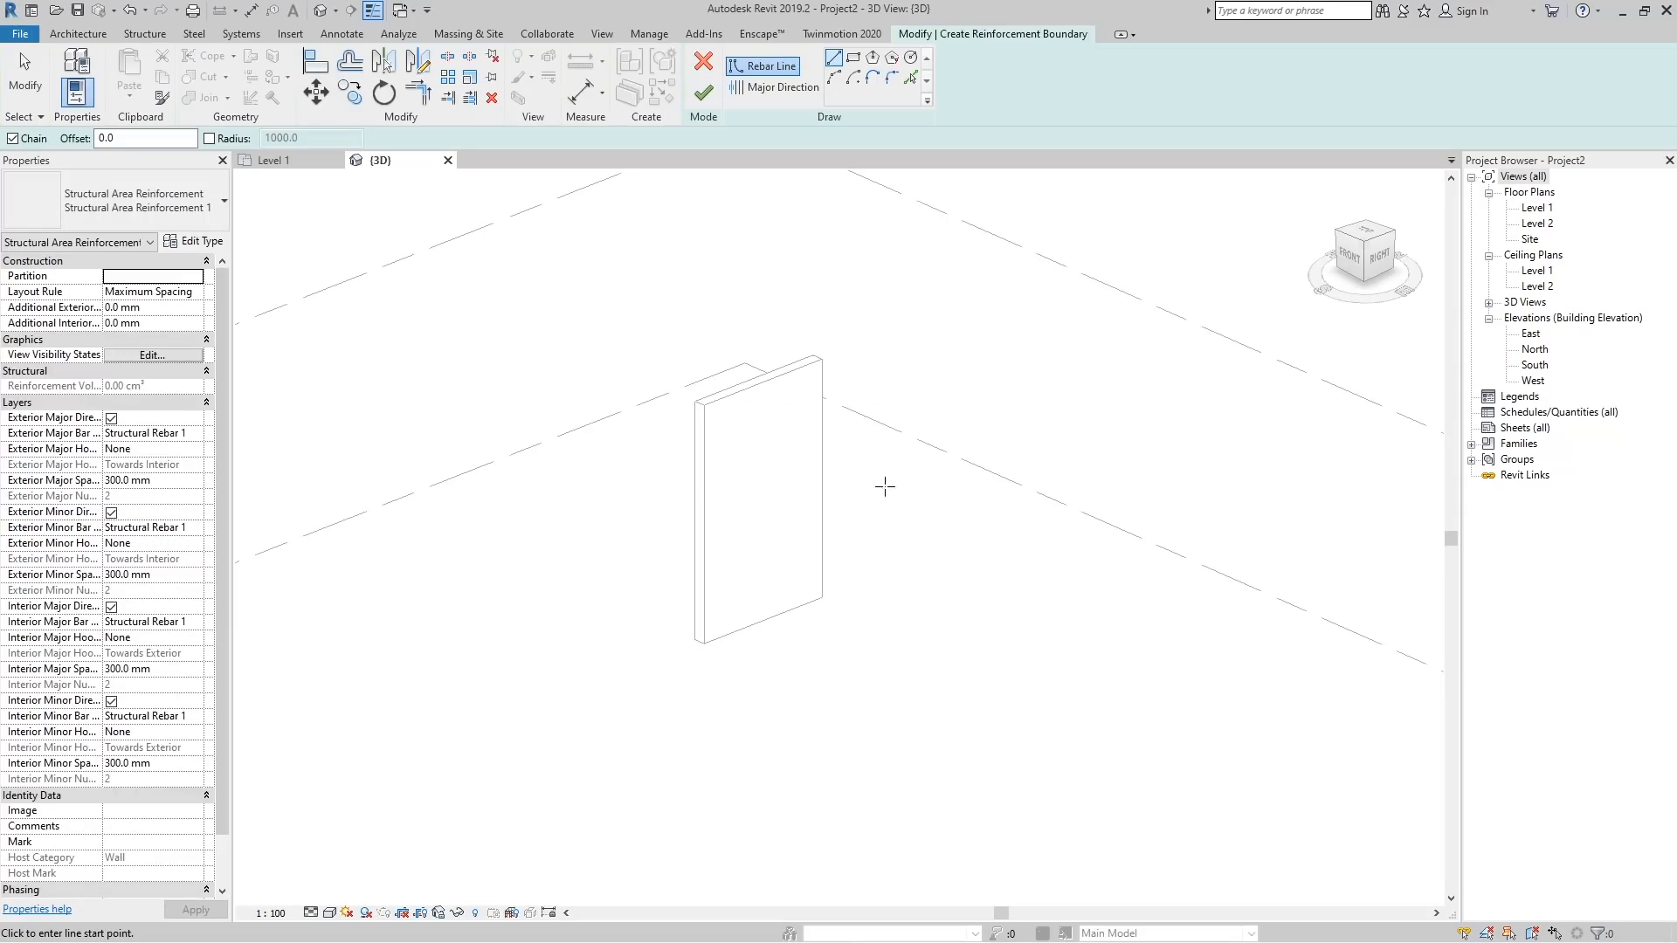
{"action": "middle_click_drag", "start_coordinate": [888, 548], "coordinate": [900, 537], "text": "shift"}
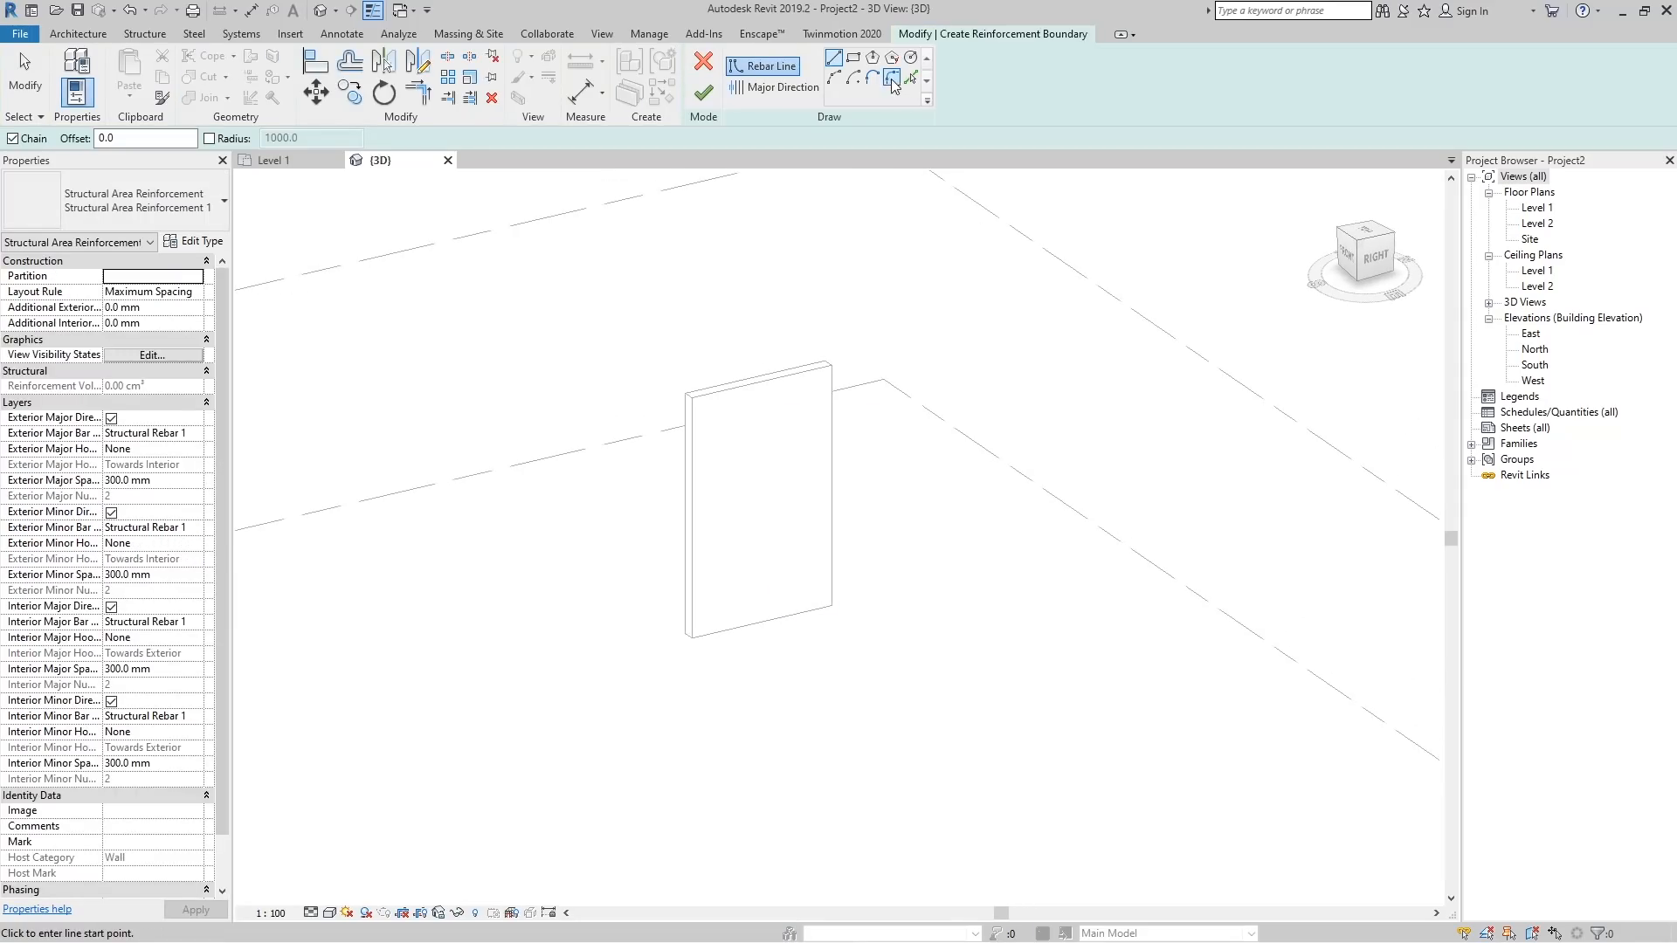
{"action": "left_click", "coordinate": [854, 58]}
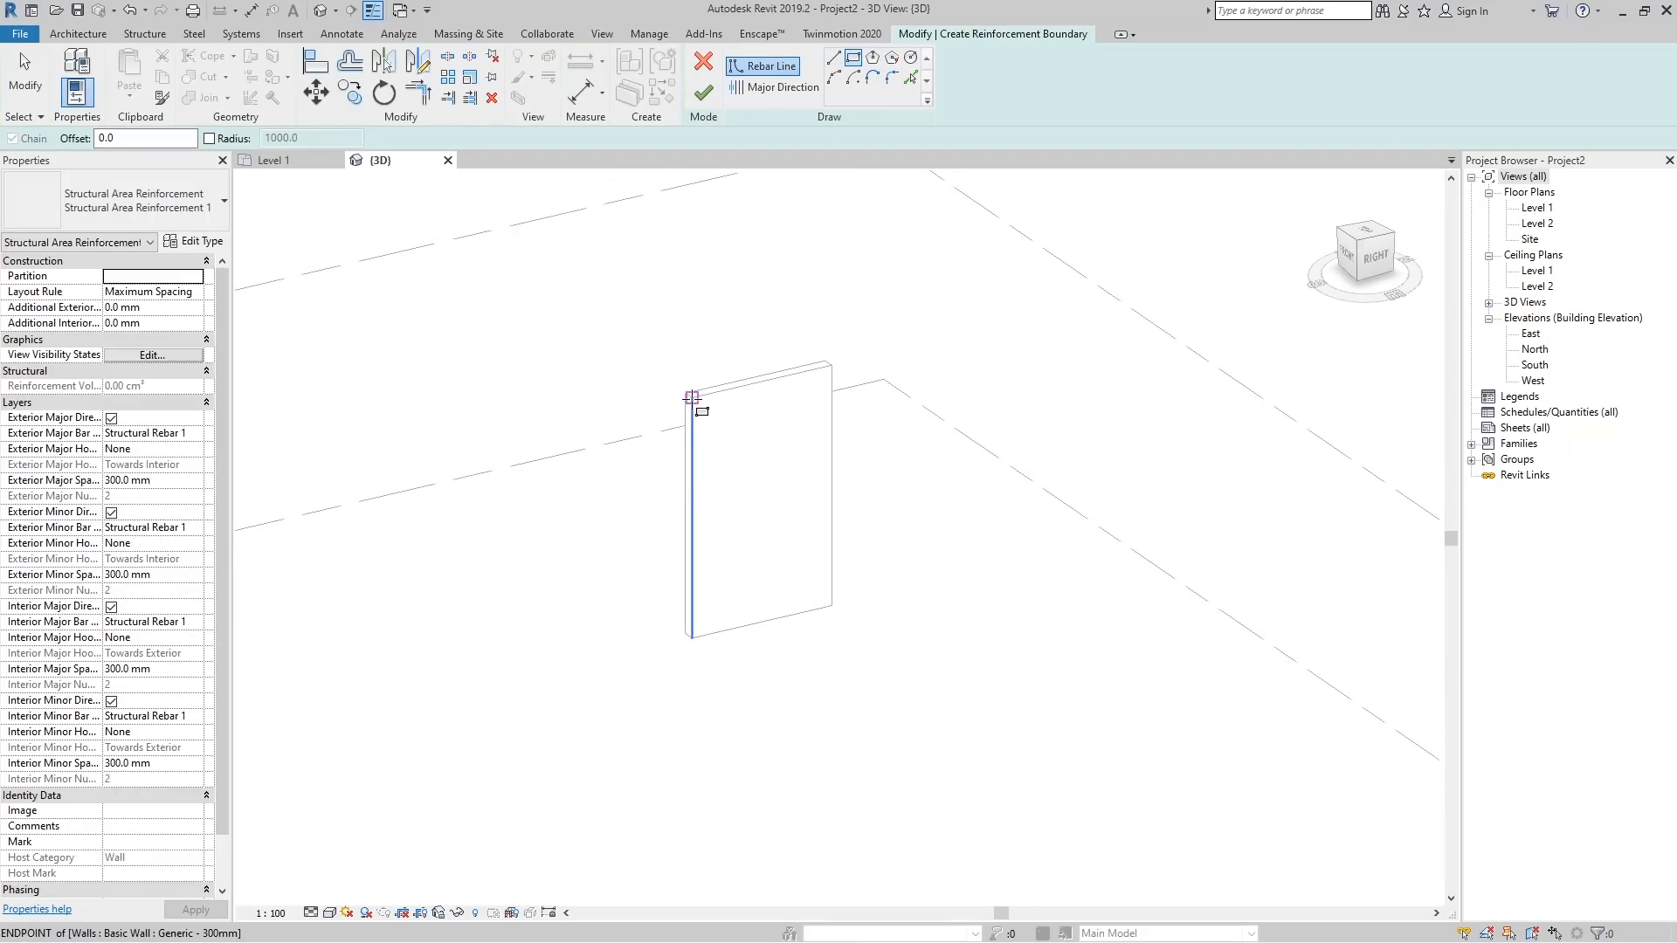
{"action": "left_click", "coordinate": [692, 395]}
{"action": "left_click", "coordinate": [830, 618]}
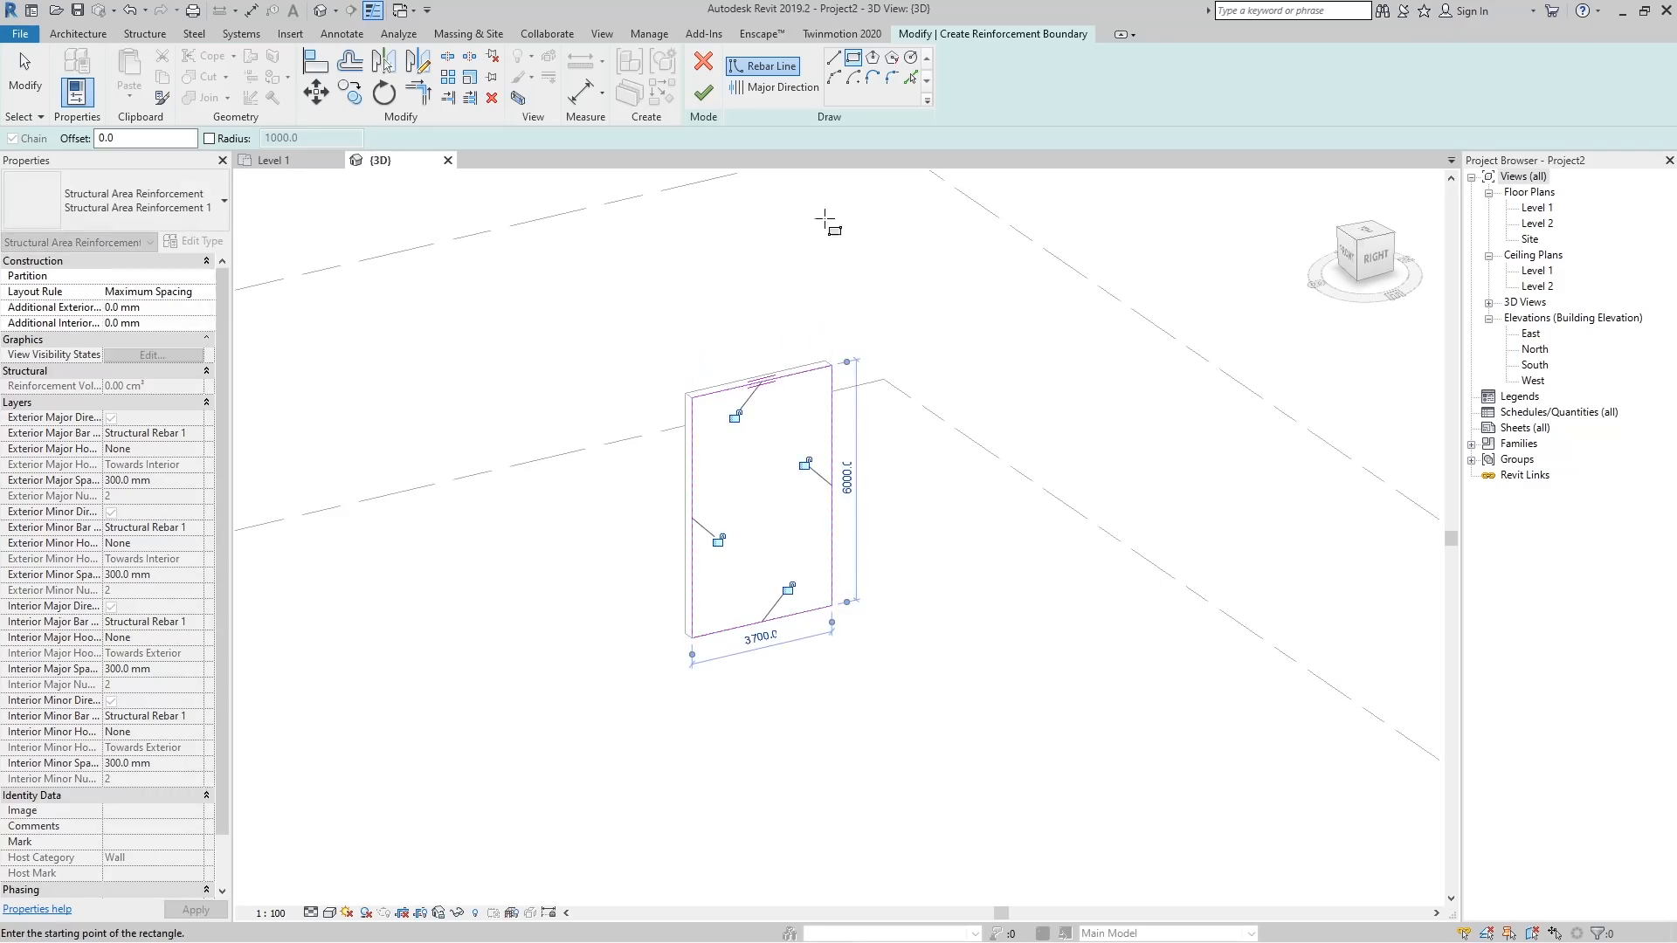
{"action": "left_click", "coordinate": [704, 92]}
Set the detail level of the 3D view to Fine.
{"action": "scroll", "coordinate": [865, 512], "scroll_direction": "up", "scroll_amount": 2}
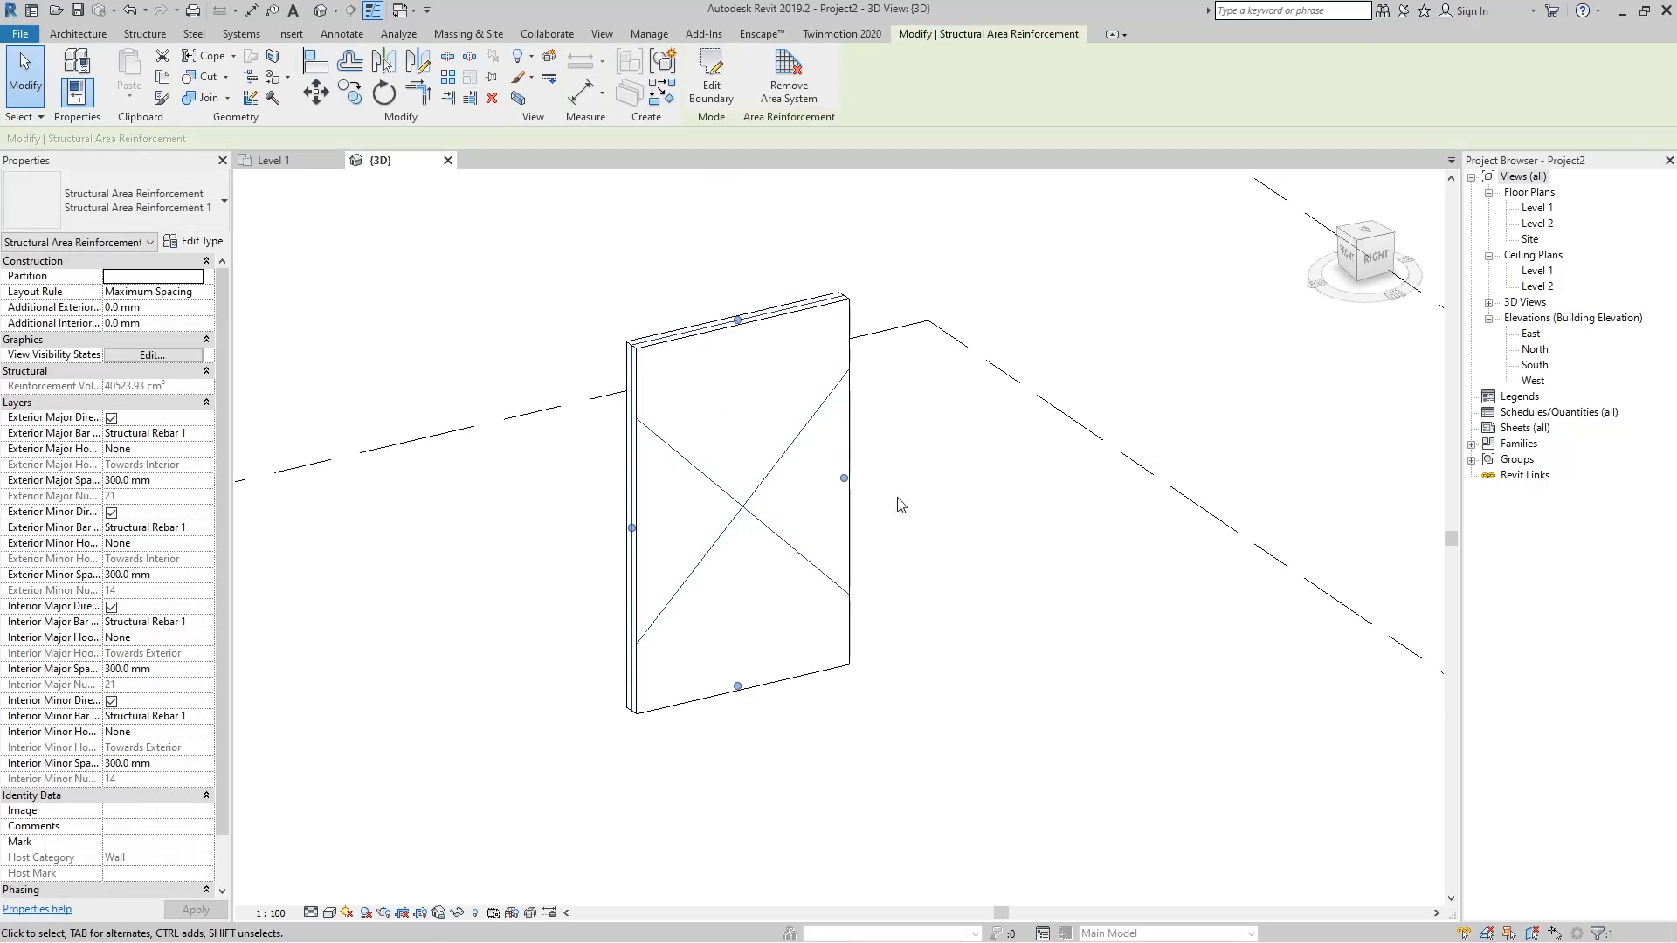
{"action": "left_click", "coordinate": [312, 913]}
{"action": "left_click", "coordinate": [332, 896]}
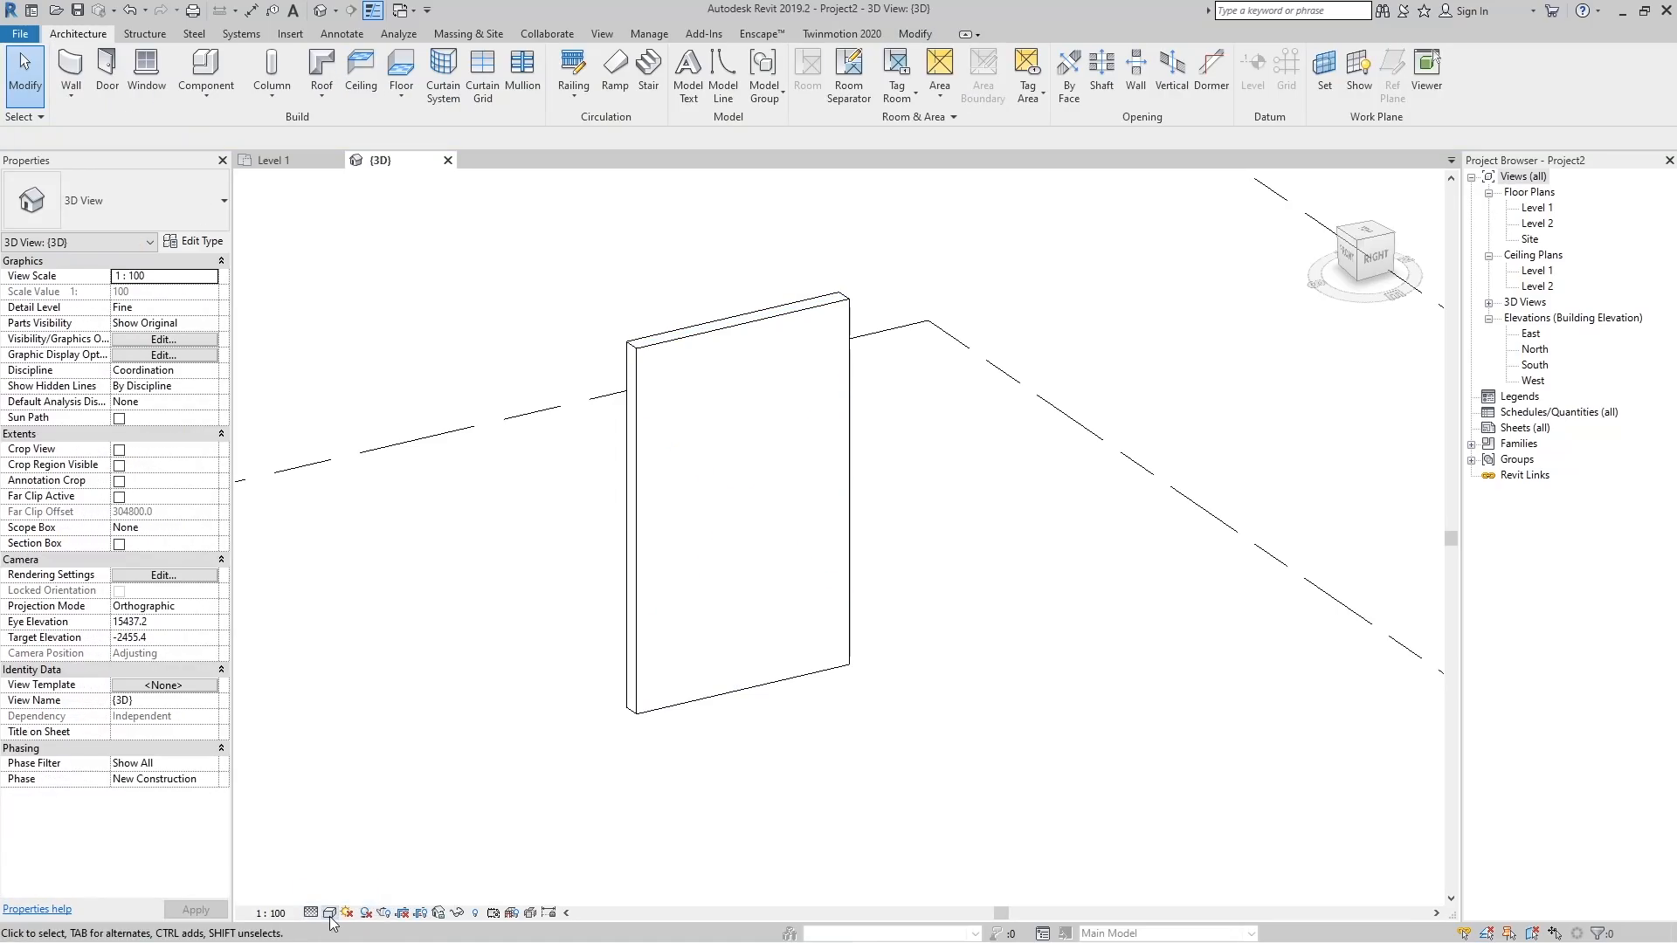
{"action": "left_click", "coordinate": [330, 913]}
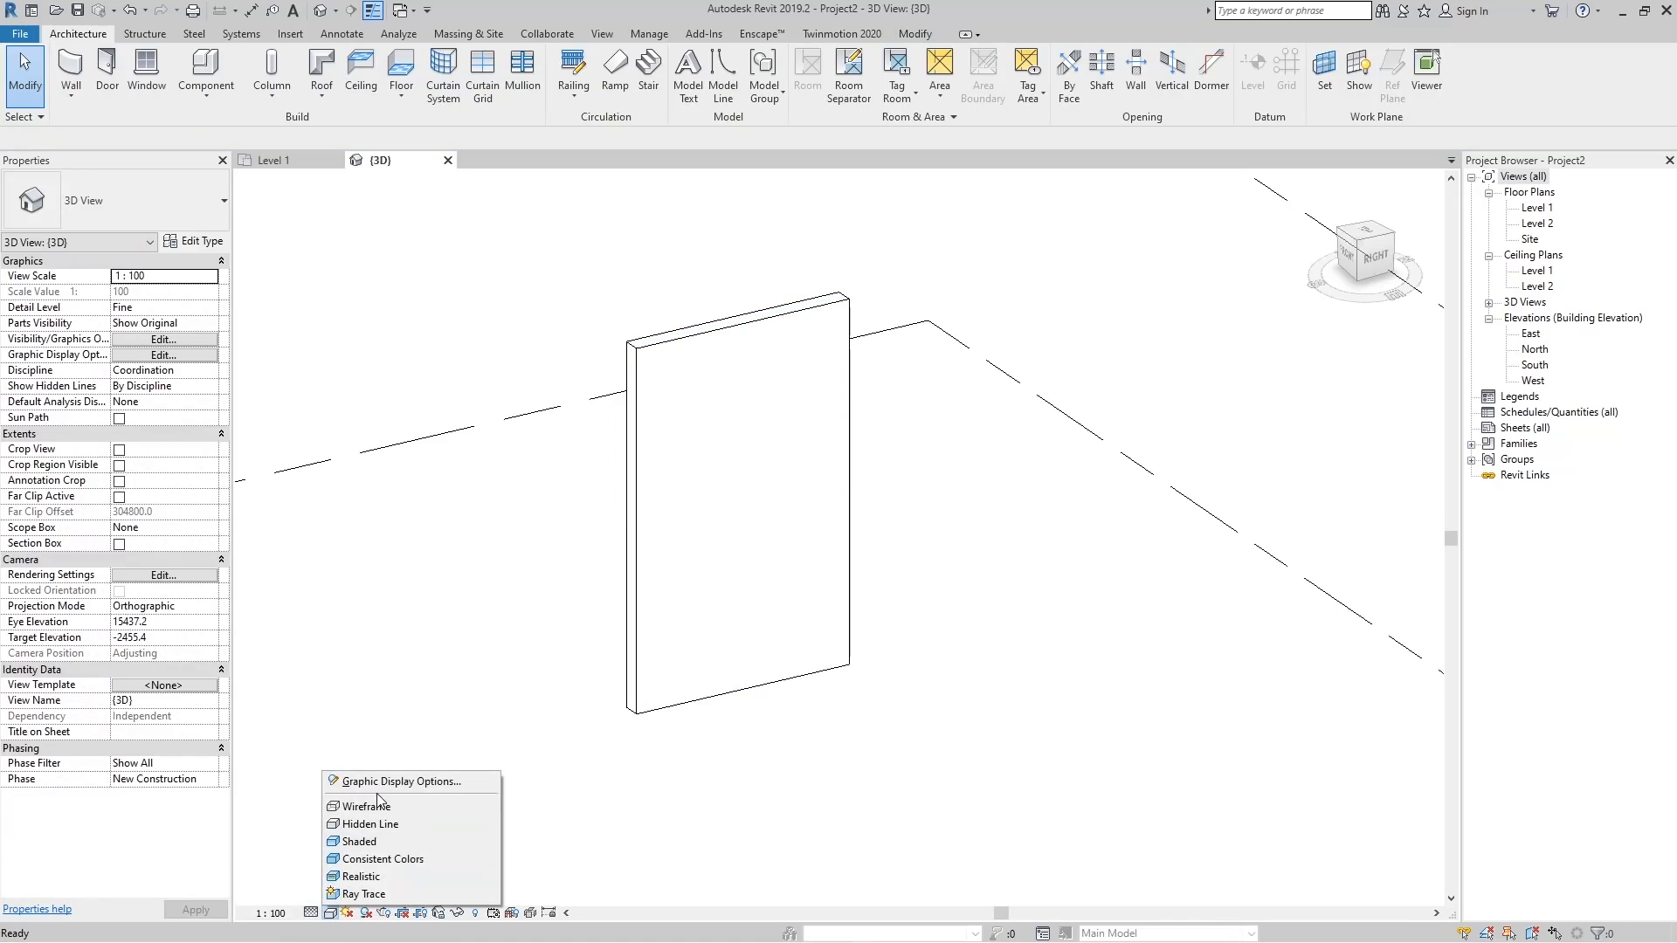
{"action": "left_click", "coordinate": [483, 646]}
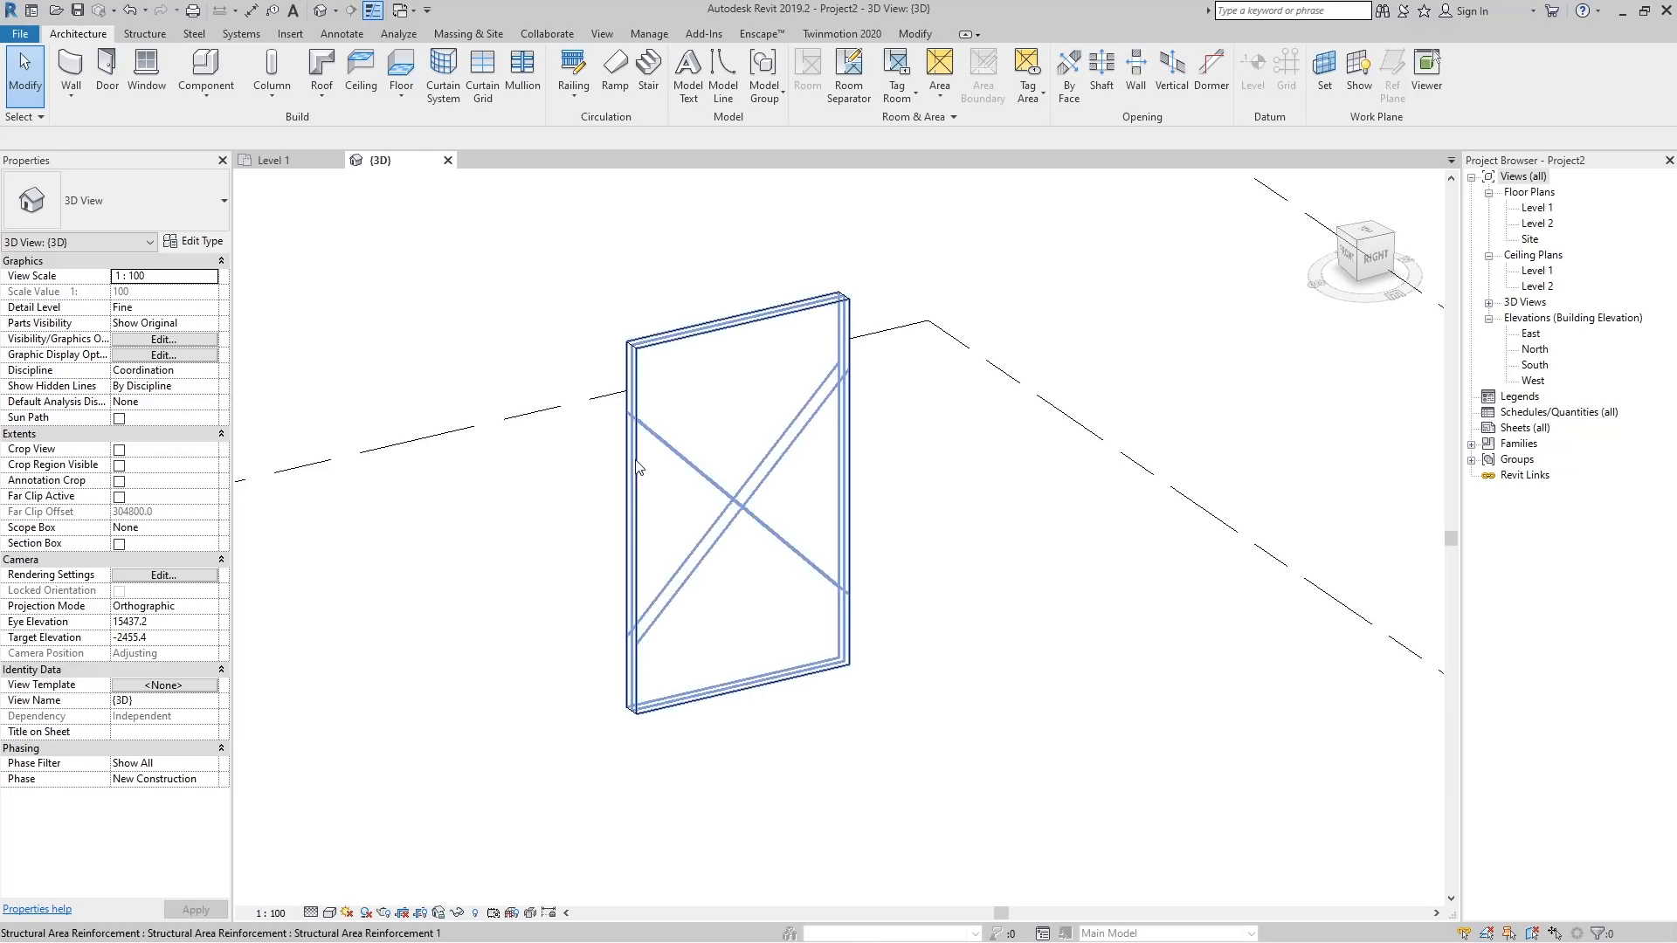
{"action": "left_click", "coordinate": [646, 651]}
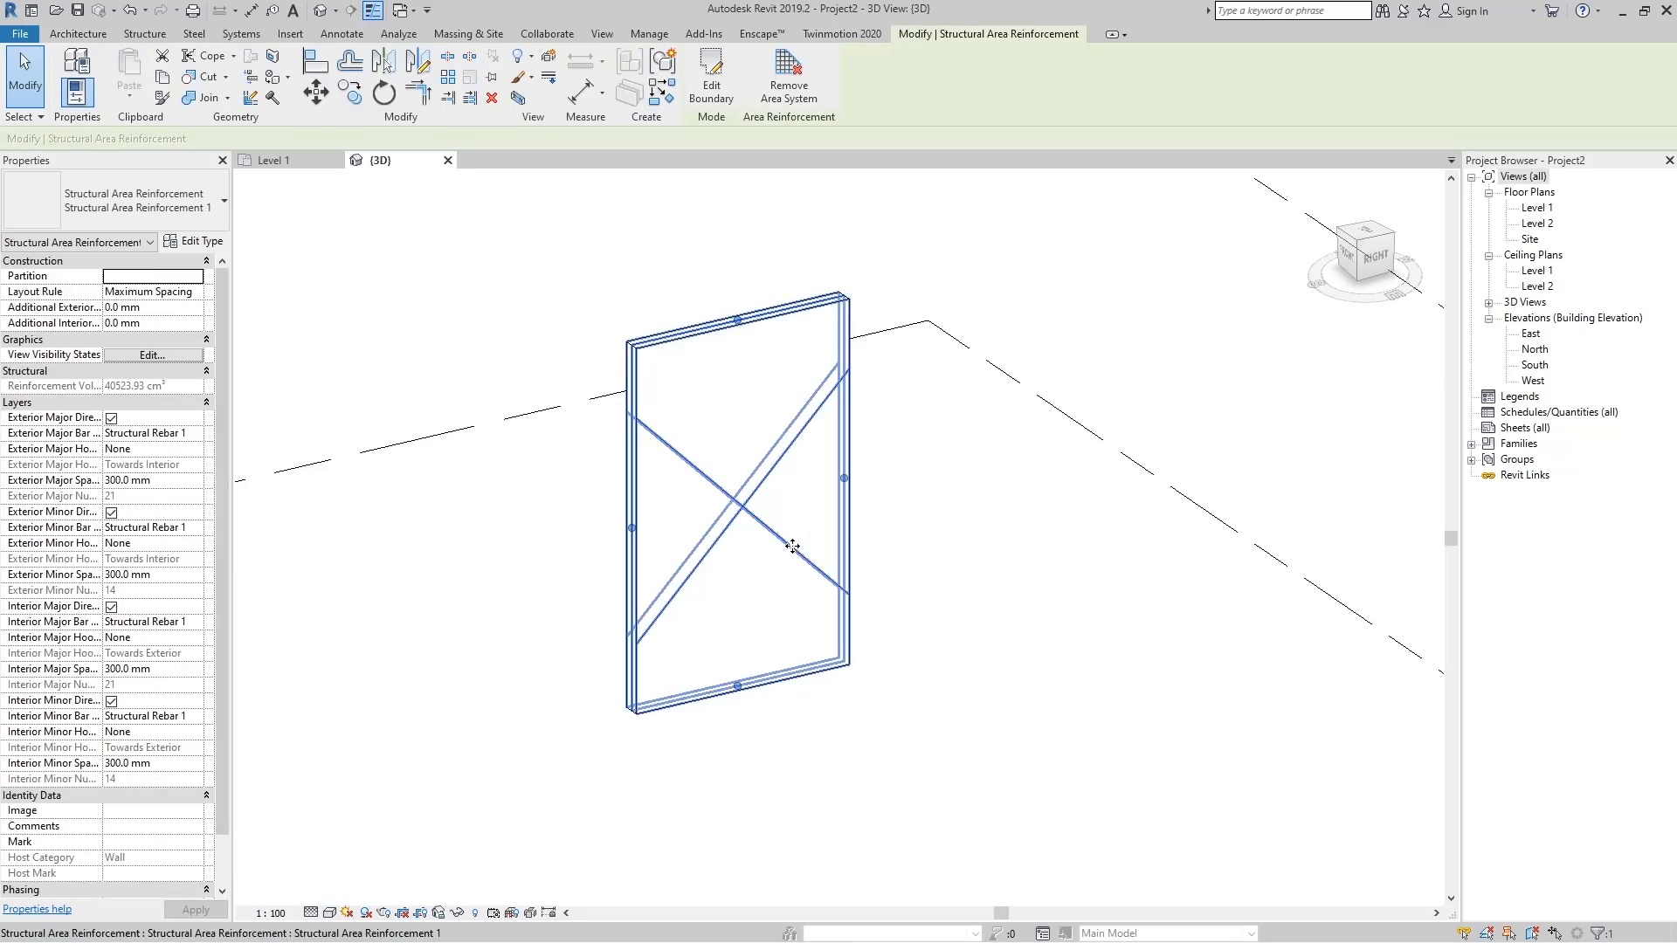
{"action": "left_click", "coordinate": [310, 914]}
{"action": "left_click", "coordinate": [336, 894]}
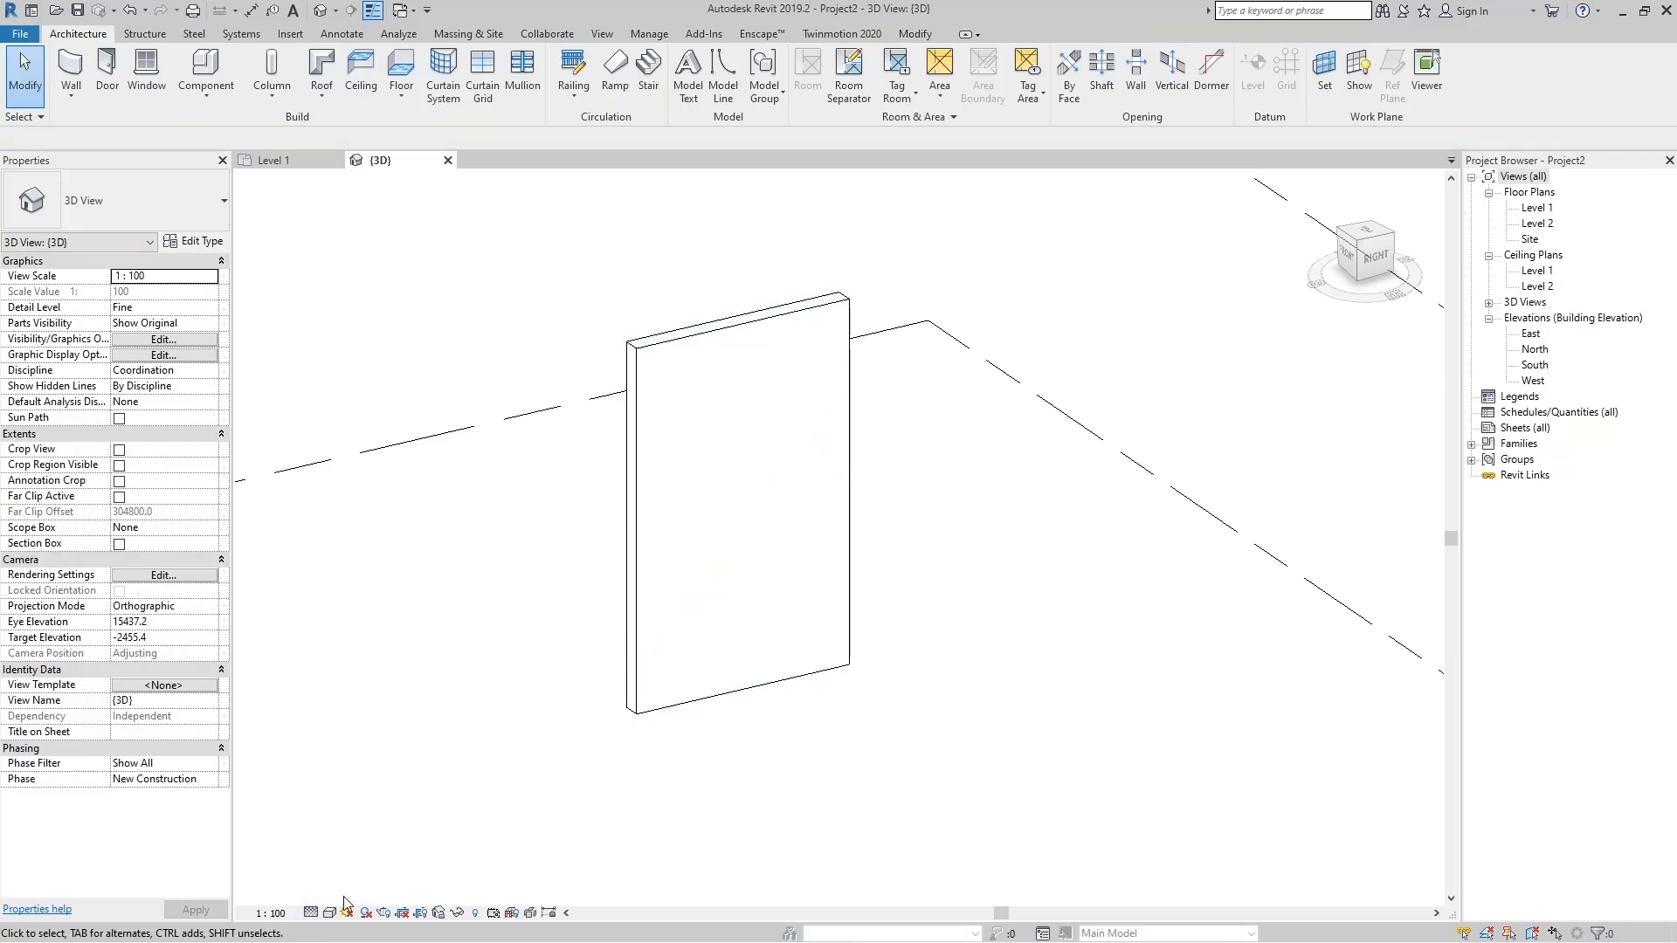
Set the area reinforcement's view visibility states so the rebar is viewed as solid in the {3D} view.
{"action": "left_click", "coordinate": [645, 539]}
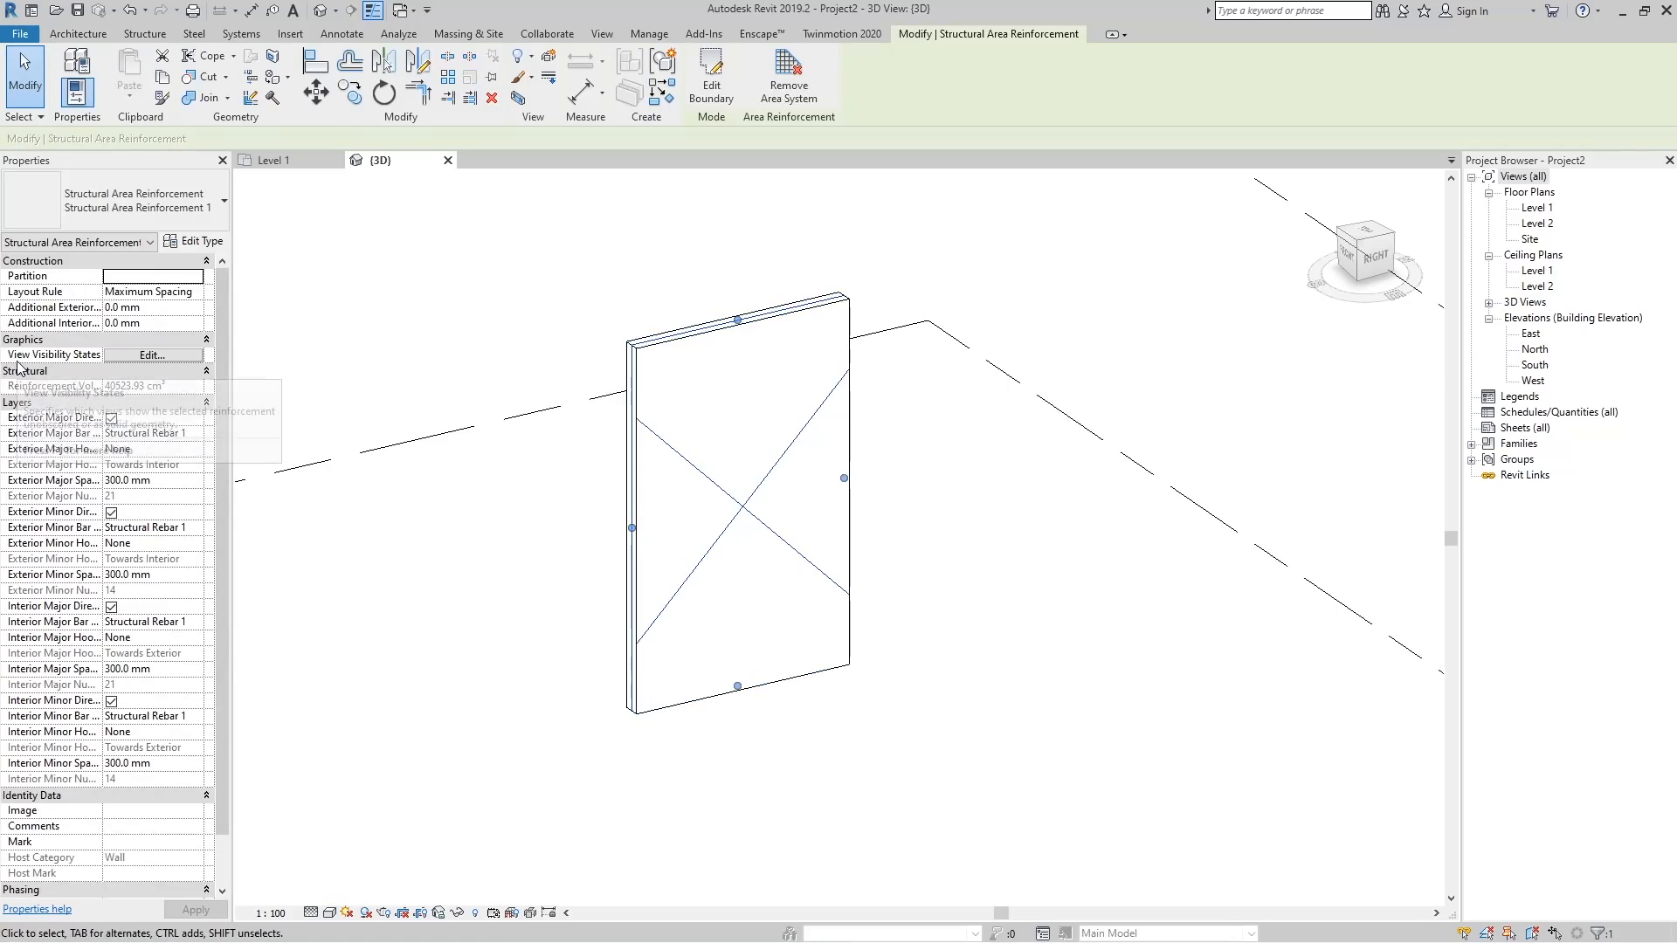
{"action": "left_click", "coordinate": [139, 358]}
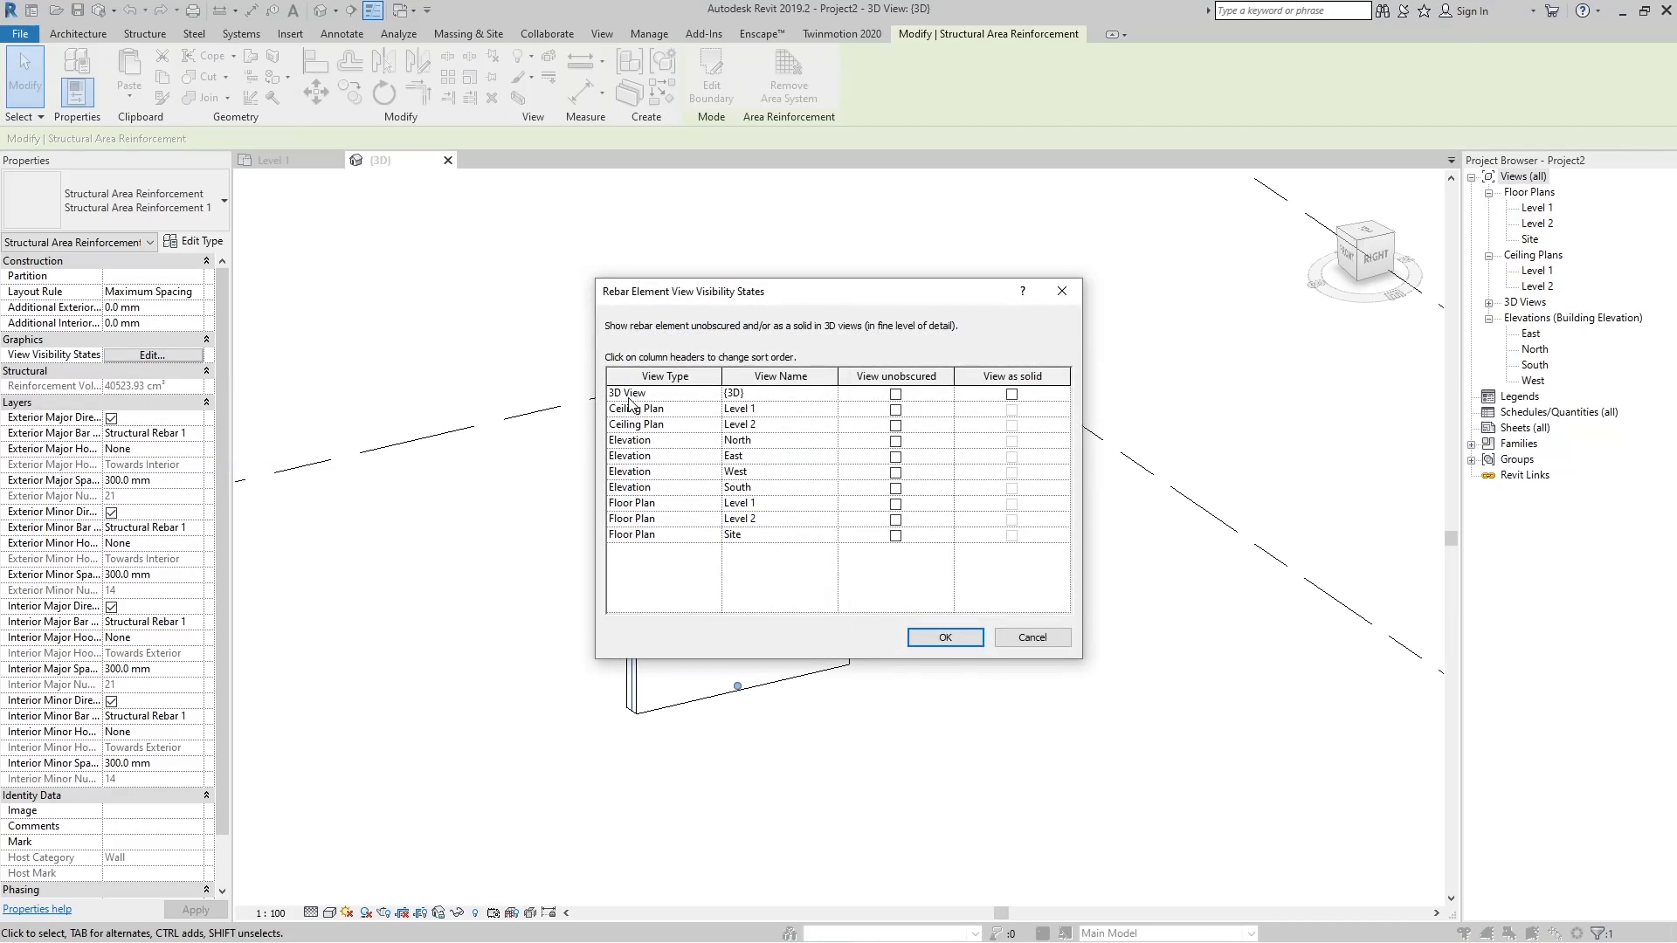
{"action": "left_click", "coordinate": [1011, 395]}
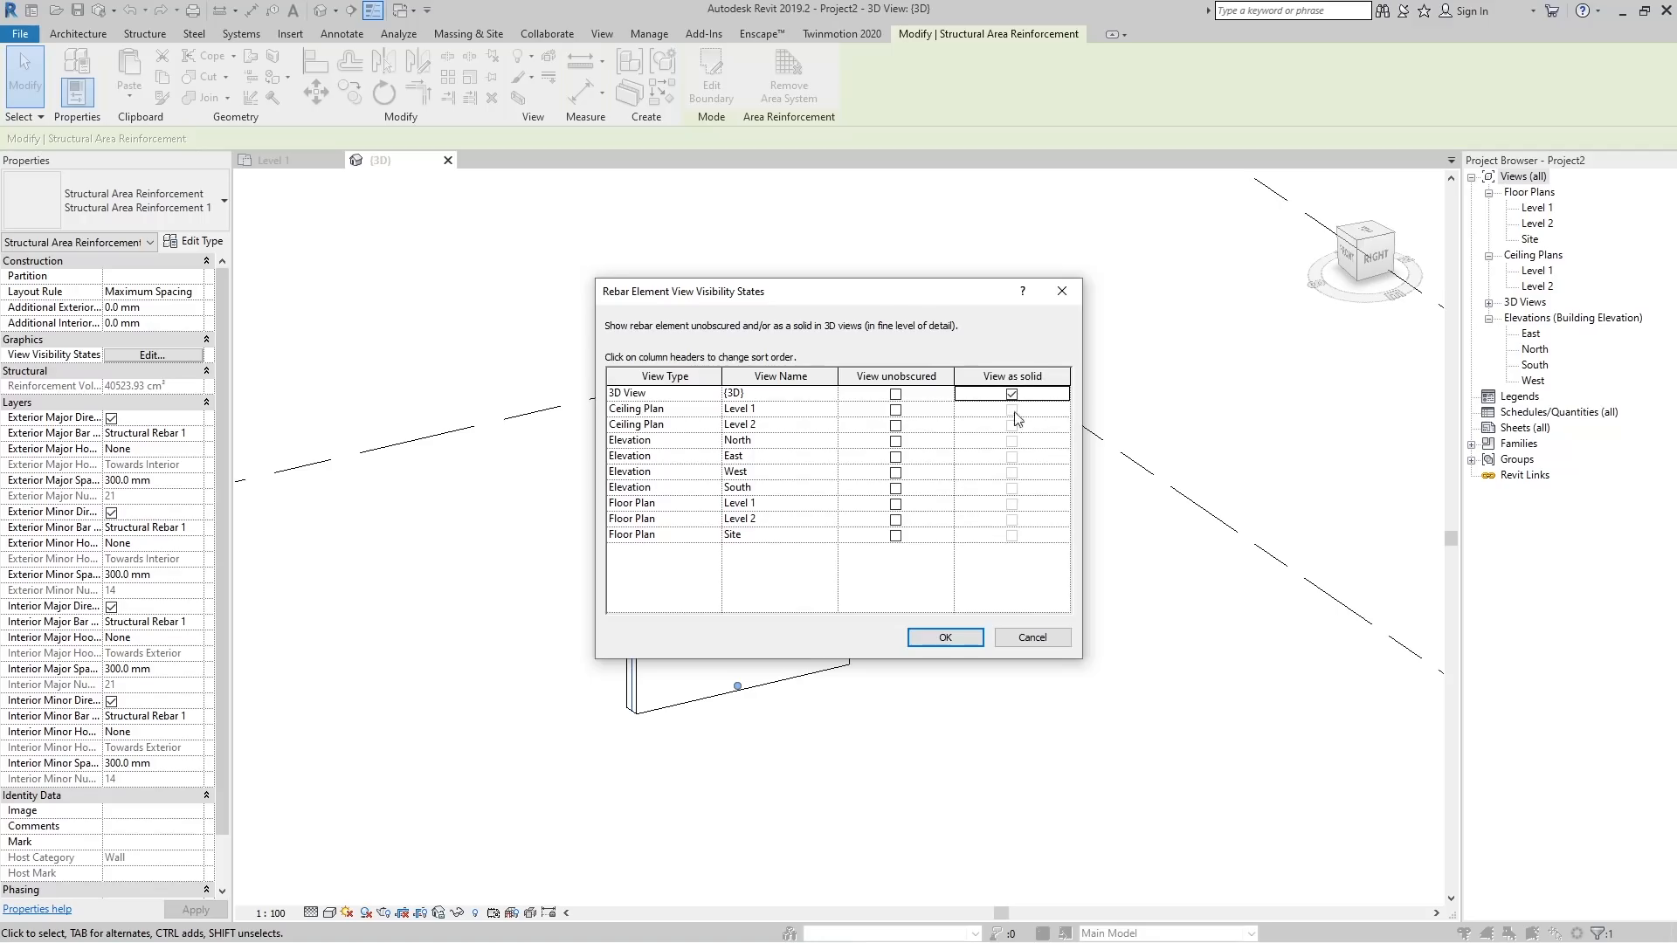
{"action": "left_click", "coordinate": [954, 640]}
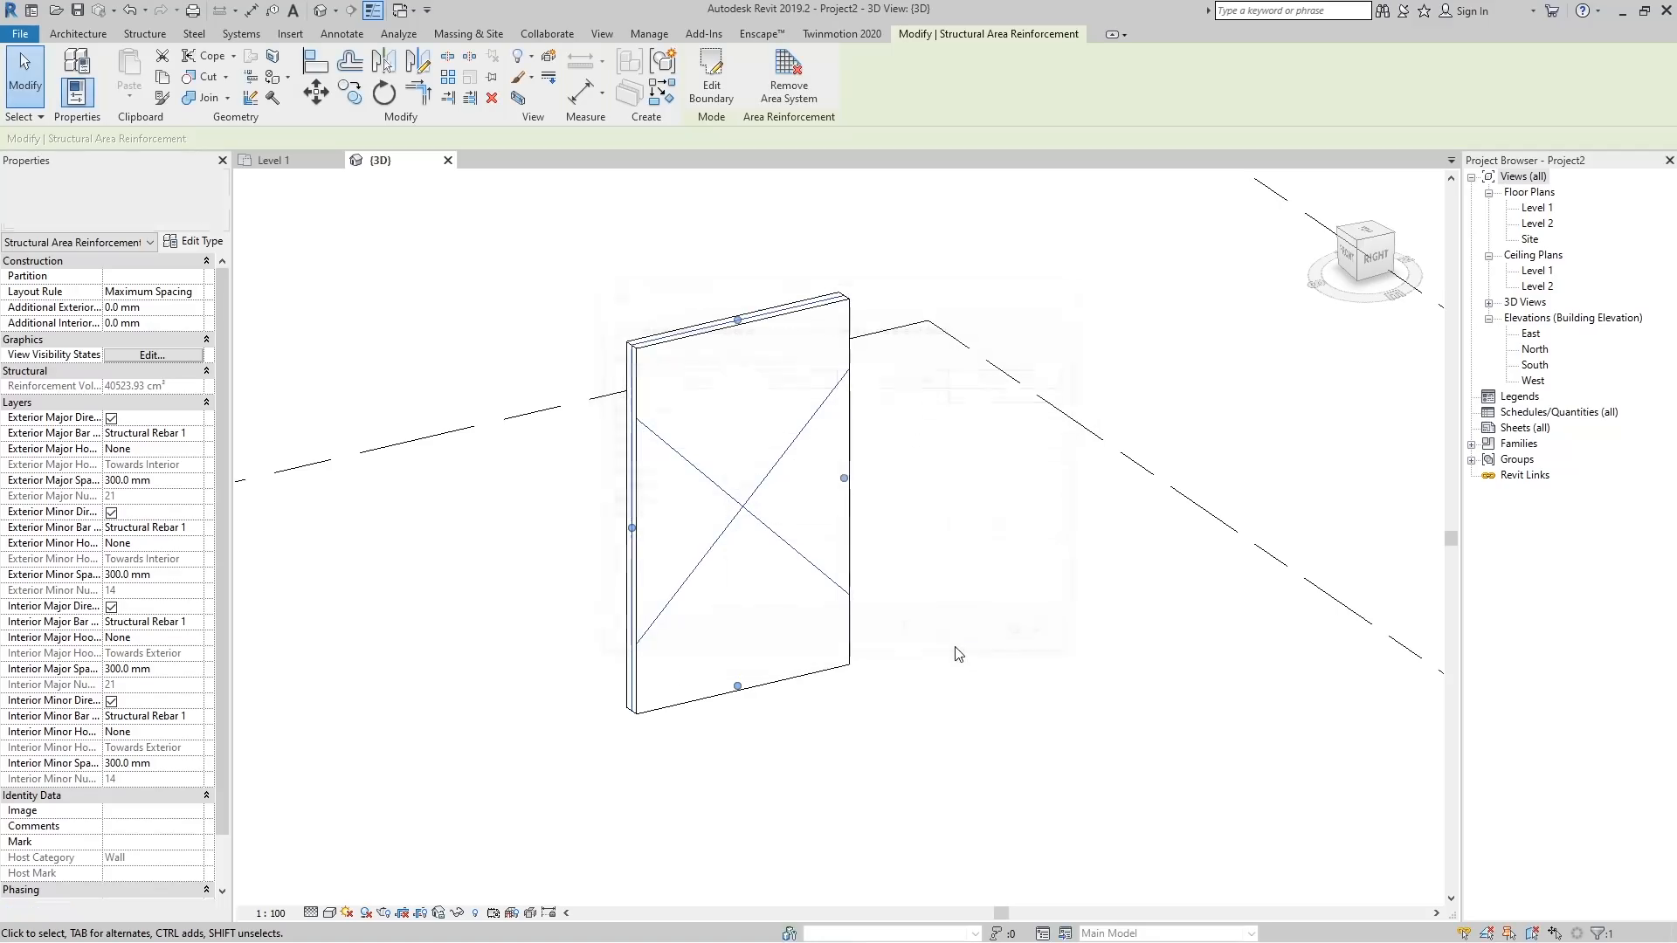
Switch the 3D view to the Wireframe visual style and inspect the rebar grid inside the wall up close.
{"action": "left_click", "coordinate": [329, 914]}
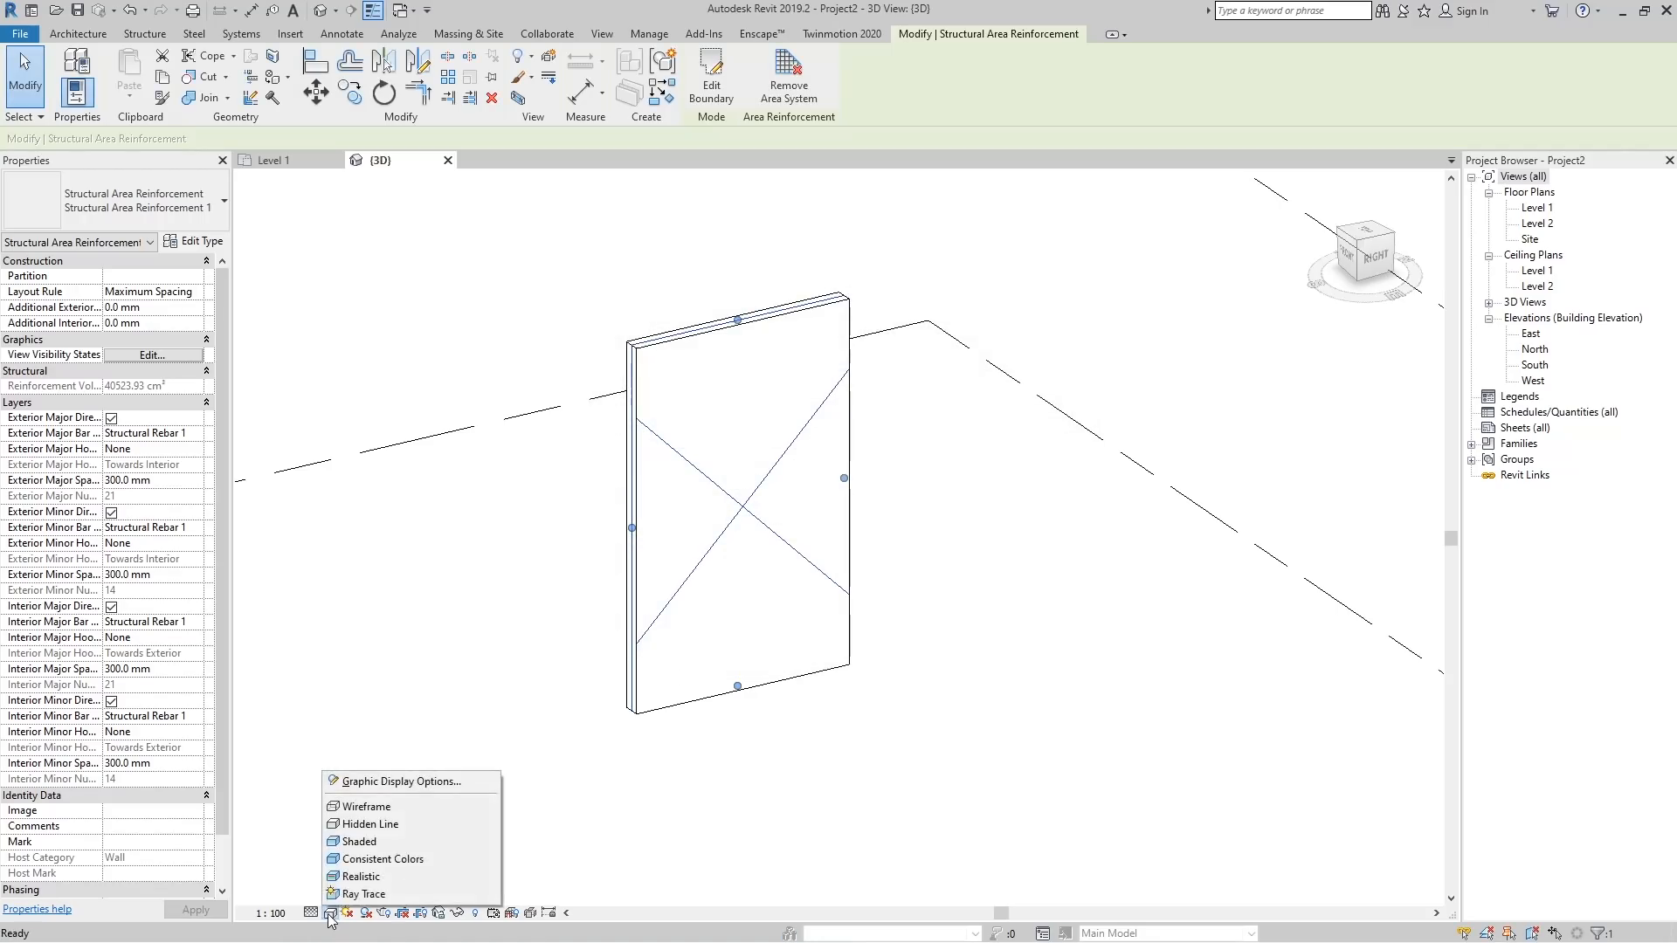
{"action": "left_click", "coordinate": [359, 809]}
{"action": "scroll", "coordinate": [633, 308], "scroll_direction": "up", "scroll_amount": 5}
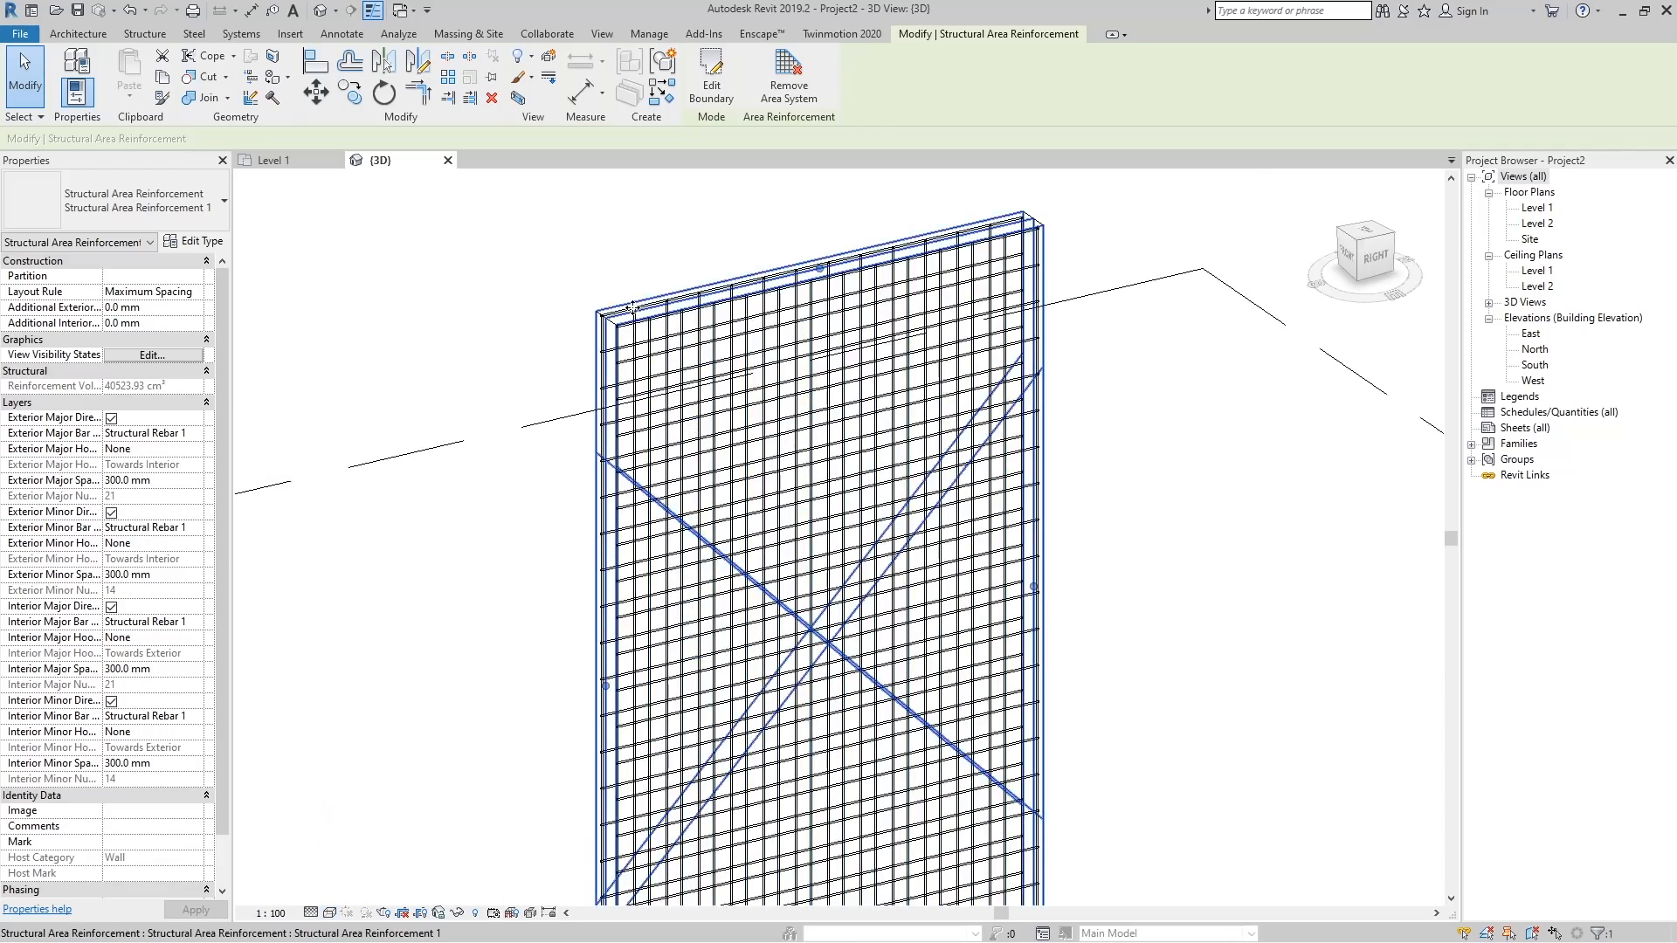
{"action": "scroll", "coordinate": [632, 307], "scroll_direction": "up", "scroll_amount": 2}
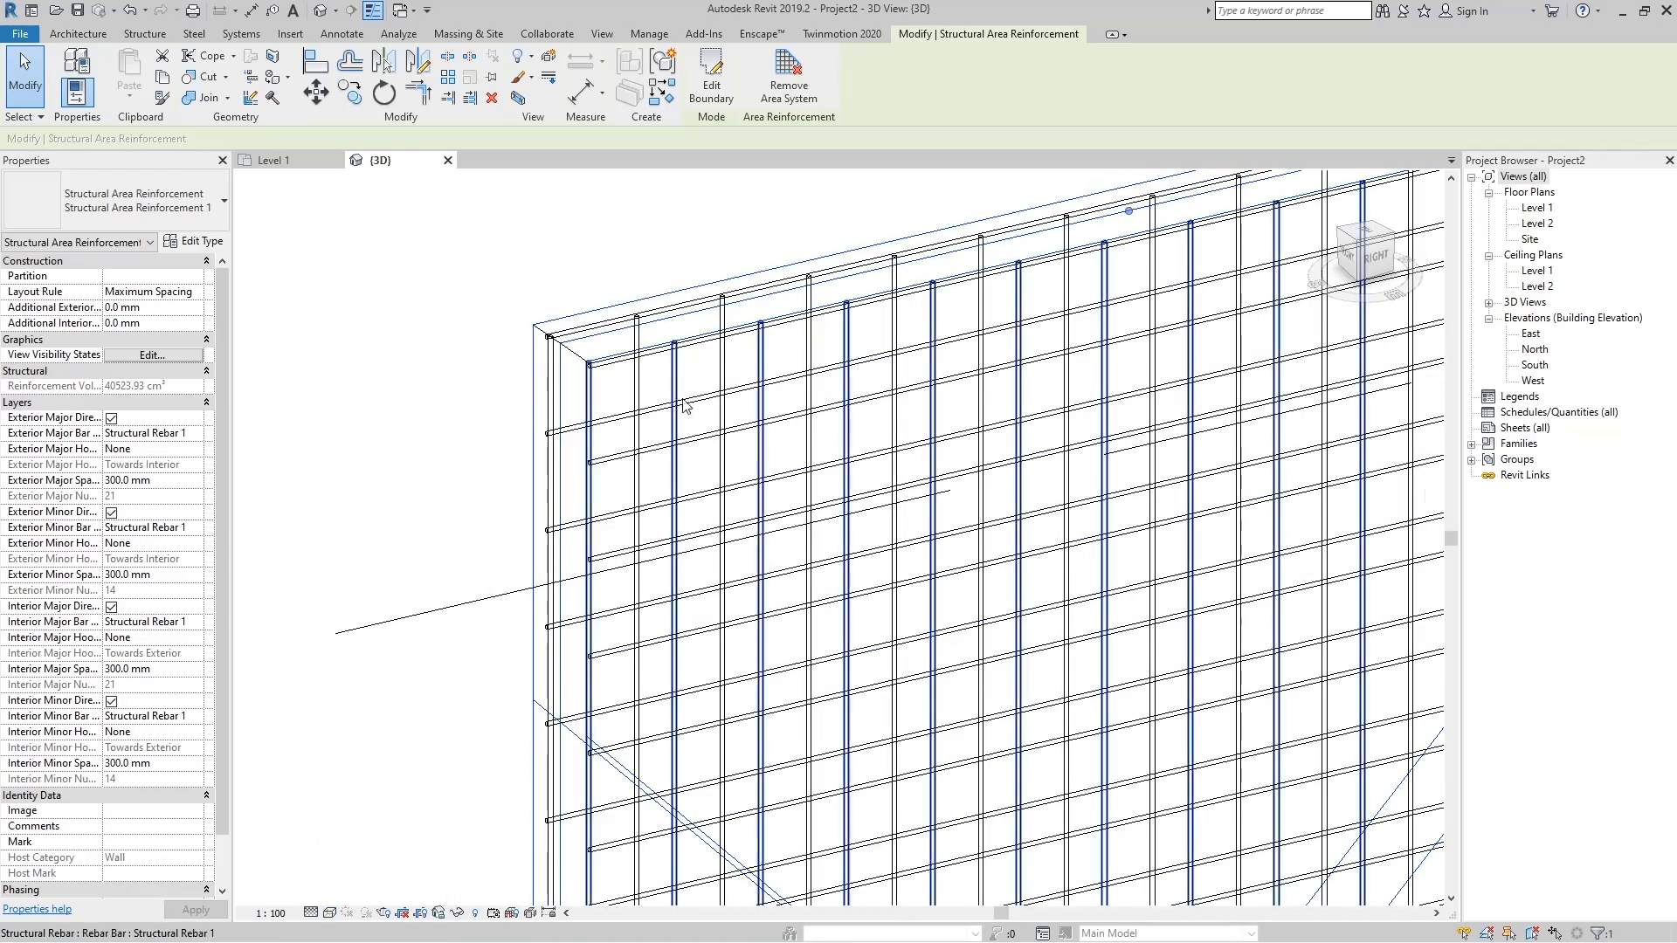
{"action": "left_click", "coordinate": [677, 406]}
{"action": "scroll", "coordinate": [625, 370], "scroll_direction": "down", "scroll_amount": 3}
{"action": "mouse_move", "coordinate": [791, 529]}
{"action": "middle_mouse_down", "text": "shift"}
{"action": "mouse_move", "coordinate": [1036, 595]}
{"action": "mouse_move", "coordinate": [1078, 644]}
{"action": "mouse_move", "coordinate": [1240, 547]}
{"action": "mouse_move", "coordinate": [1045, 521]}
{"action": "mouse_move", "coordinate": [799, 523]}
{"action": "middle_mouse_up", "text": "shift"}
{"action": "scroll", "coordinate": [798, 522], "scroll_direction": "down", "scroll_amount": 4}
{"action": "key", "text": "Escape"}
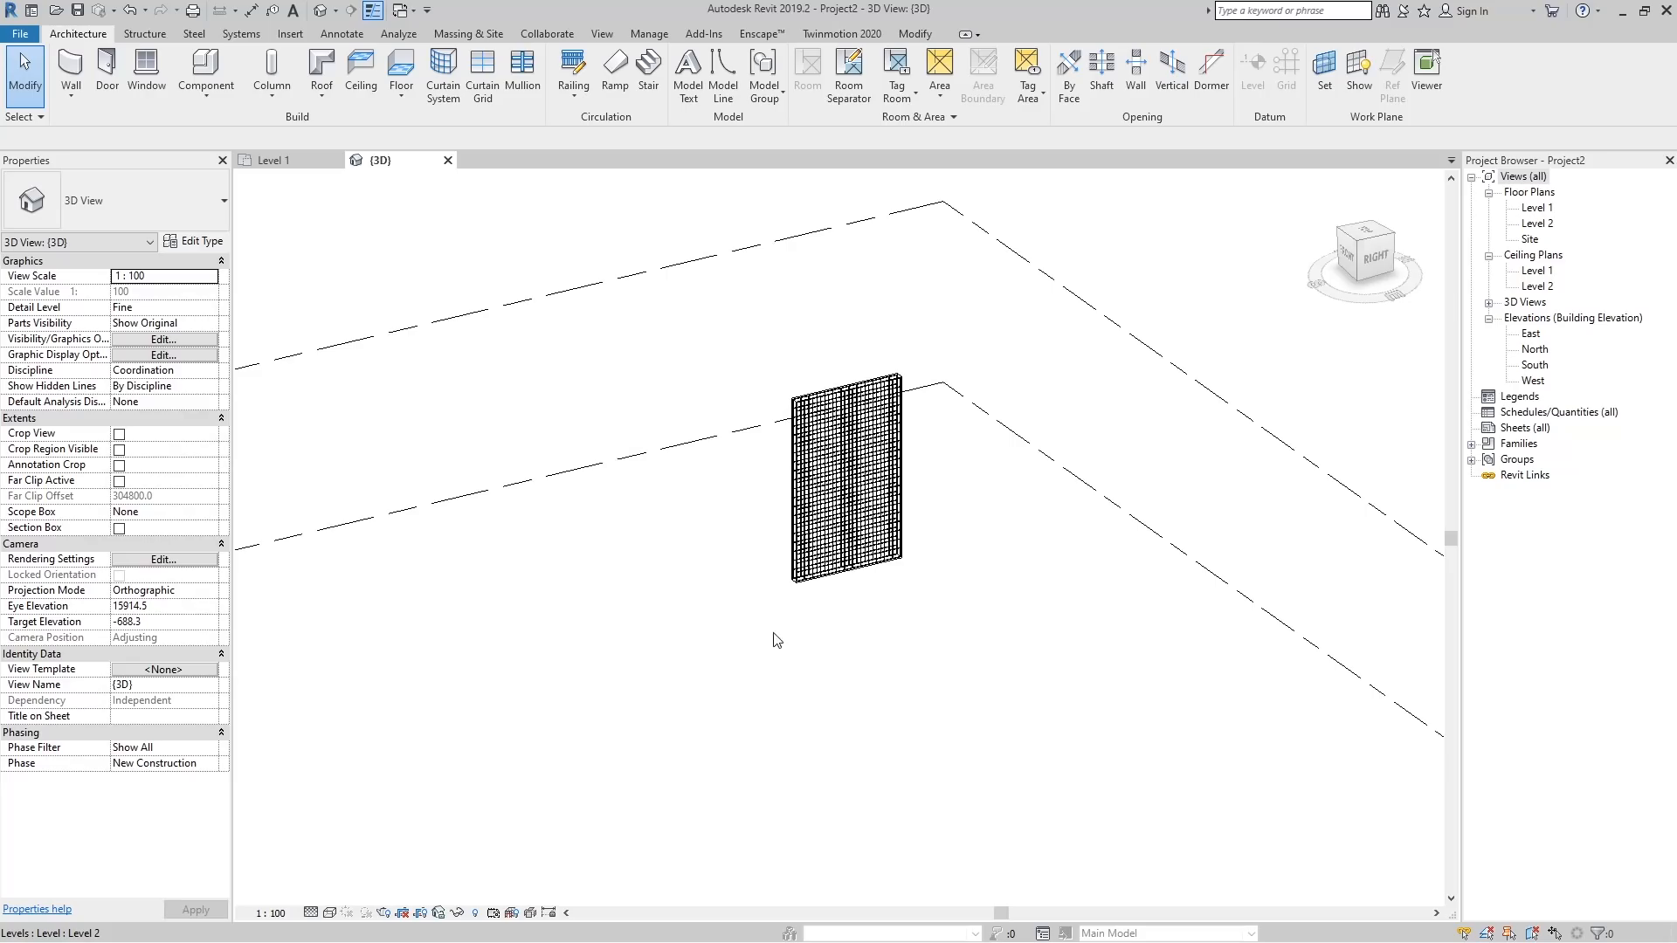
{"action": "left_click", "coordinate": [71, 90]}
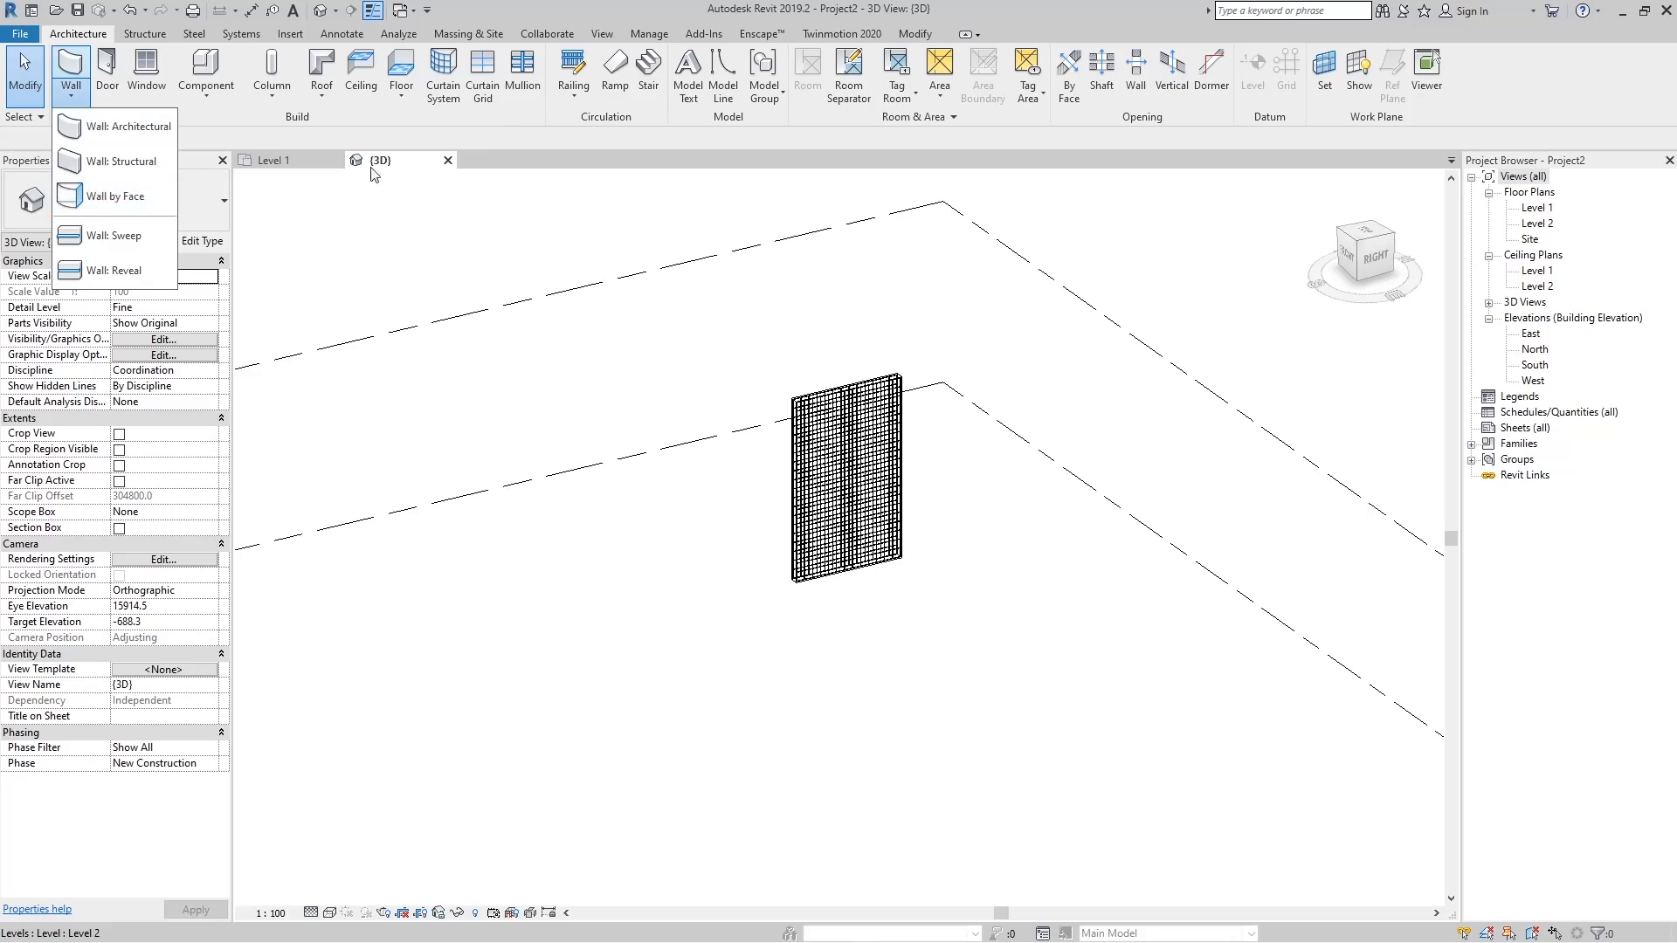
{"action": "left_click", "coordinate": [494, 133]}
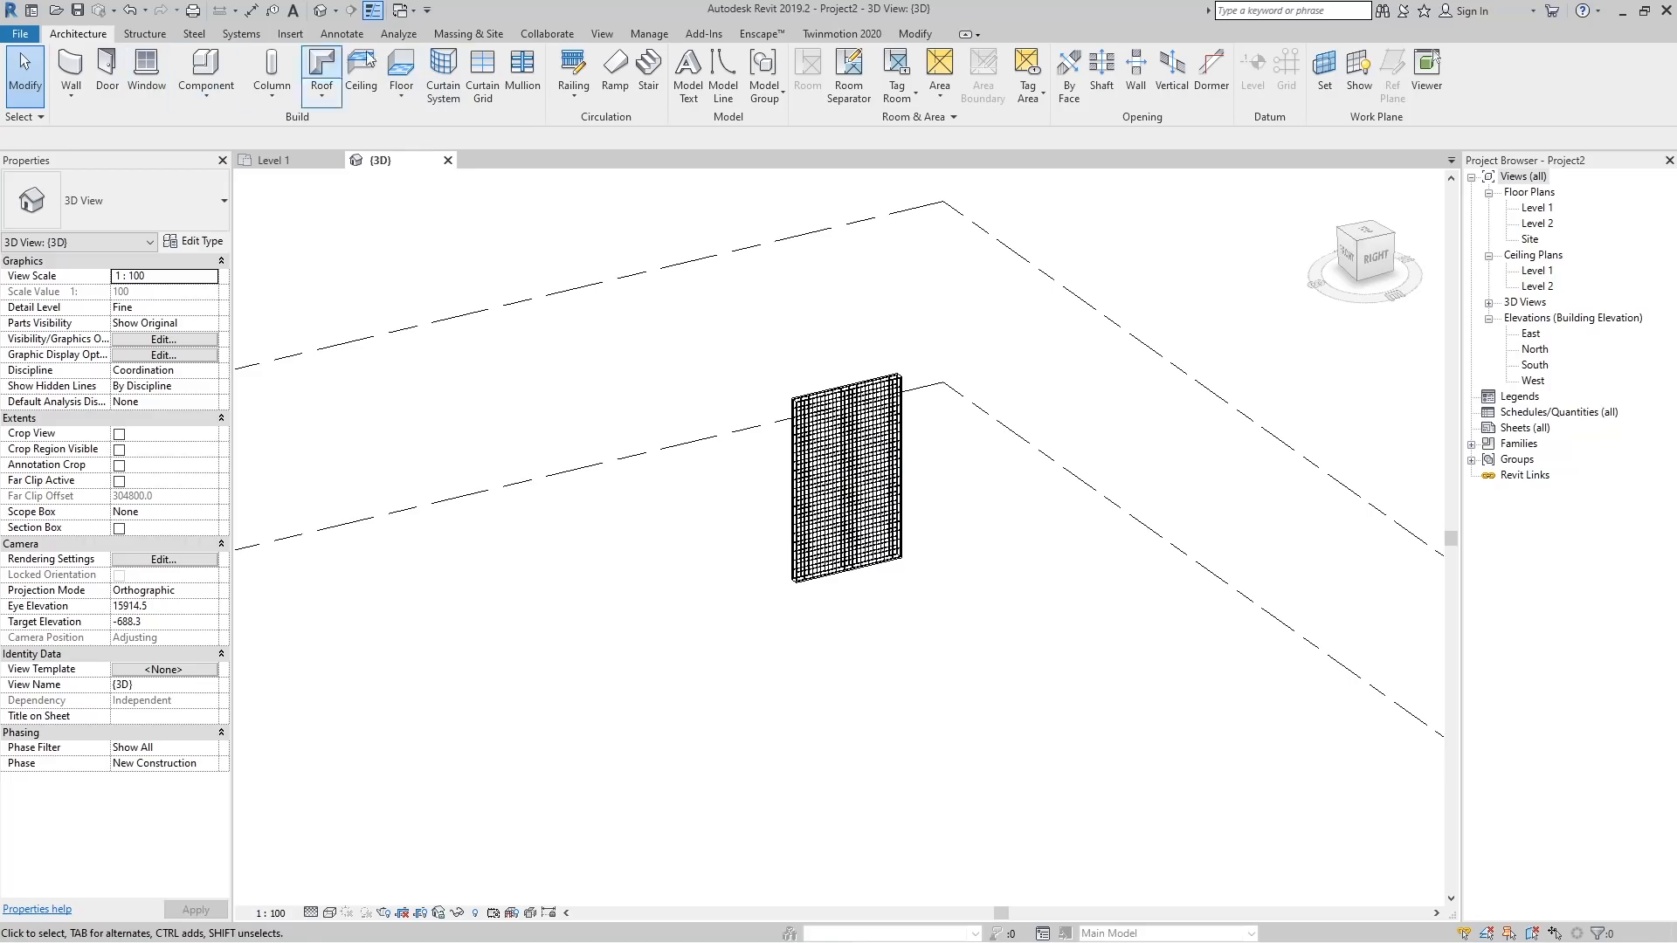
Start an in-place mass named Mass 1, acknowledging the Show Mass notice.
{"action": "left_click", "coordinate": [465, 35]}
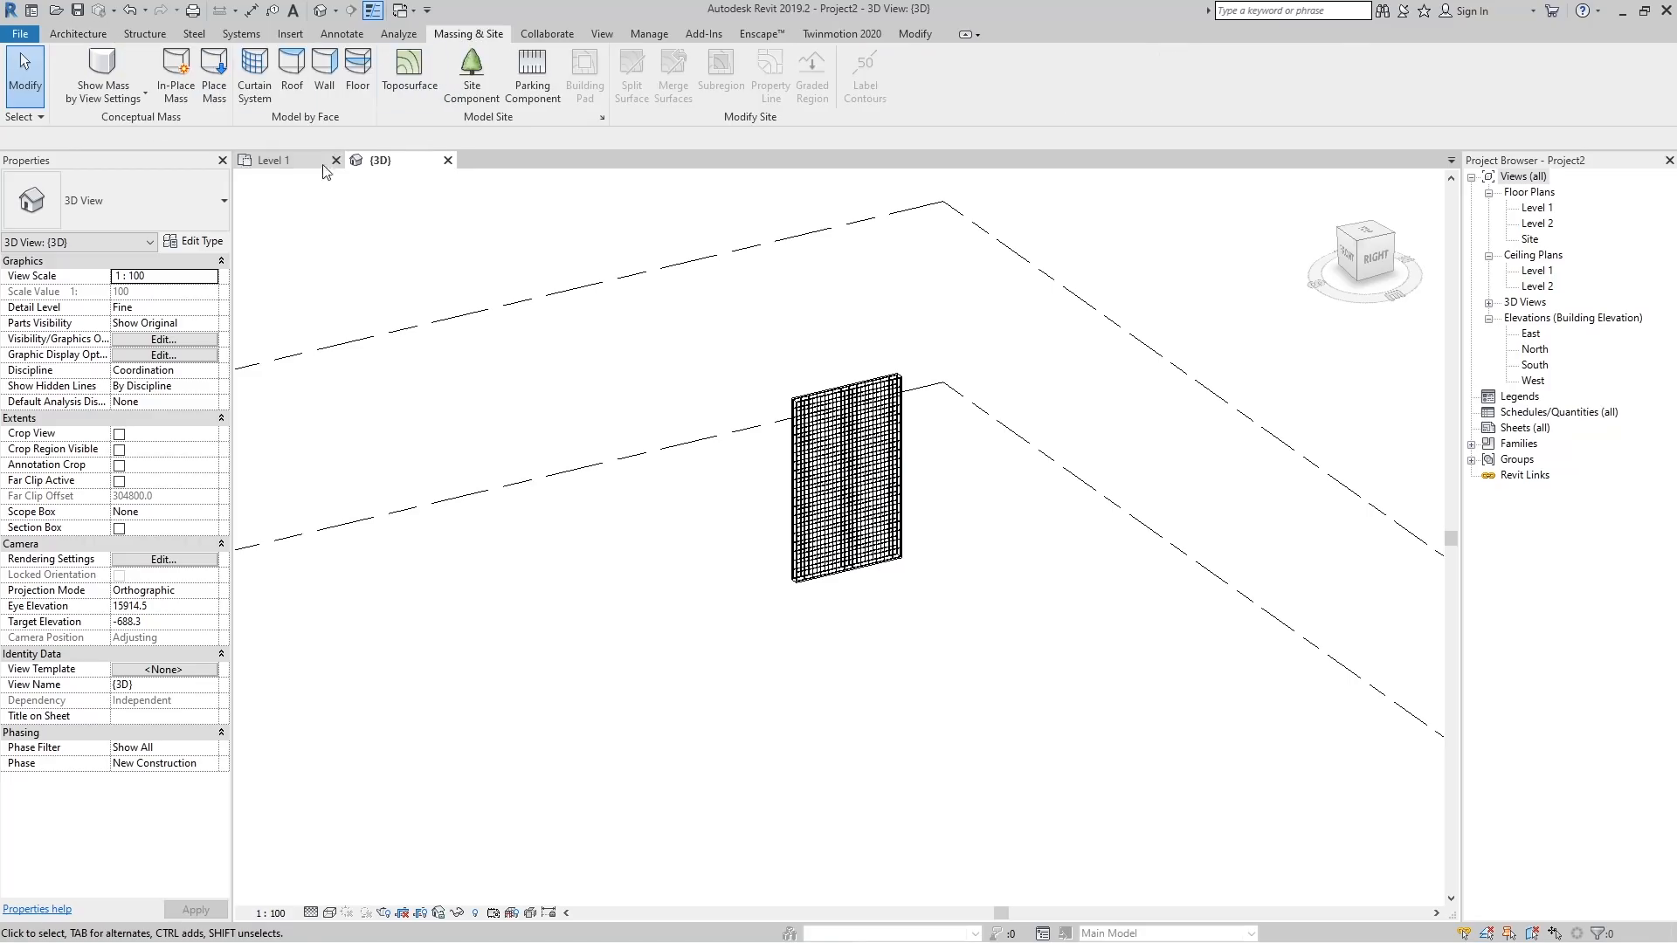
{"action": "left_click", "coordinate": [176, 92]}
{"action": "left_click", "coordinate": [979, 329]}
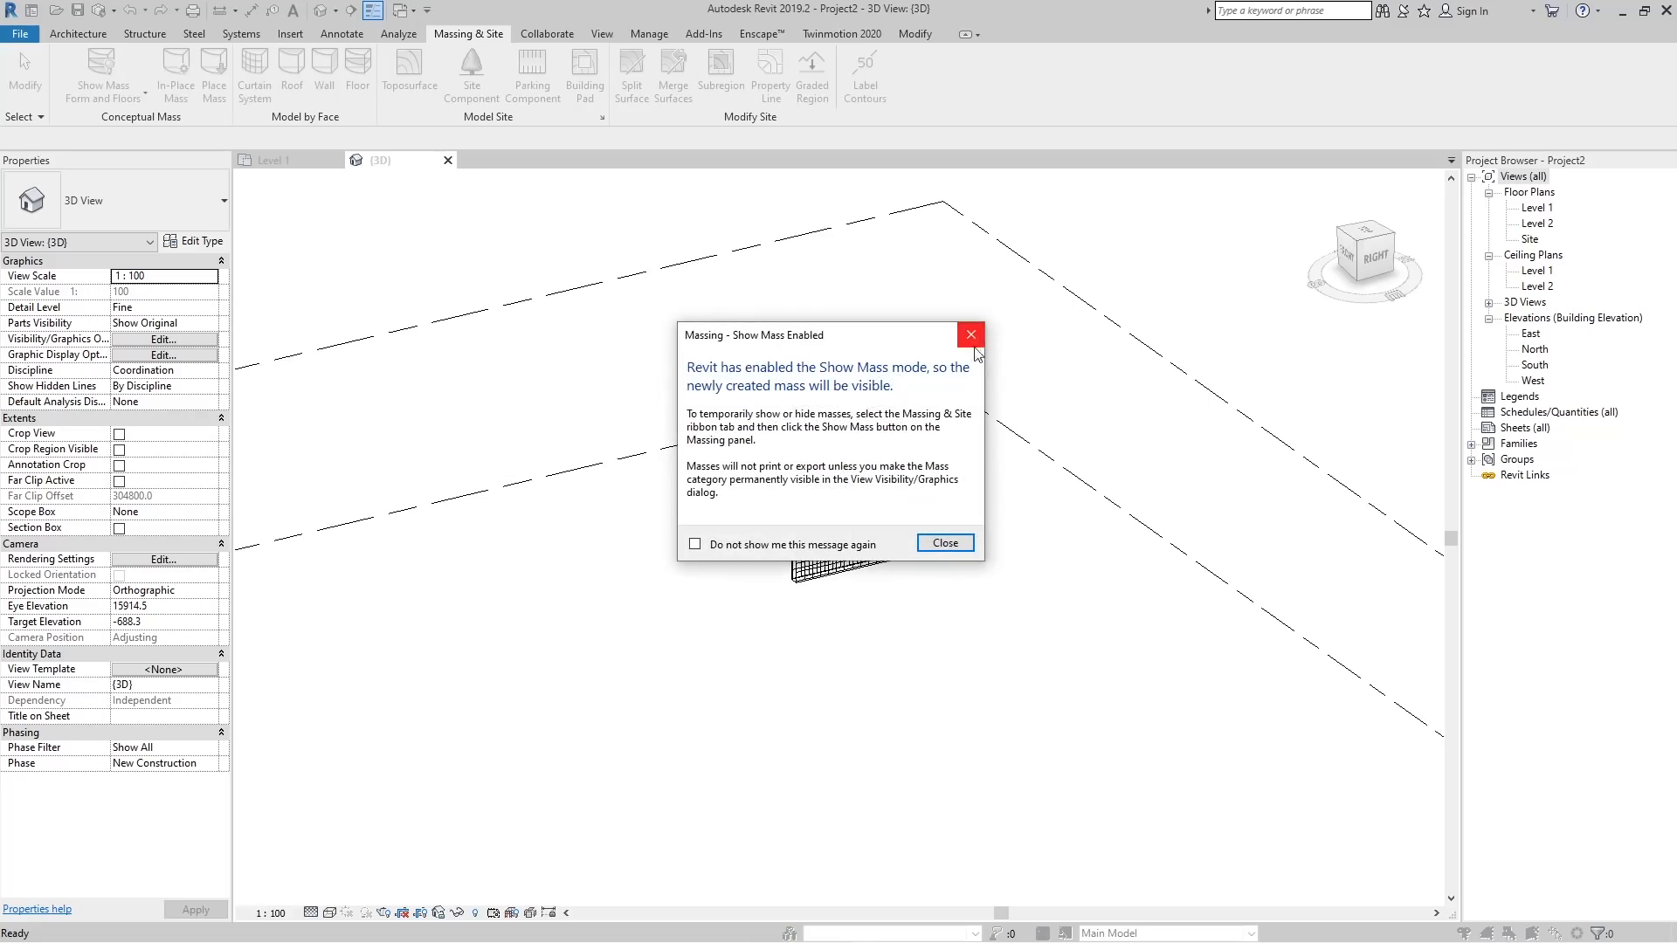
{"action": "left_click", "coordinate": [948, 550]}
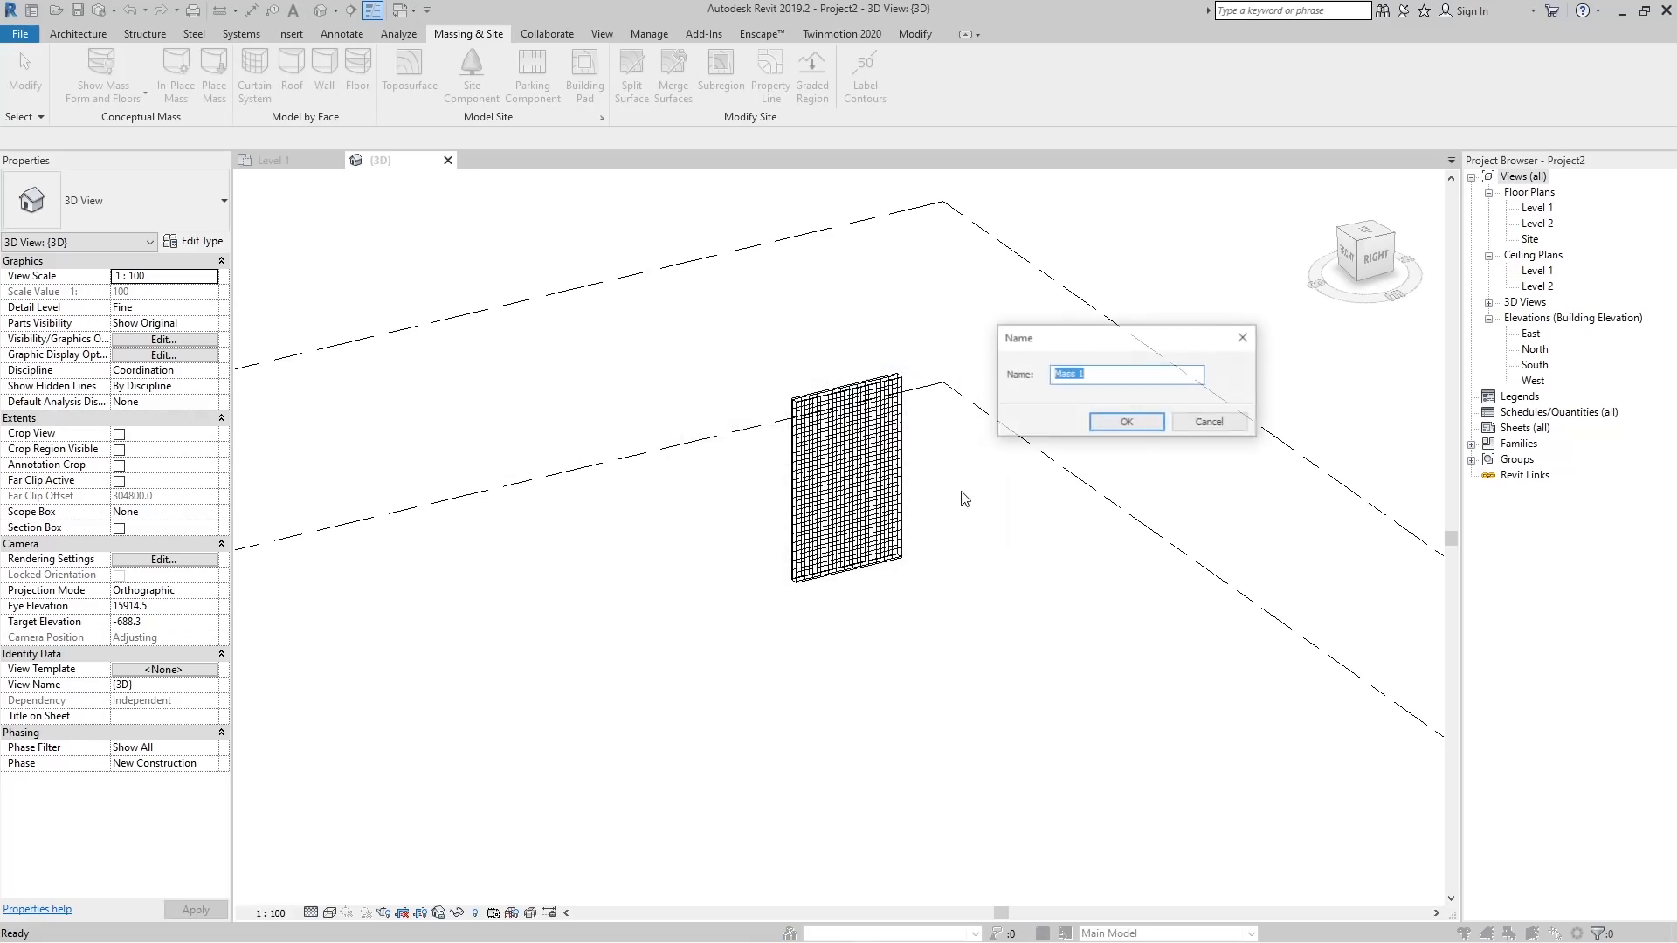
{"action": "left_click", "coordinate": [1126, 421]}
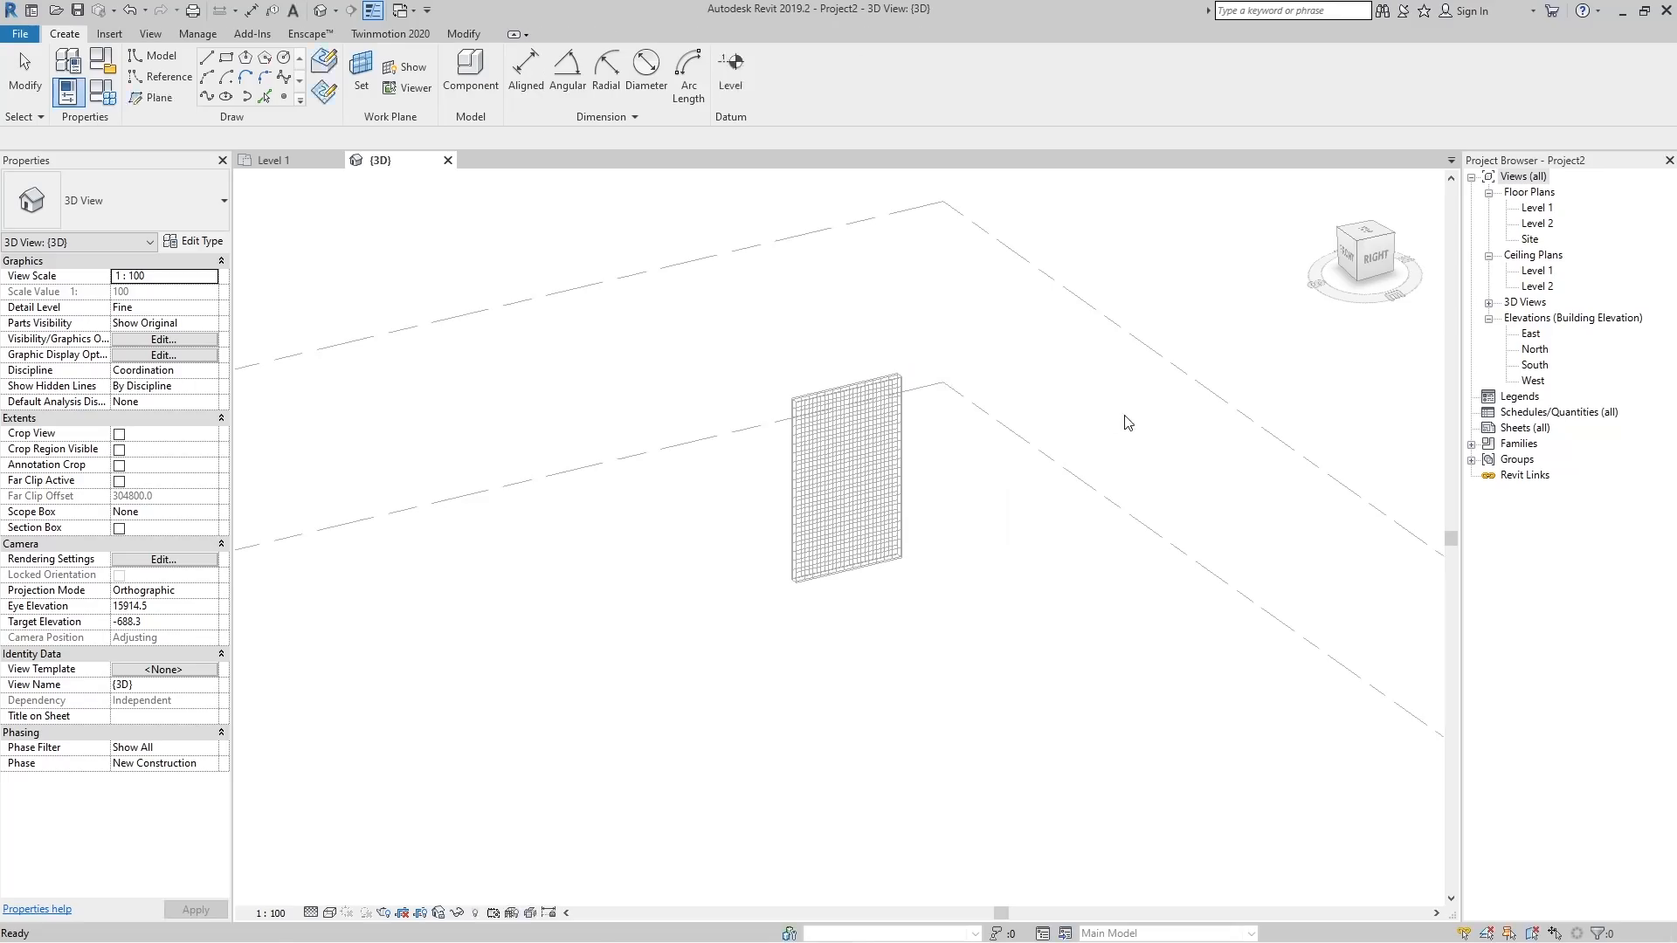
Draw a circle with a radius of about 4800 mm on Level 1 beside the wall and create a solid cylinder form from it.
{"action": "left_click", "coordinate": [284, 58]}
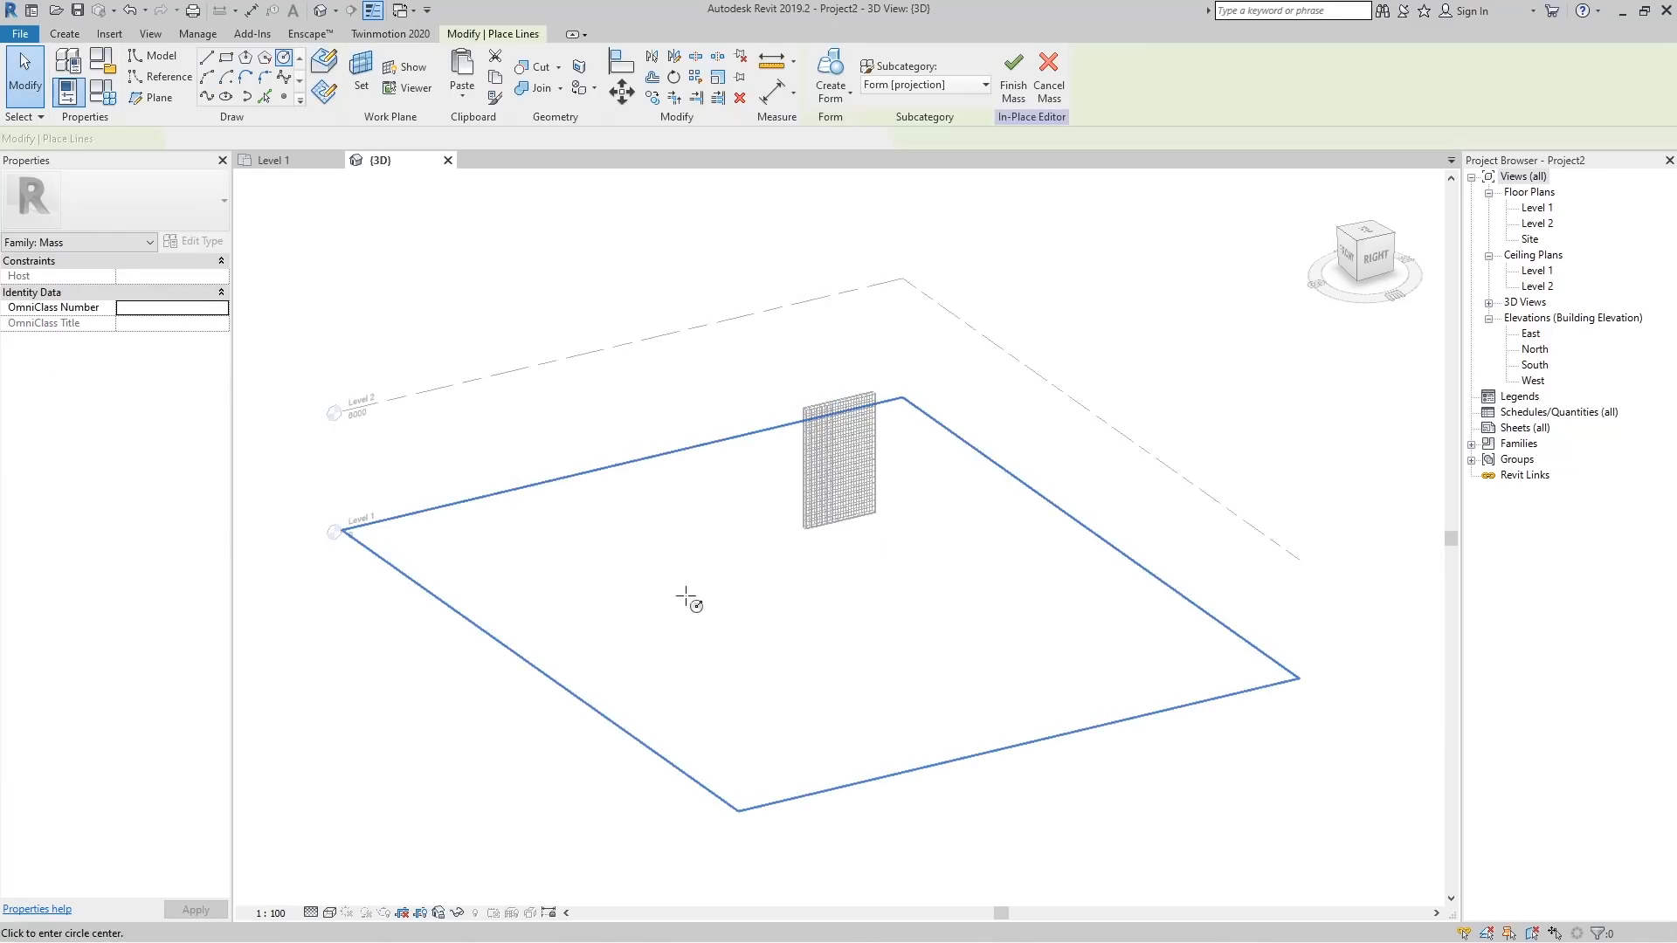
{"action": "left_click", "coordinate": [708, 552]}
{"action": "left_click", "coordinate": [738, 589]}
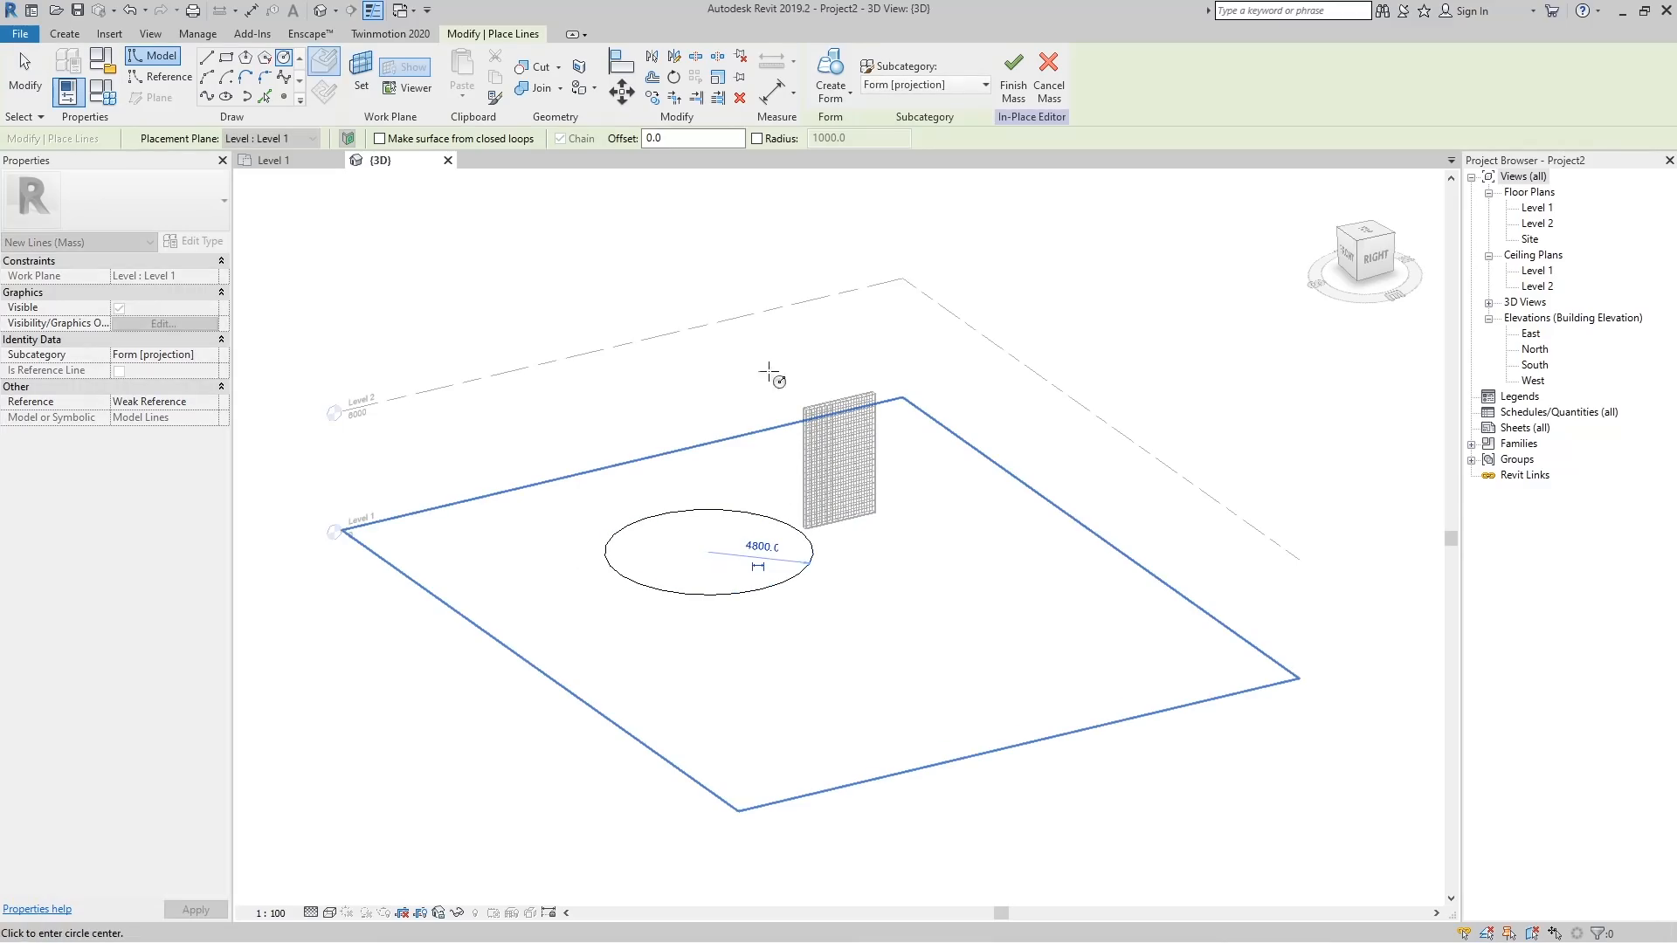
{"action": "key", "text": "Escape"}
{"action": "left_click", "coordinate": [830, 77]}
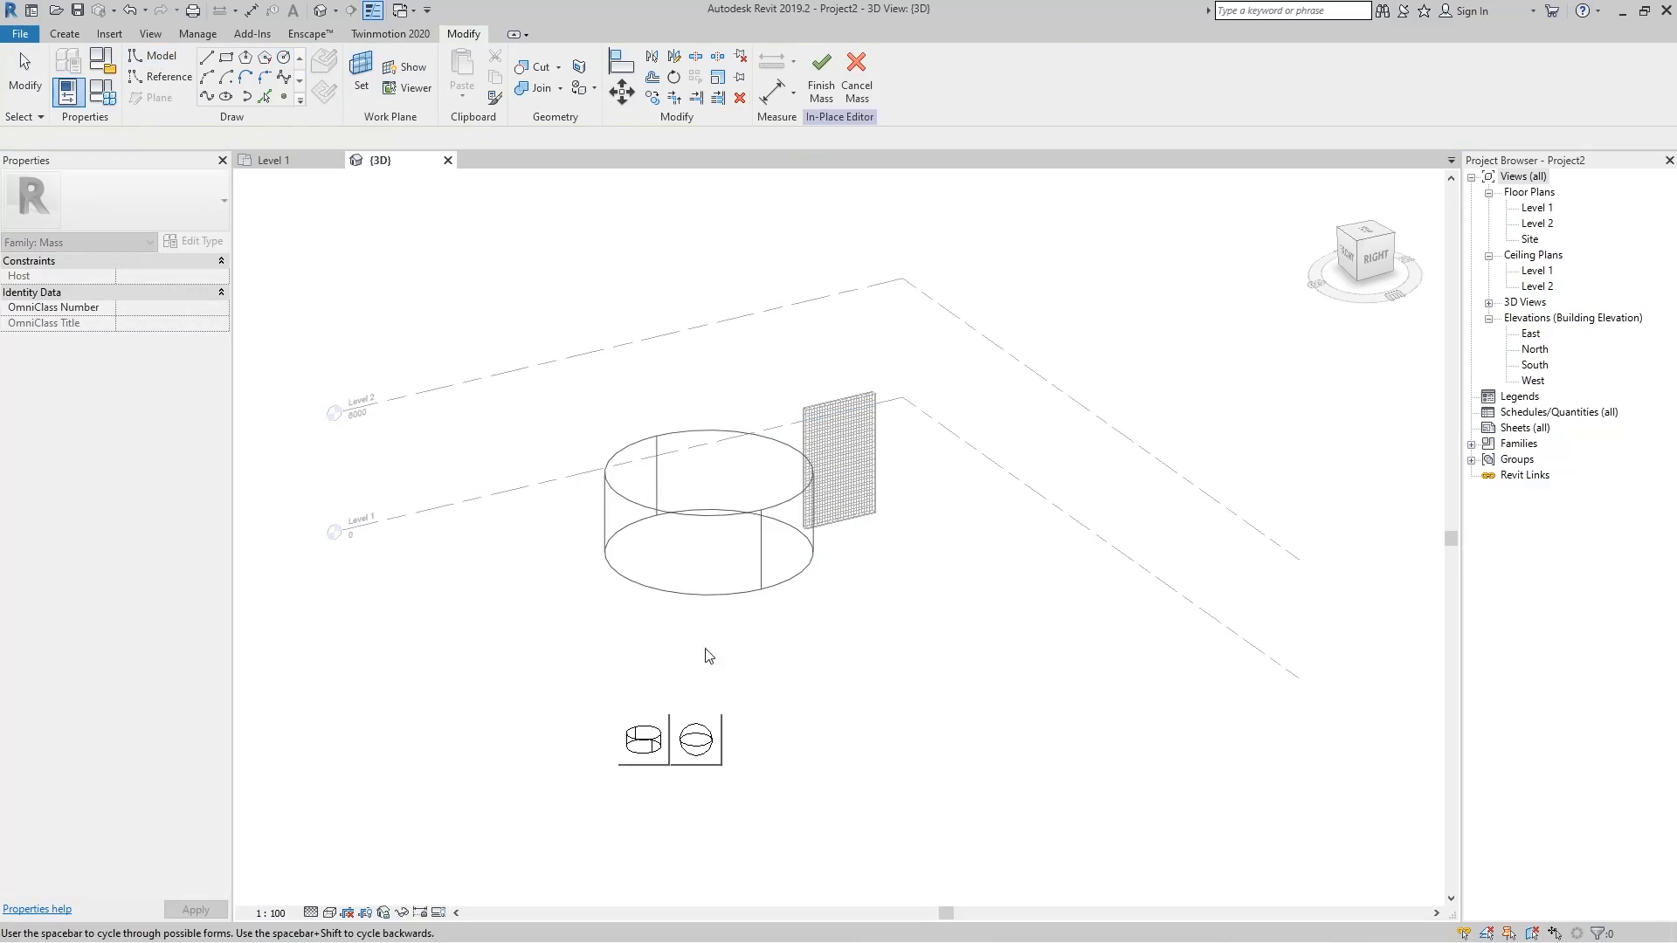
{"action": "left_click", "coordinate": [647, 734]}
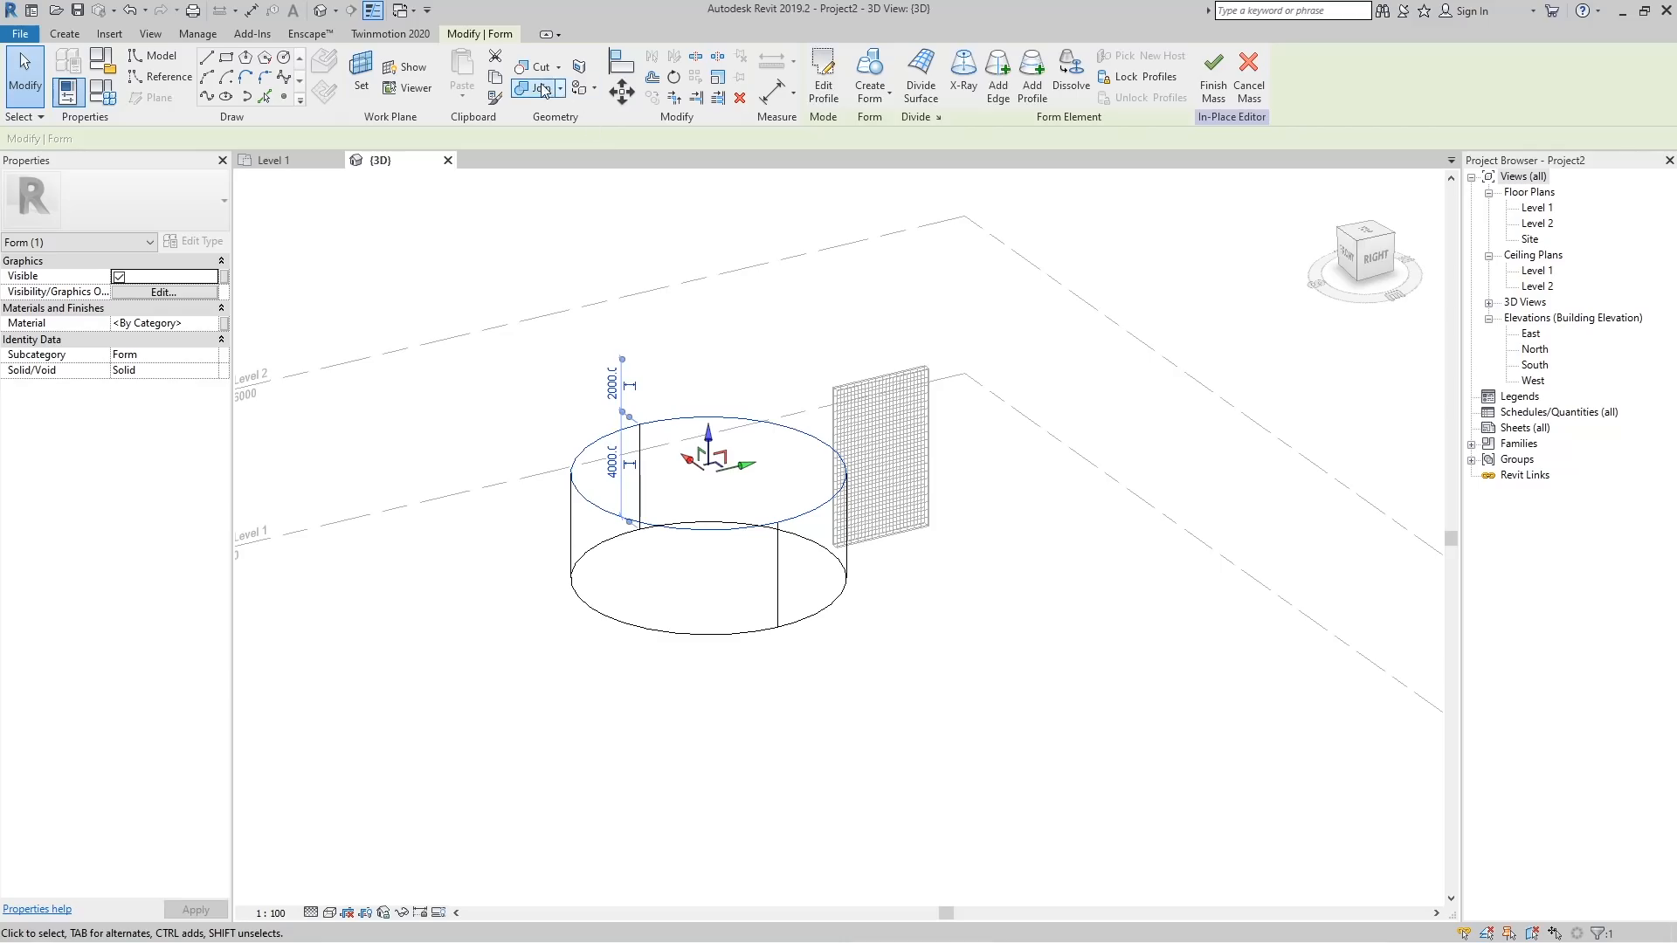
{"action": "left_click", "coordinate": [718, 84]}
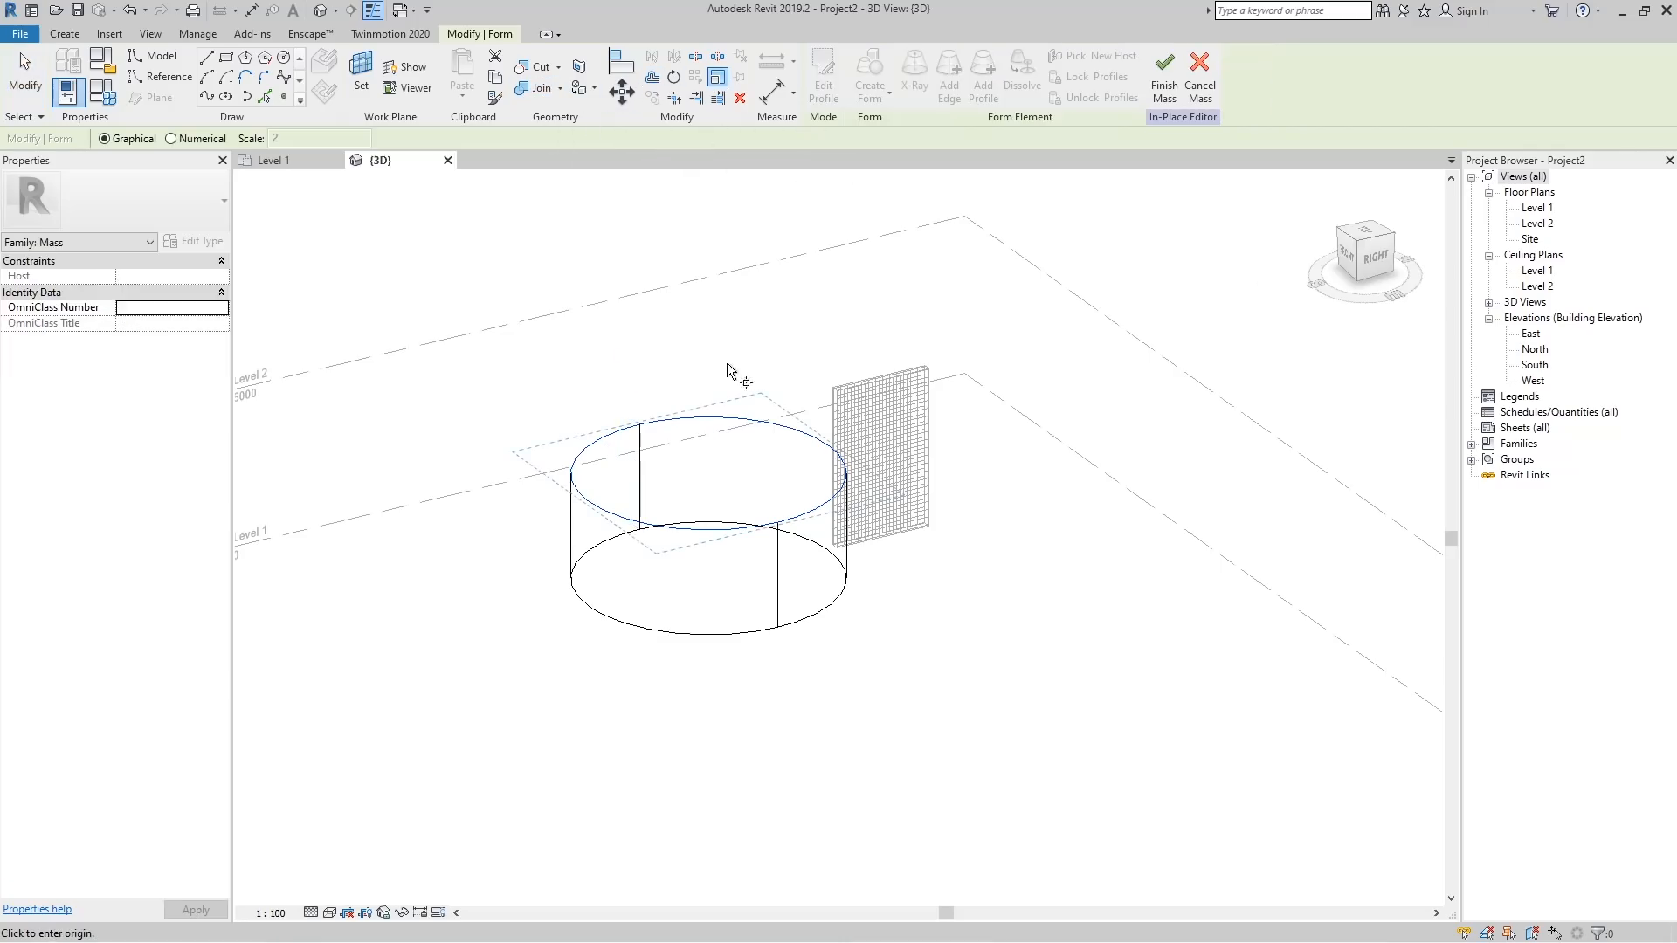
{"action": "left_click", "coordinate": [722, 419]}
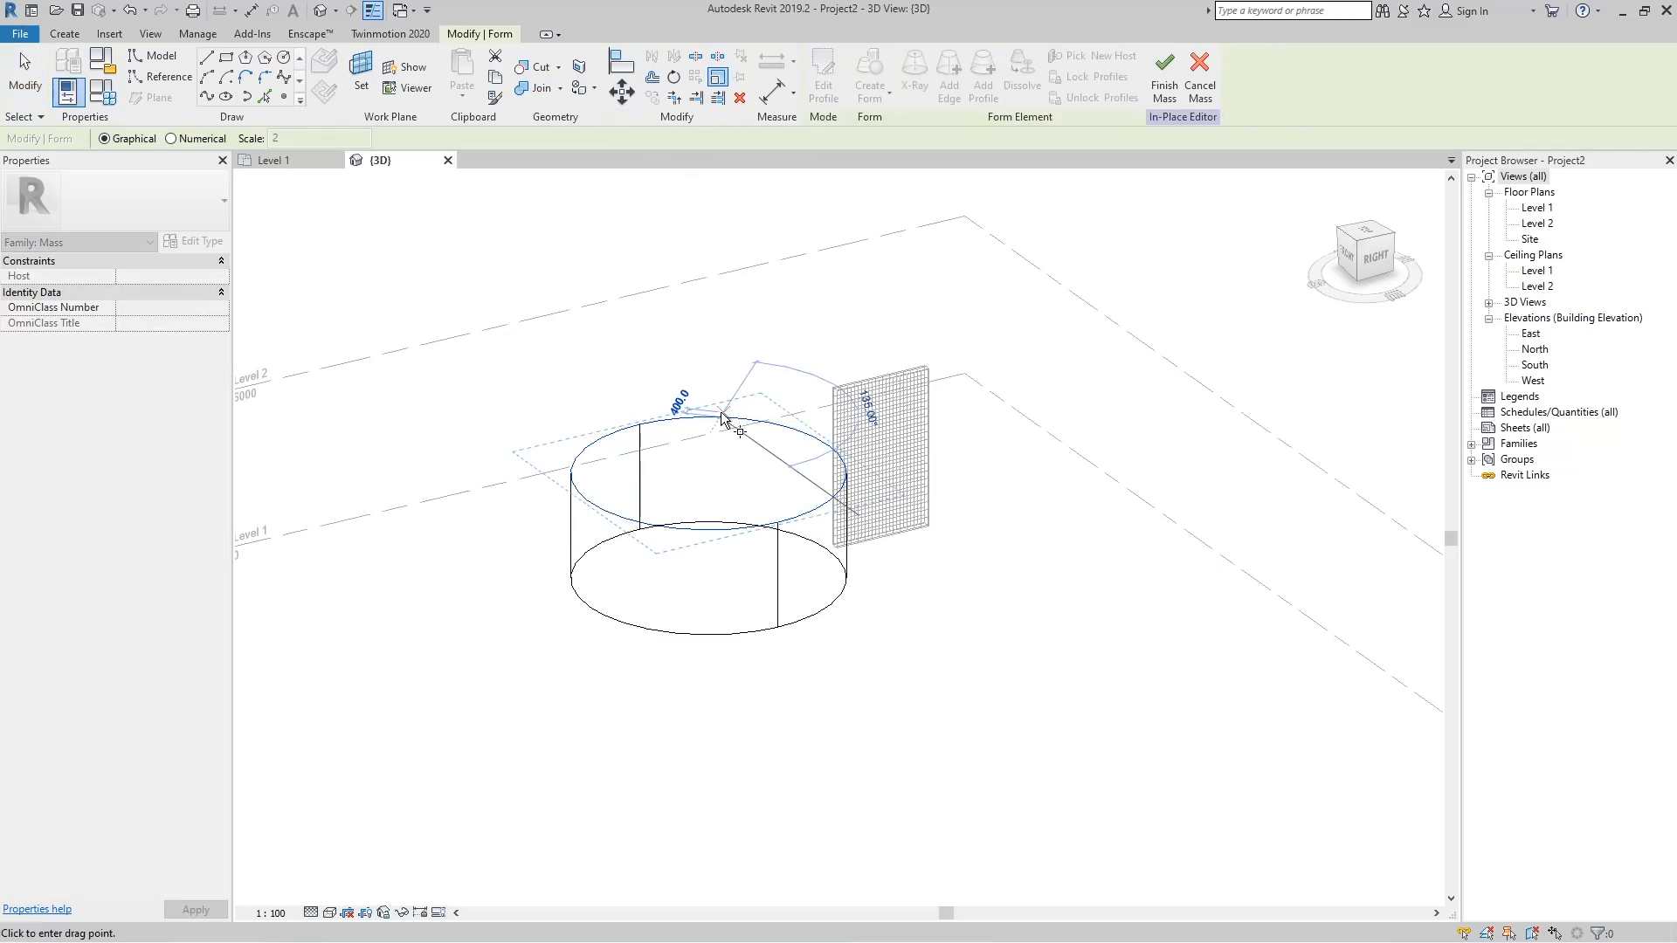
{"action": "key", "text": "Escape"}
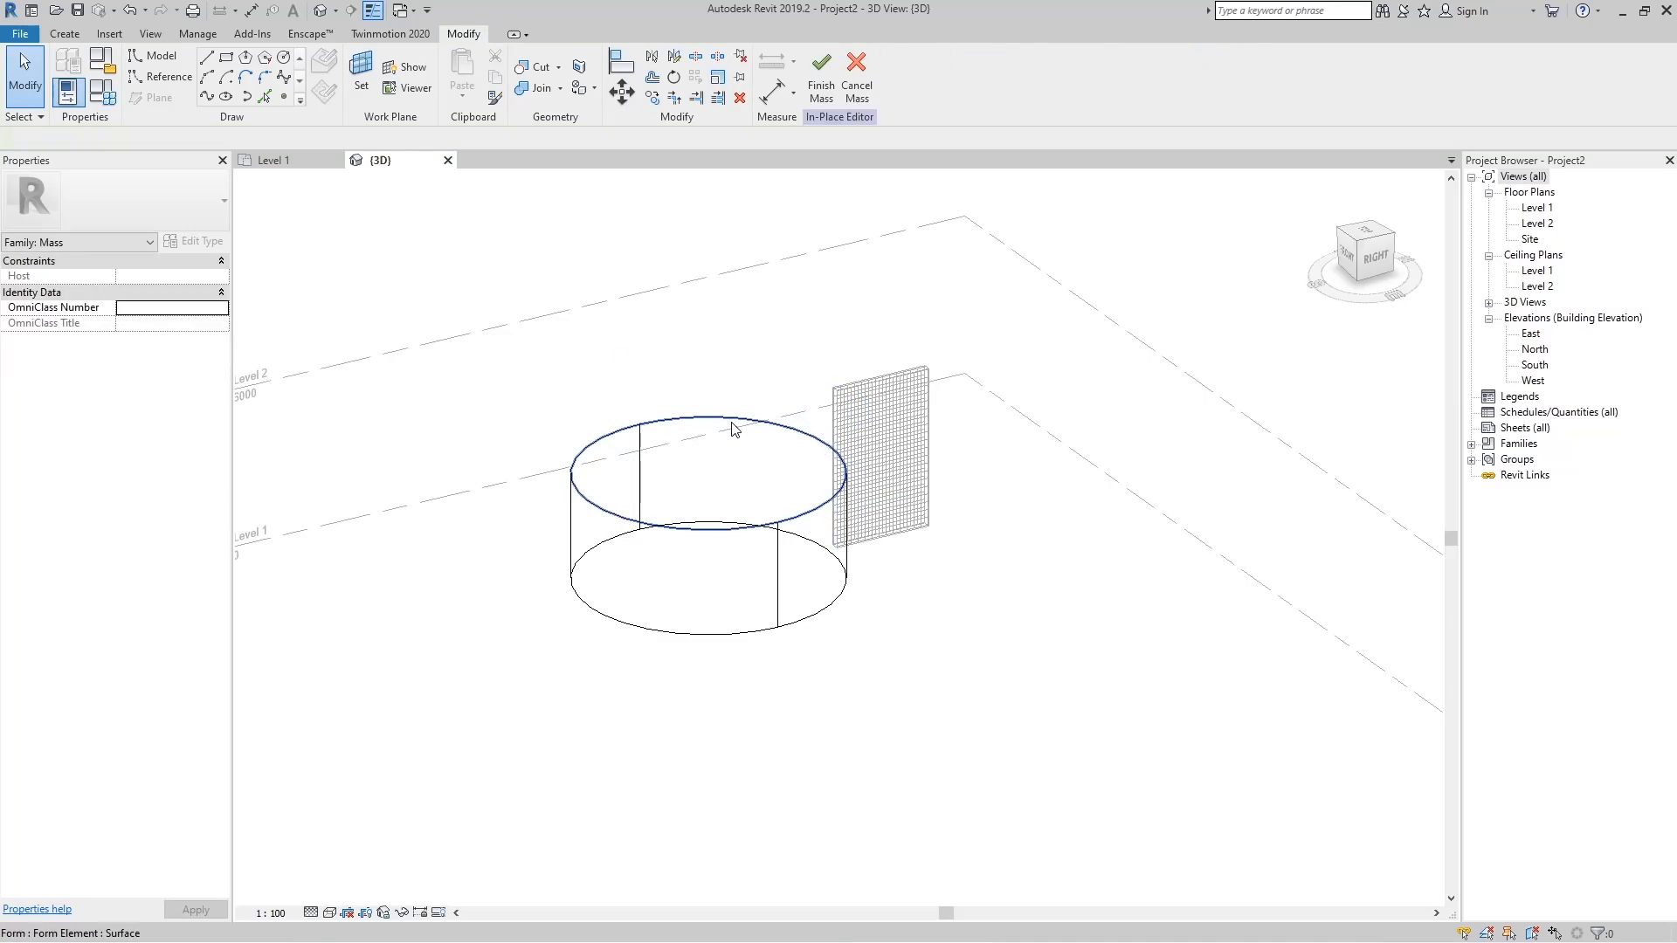
Scale the cylinder's top face graphically outward so the sides flare, and finish the mass.
{"action": "left_click", "coordinate": [733, 430]}
{"action": "left_click", "coordinate": [718, 77]}
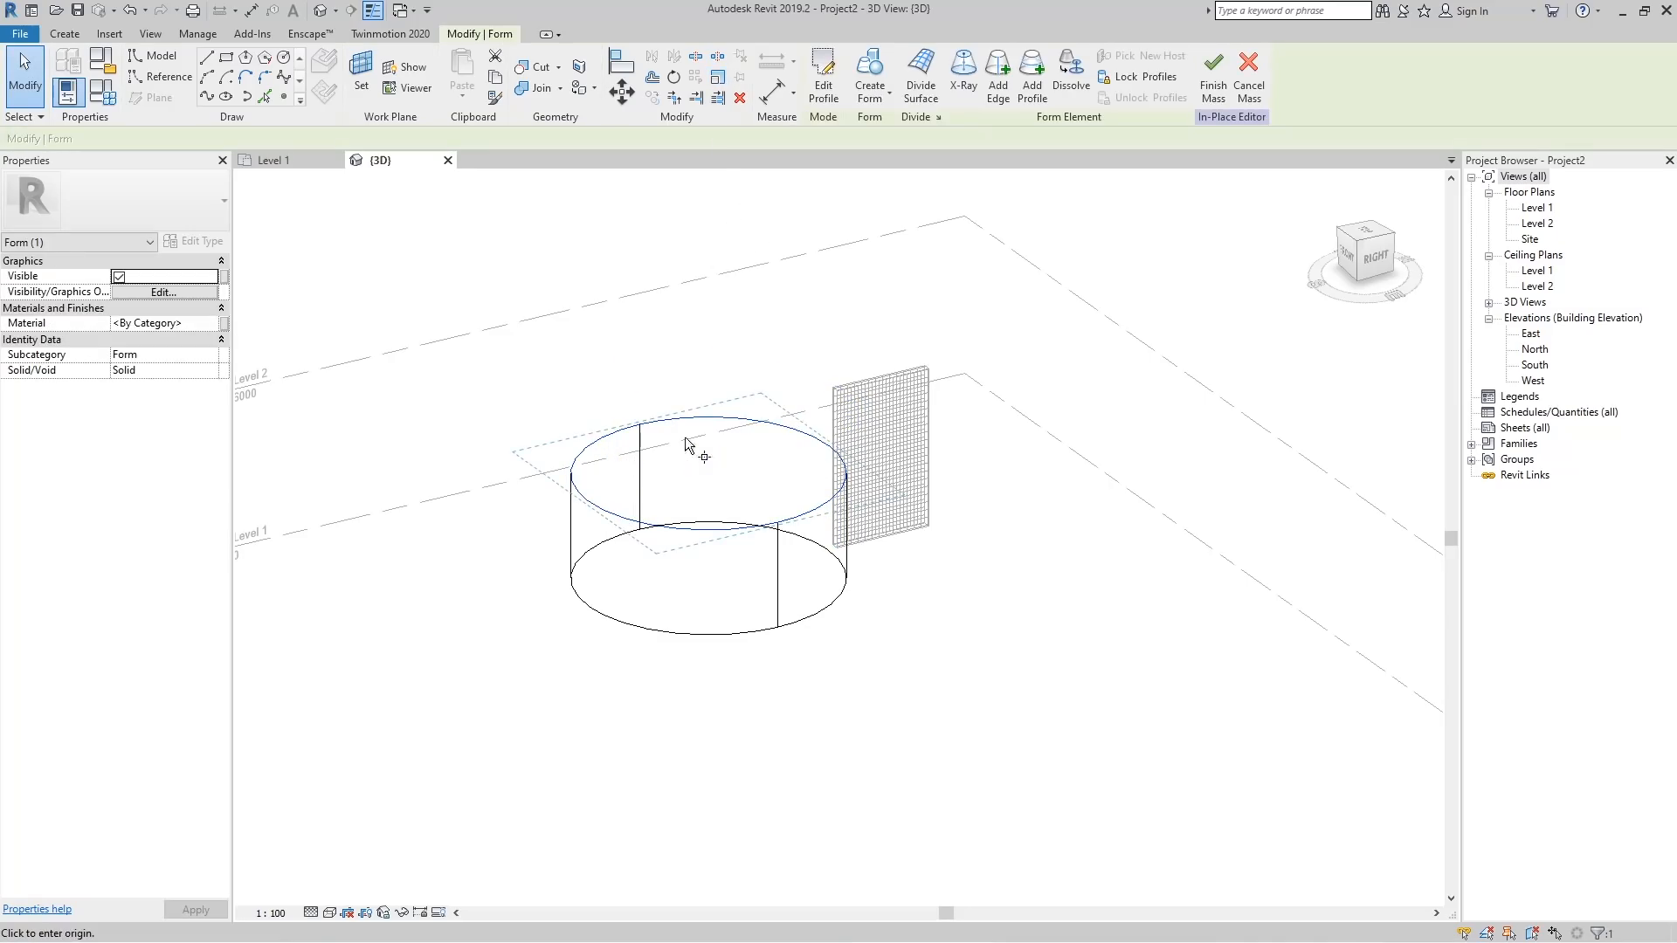
{"action": "left_click", "coordinate": [643, 423]}
{"action": "left_click", "coordinate": [602, 400]}
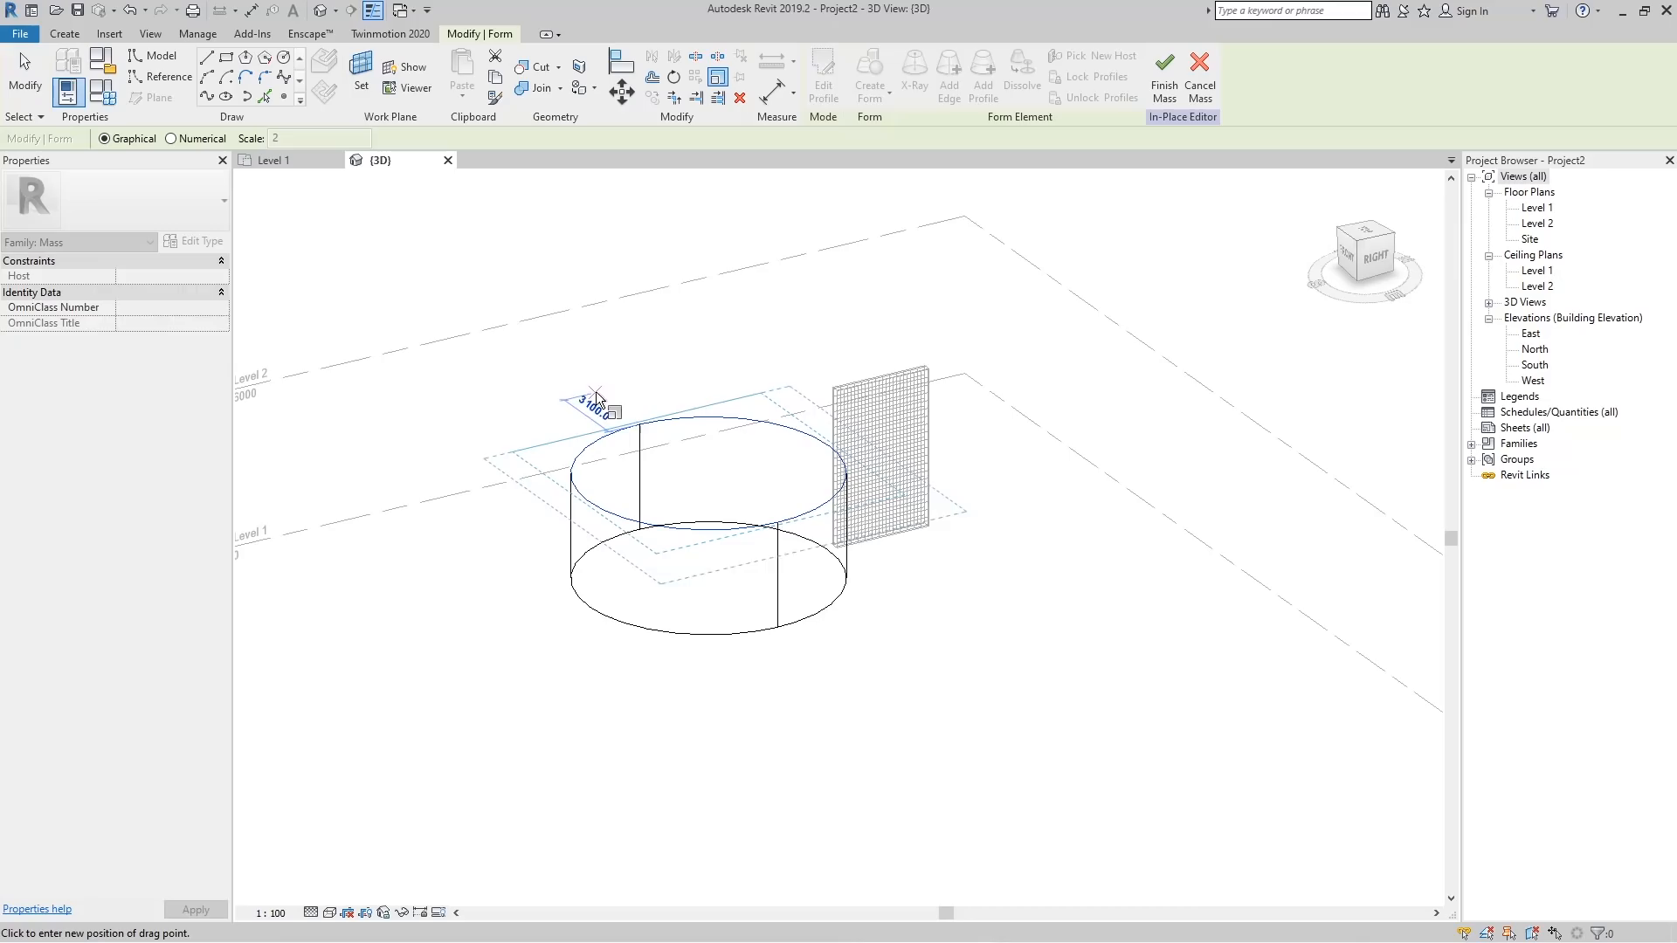
{"action": "left_click", "coordinate": [580, 396]}
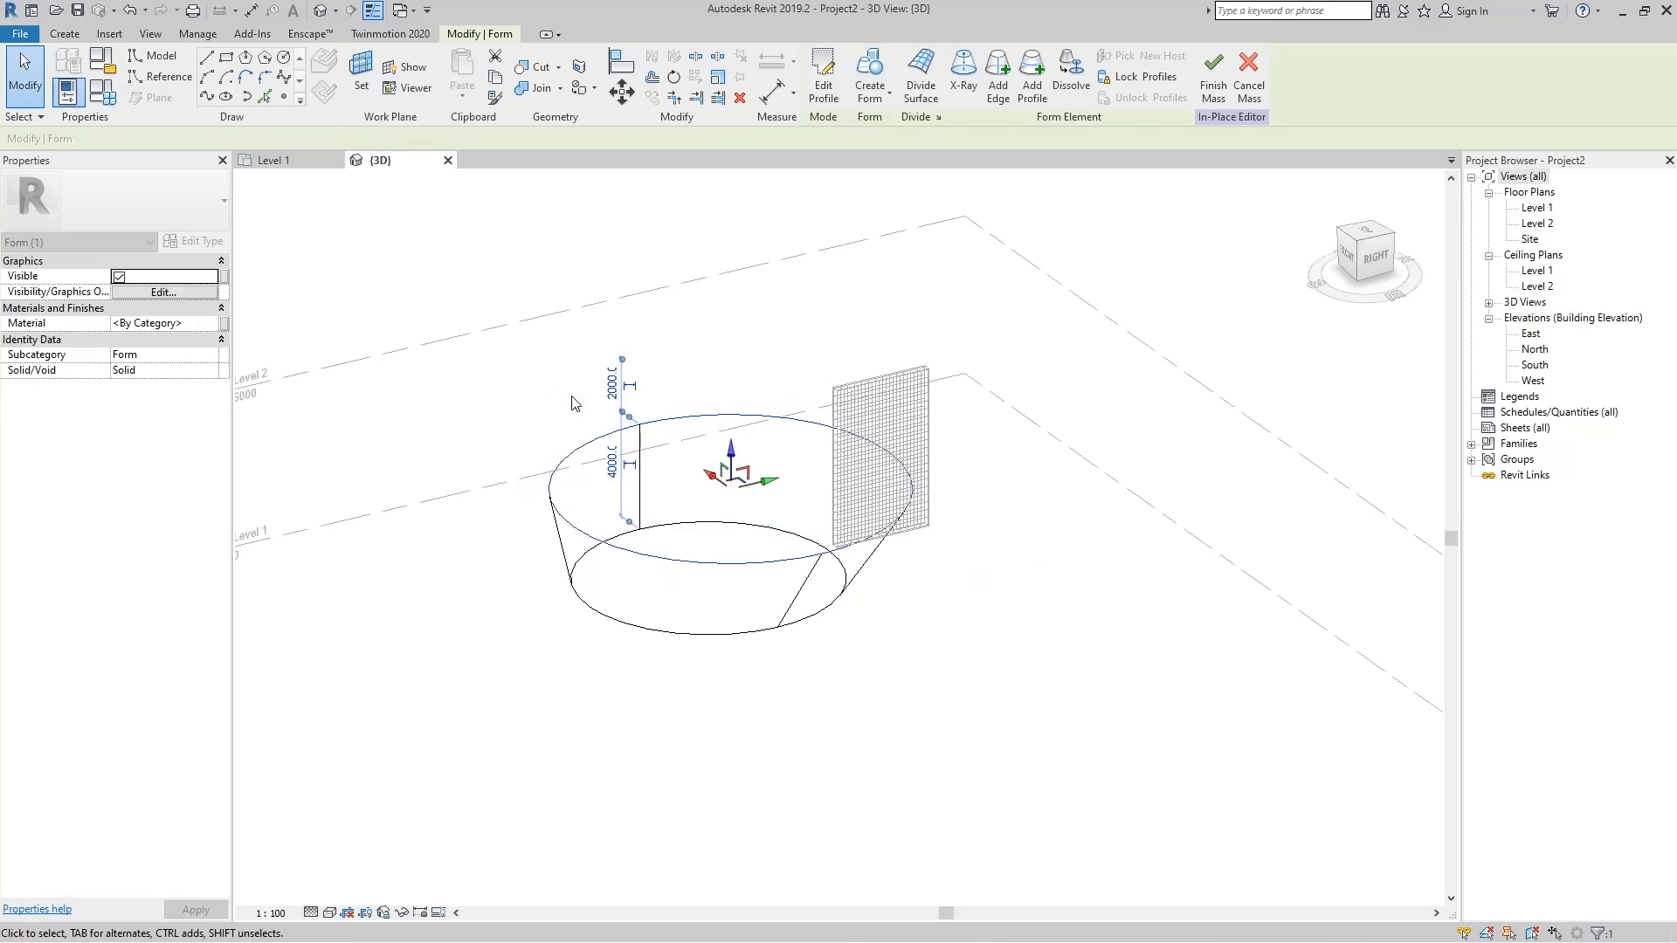
{"action": "left_click", "coordinate": [1214, 77]}
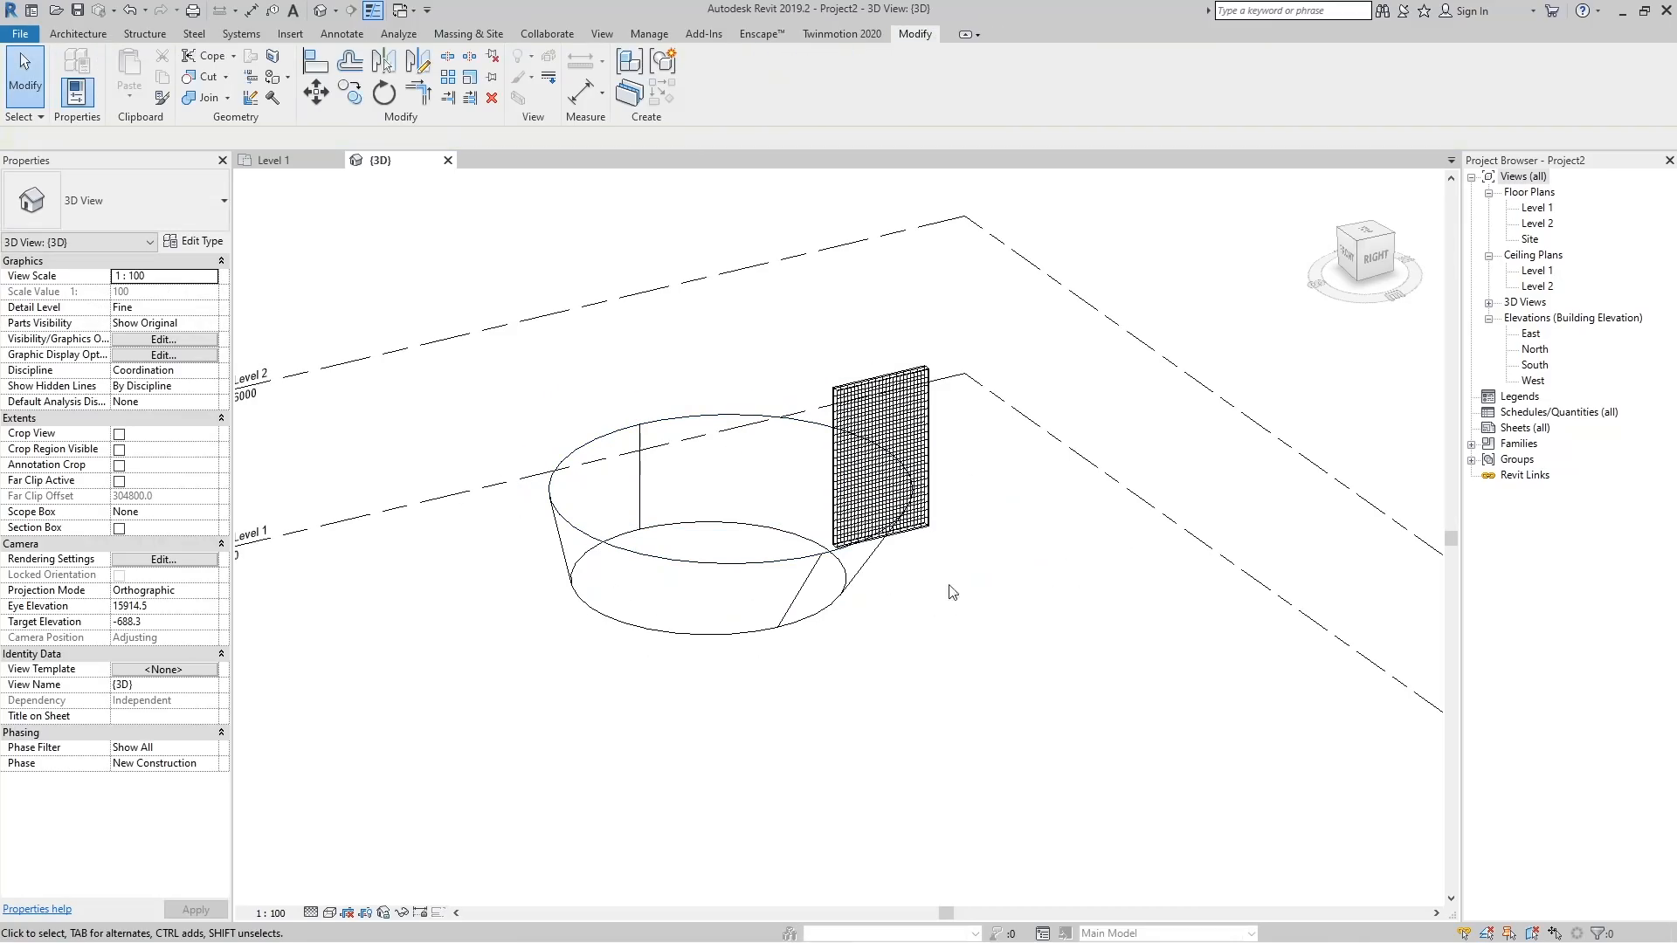
Switch the 3D view to the Hidden Line visual style.
{"action": "left_click", "coordinate": [330, 913]}
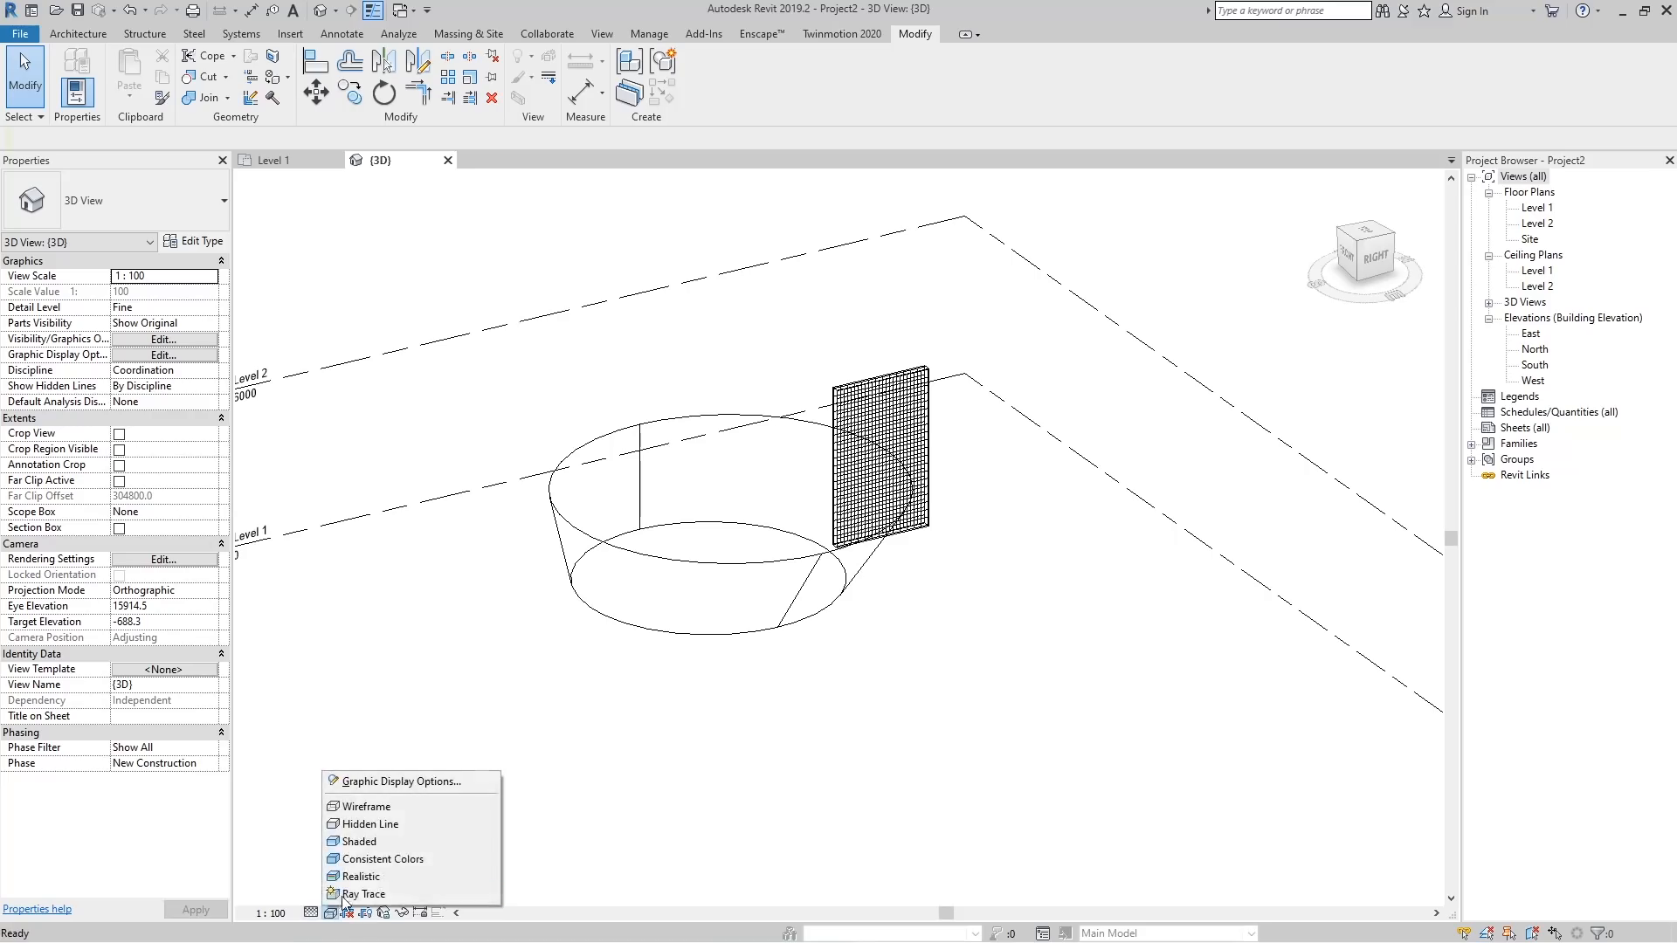
{"action": "left_click", "coordinate": [358, 832]}
{"action": "middle_click_drag", "start_coordinate": [745, 573], "coordinate": [610, 442], "text": "shift"}
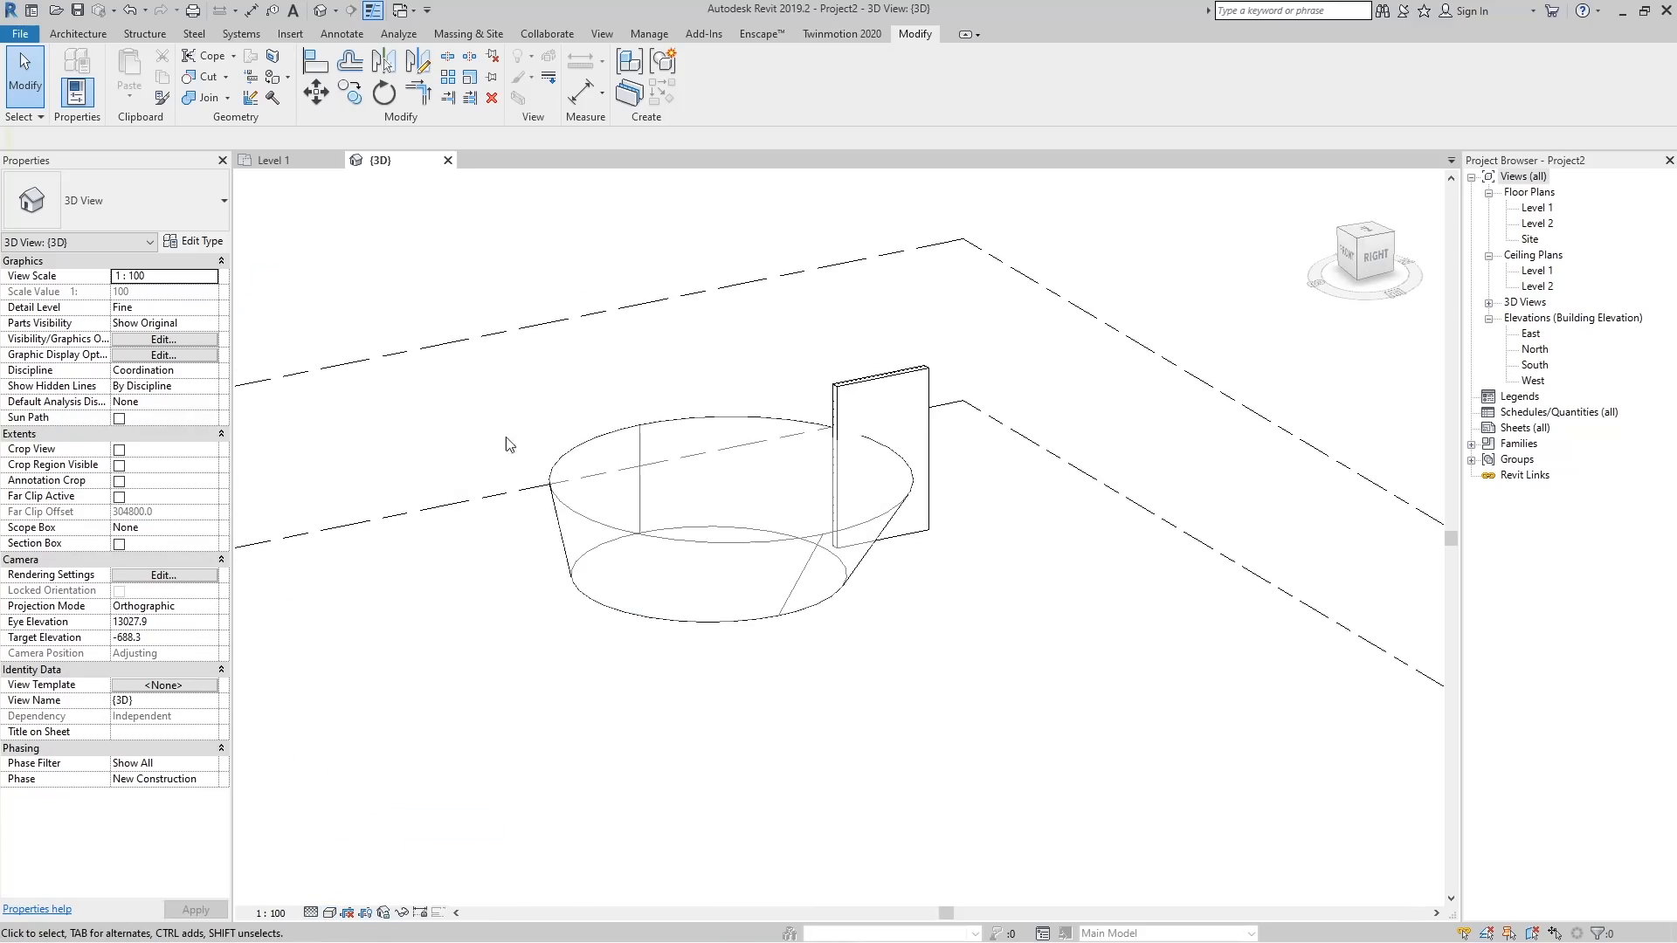
Create a Generic - 300mm wall by face on one half of the mass's sloped, curved side.
{"action": "left_click", "coordinate": [88, 38]}
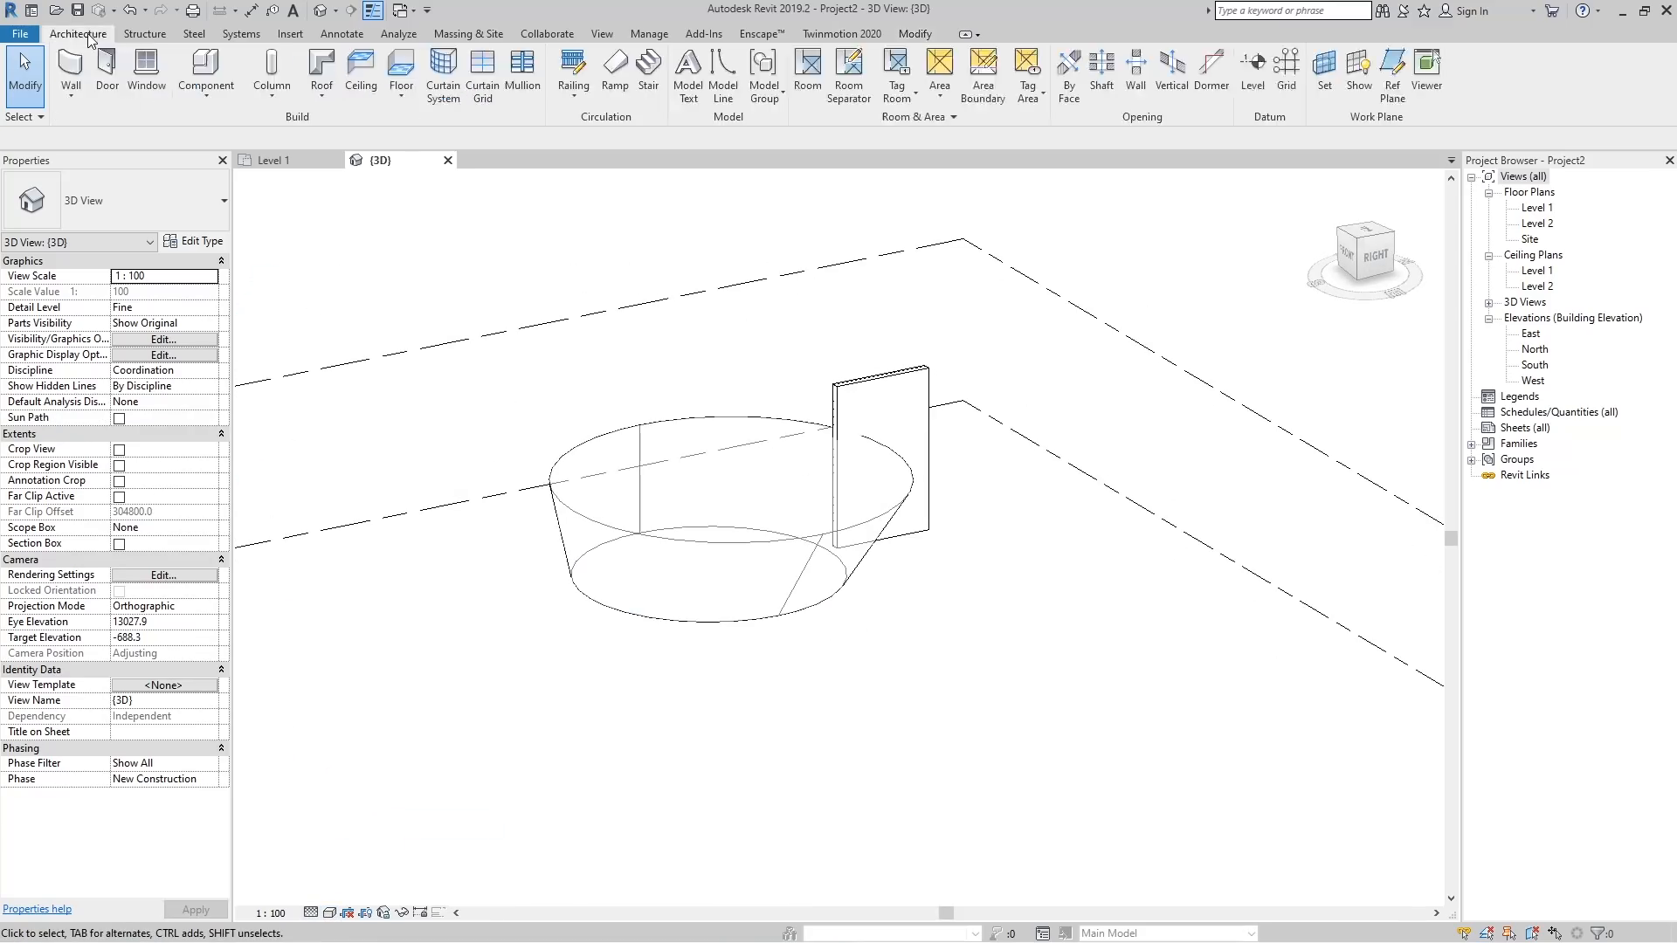
{"action": "left_click", "coordinate": [74, 95]}
{"action": "left_click", "coordinate": [115, 206]}
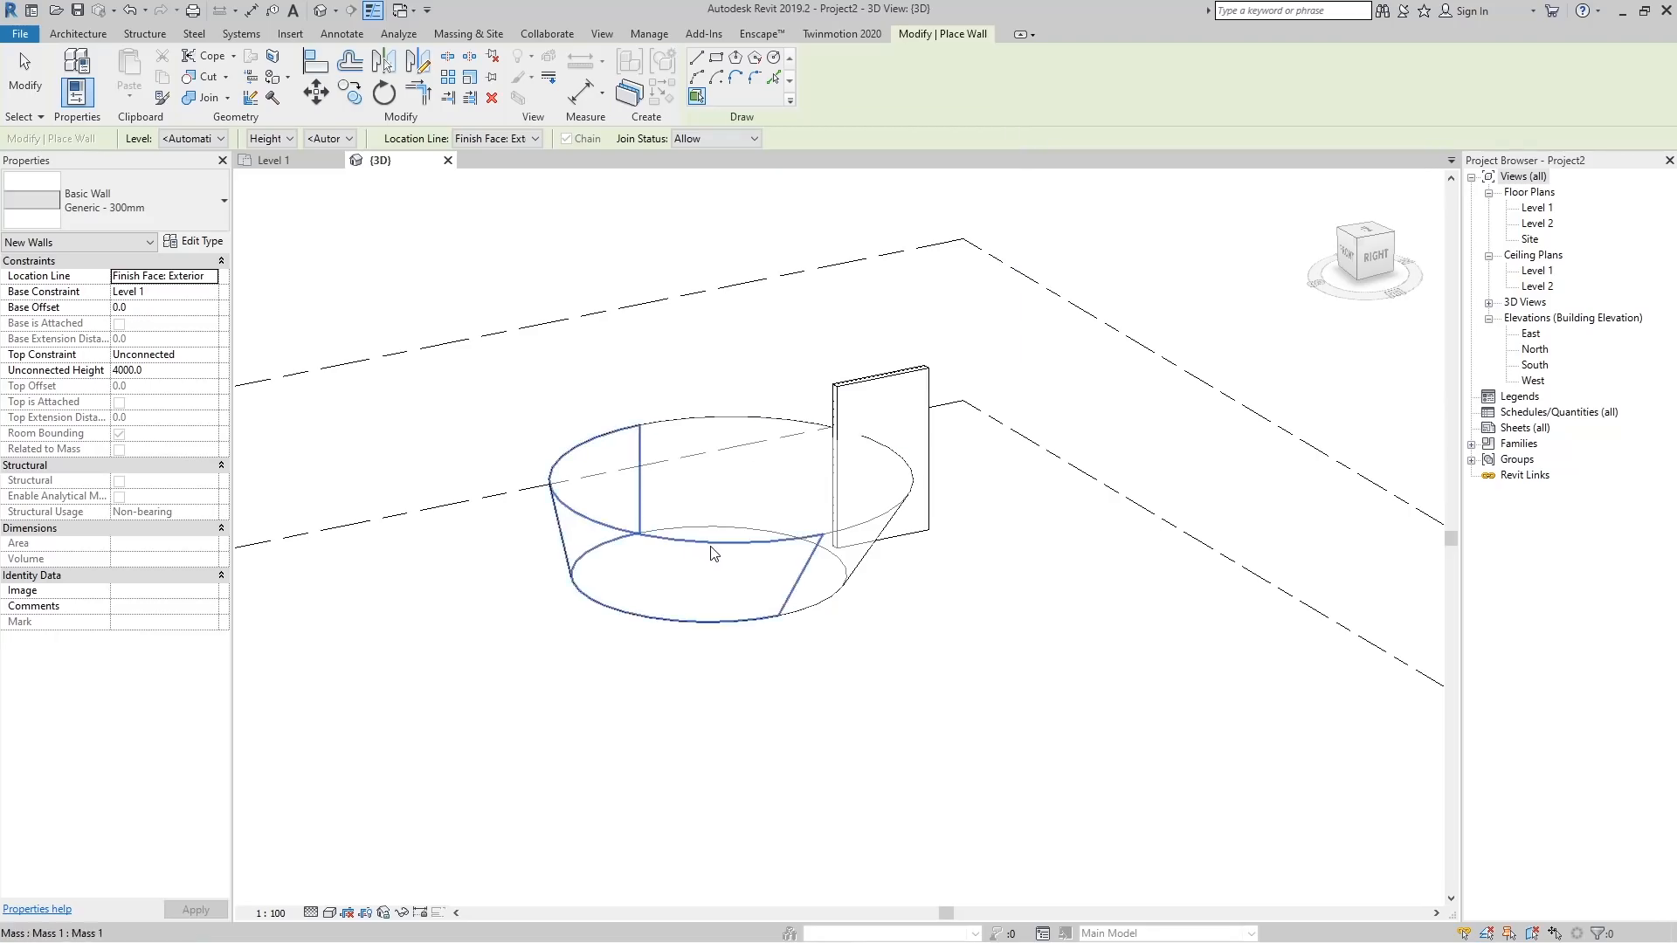
{"action": "middle_click_drag", "start_coordinate": [785, 506], "coordinate": [606, 554], "text": "shift"}
{"action": "key", "text": "Escape"}
{"action": "key", "text": "Escape"}
Select the curved wall on the mass face and examine its slope and properties from several angles.
{"action": "left_click", "coordinate": [687, 400]}
{"action": "scroll", "coordinate": [679, 398], "scroll_direction": "down", "scroll_amount": 5}
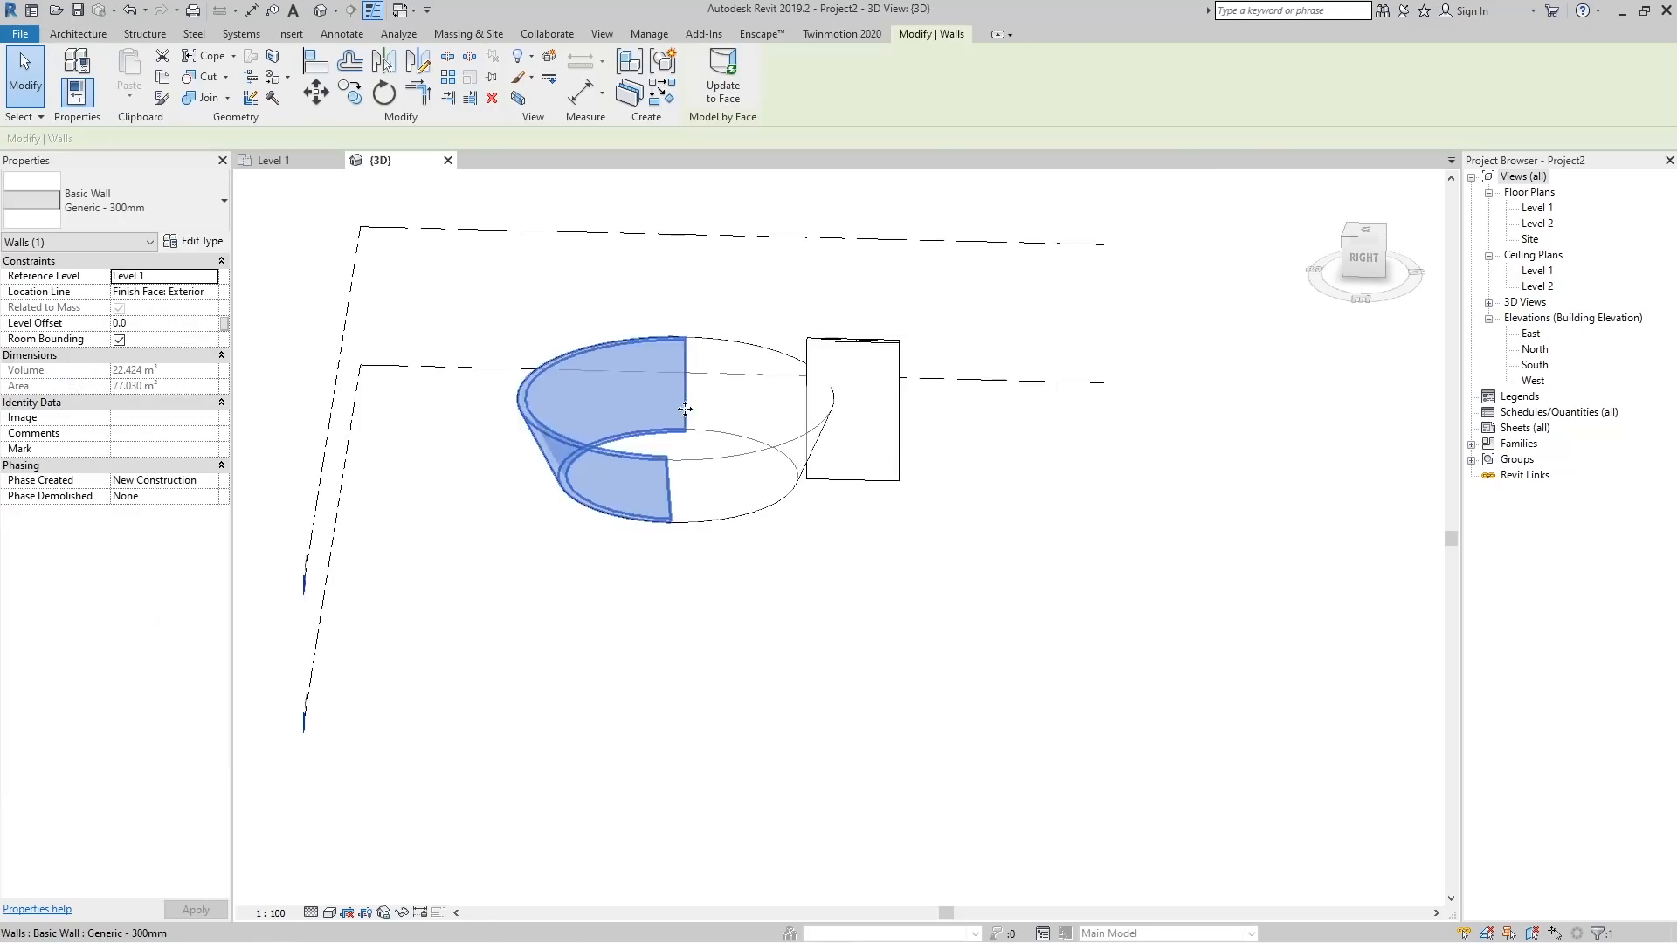
{"action": "scroll", "coordinate": [643, 392], "scroll_direction": "up", "scroll_amount": 4}
{"action": "scroll", "coordinate": [642, 391], "scroll_direction": "down", "scroll_amount": 5}
{"action": "scroll", "coordinate": [533, 432], "scroll_direction": "up", "scroll_amount": 3}
{"action": "middle_click_drag", "start_coordinate": [742, 491], "coordinate": [849, 555], "text": "shift"}
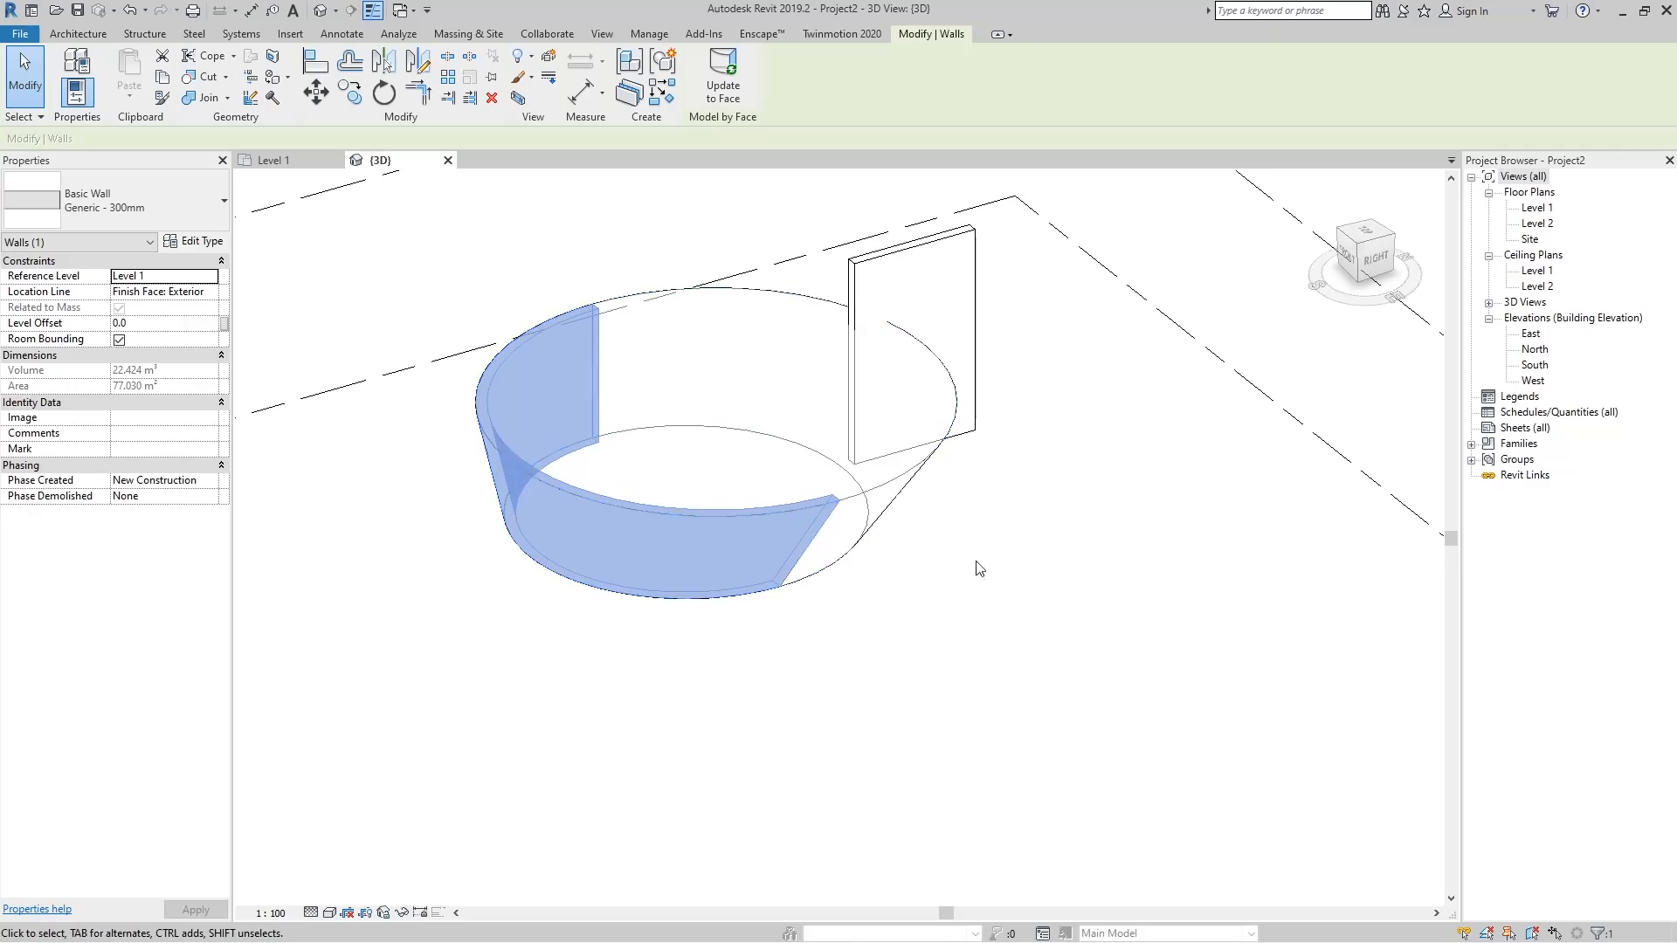
{"action": "left_click", "coordinate": [943, 583]}
{"action": "scroll", "coordinate": [714, 547], "scroll_direction": "down", "scroll_amount": 2}
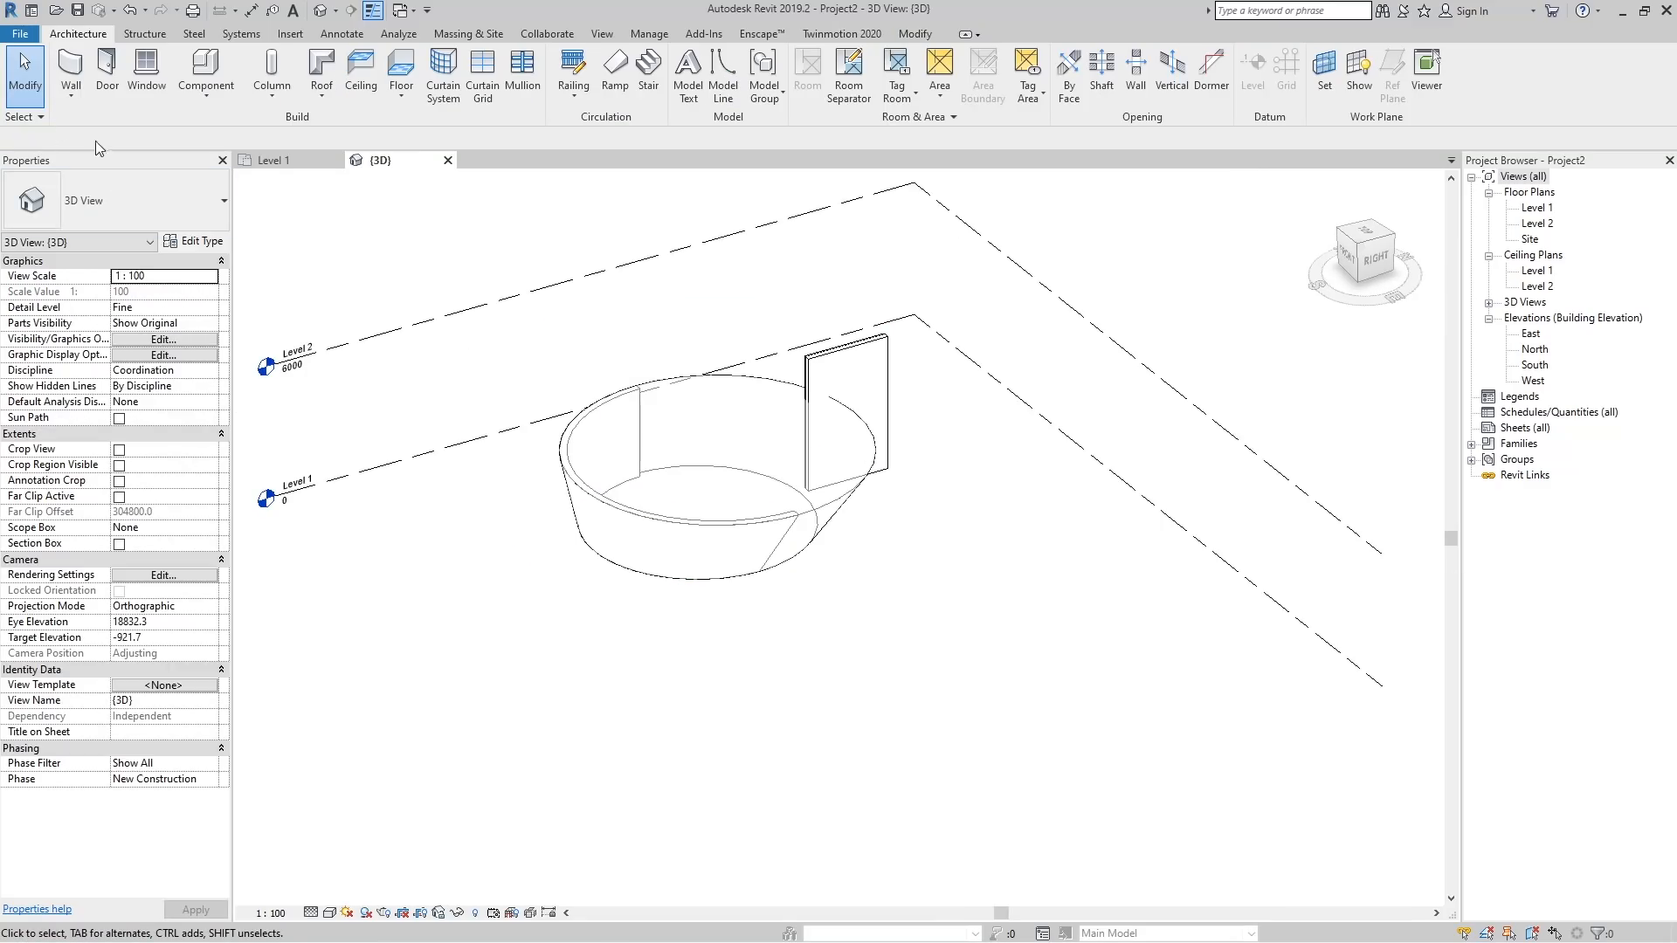
Draw a circular architectural wall of type Curtain Wall, radius about 4647 mm, in the Level 1 plan beside the circular mass.
{"action": "left_click", "coordinate": [72, 103]}
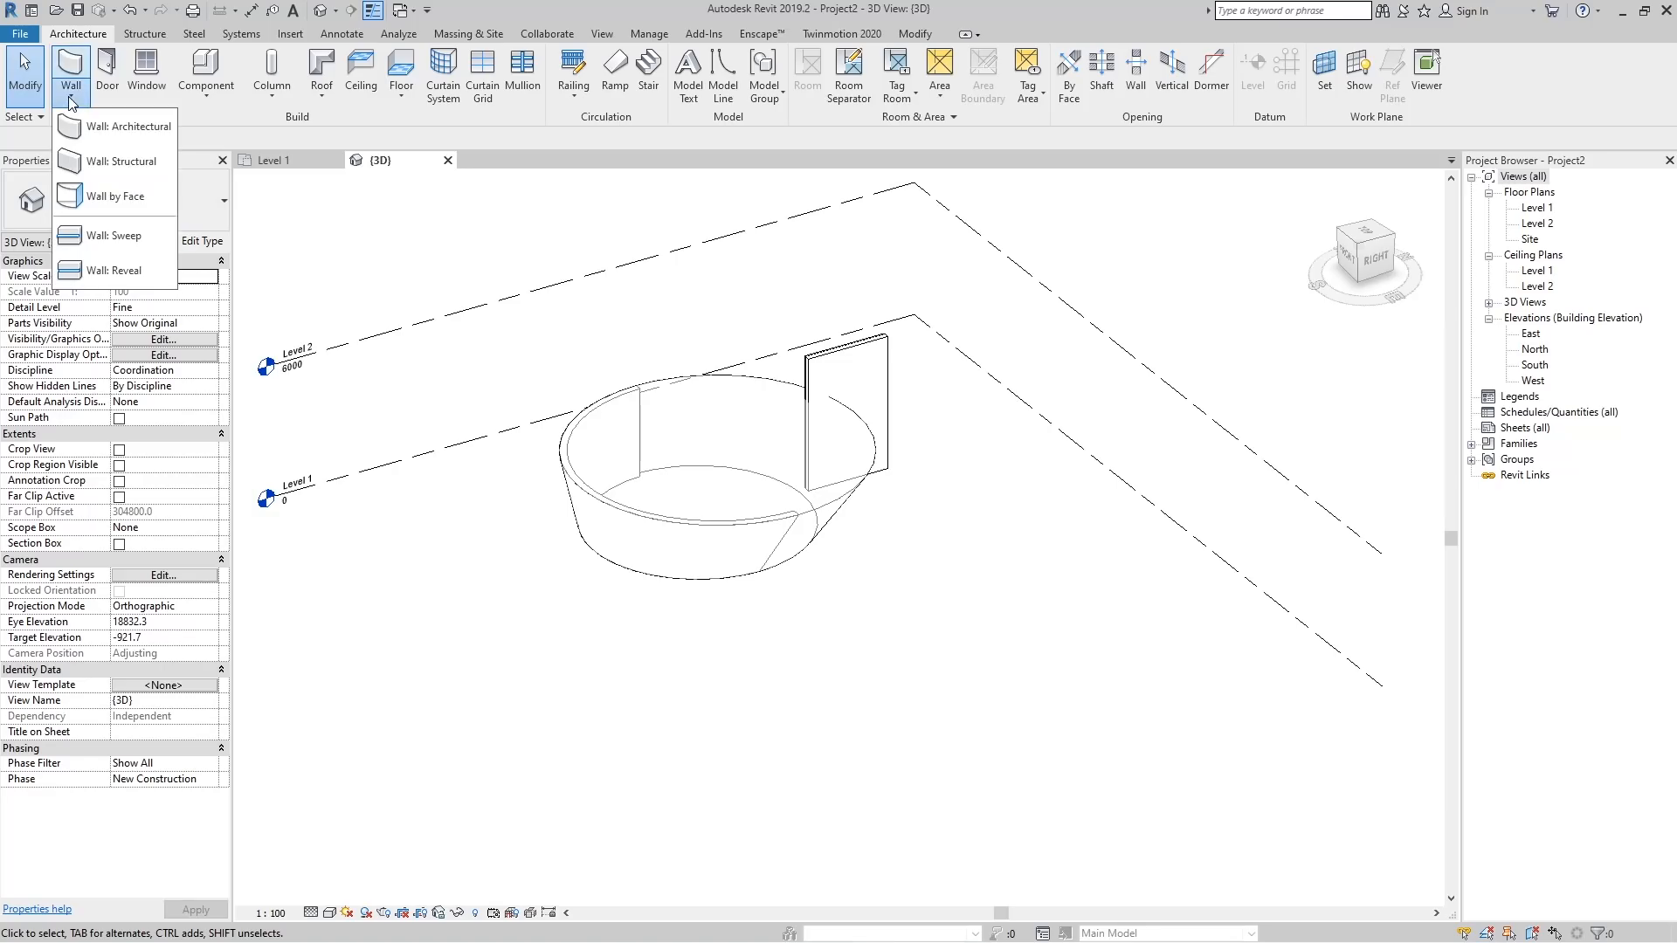
{"action": "left_click", "coordinate": [122, 127]}
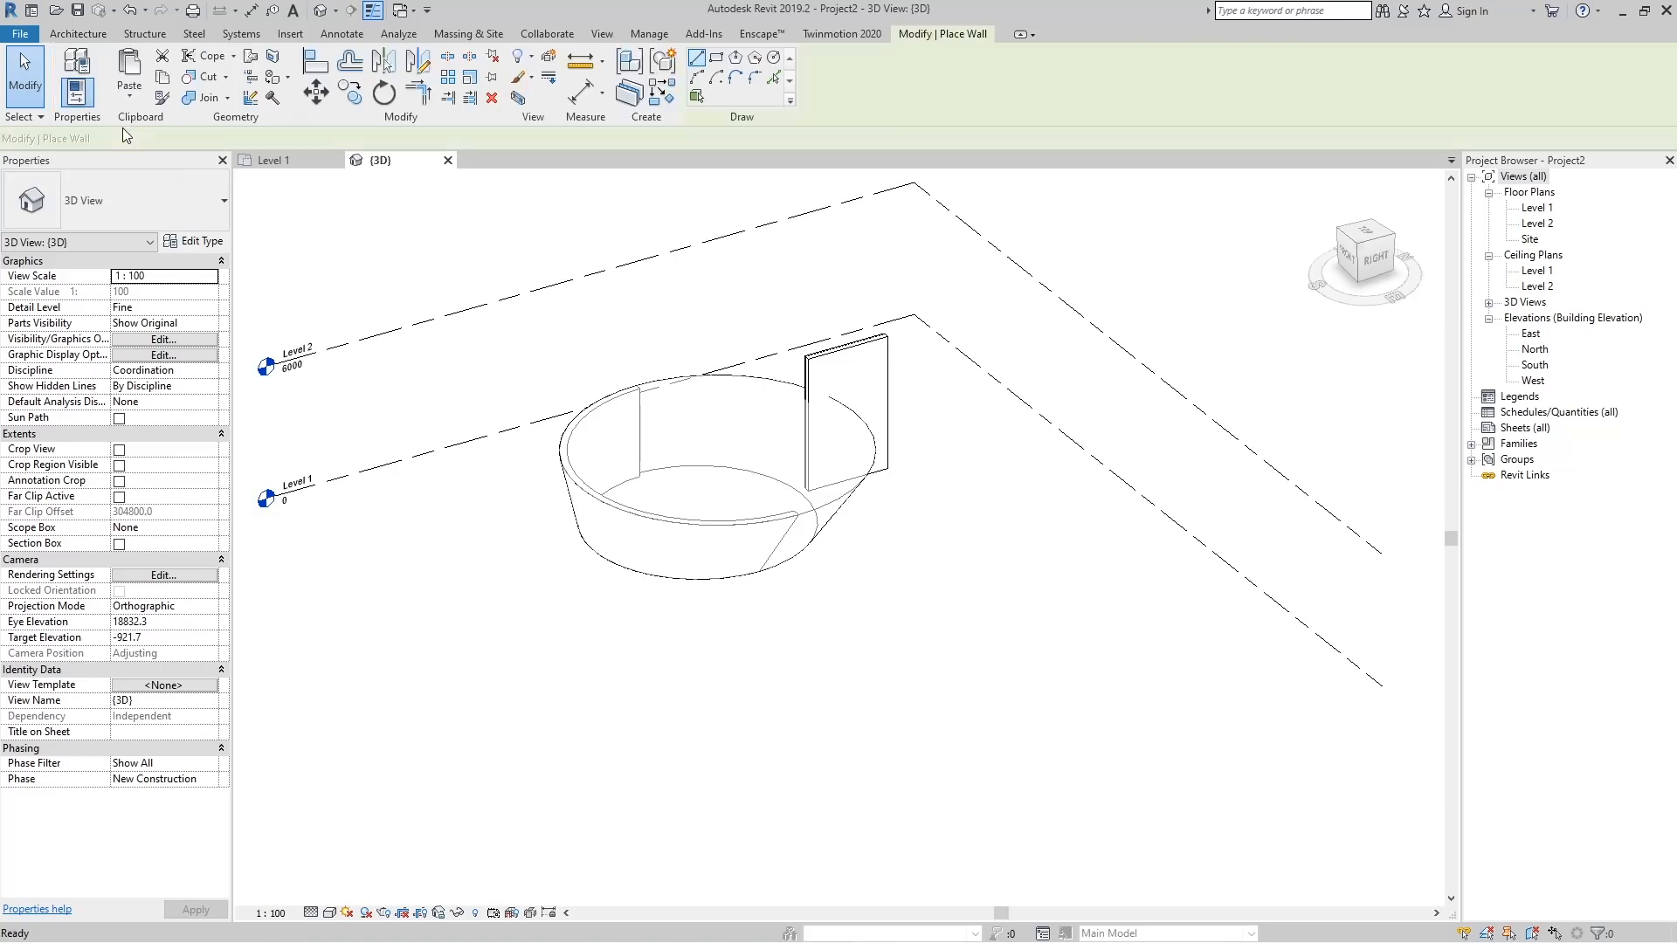
{"action": "left_click", "coordinate": [123, 194]}
{"action": "scroll", "coordinate": [118, 290], "scroll_direction": "down", "scroll_amount": 4}
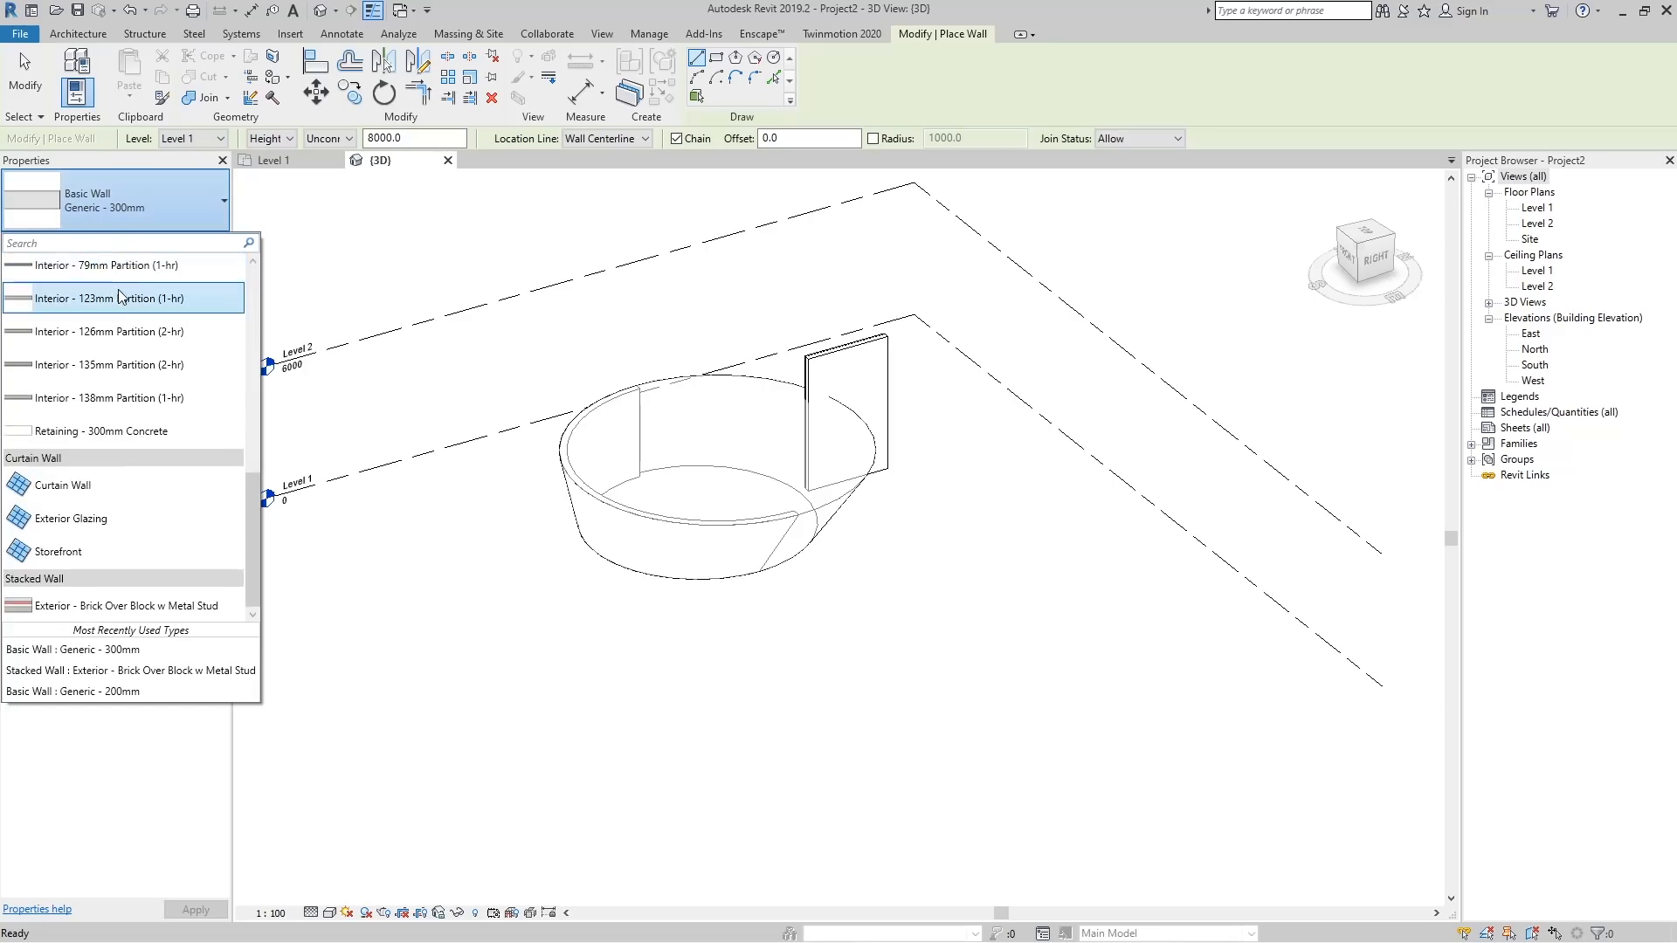
{"action": "left_click", "coordinate": [91, 487]}
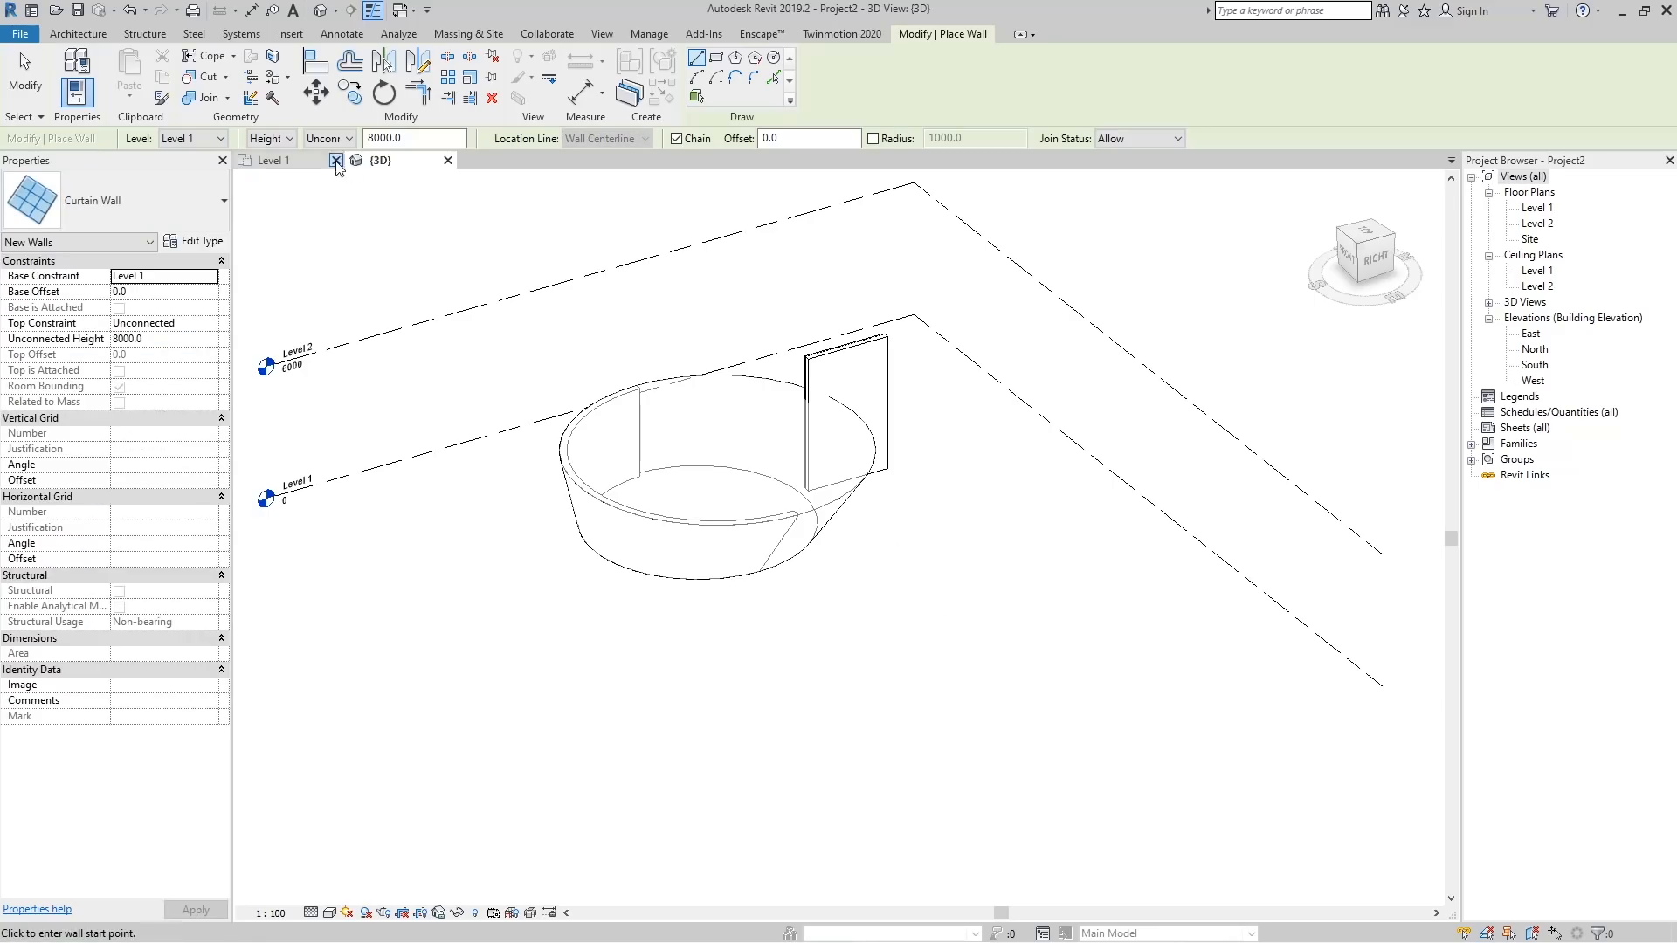
{"action": "left_click", "coordinate": [273, 160]}
{"action": "scroll", "coordinate": [882, 657], "scroll_direction": "down", "scroll_amount": 2}
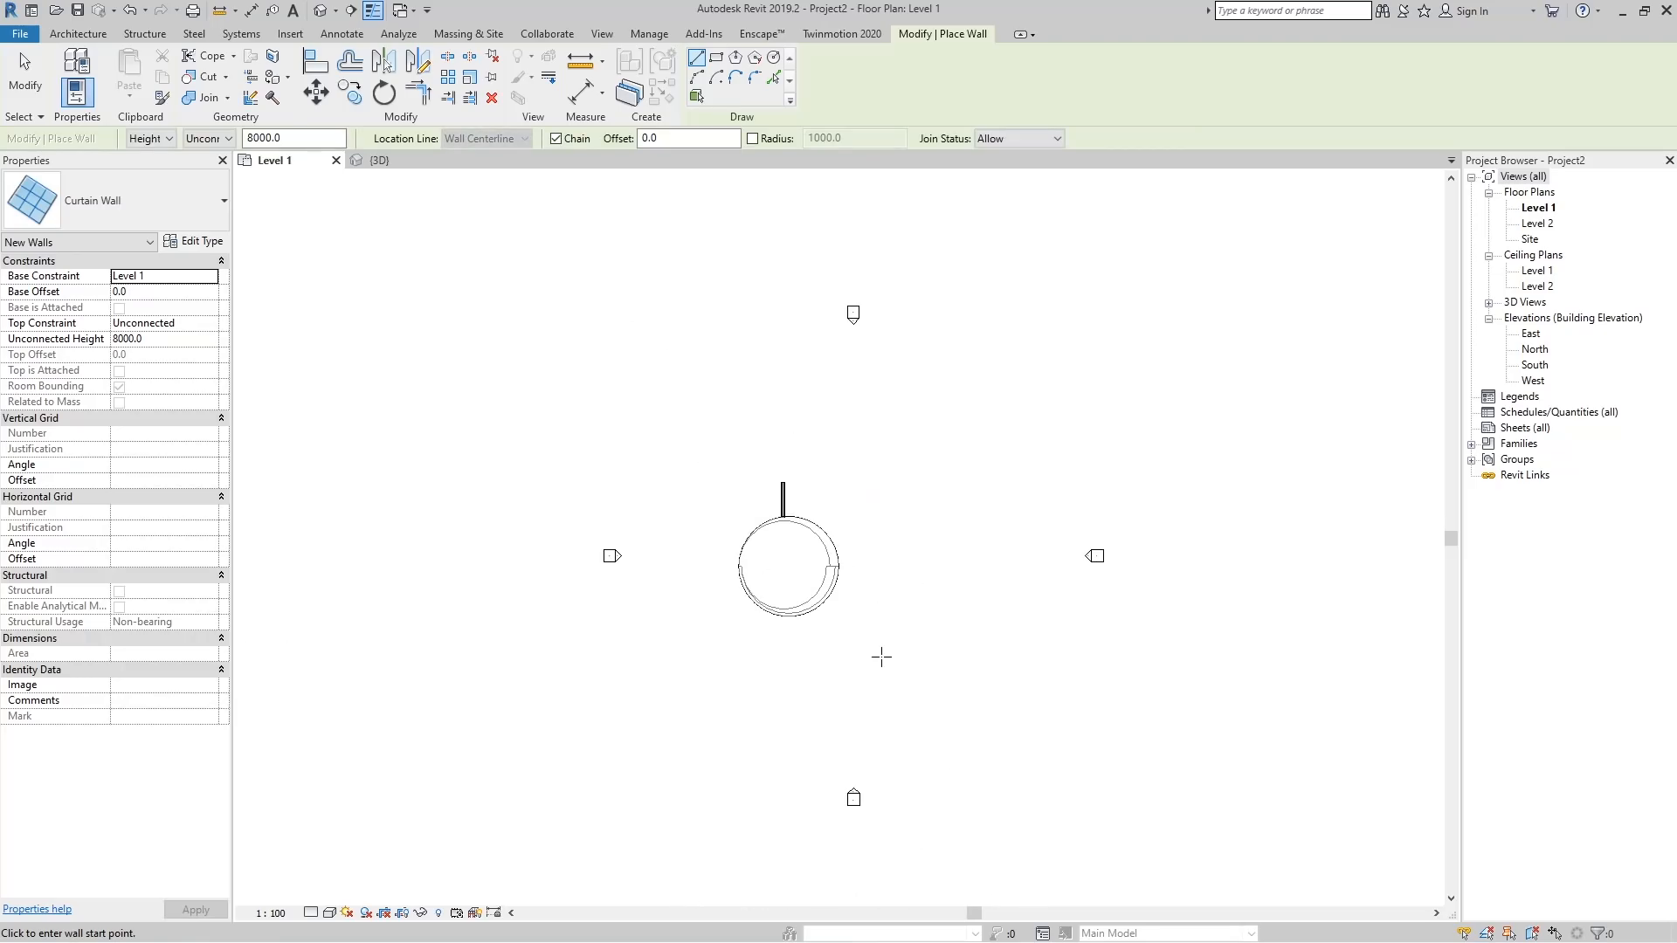
{"action": "scroll", "coordinate": [874, 524], "scroll_direction": "up", "scroll_amount": 2}
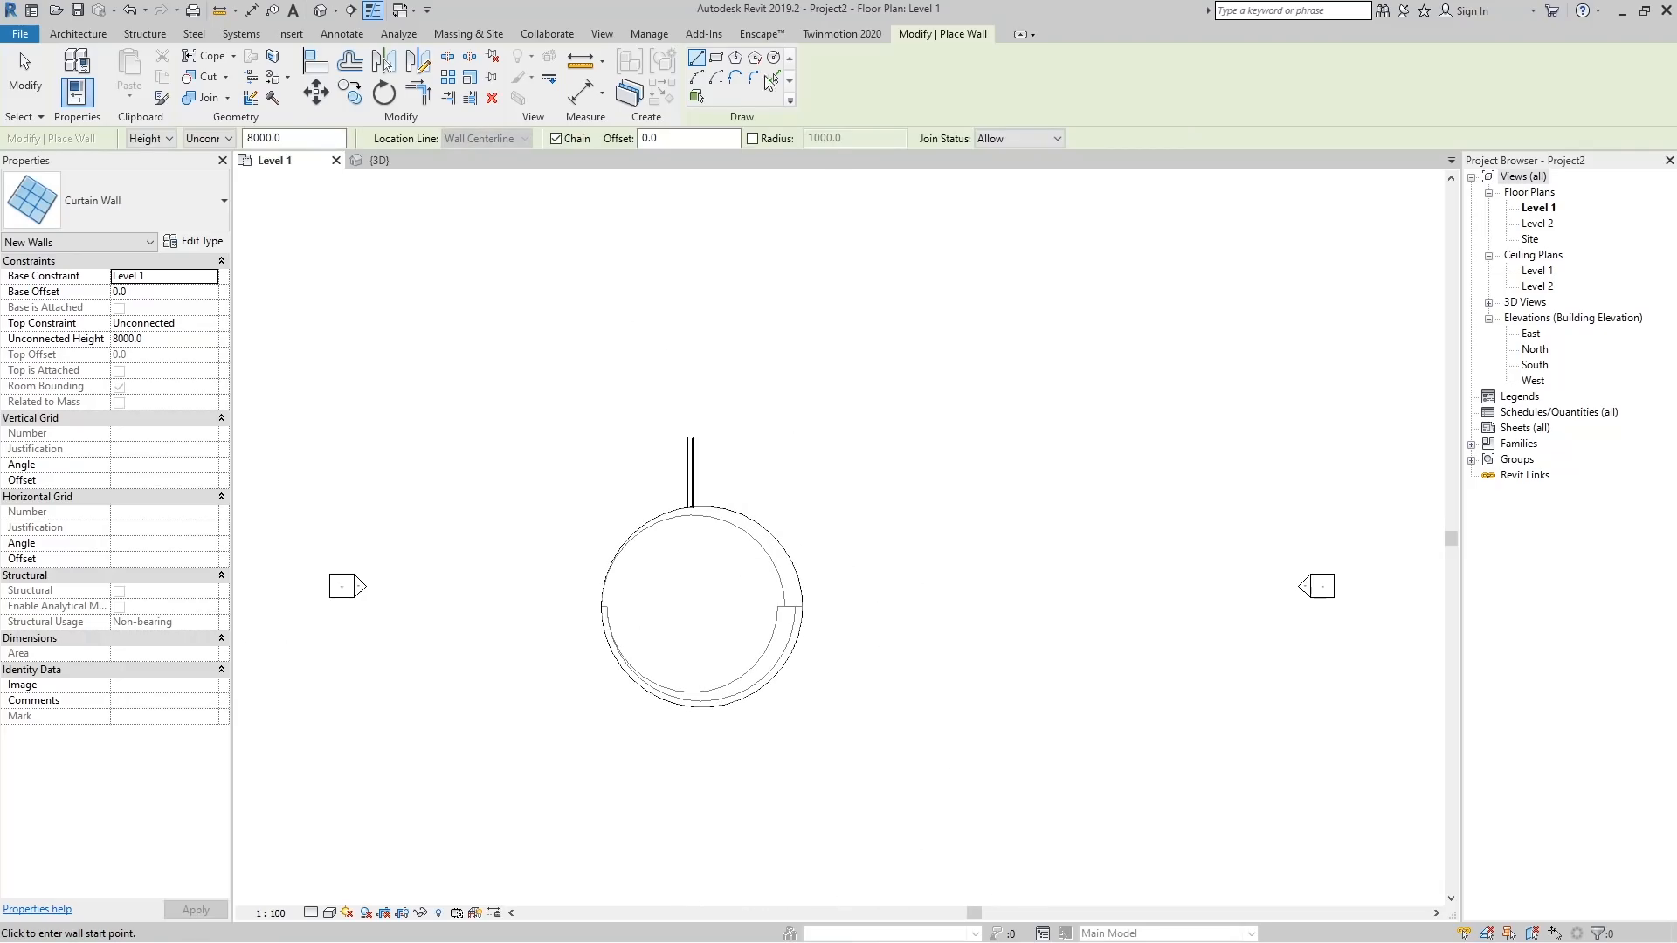
{"action": "left_click", "coordinate": [773, 58]}
{"action": "left_click", "coordinate": [936, 471]}
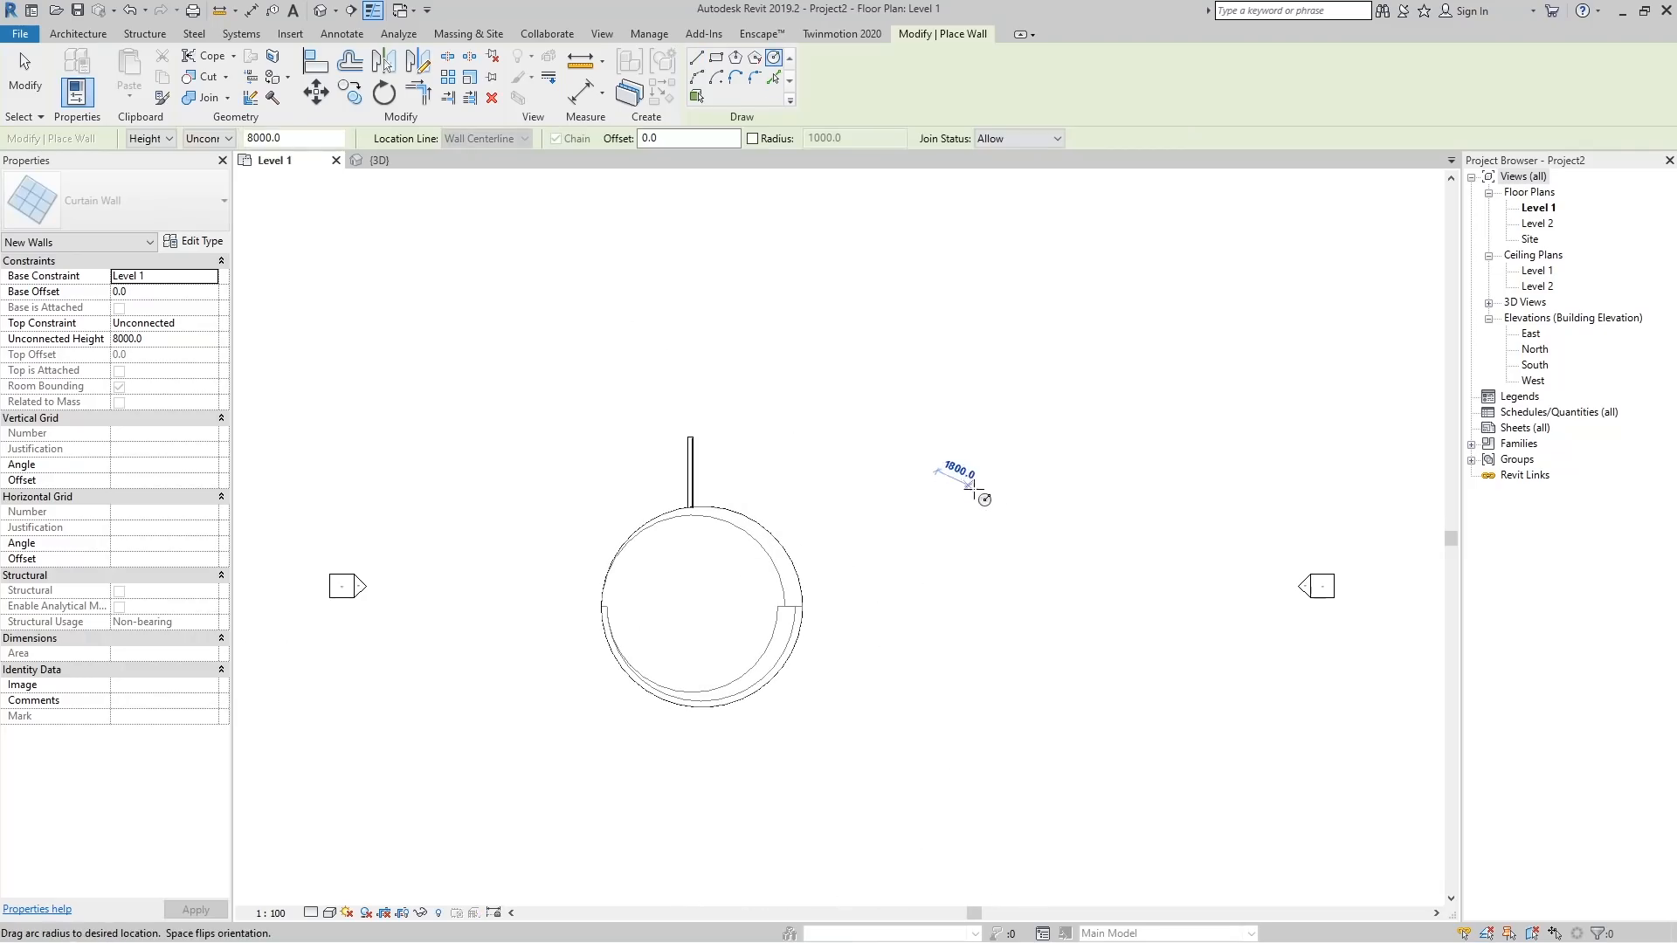
{"action": "left_click", "coordinate": [1015, 507]}
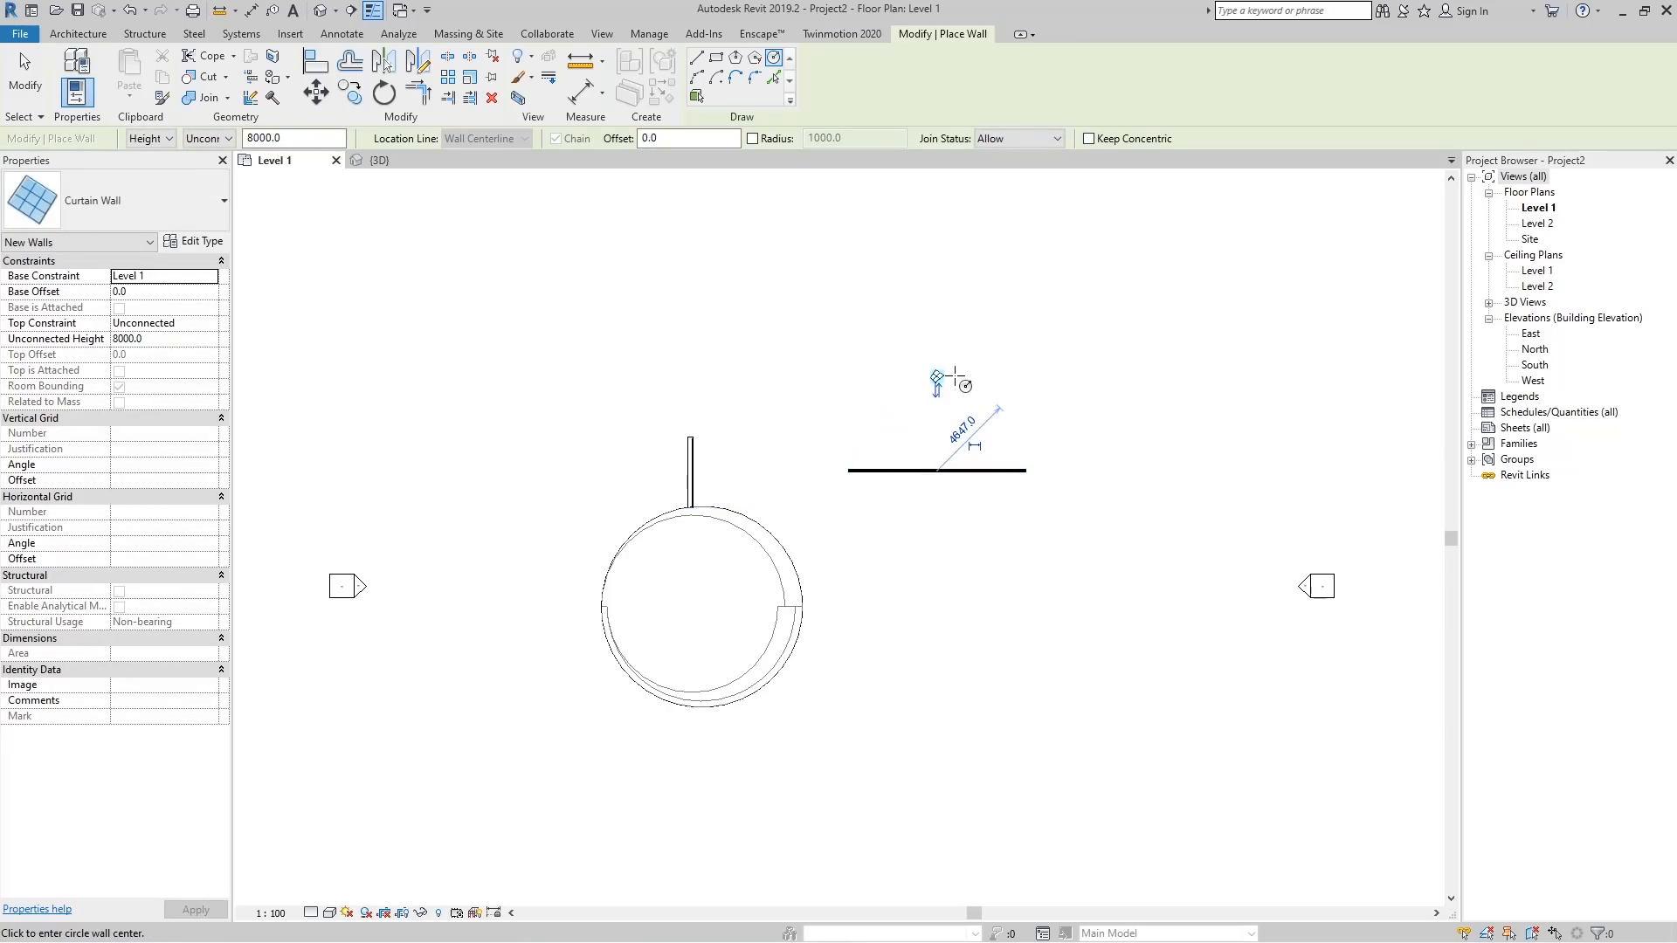
{"action": "scroll", "coordinate": [1024, 457], "scroll_direction": "up", "scroll_amount": 3}
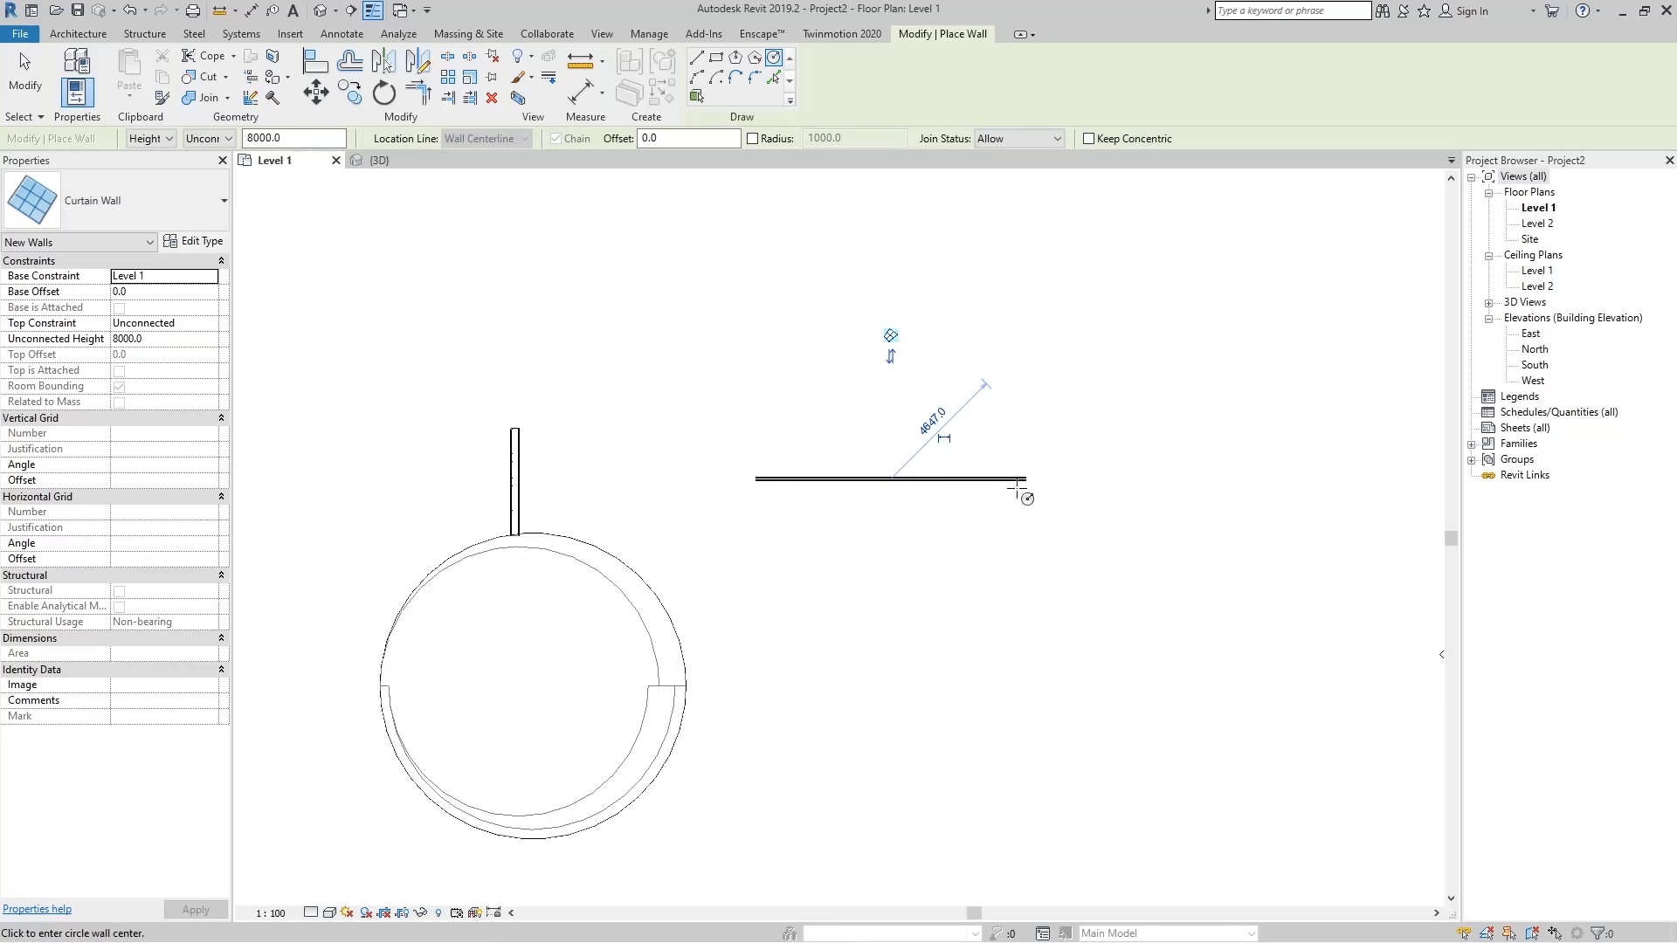
End wall placement and examine the circular curtain wall in the {3D} view.
{"action": "left_click", "coordinate": [383, 162]}
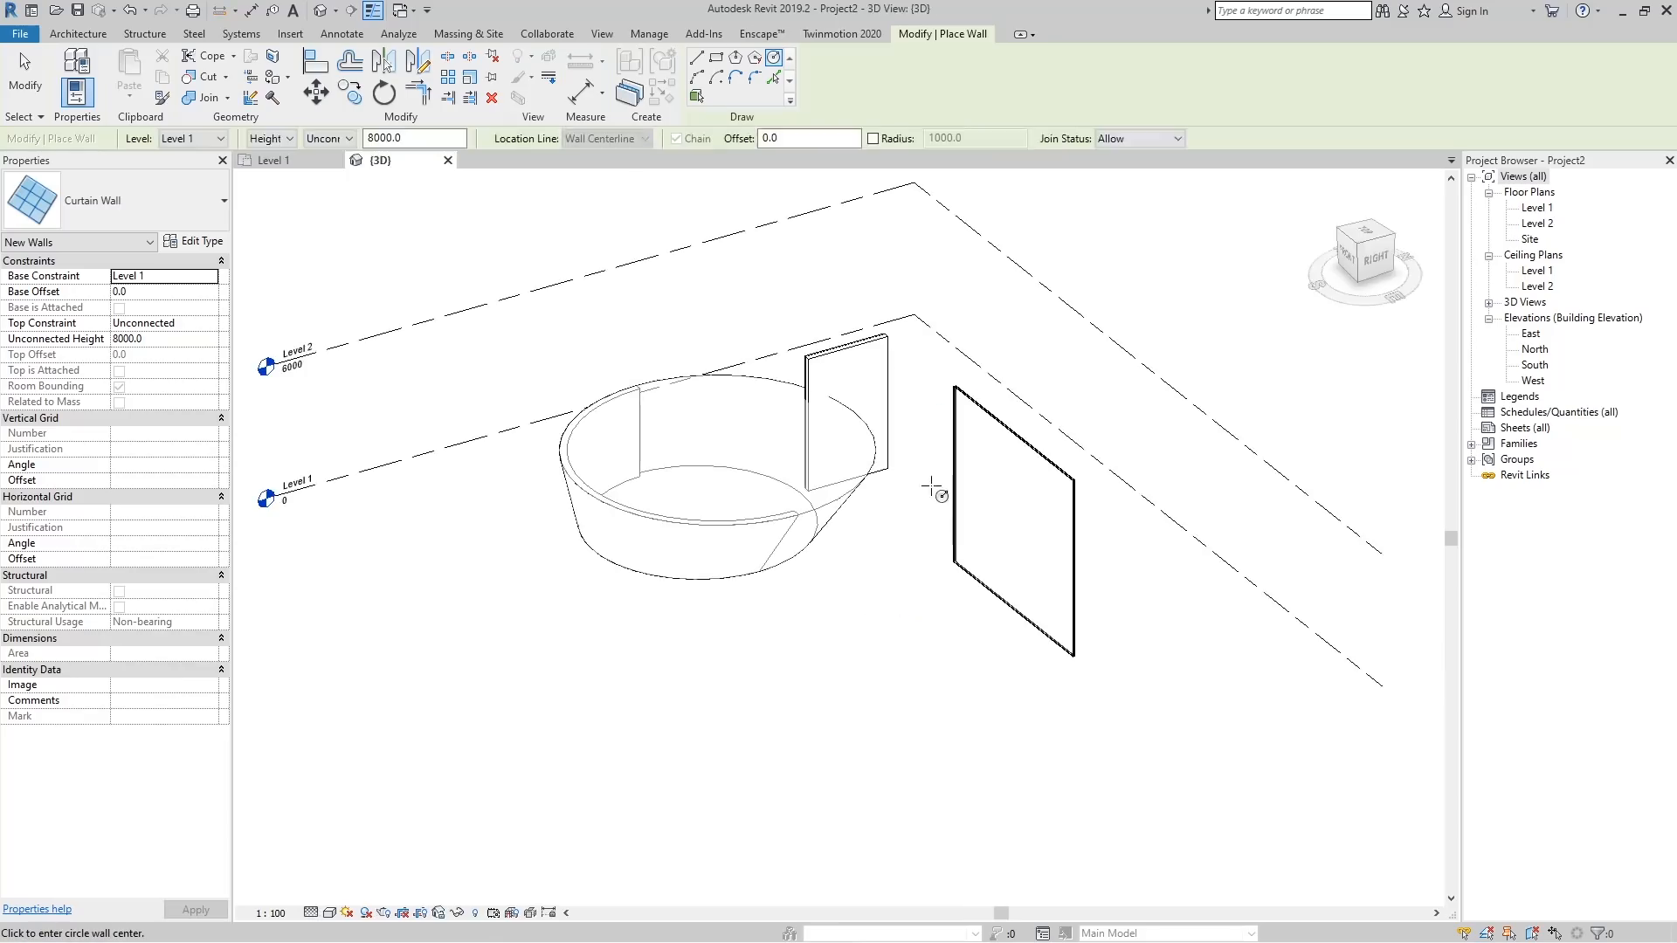
{"action": "scroll", "coordinate": [1023, 483], "scroll_direction": "down", "scroll_amount": 2}
{"action": "key", "text": "Escape"}
{"action": "key", "text": "Escape"}
{"action": "scroll", "coordinate": [1029, 531], "scroll_direction": "up", "scroll_amount": 2}
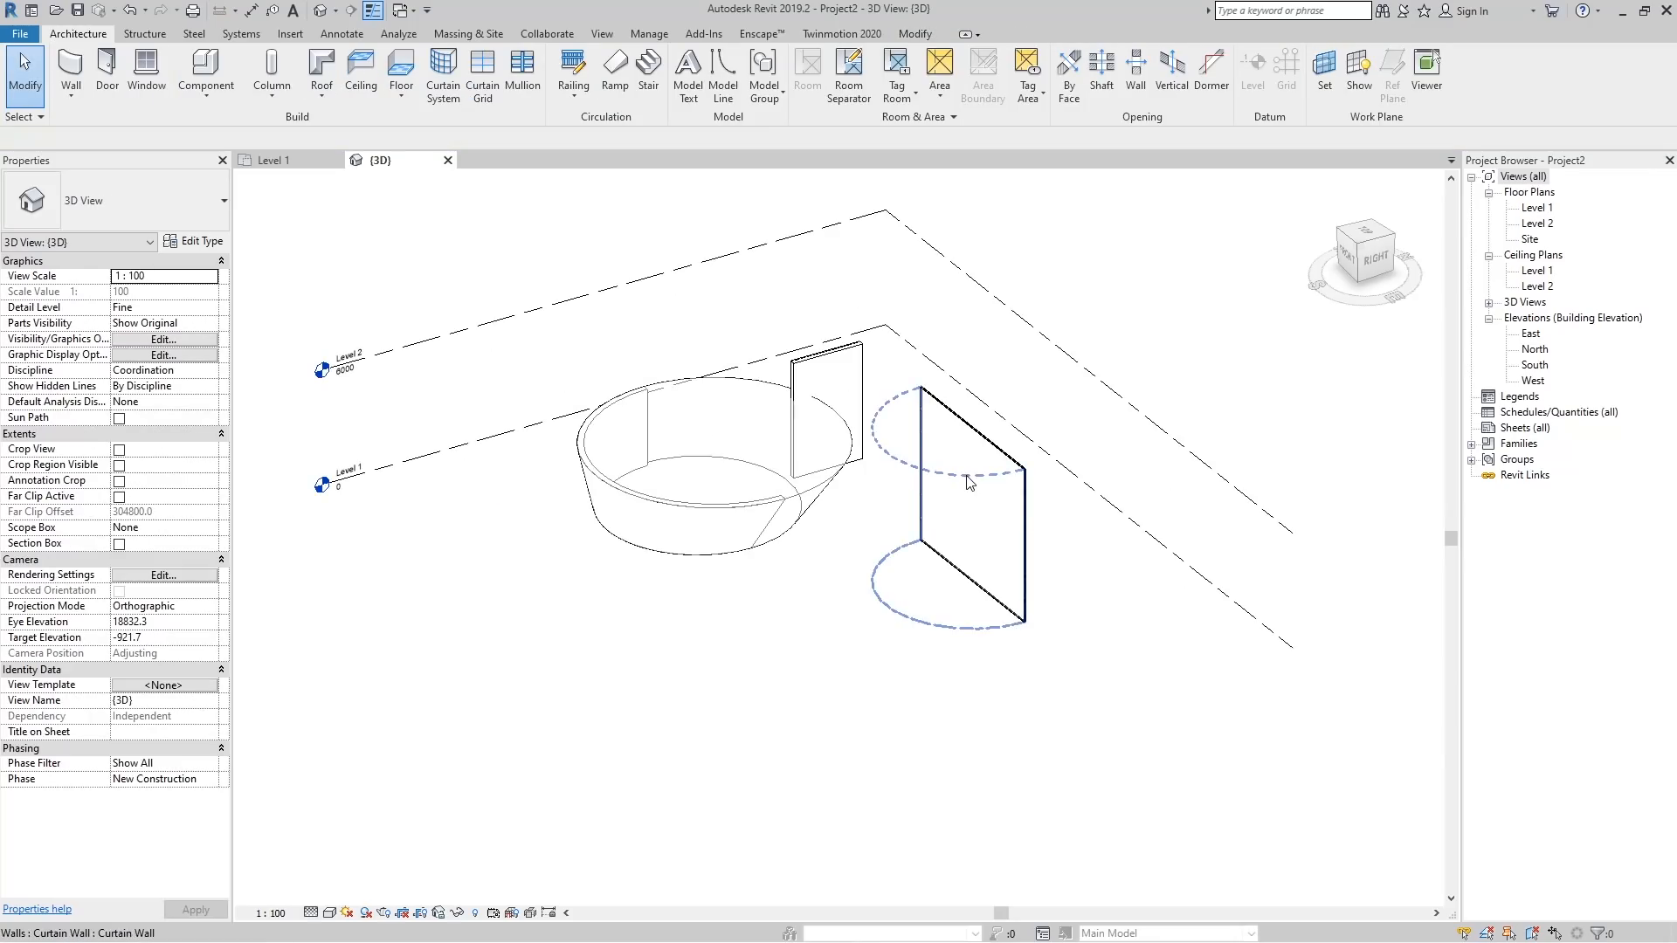
Set the vertical grid layout of the selected circular wall's Curtain Wall type to Fixed Number.
{"action": "scroll", "coordinate": [983, 448], "scroll_direction": "up", "scroll_amount": 2}
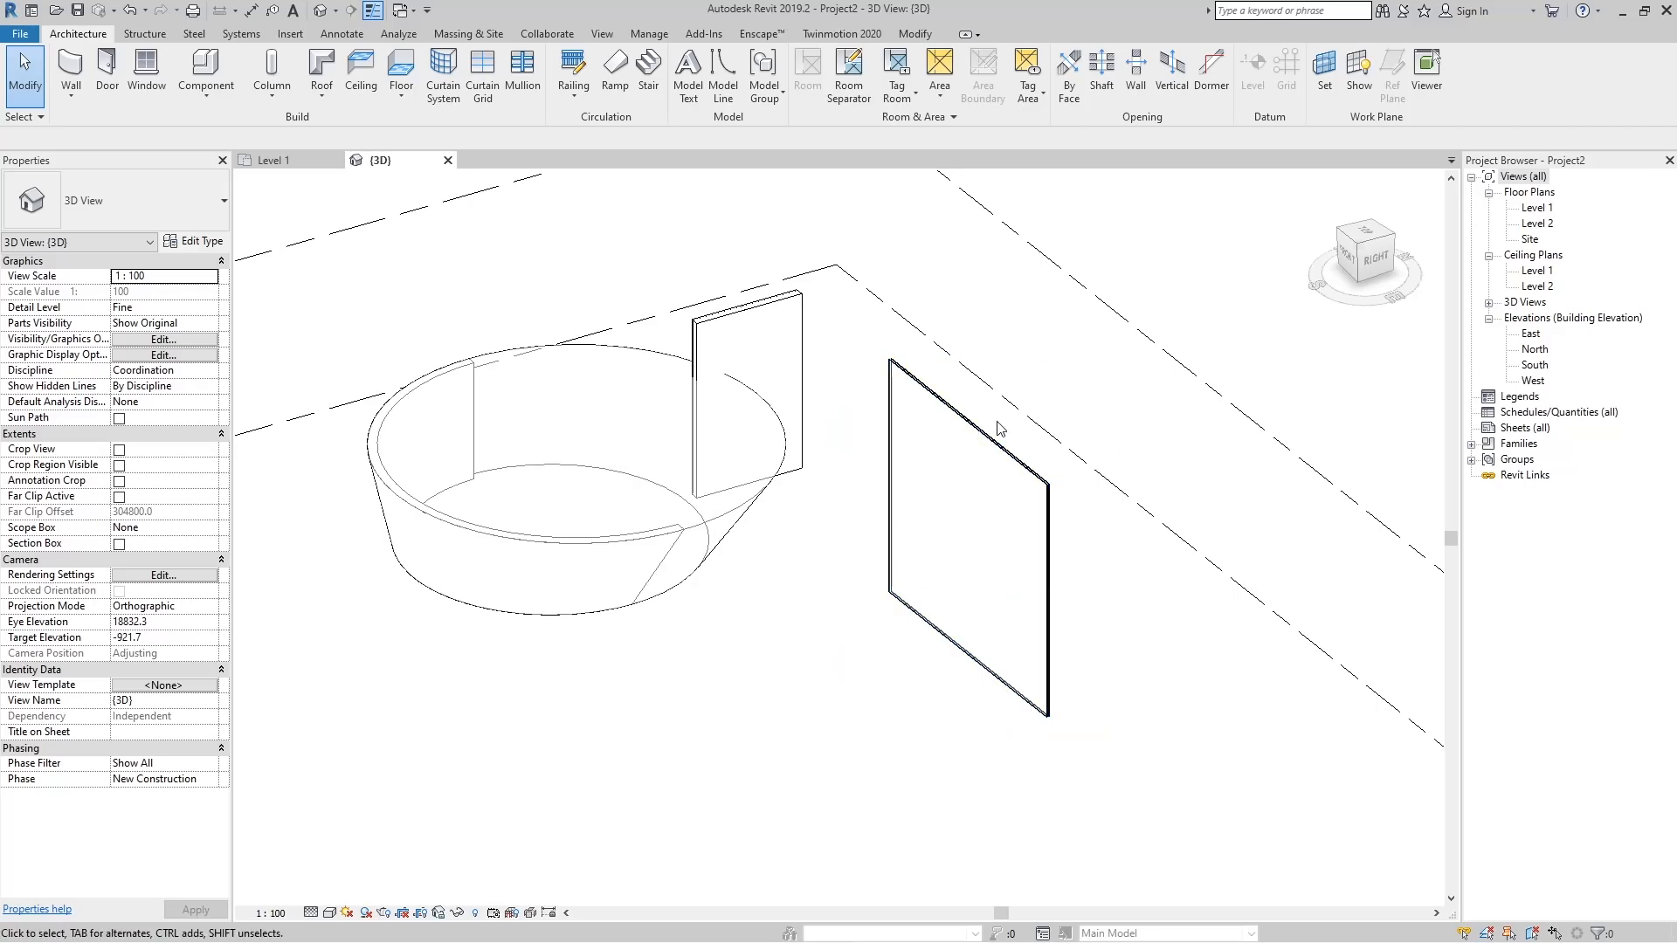
{"action": "left_click", "coordinate": [970, 432]}
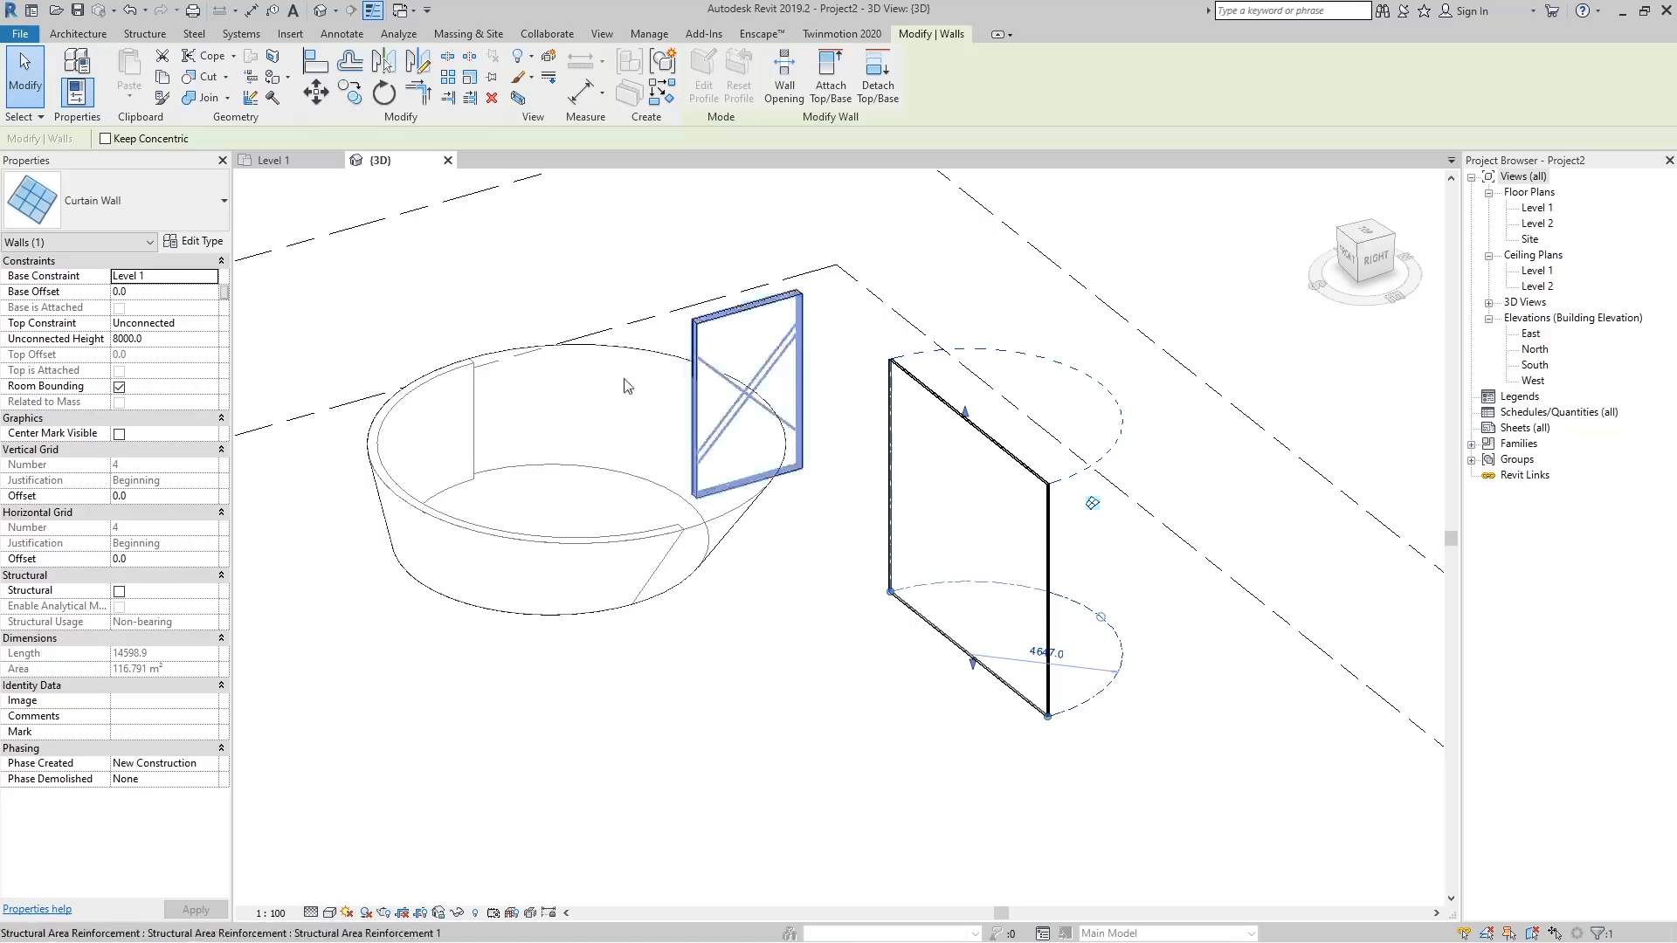
{"action": "left_click", "coordinate": [192, 242]}
{"action": "left_click_drag", "start_coordinate": [1161, 171], "coordinate": [554, 105]}
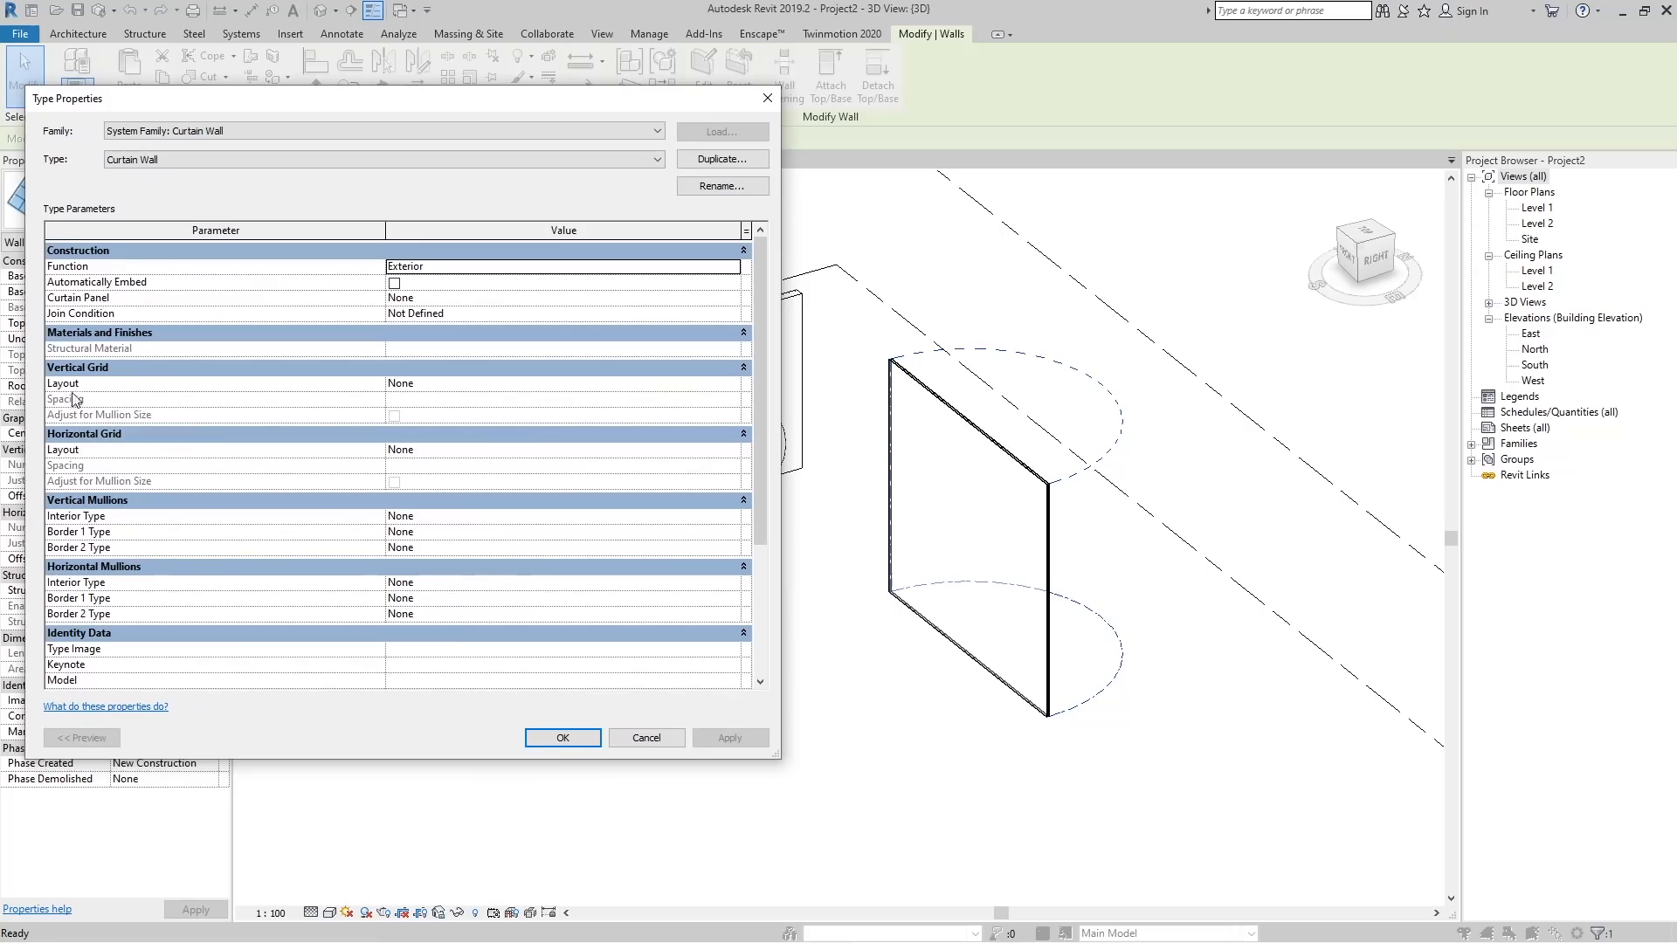
{"action": "left_click", "coordinate": [738, 384]}
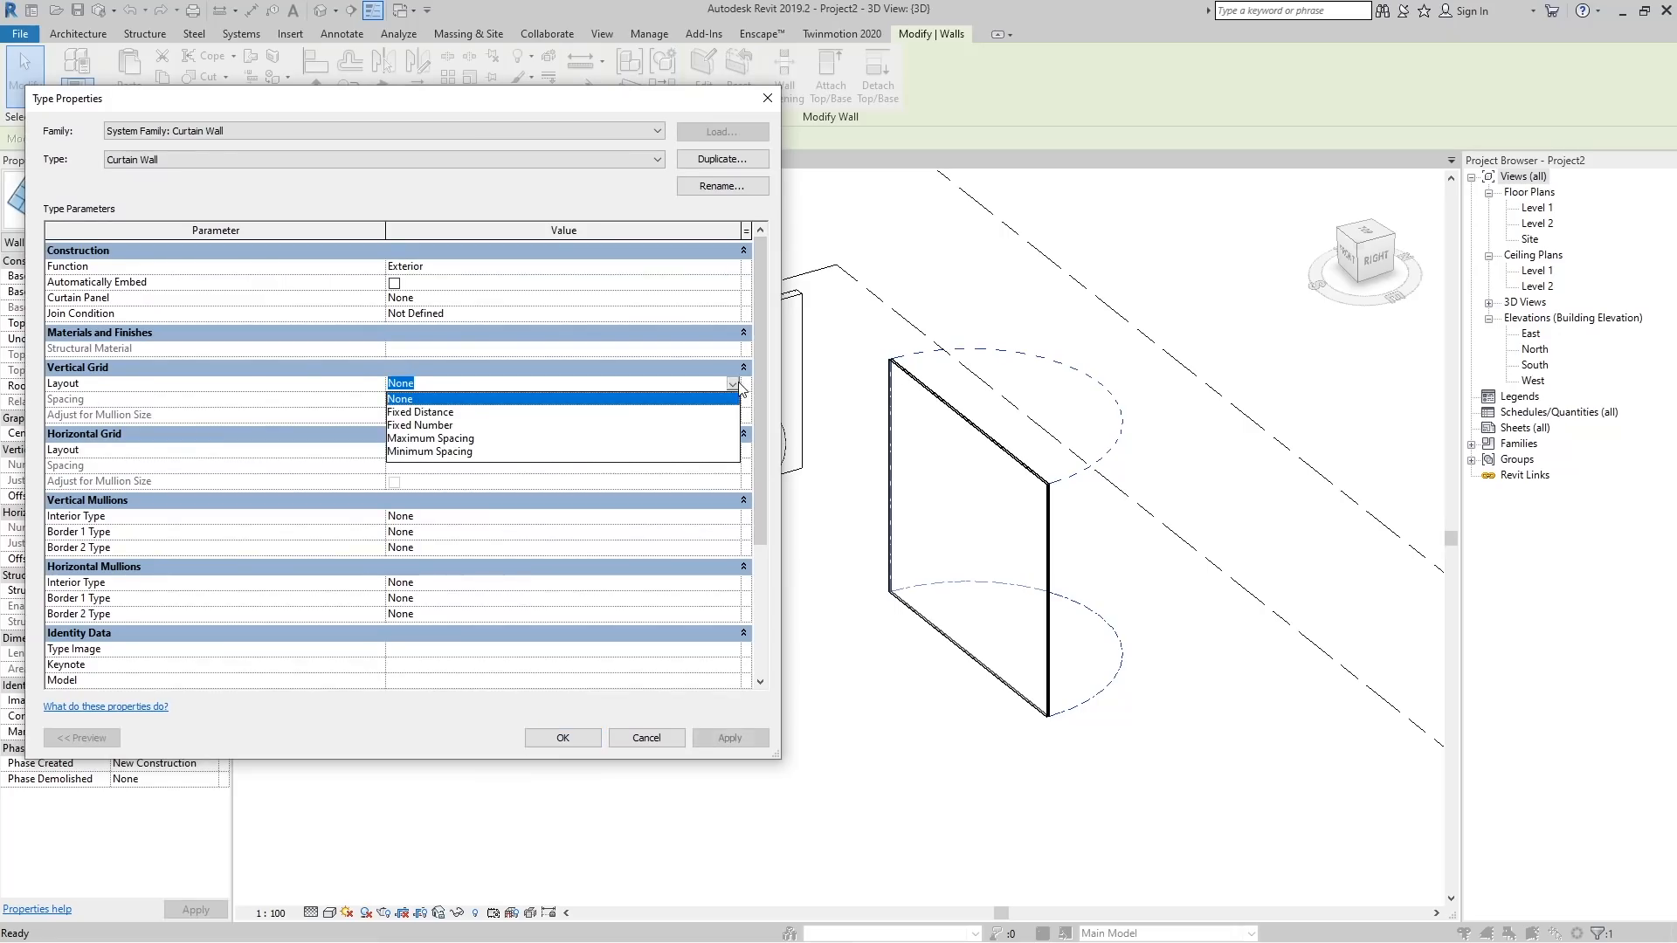
{"action": "left_click", "coordinate": [453, 426]}
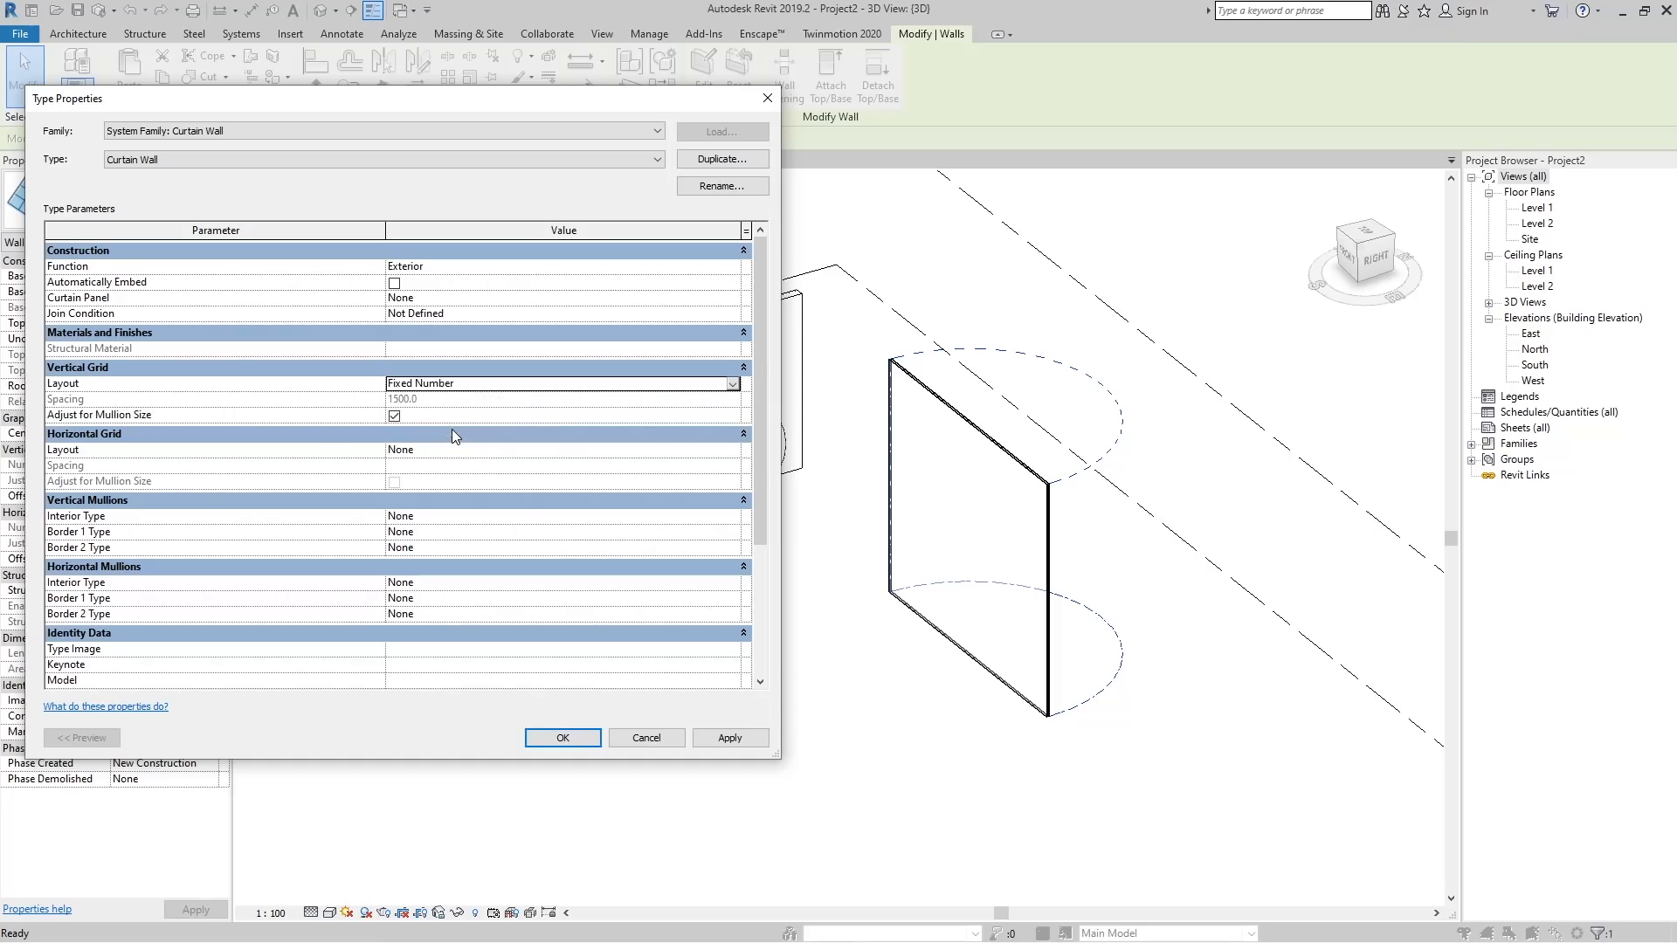
{"action": "left_click", "coordinate": [712, 738]}
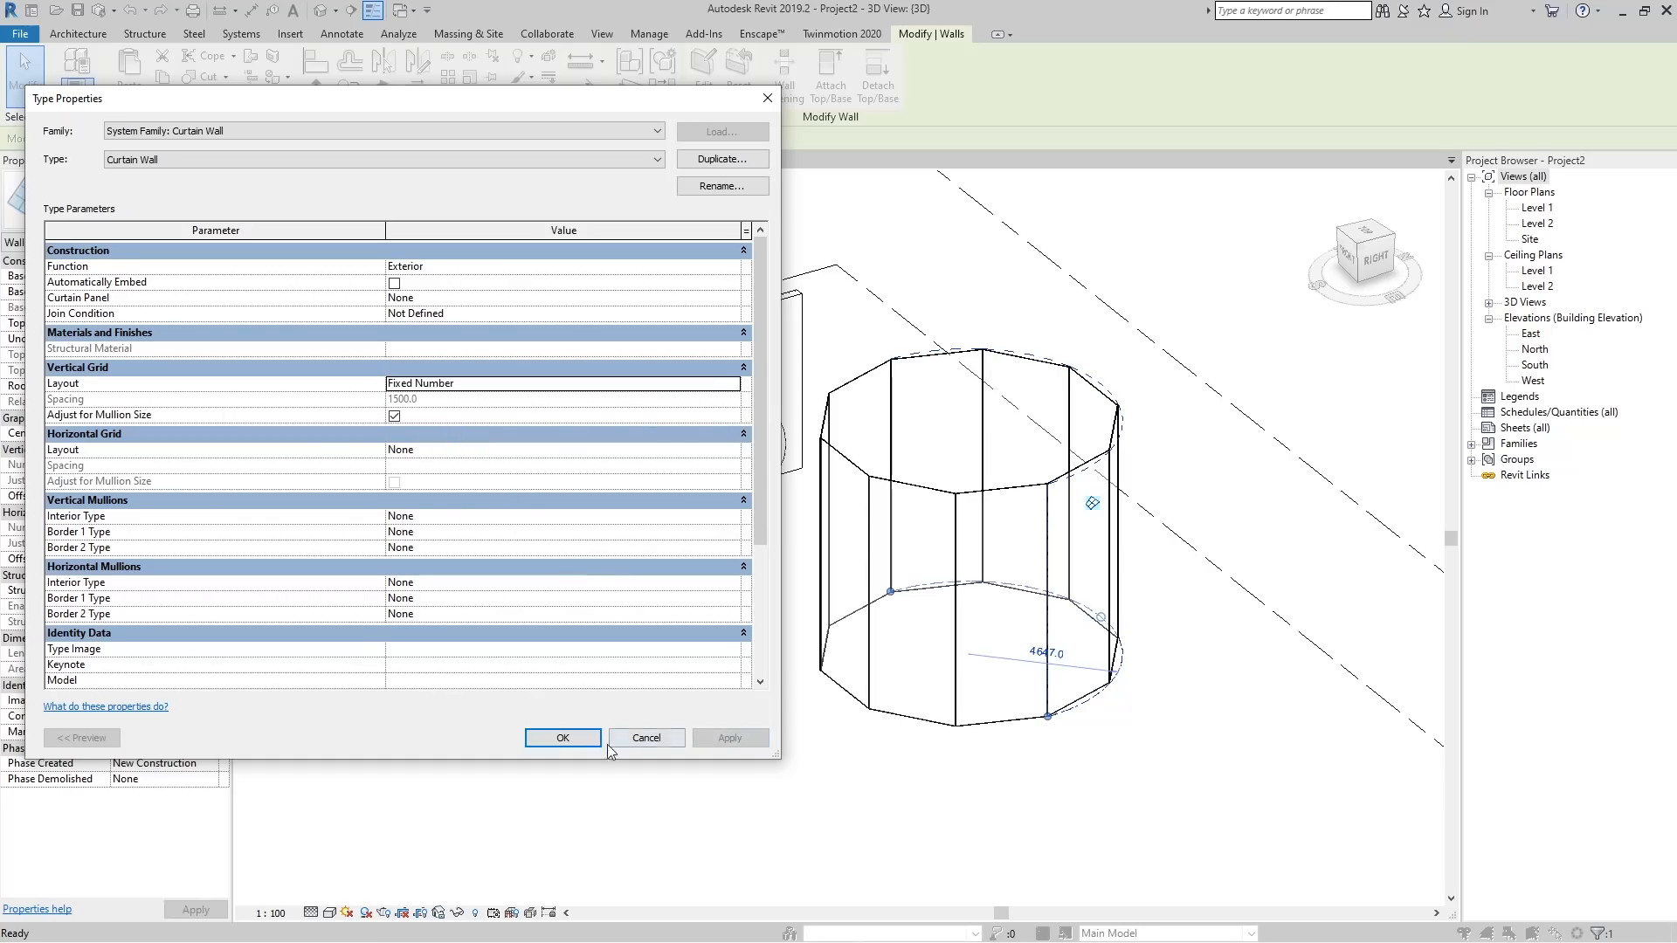
{"action": "left_click", "coordinate": [562, 738]}
Set the vertical grid number of one half of the circular curtain wall to 10.
{"action": "middle_click_drag", "start_coordinate": [965, 654], "coordinate": [1163, 784], "text": "shift"}
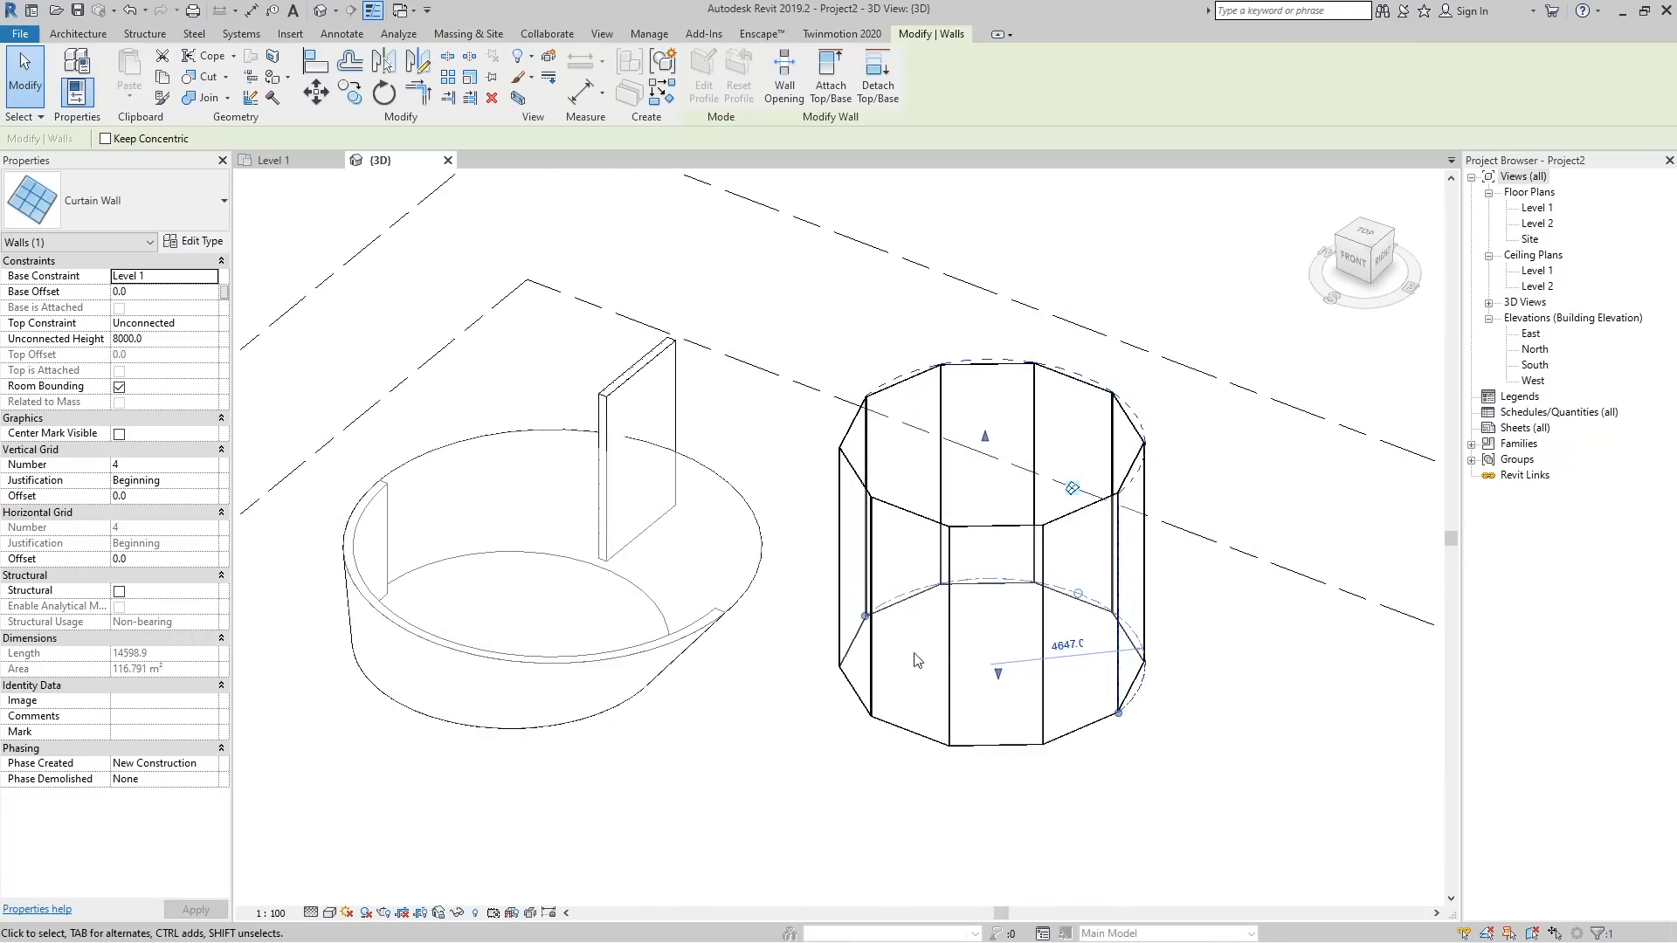
{"action": "left_click", "coordinate": [137, 467]}
{"action": "double_click", "coordinate": [135, 464]}
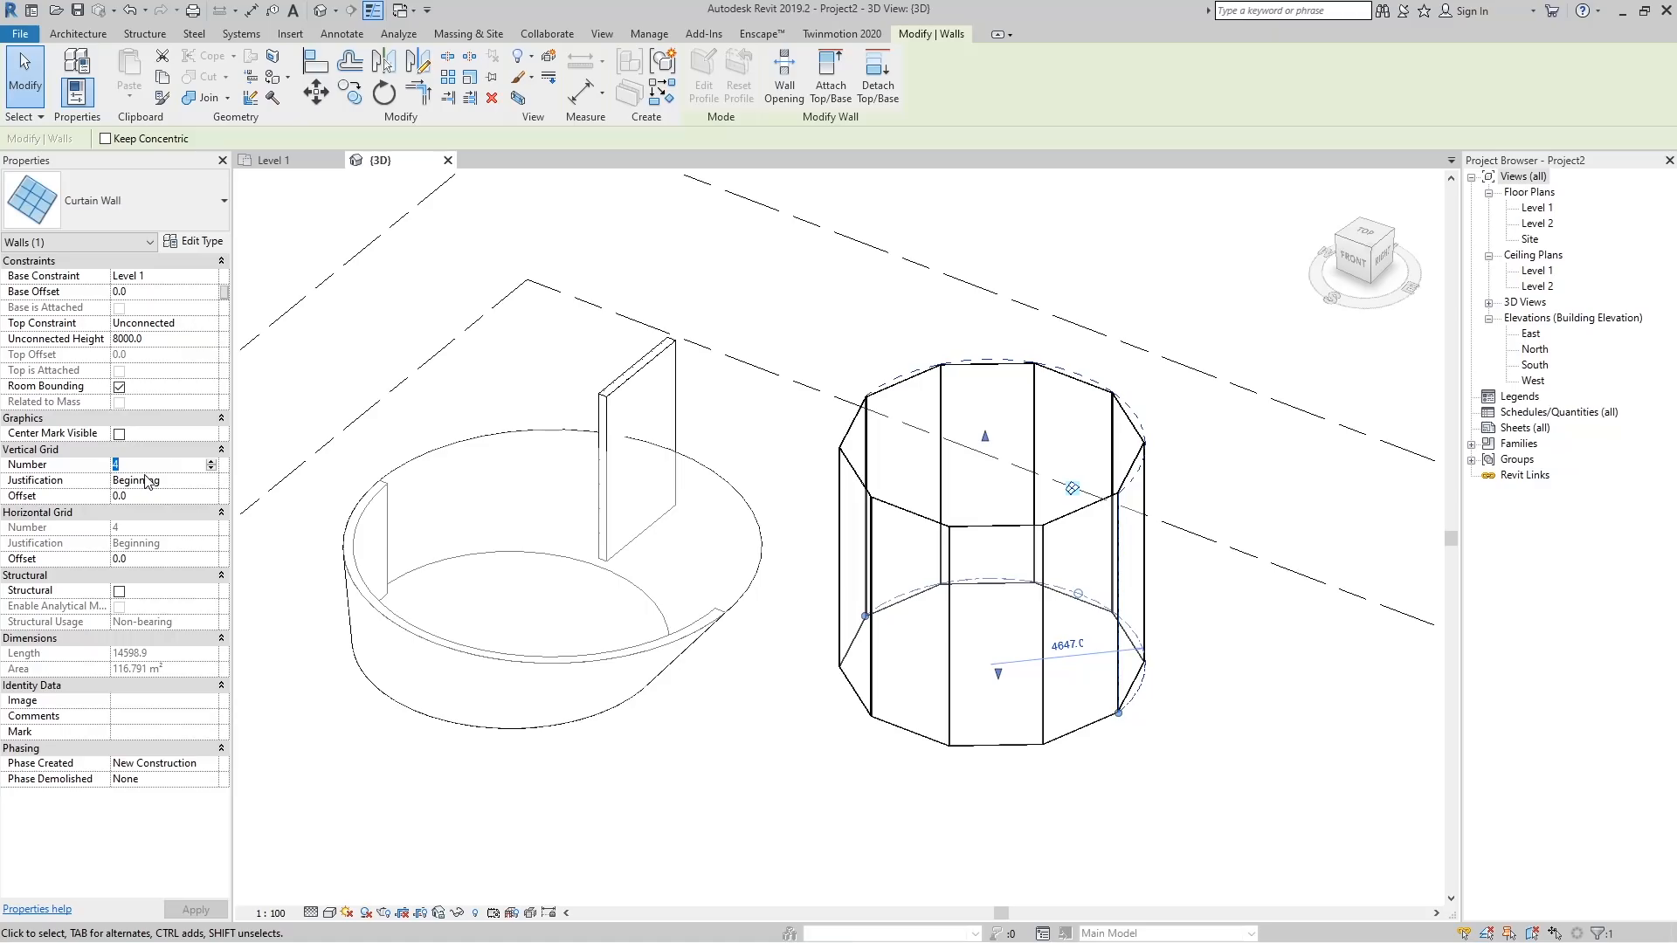
{"action": "type", "text": "10"}
{"action": "middle_click_drag", "start_coordinate": [1274, 613], "coordinate": [707, 584], "text": "shift"}
{"action": "left_click", "coordinate": [708, 584]}
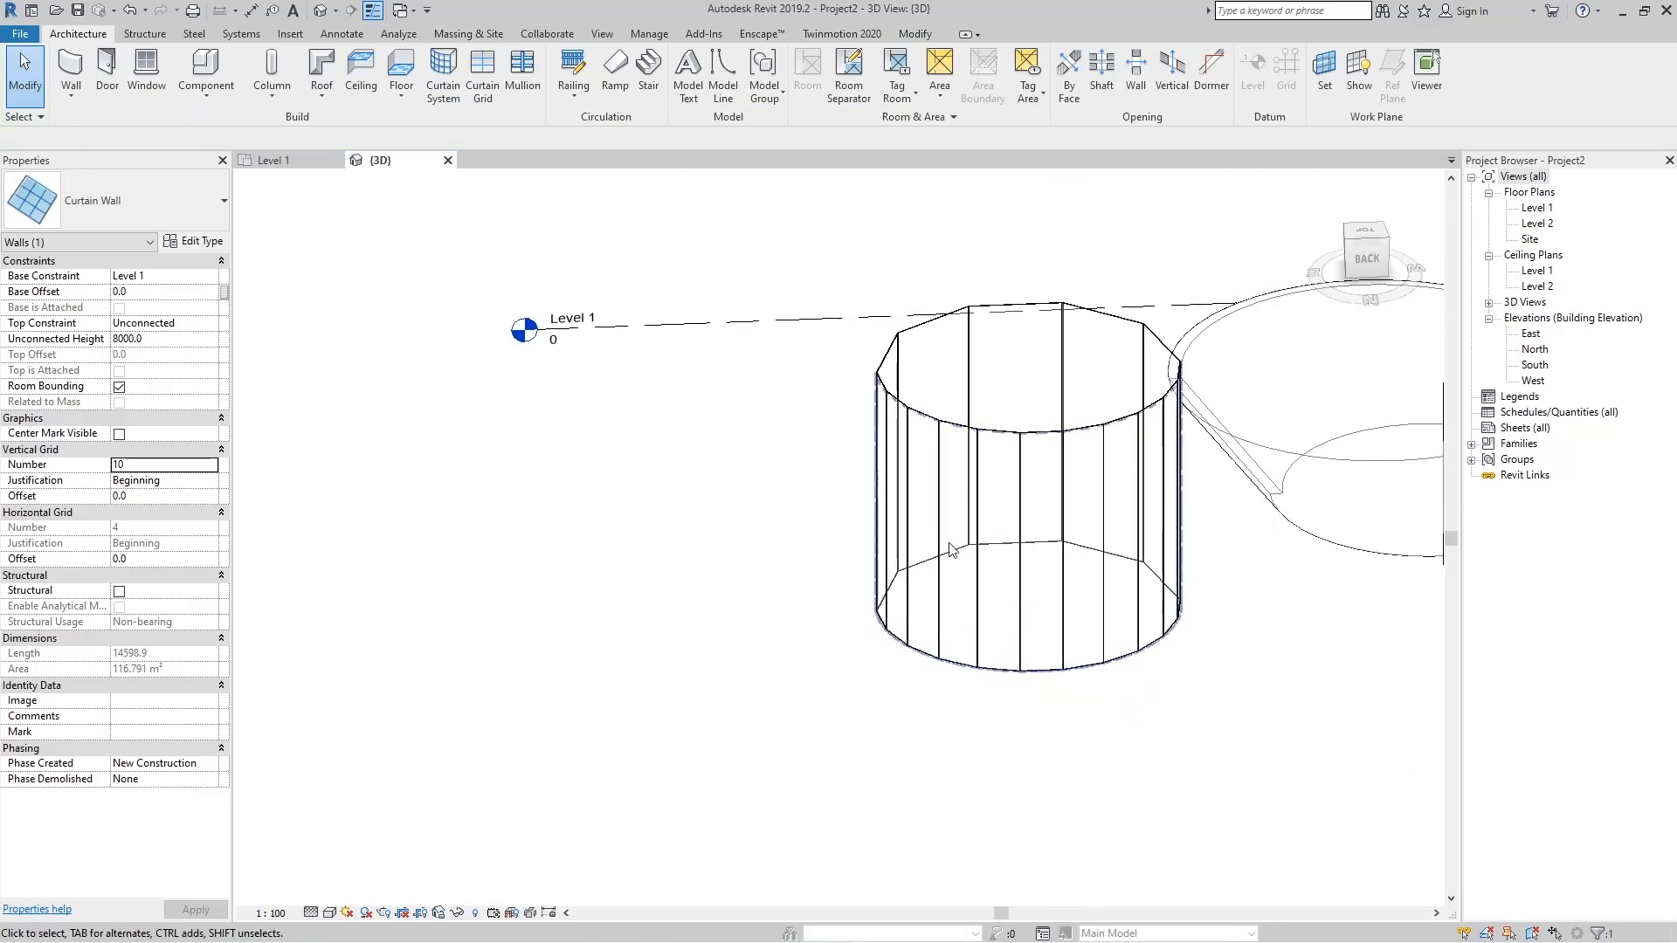
Set the vertical grid number of the other half of the circular curtain wall to 8.
{"action": "left_click", "coordinate": [998, 312]}
{"action": "left_click", "coordinate": [157, 464]}
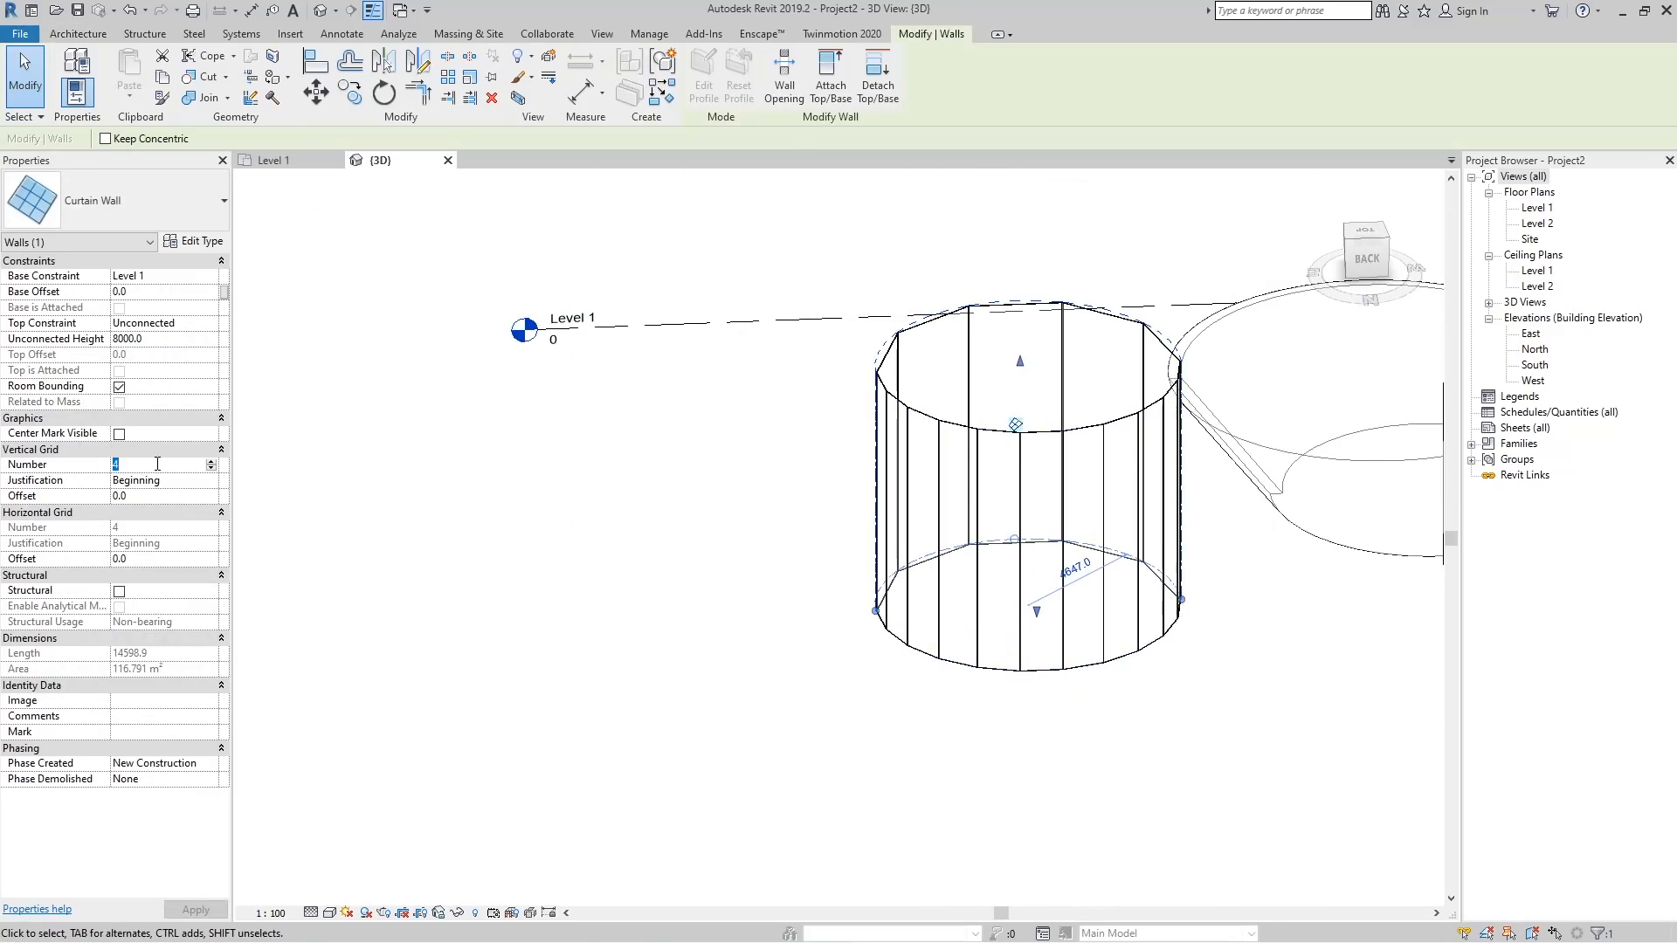
{"action": "type", "text": "8"}
{"action": "left_click", "coordinate": [708, 599]}
{"action": "middle_click_drag", "start_coordinate": [708, 599], "coordinate": [1142, 569], "text": "shift"}
{"action": "left_click", "coordinate": [1086, 496]}
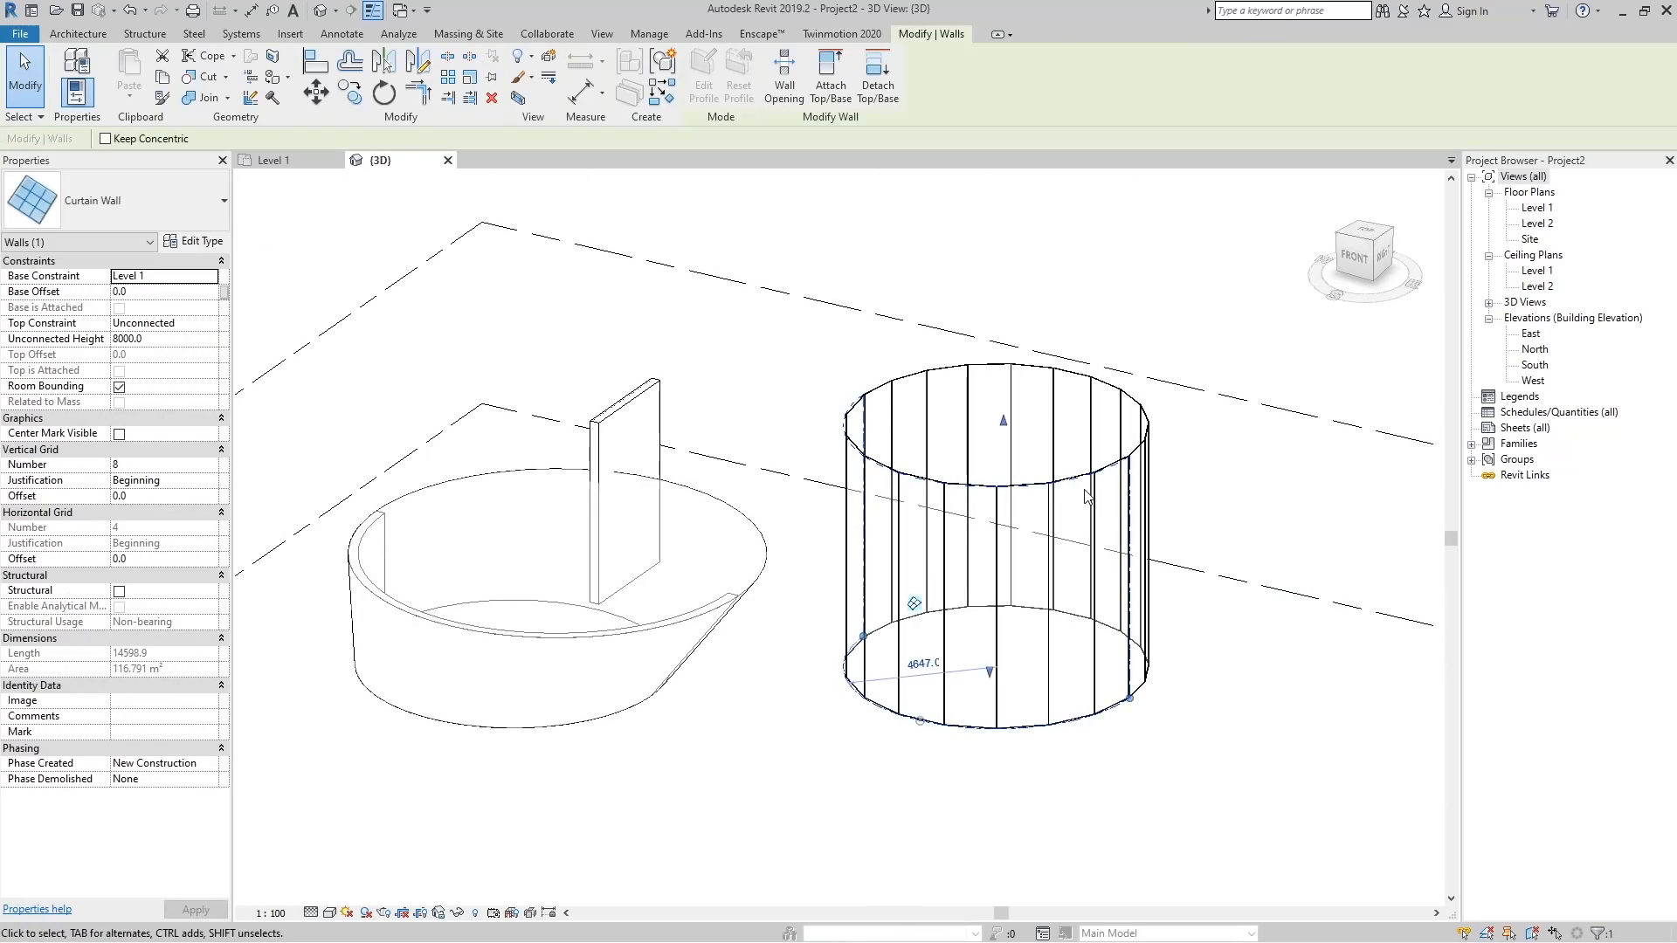
{"action": "scroll", "coordinate": [1083, 578], "scroll_direction": "up", "scroll_amount": 2}
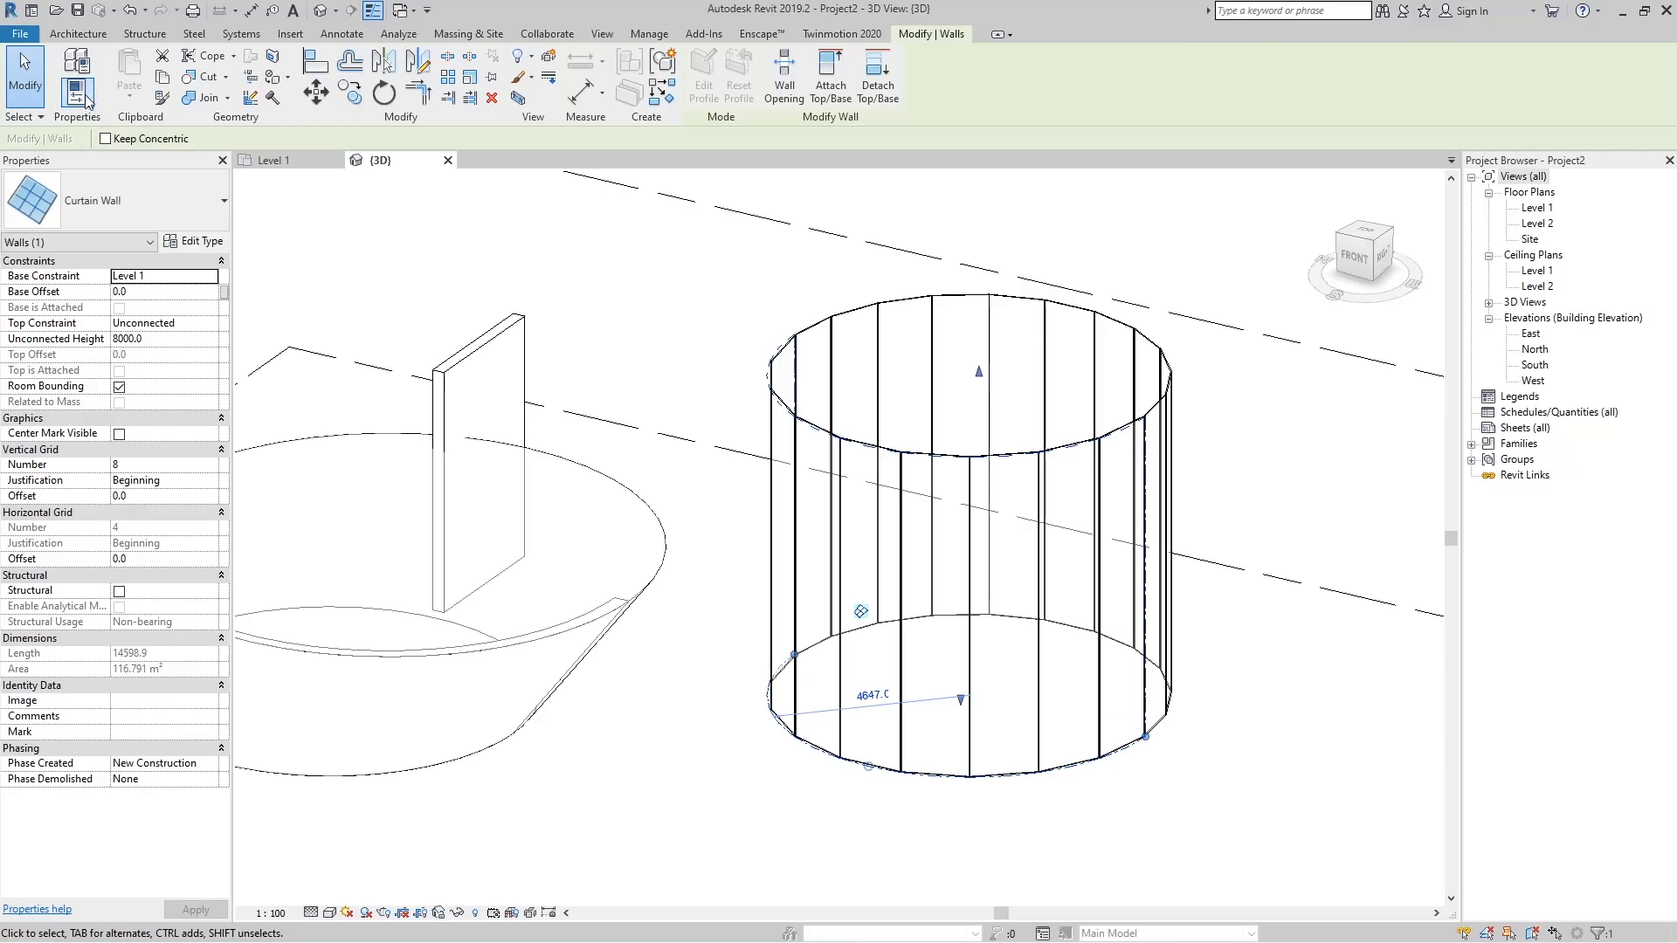
Add a horizontal curtain grid line across all segments of one curtain wall half, about 5700 mm above its base.
{"action": "left_click", "coordinate": [89, 35]}
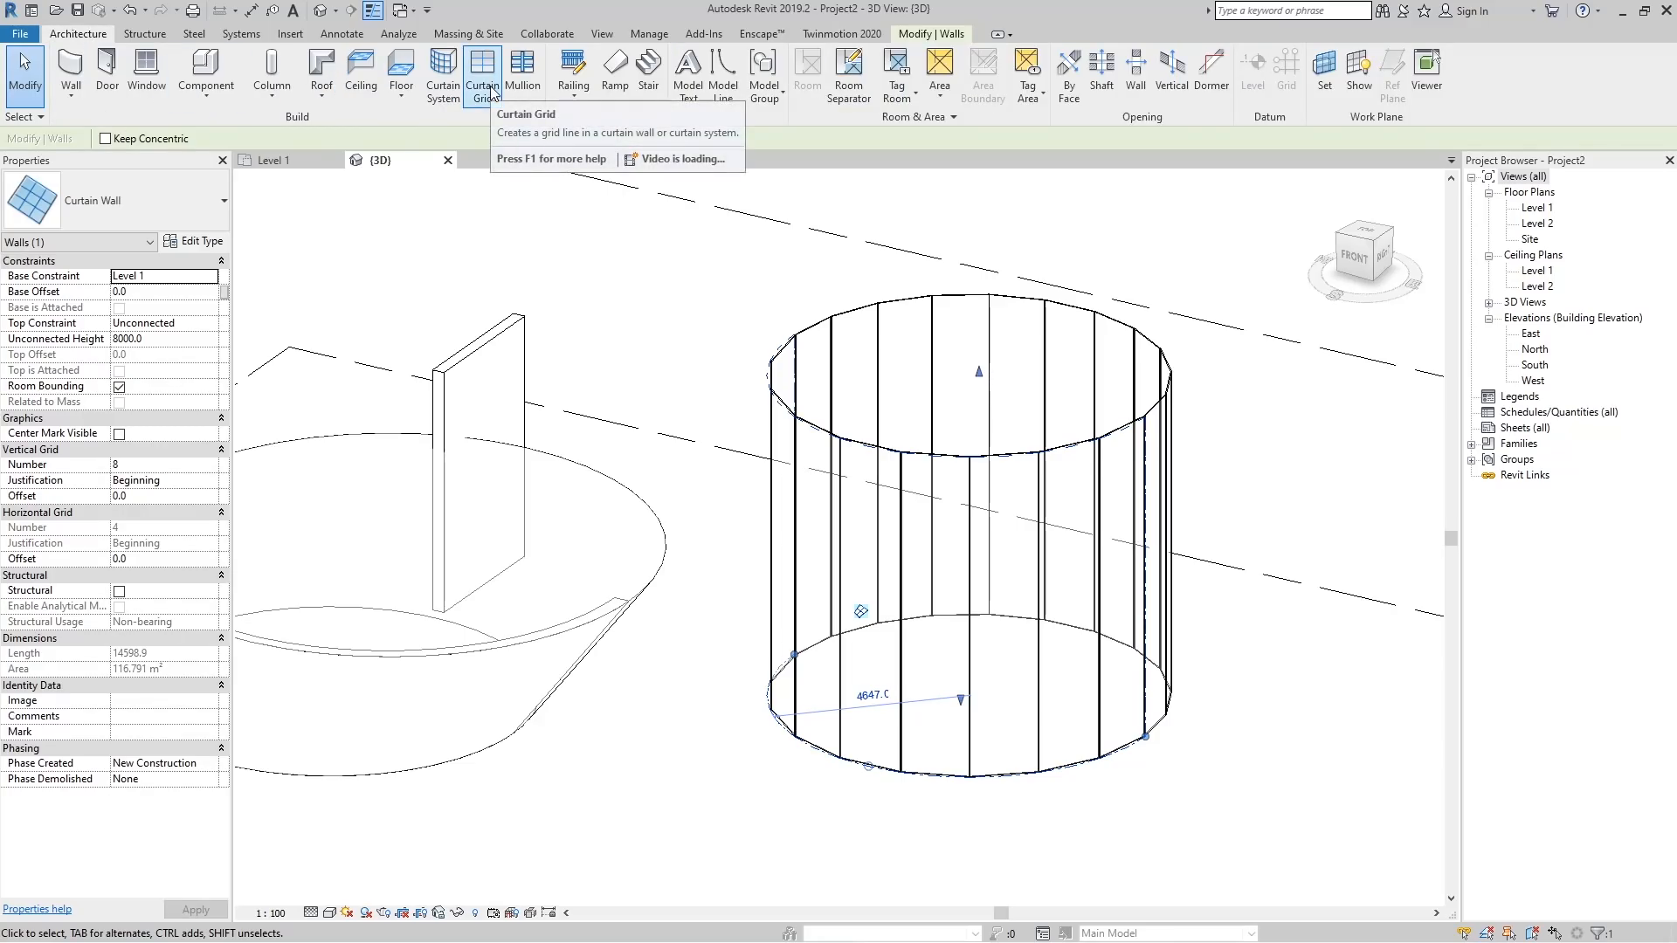
{"action": "left_click", "coordinate": [493, 92]}
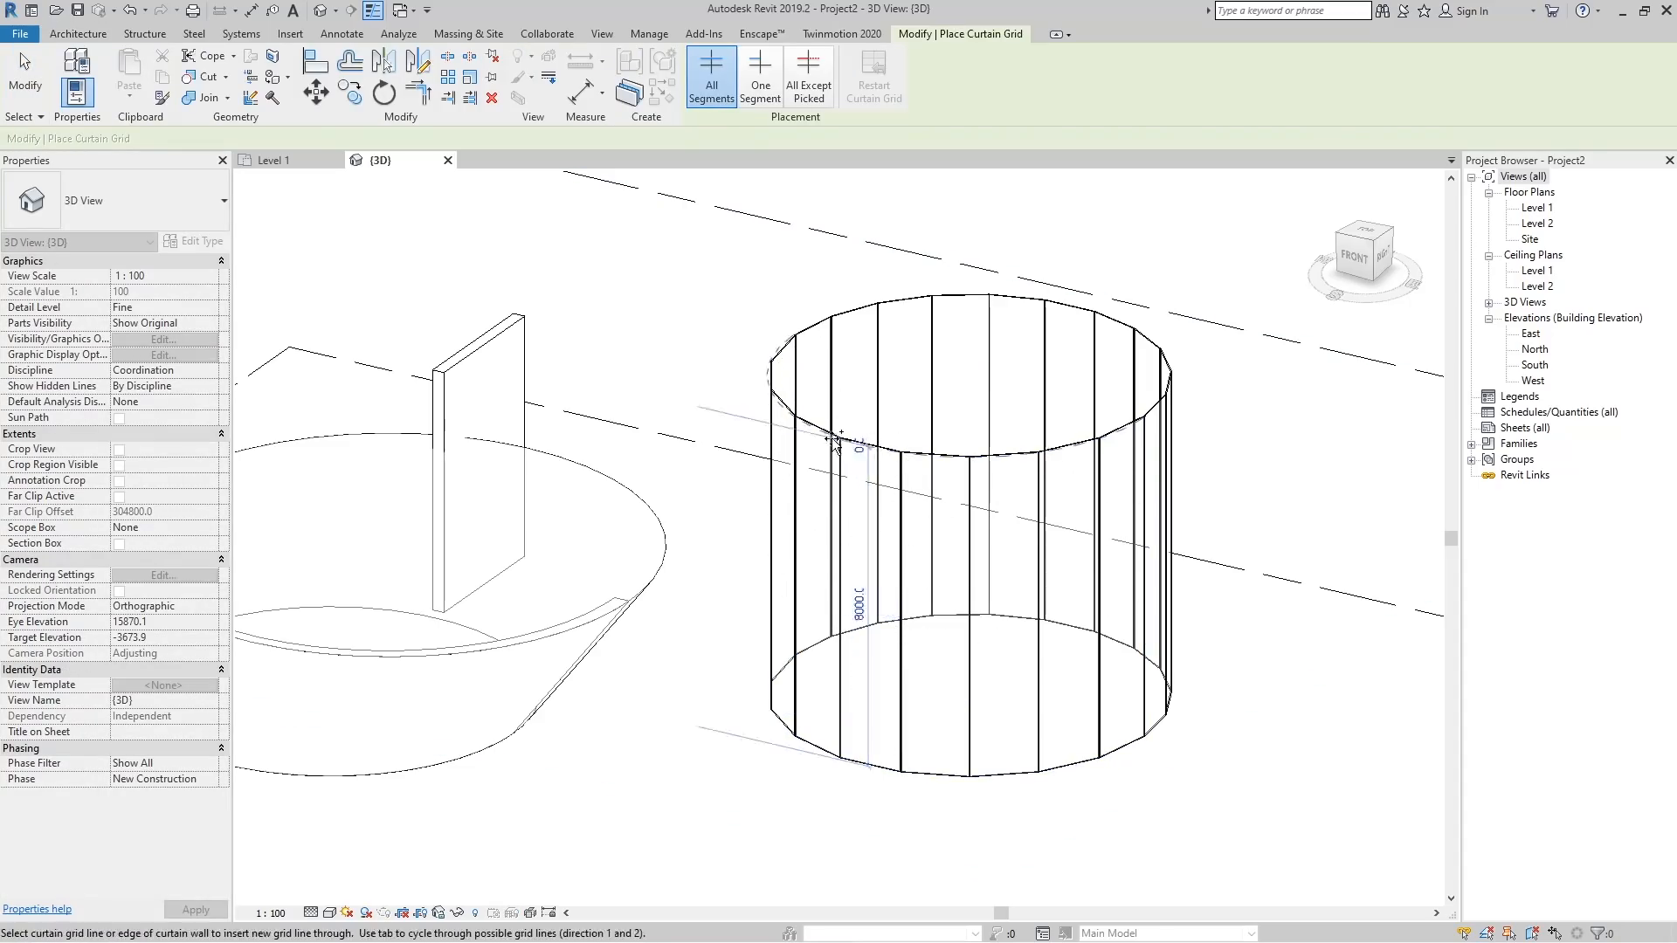
{"action": "left_click", "coordinate": [867, 534]}
{"action": "middle_click_drag", "start_coordinate": [868, 535], "coordinate": [963, 605], "text": "shift"}
Place 50mm x 150mm rectangular mullions on all grid lines of both halves of the circular curtain wall.
{"action": "left_click", "coordinate": [87, 35]}
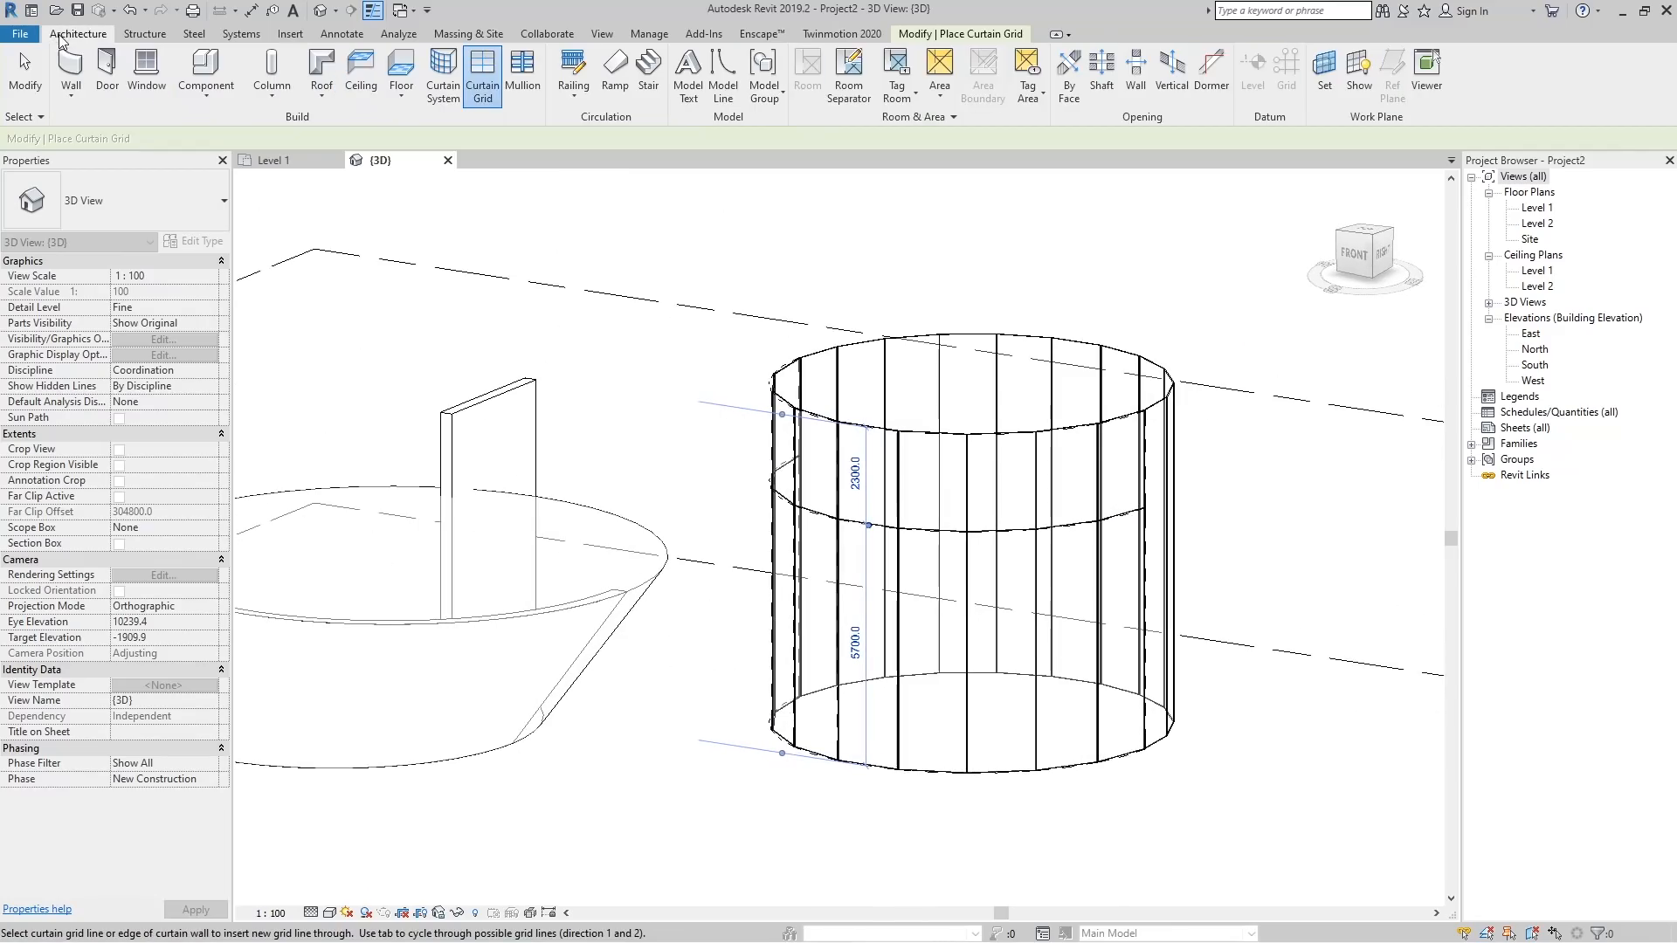
{"action": "left_click", "coordinate": [531, 92]}
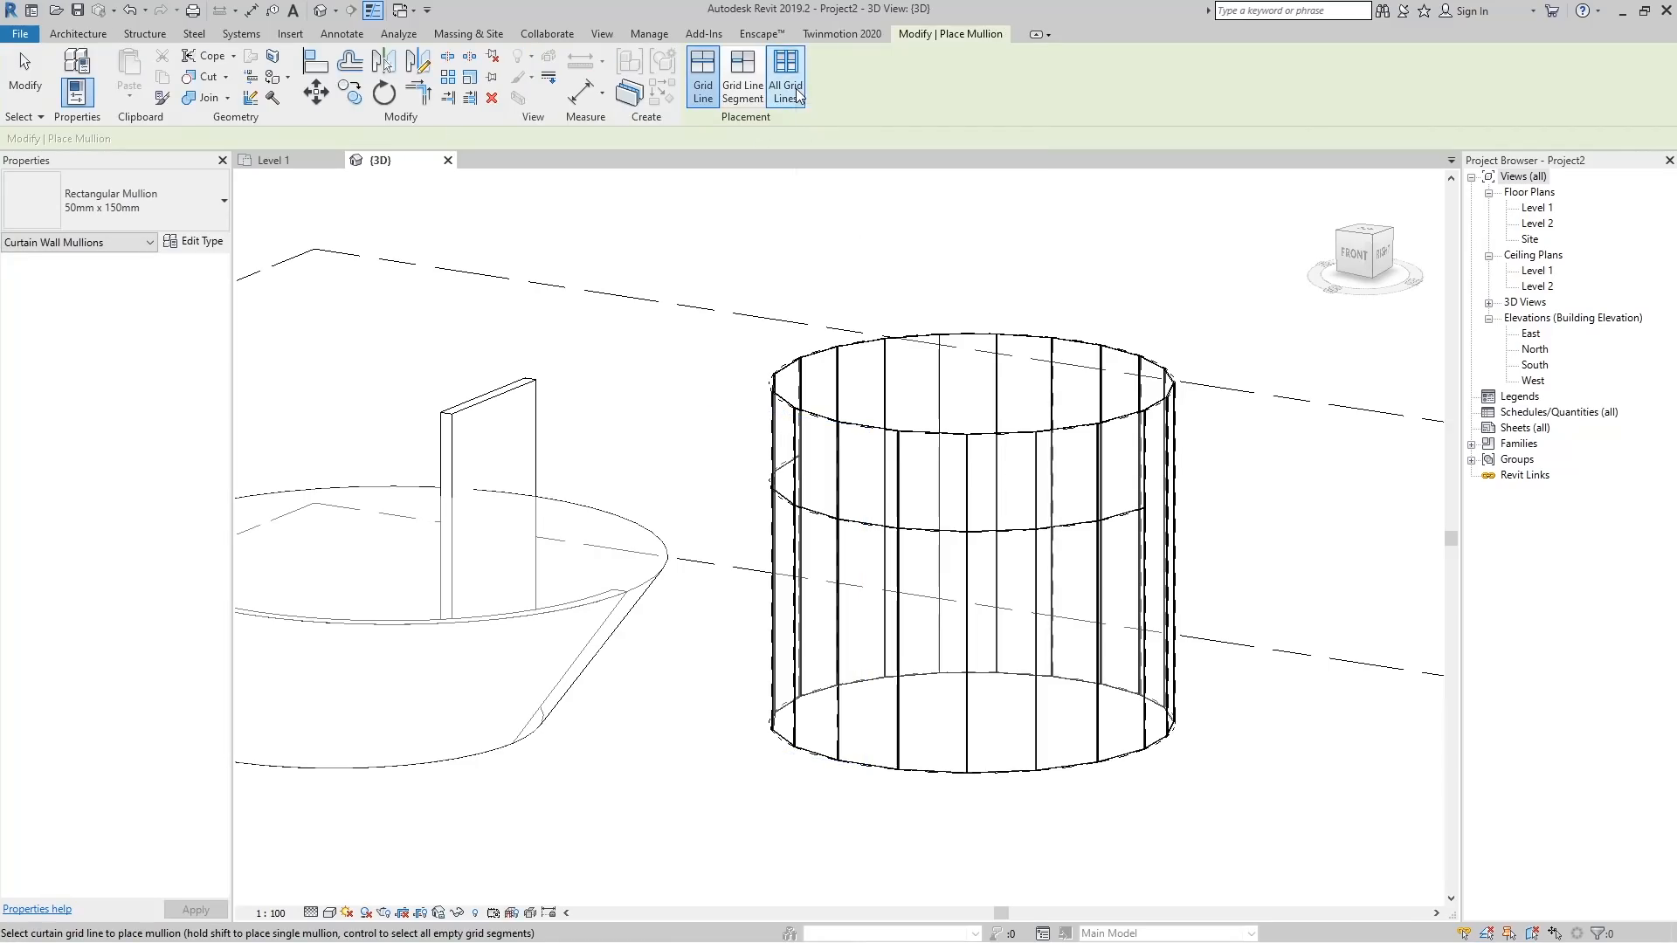
{"action": "left_click", "coordinate": [797, 96]}
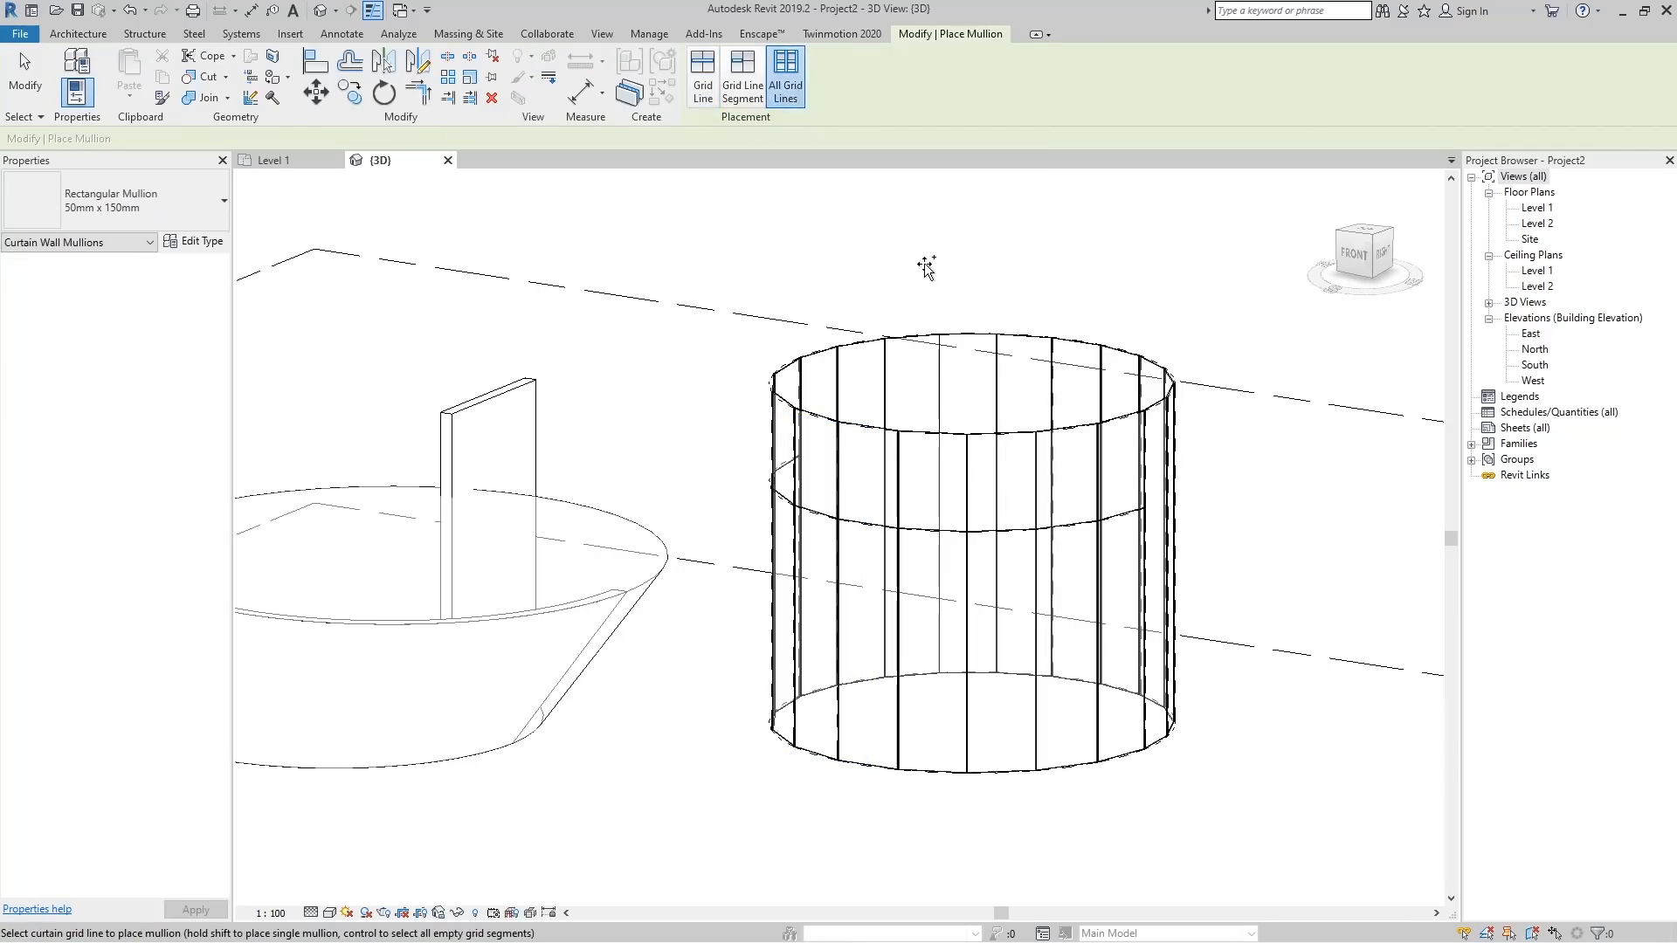
{"action": "left_click", "coordinate": [948, 435]}
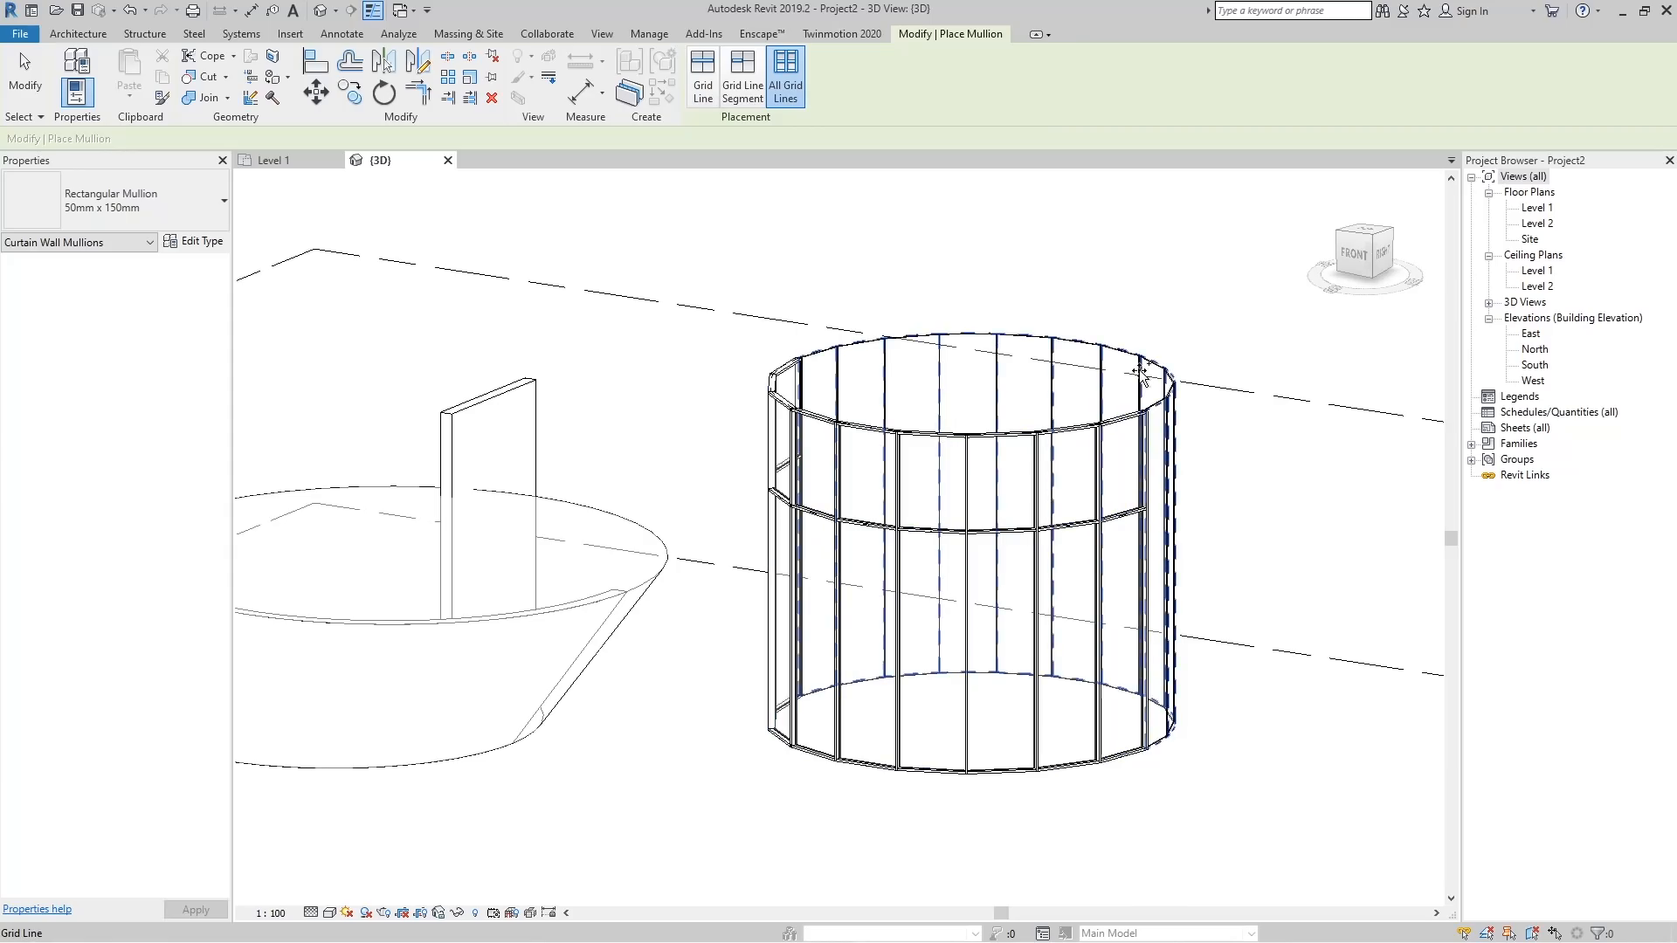
{"action": "key", "text": "Escape"}
{"action": "middle_click_drag", "start_coordinate": [1201, 542], "coordinate": [954, 616], "text": "shift"}
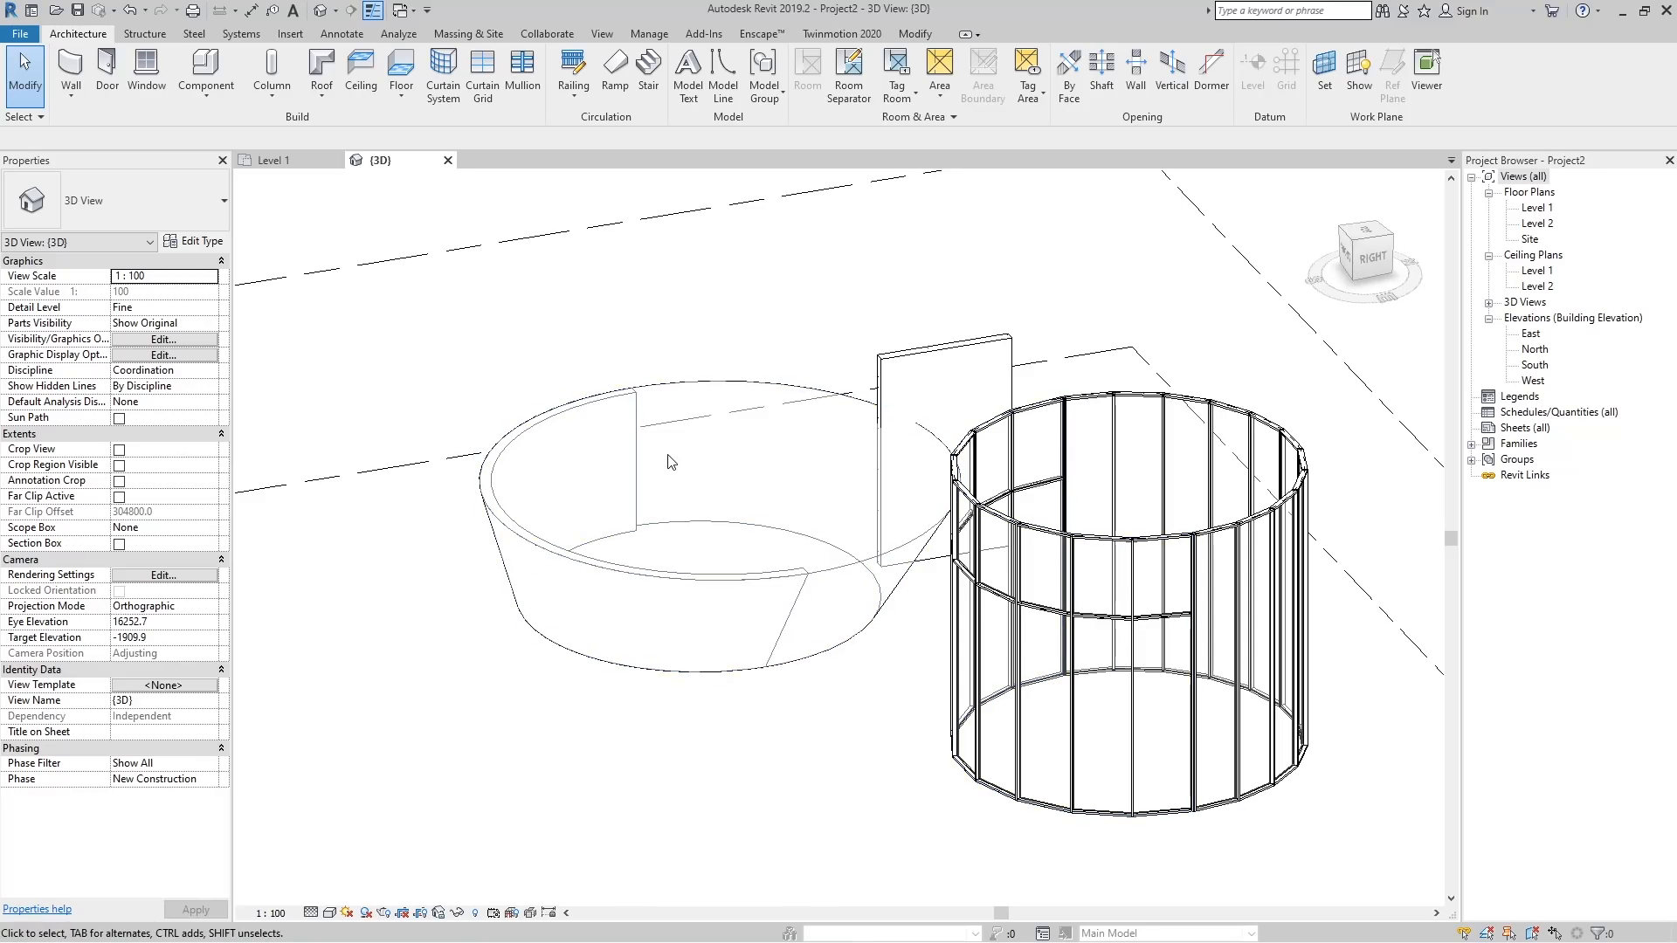
Create a 1500 x 3000mm curtain system on the half of the mass's sloped side that has no wall.
{"action": "middle_click_drag", "start_coordinate": [657, 549], "coordinate": [661, 625], "text": "shift"}
{"action": "scroll", "coordinate": [1186, 636], "scroll_direction": "down", "scroll_amount": 3}
{"action": "scroll", "coordinate": [917, 550], "scroll_direction": "up", "scroll_amount": 3}
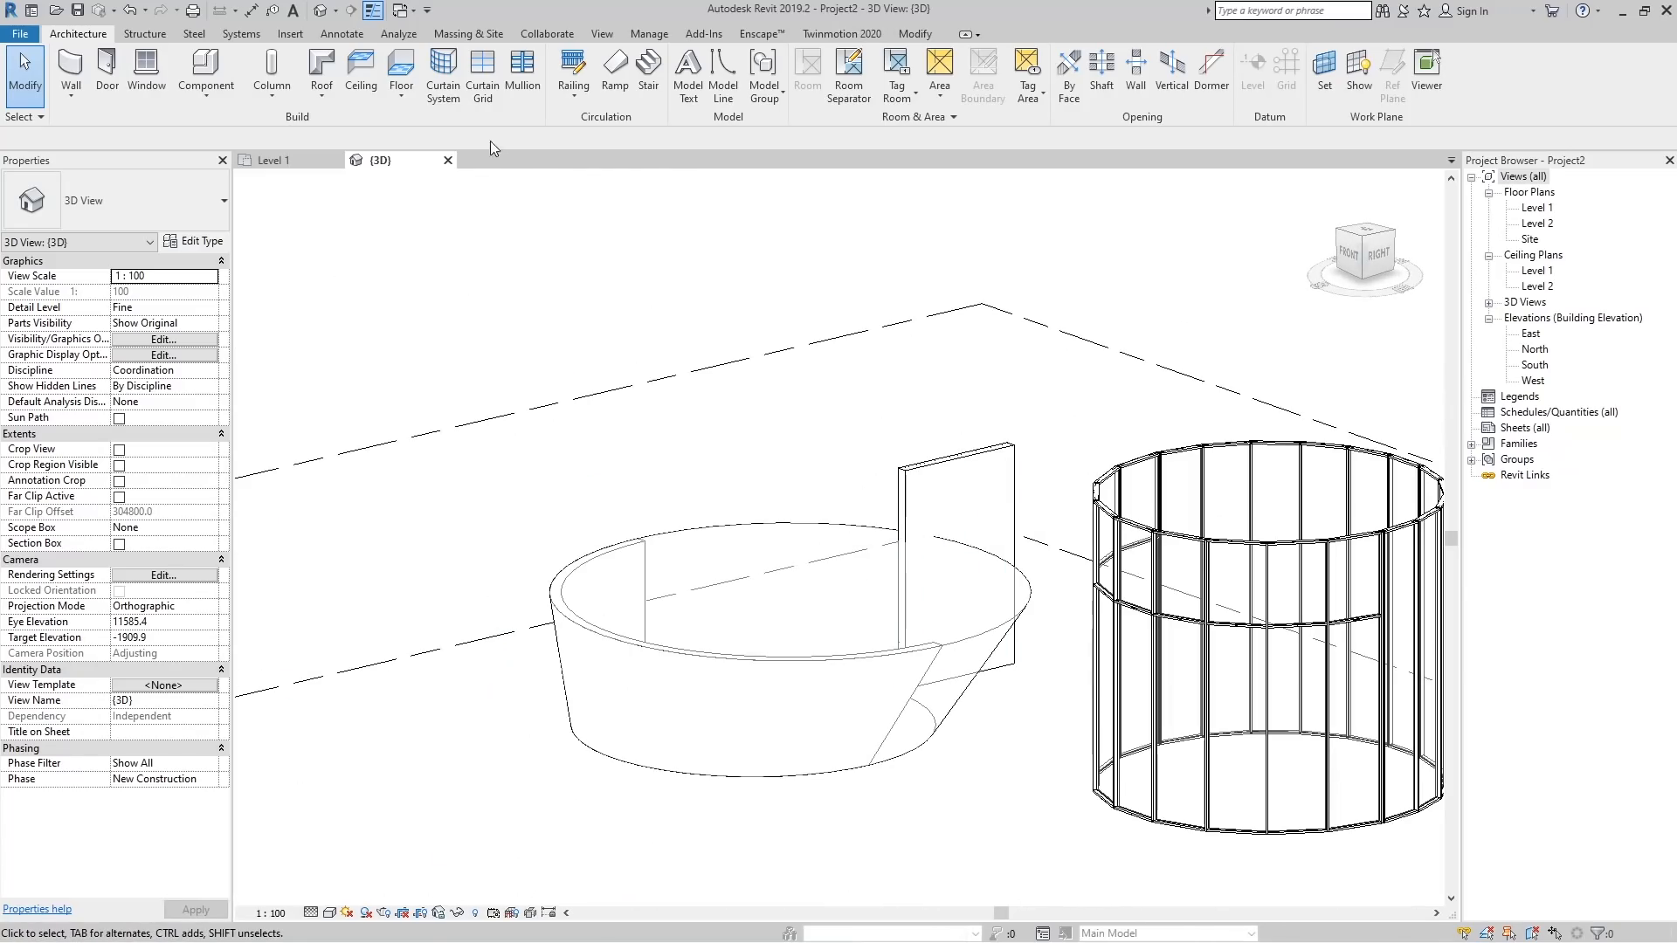
{"action": "left_click", "coordinate": [444, 91]}
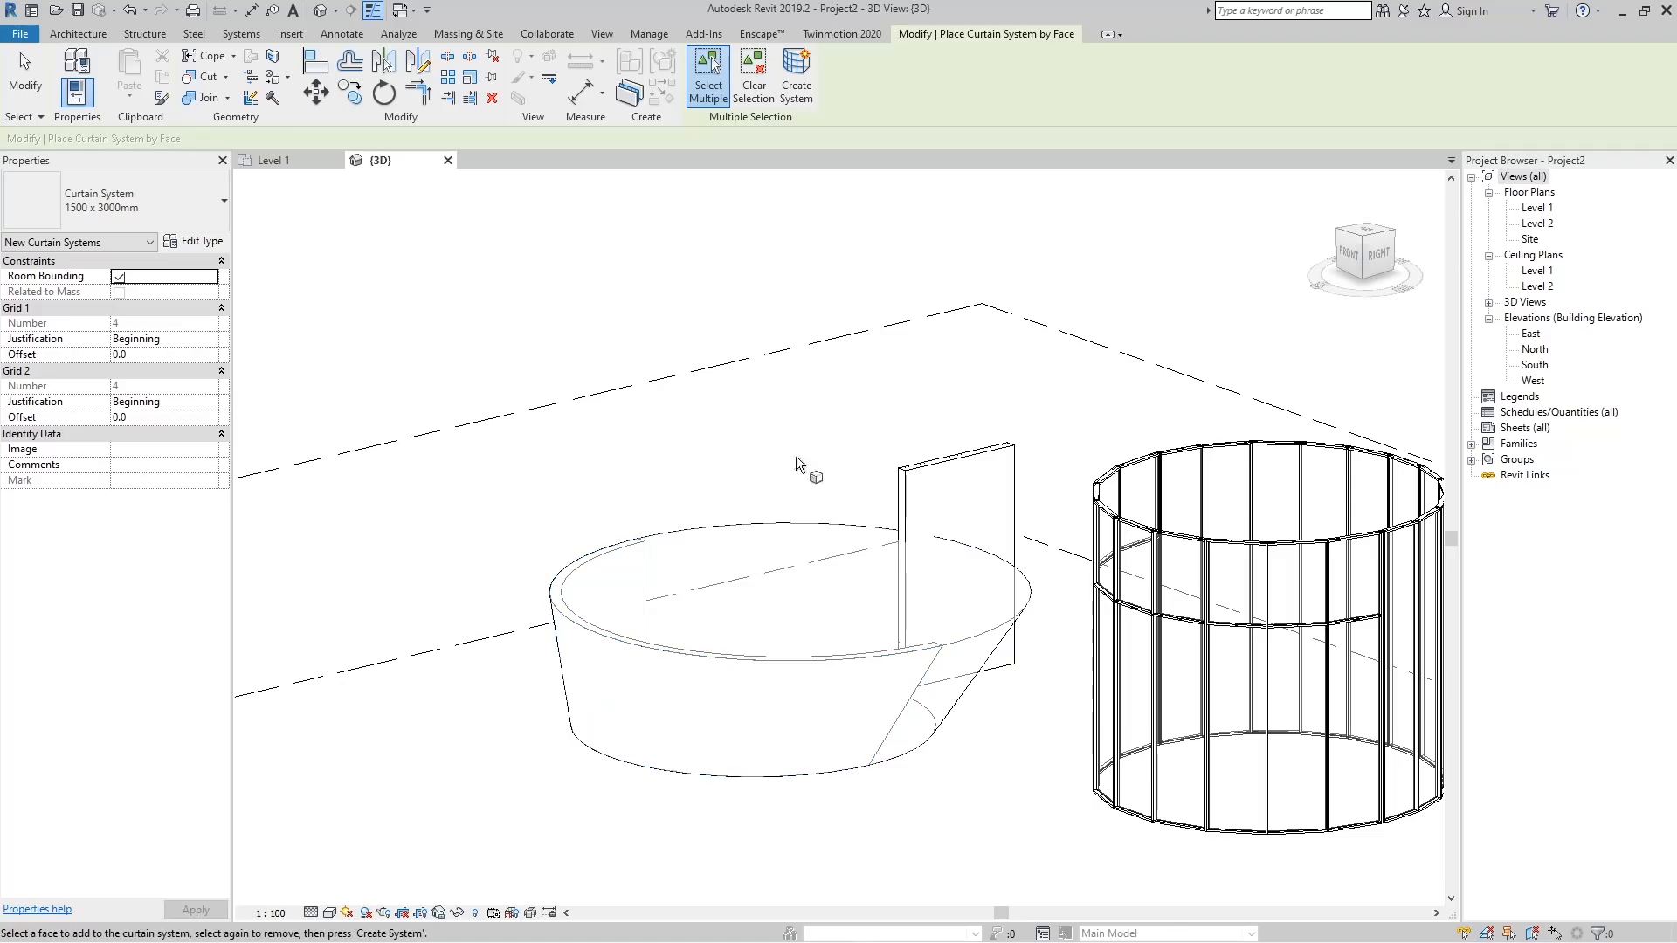
{"action": "left_click", "coordinate": [993, 662]}
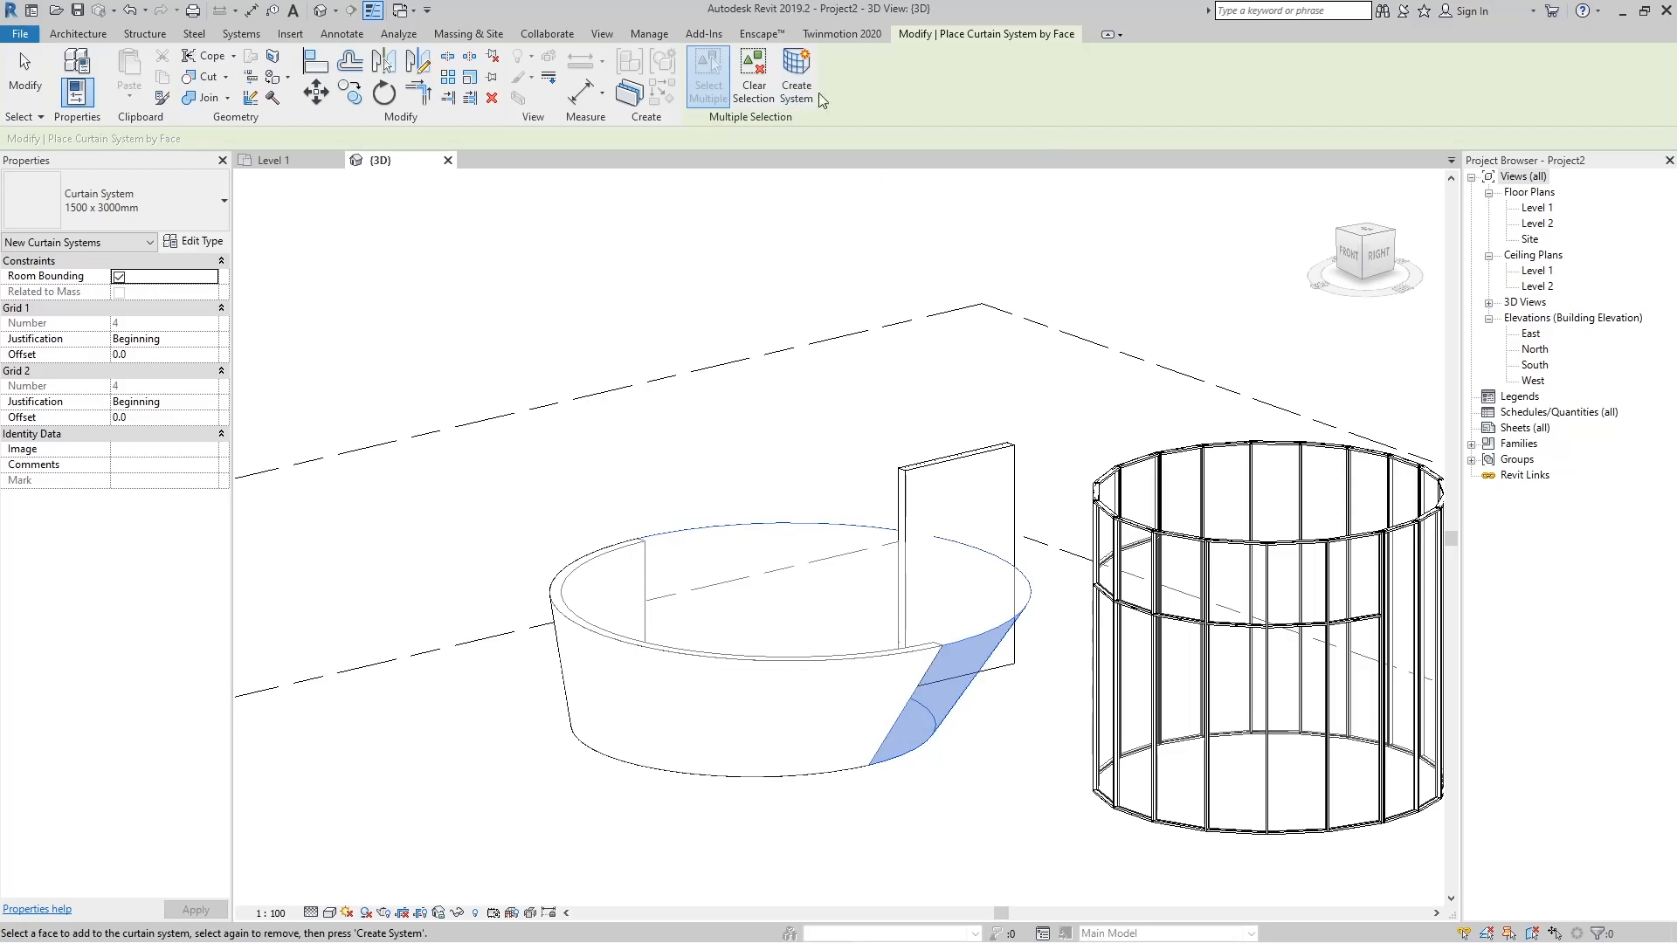
{"action": "left_click", "coordinate": [798, 76]}
{"action": "middle_click_drag", "start_coordinate": [1046, 568], "coordinate": [644, 516], "text": "shift"}
{"action": "scroll", "coordinate": [644, 516], "scroll_direction": "down", "scroll_amount": 3}
{"action": "middle_click_drag", "start_coordinate": [1198, 595], "coordinate": [790, 644], "text": "shift"}
{"action": "scroll", "coordinate": [1090, 665], "scroll_direction": "up", "scroll_amount": 5}
{"action": "key", "text": "Escape"}
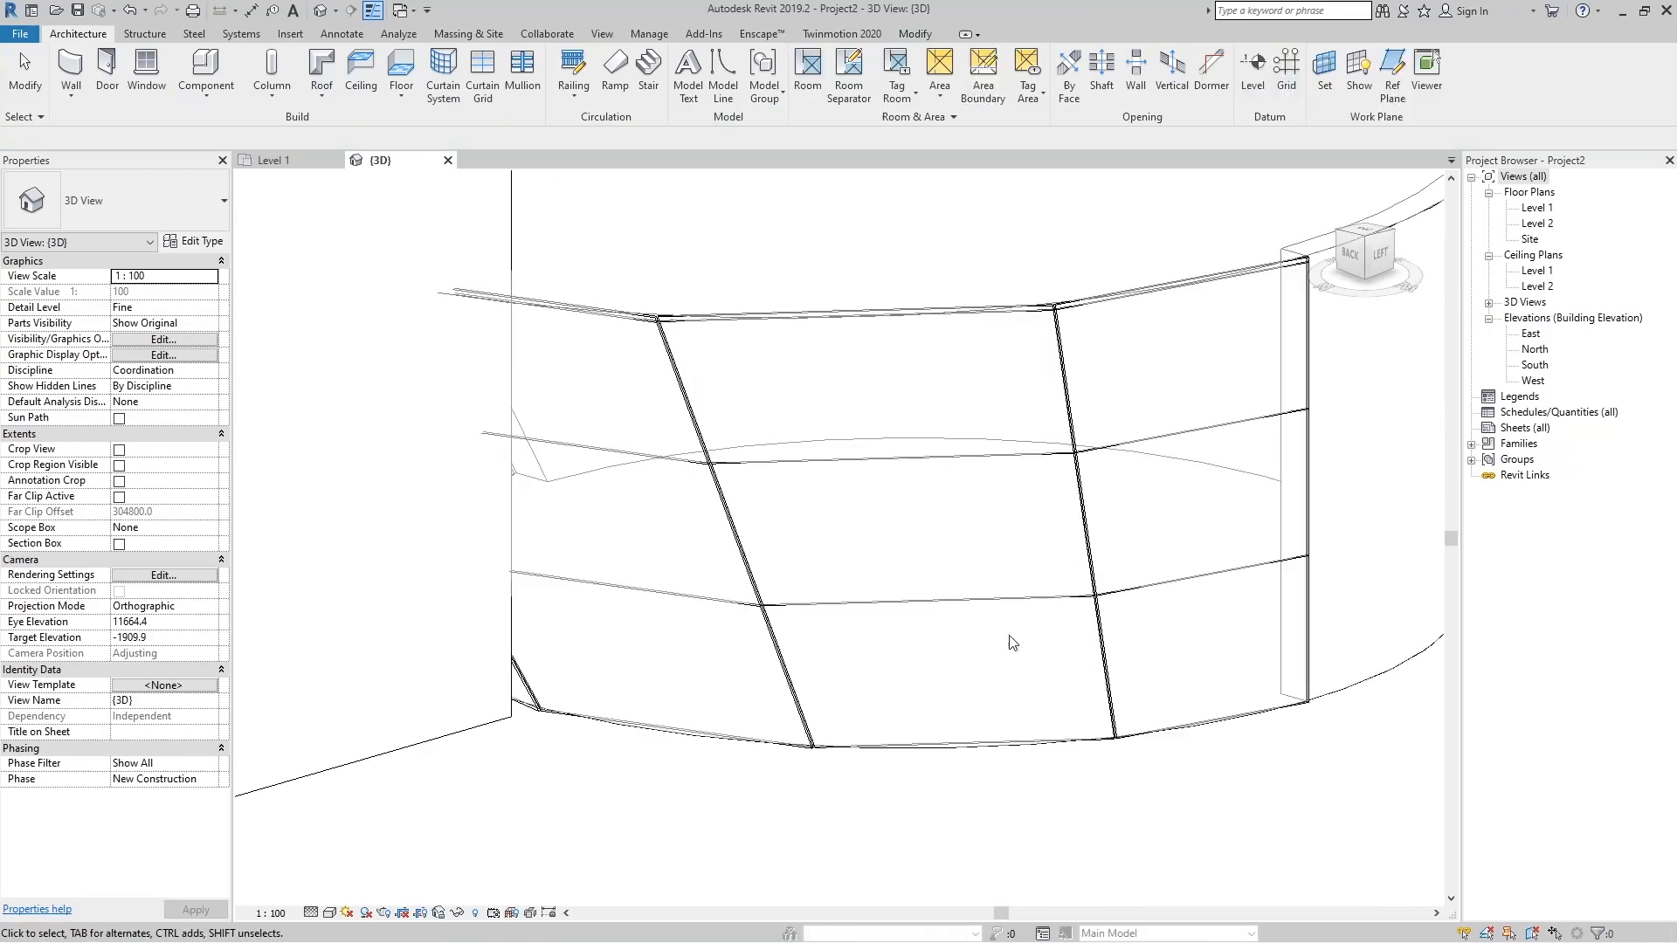
Place 50mm x 150mm rectangular mullions on all grid lines of the curtain system on the mass face.
{"action": "scroll", "coordinate": [1012, 643], "scroll_direction": "down", "scroll_amount": 5}
{"action": "left_click", "coordinate": [957, 608]}
{"action": "middle_click_drag", "start_coordinate": [957, 609], "coordinate": [748, 264], "text": "shift"}
{"action": "left_click", "coordinate": [87, 35]}
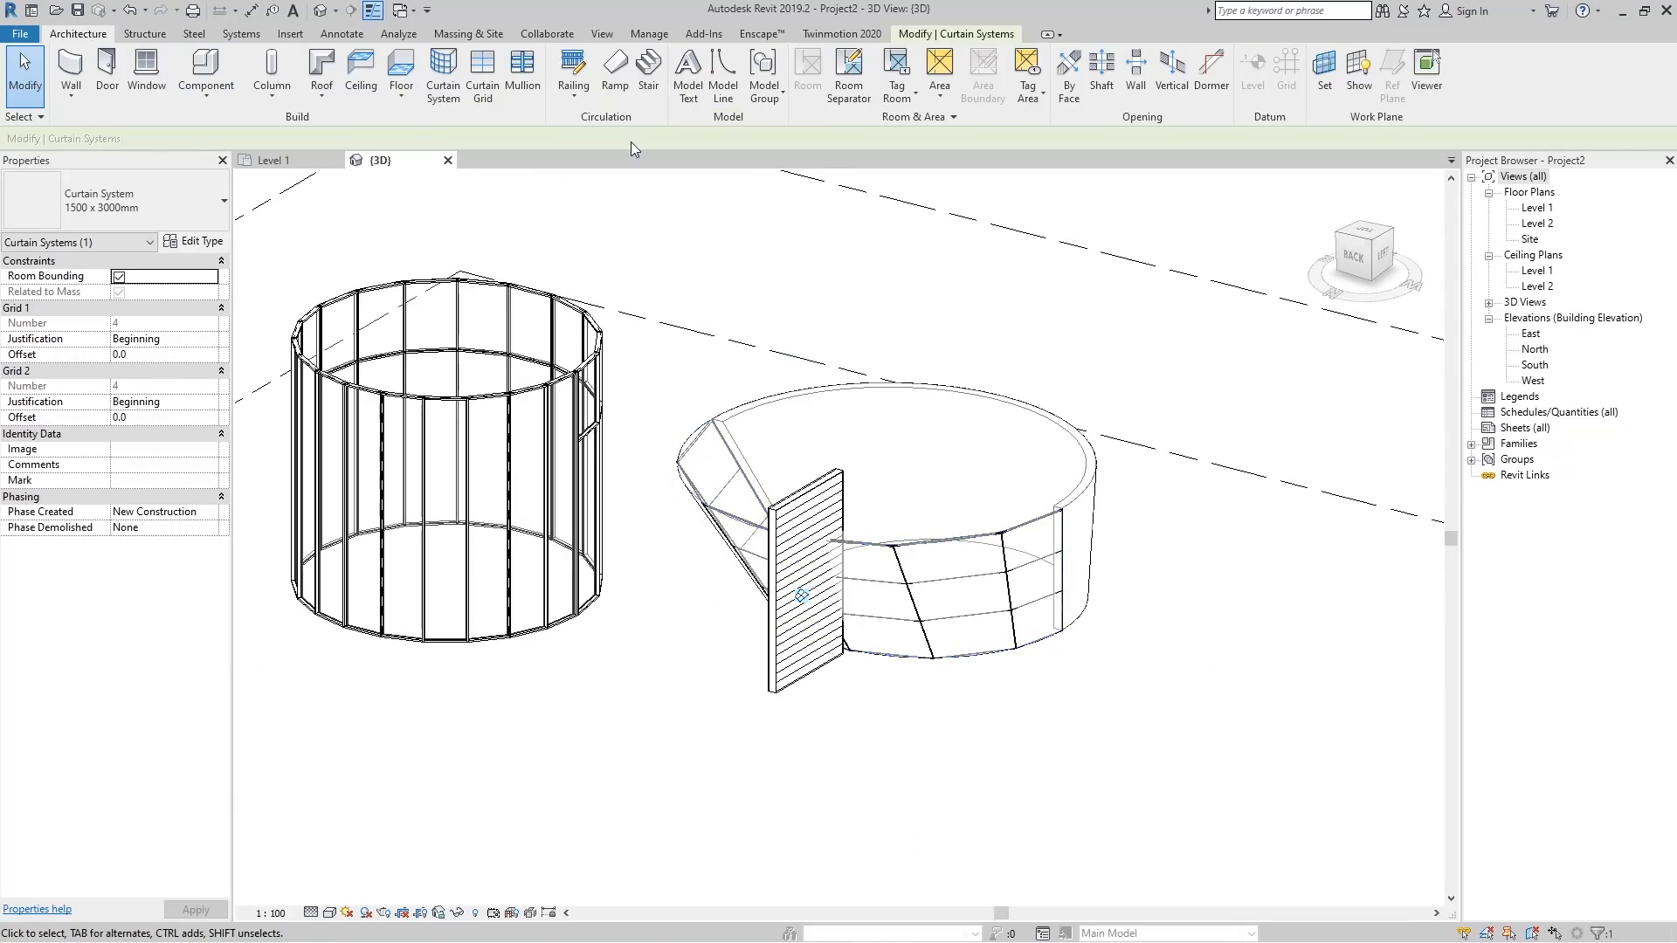
{"action": "left_click", "coordinate": [522, 70]}
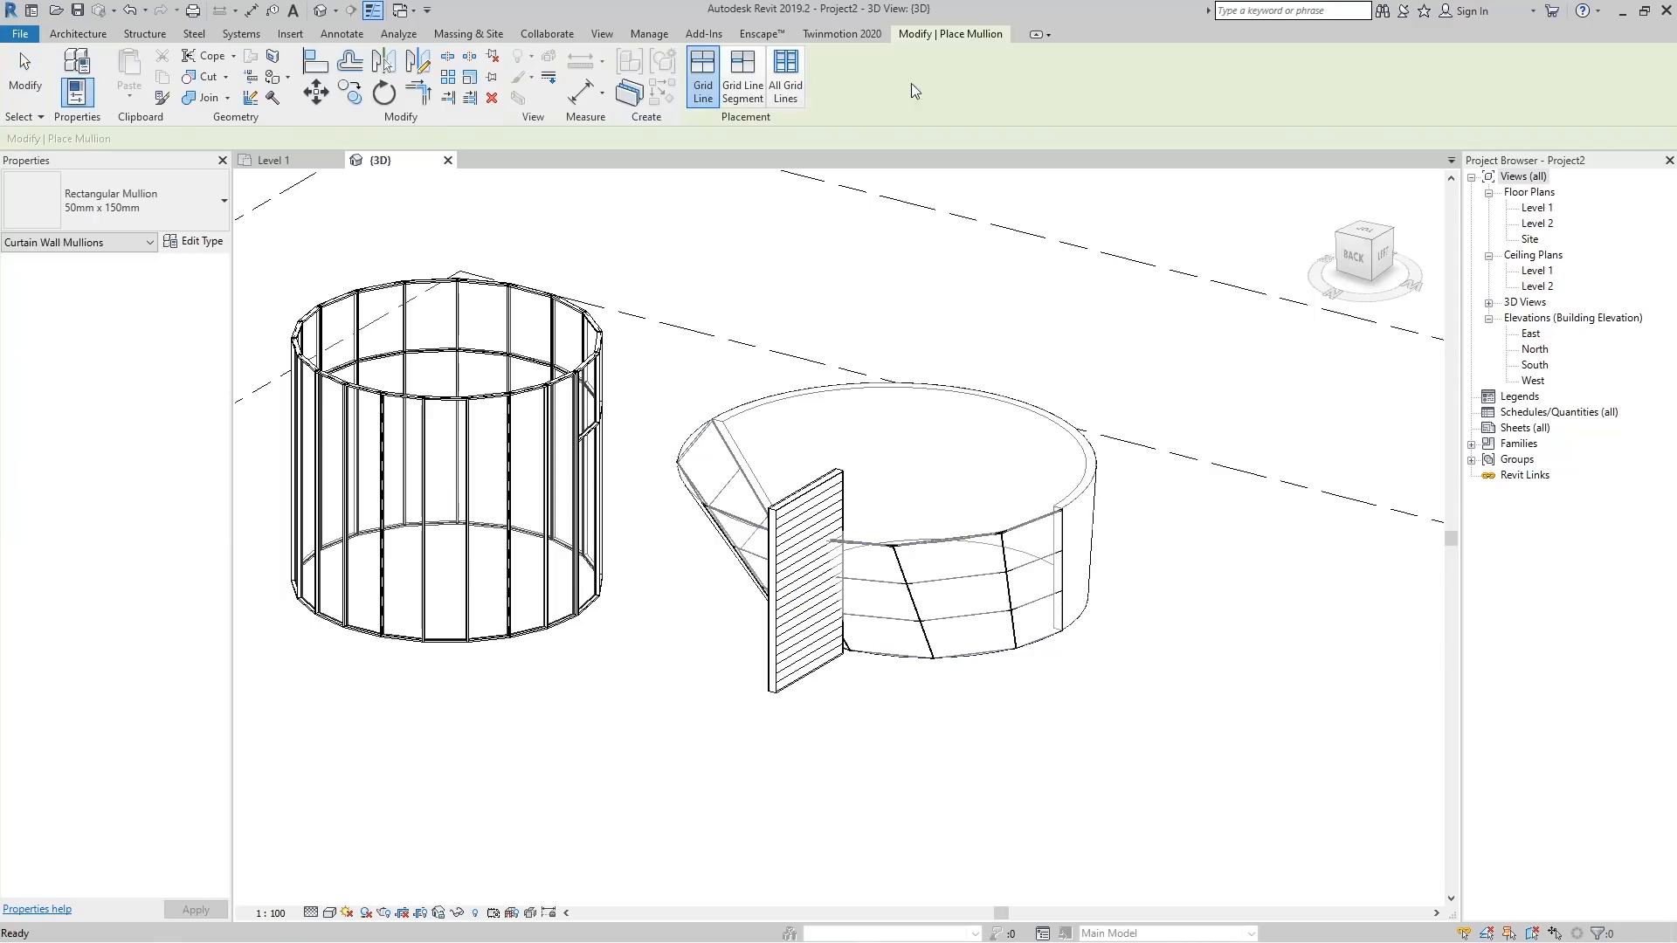
{"action": "left_click", "coordinate": [786, 79]}
{"action": "left_click", "coordinate": [944, 546]}
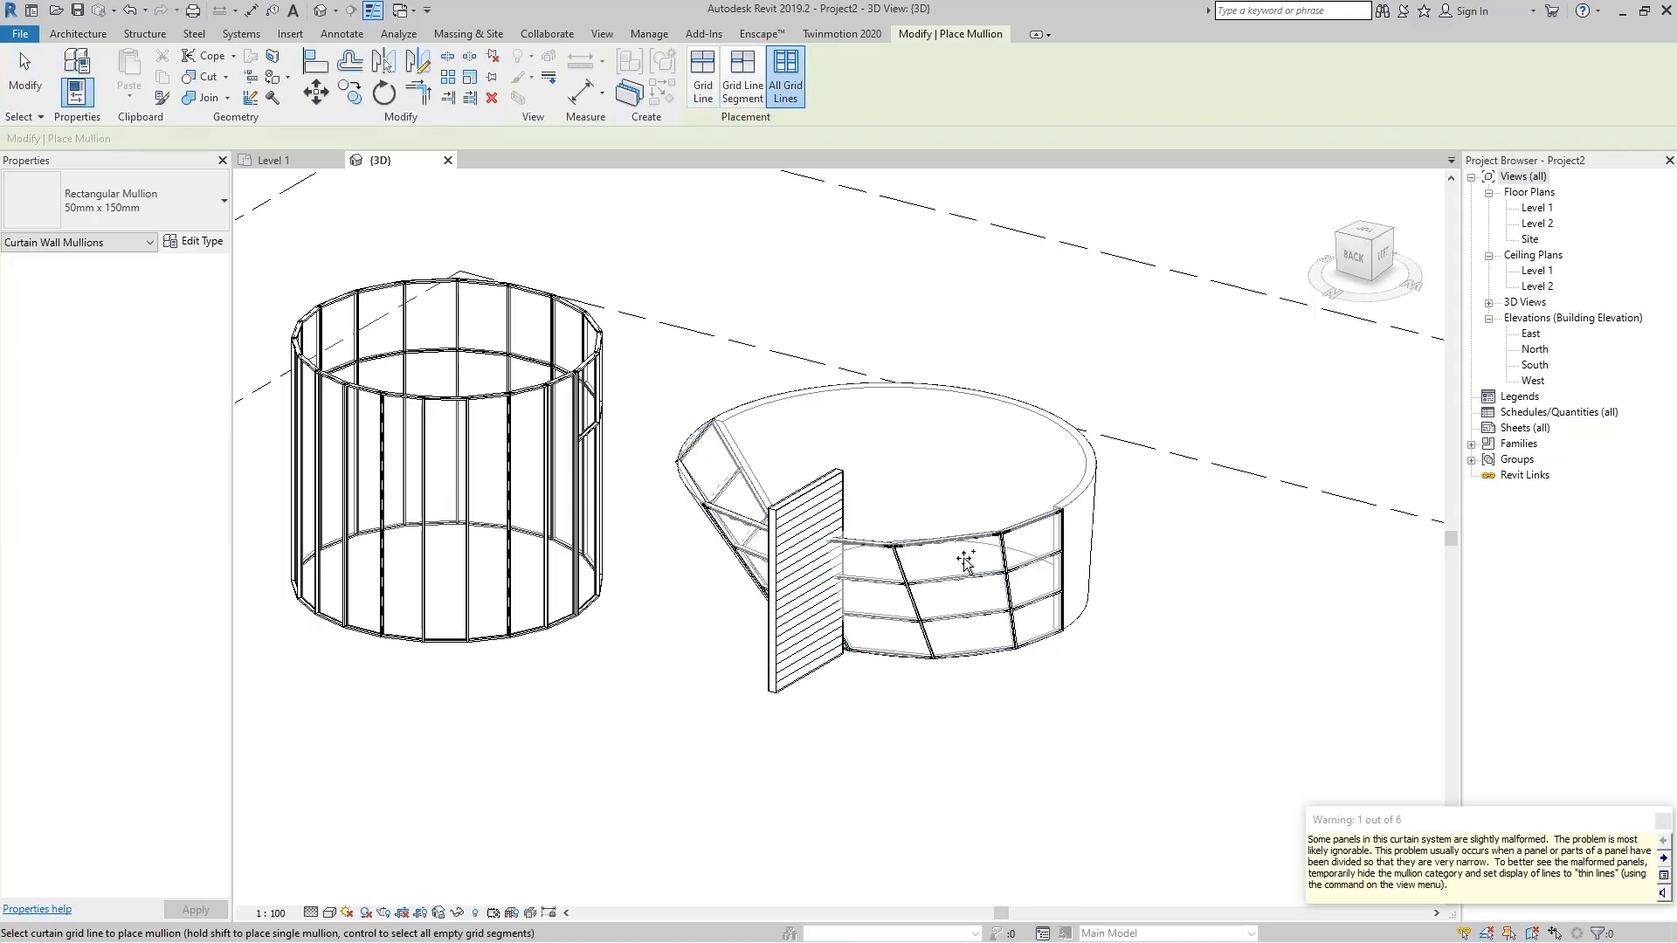
{"action": "key", "text": "Escape"}
{"action": "middle_click_drag", "start_coordinate": [910, 699], "coordinate": [1673, 612], "text": "shift"}
{"action": "middle_click_drag", "start_coordinate": [533, 603], "coordinate": [498, 607], "text": "shift"}
{"action": "scroll", "coordinate": [498, 607], "scroll_direction": "down", "scroll_amount": 2}
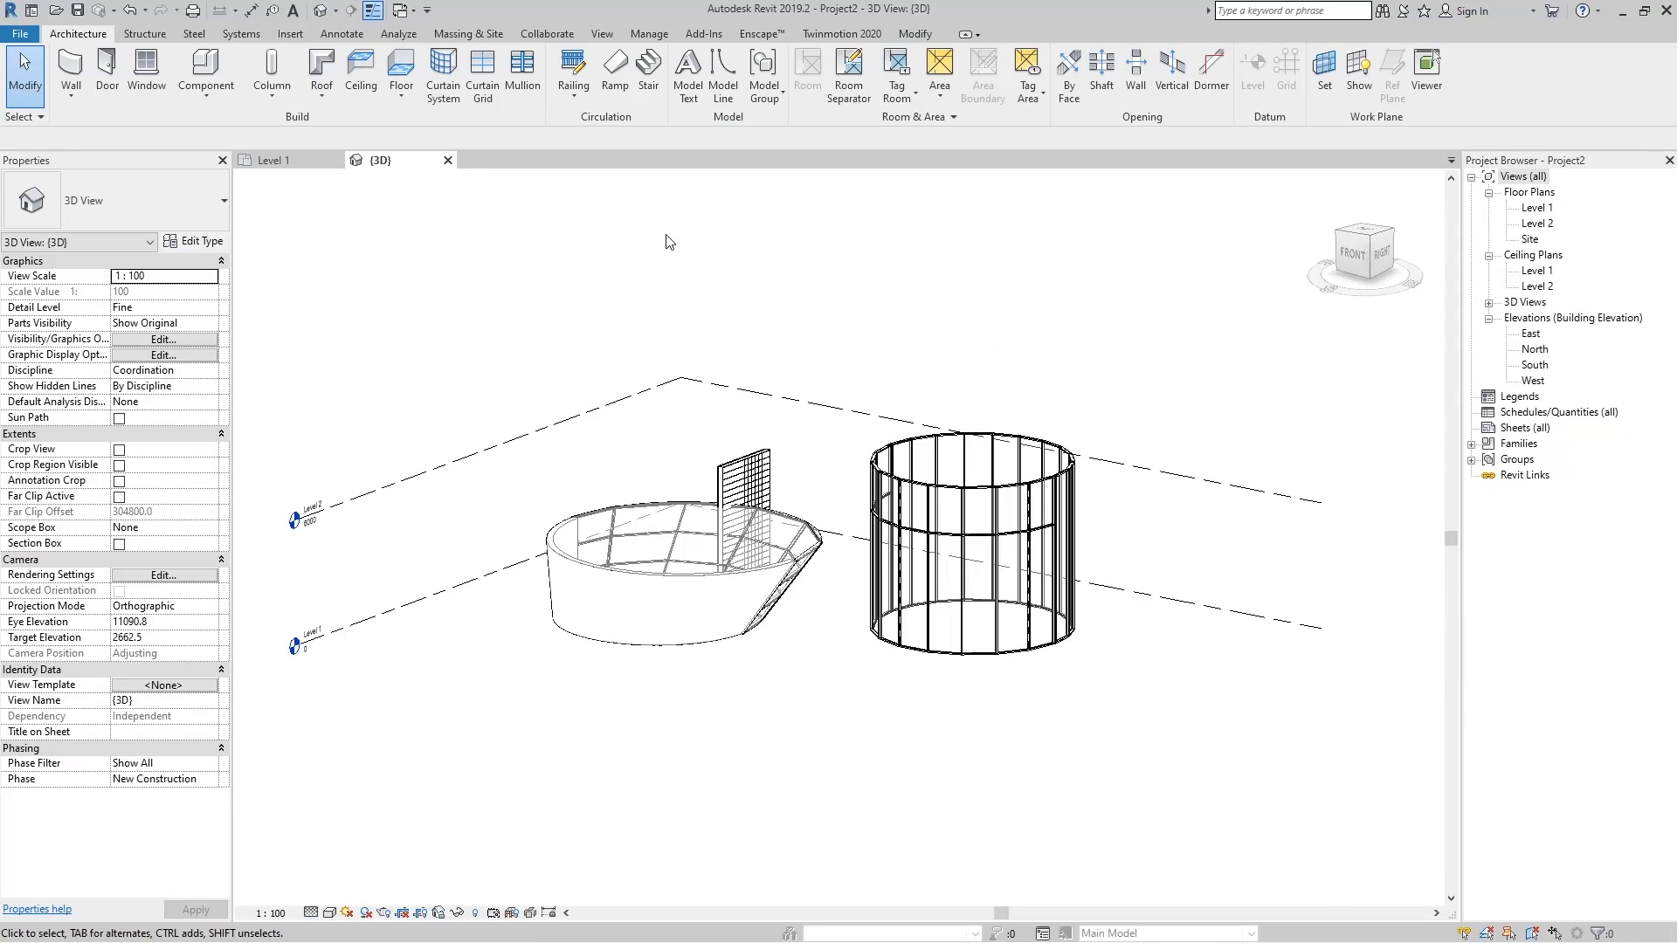
Draw a straight stacked wall of type Exterior - Brick Over Block w Metal Stud, about 17500 mm long, in front of the mass.
{"action": "left_click", "coordinate": [80, 98]}
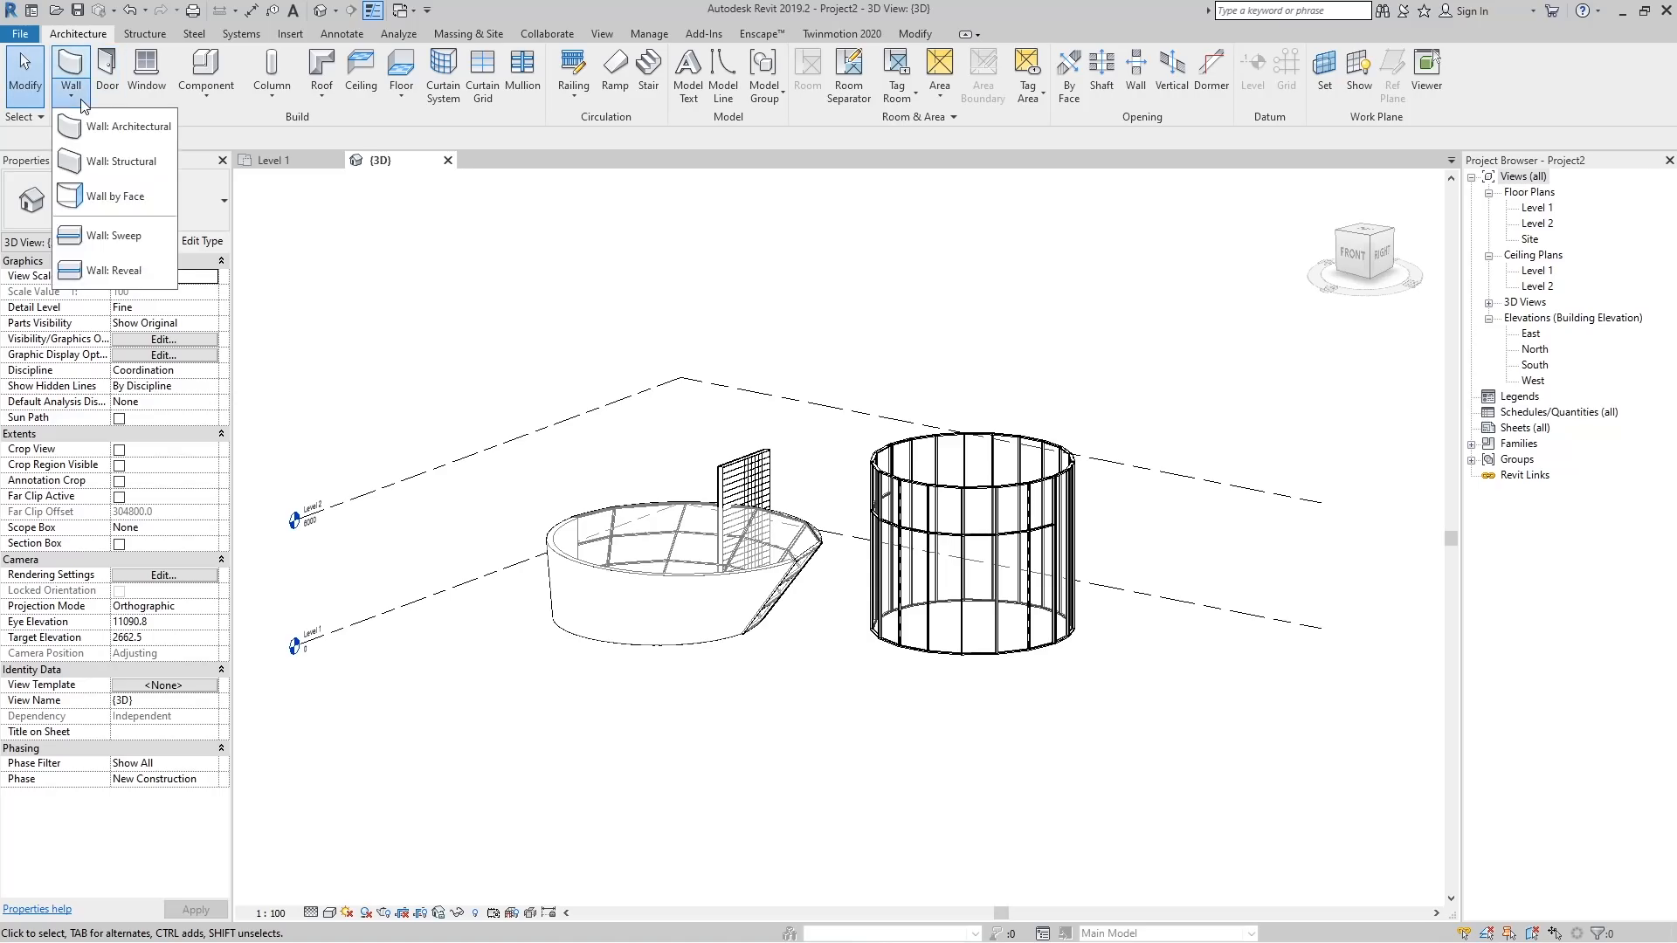
{"action": "left_click", "coordinate": [116, 129]}
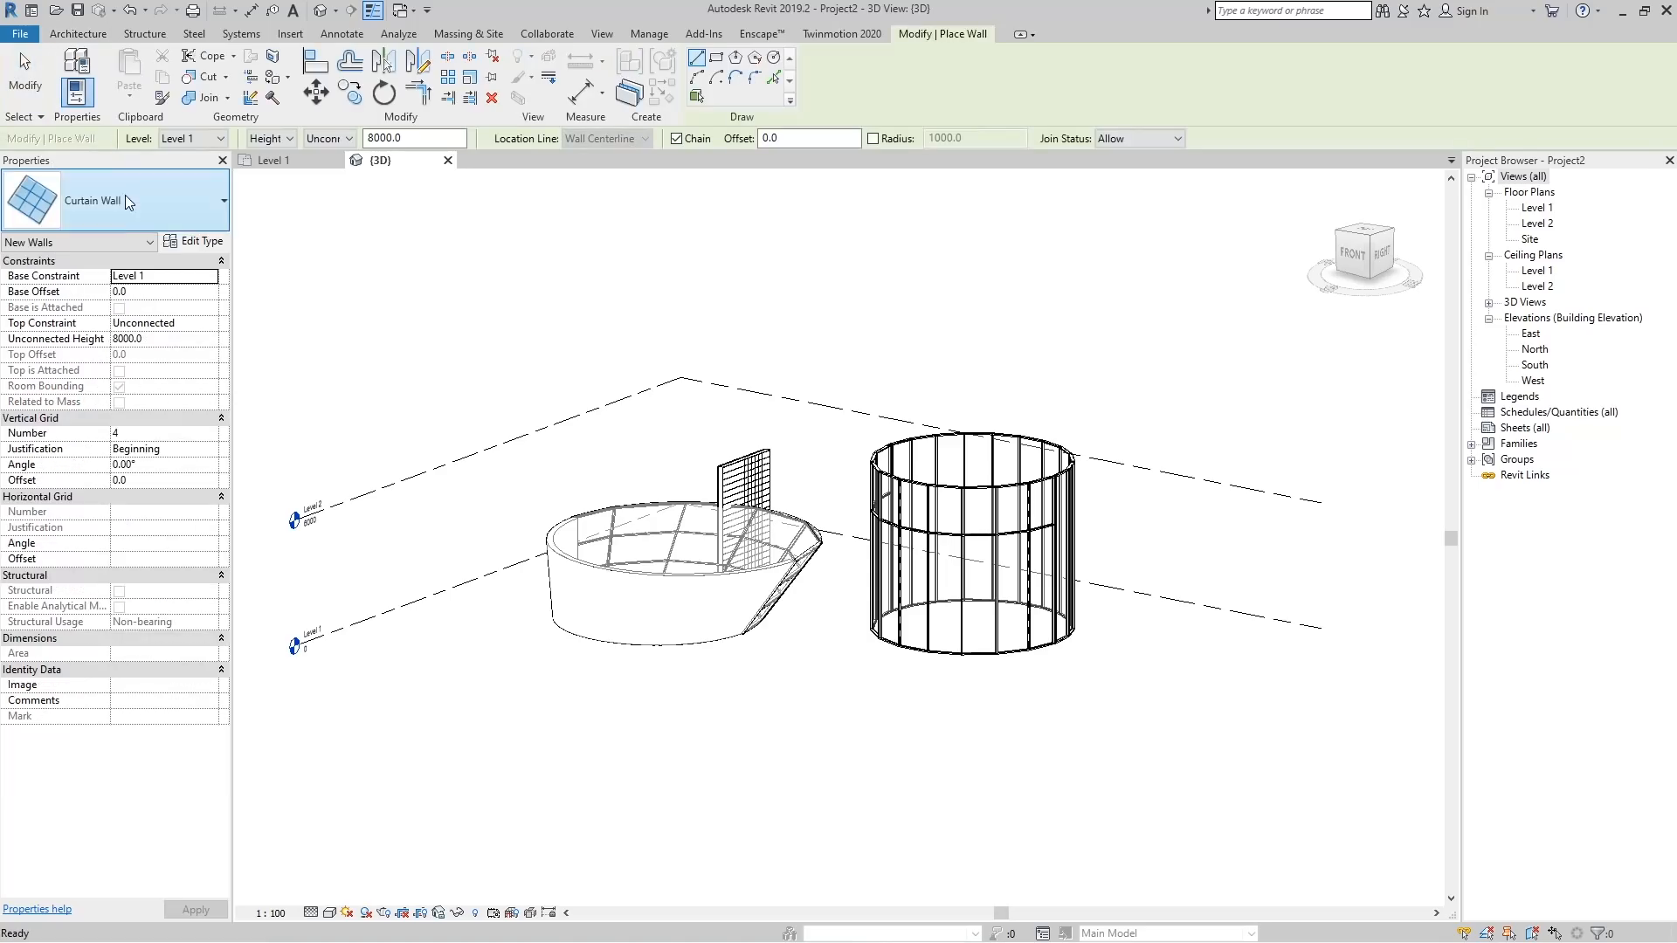
{"action": "left_click", "coordinate": [123, 204]}
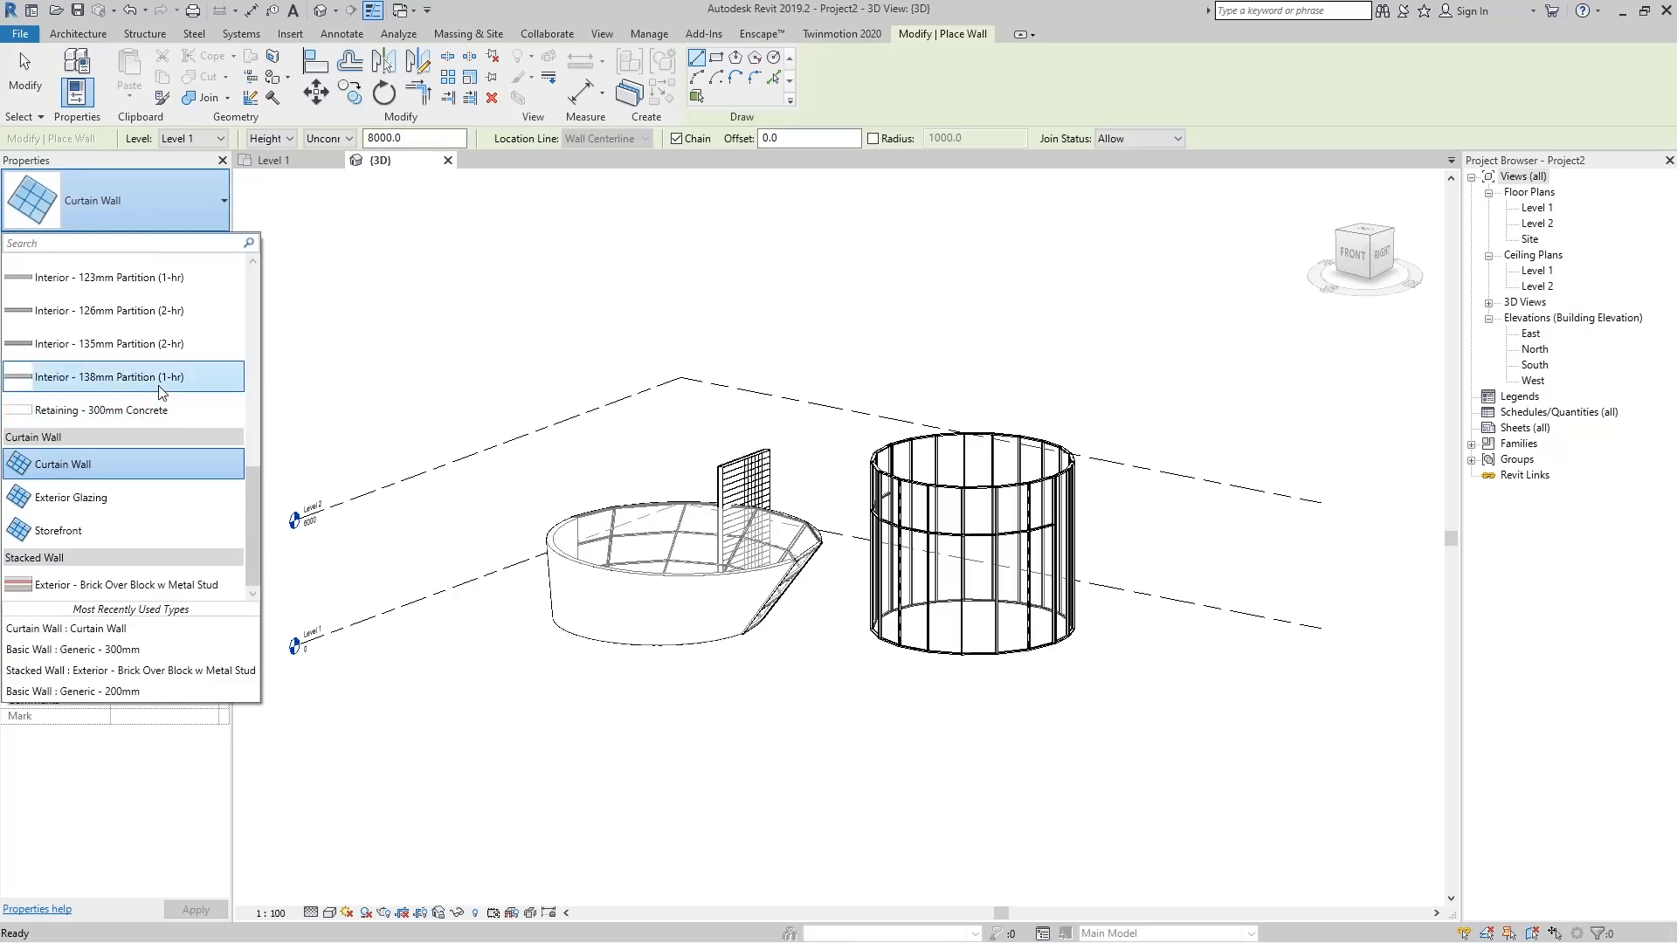
{"action": "left_click", "coordinate": [59, 594]}
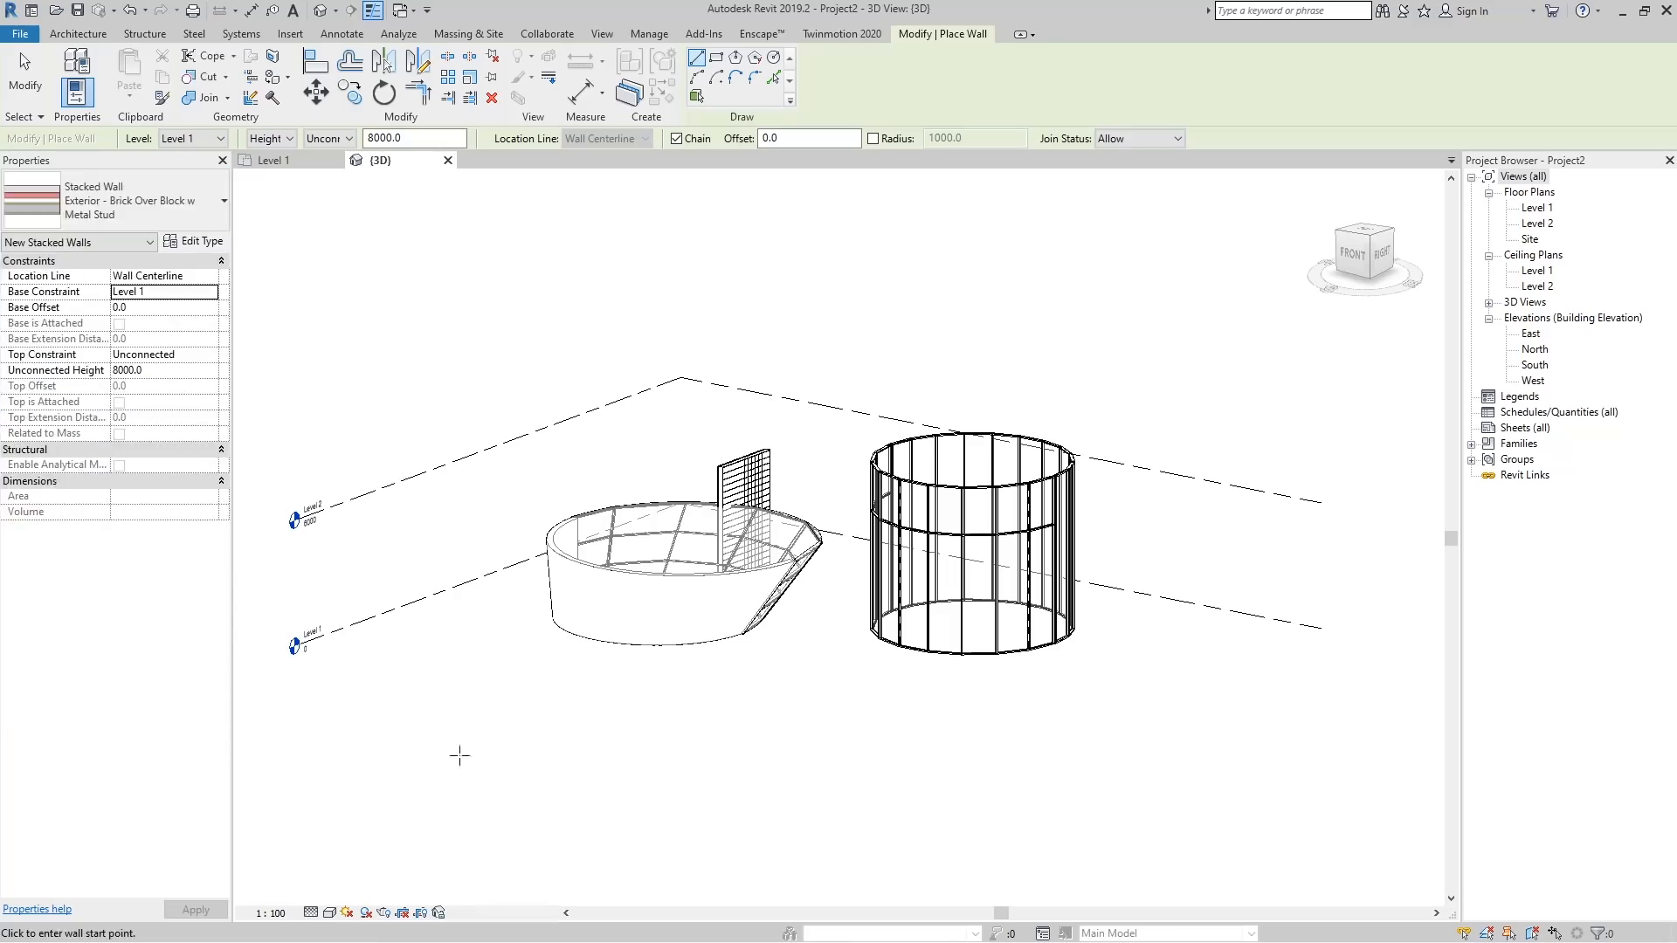
{"action": "left_click", "coordinate": [582, 762]}
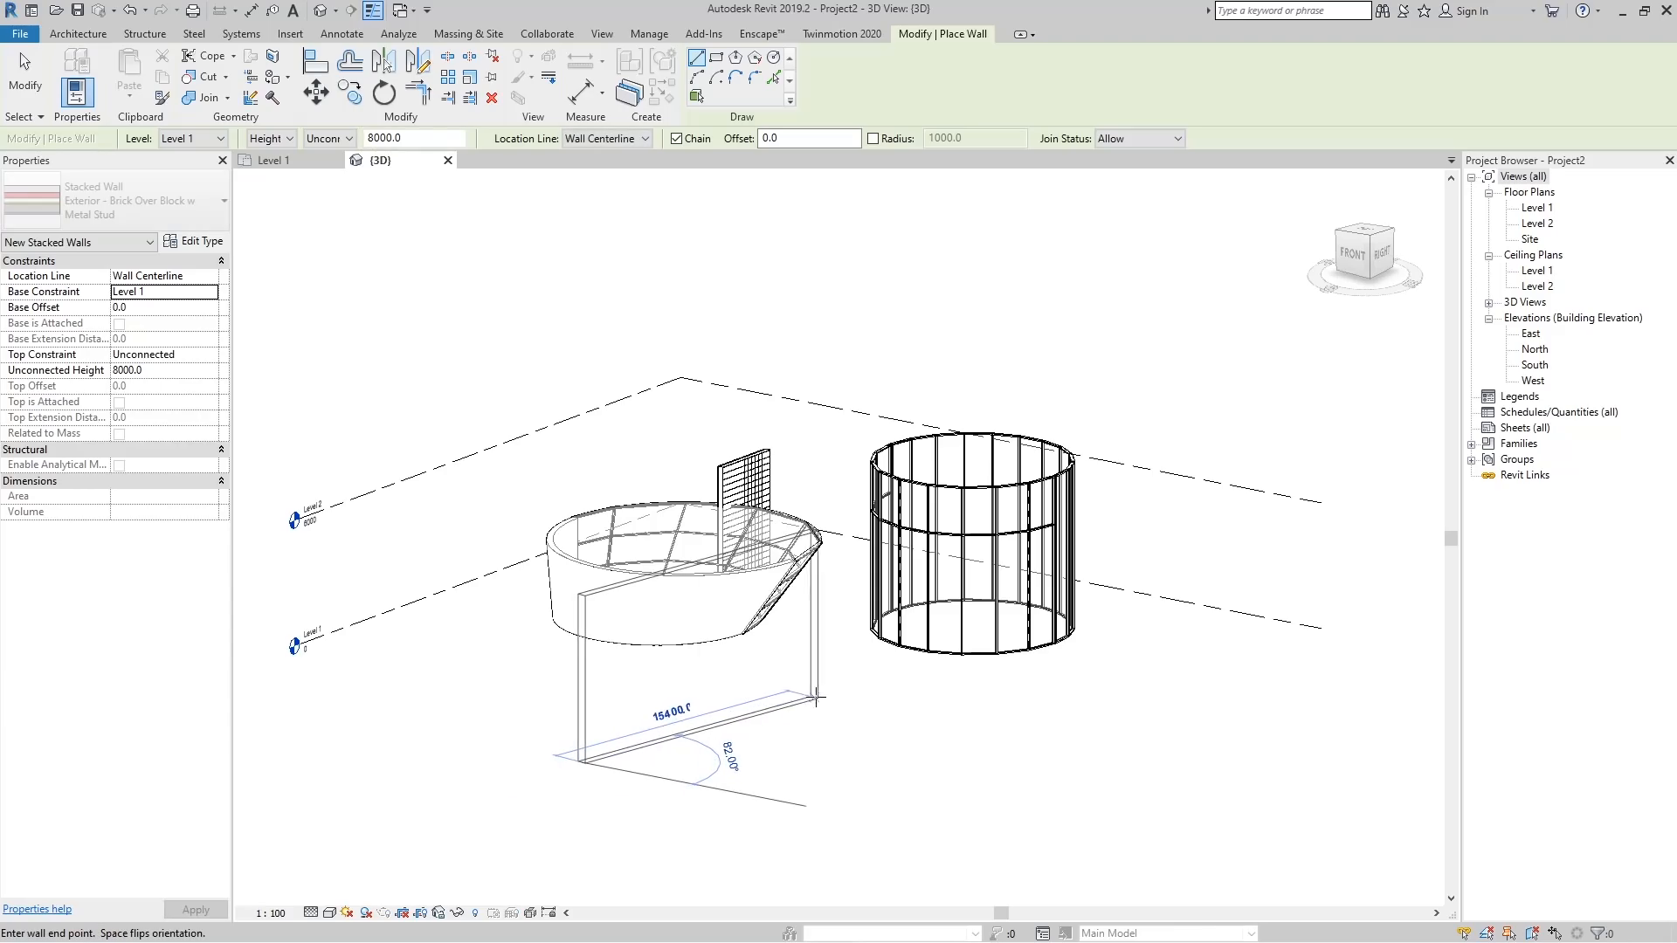
{"action": "left_click", "coordinate": [836, 686]}
{"action": "key", "text": "Escape"}
{"action": "key", "text": "Escape"}
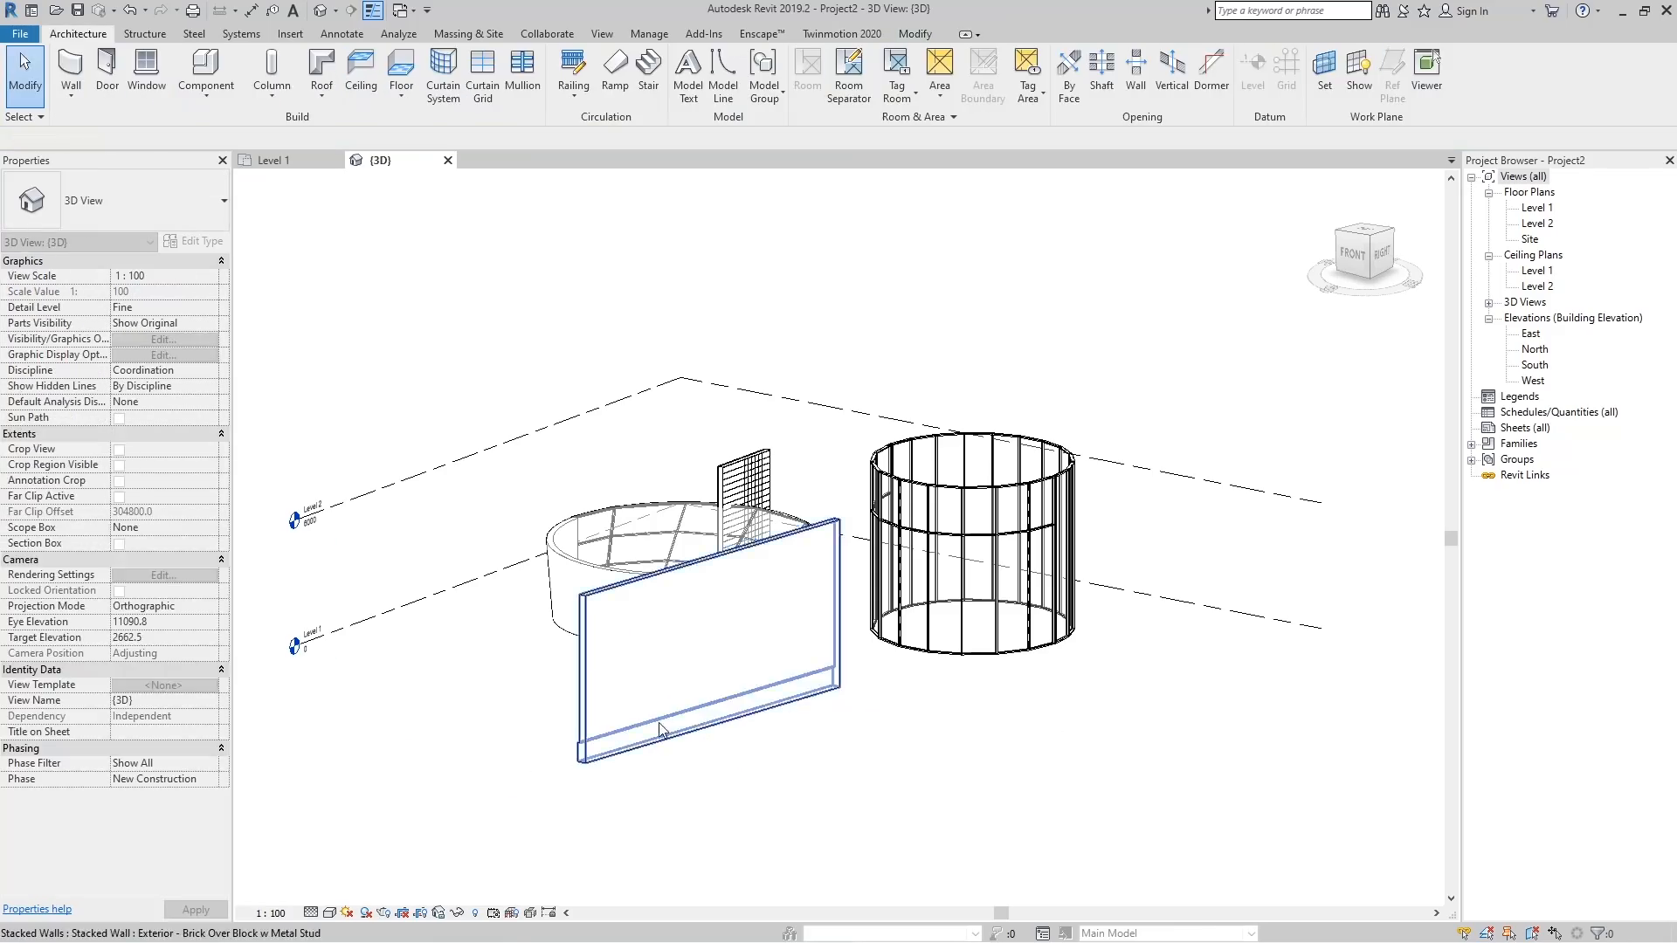
Select the stacked wall and examine the two stacked wall layers on its other side up close.
{"action": "scroll", "coordinate": [686, 734], "scroll_direction": "down", "scroll_amount": 2}
{"action": "left_click", "coordinate": [651, 742]}
{"action": "middle_click_drag", "start_coordinate": [655, 771], "coordinate": [1097, 807], "text": "shift"}
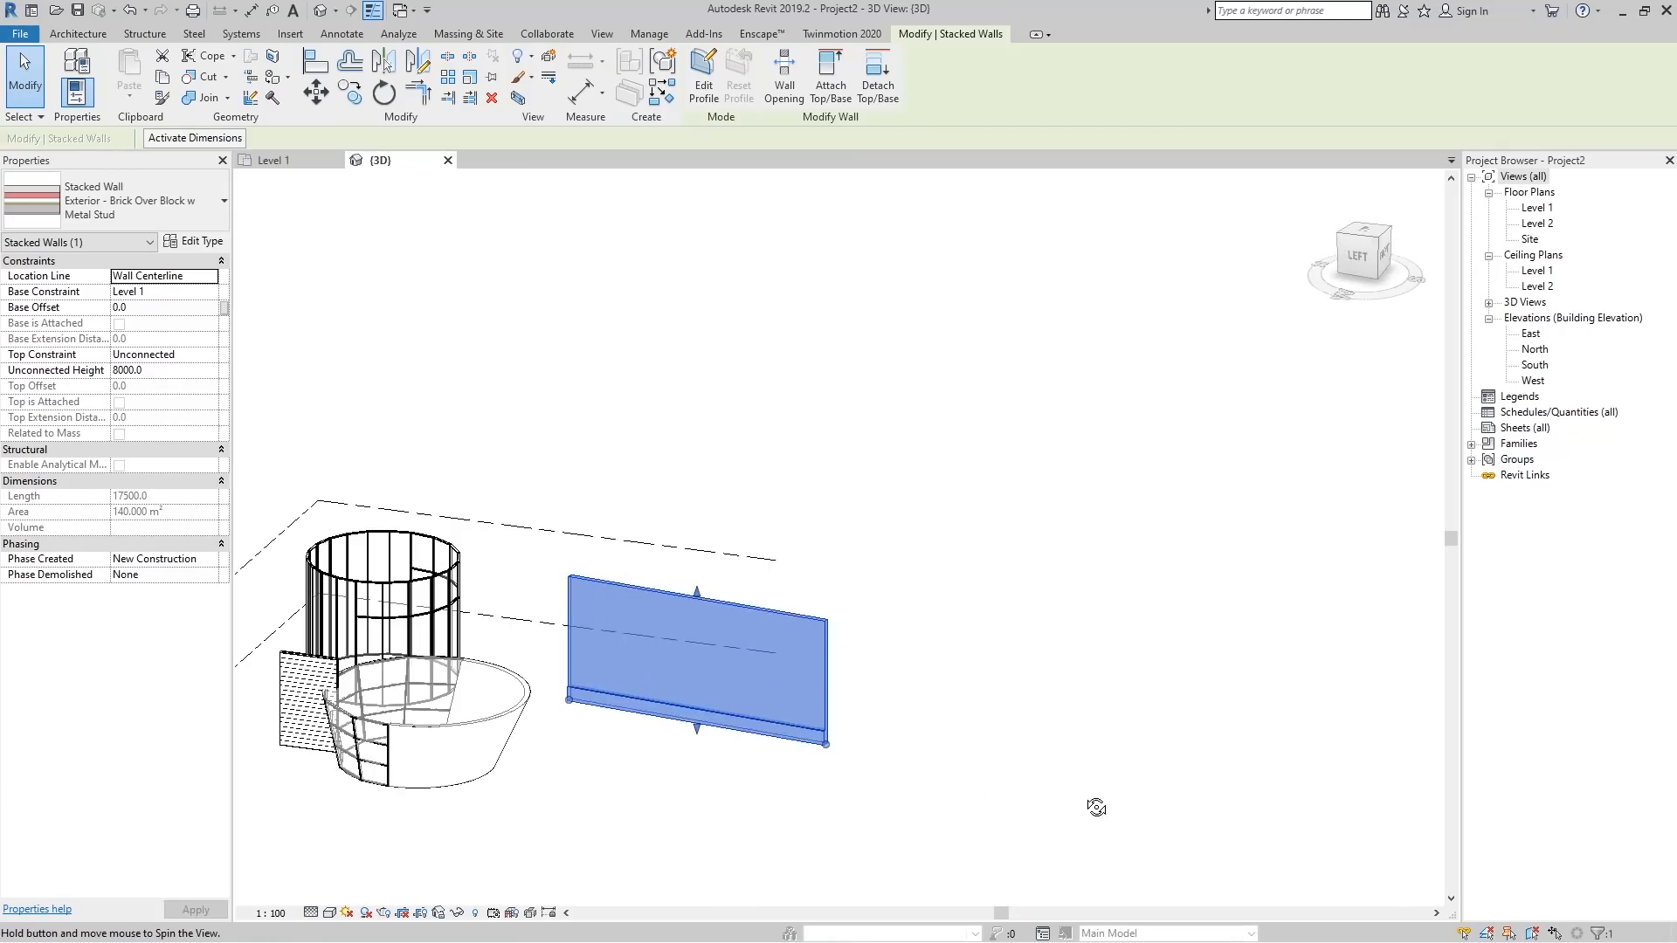
{"action": "scroll", "coordinate": [726, 742], "scroll_direction": "up", "scroll_amount": 5}
{"action": "left_click", "coordinate": [1006, 763]}
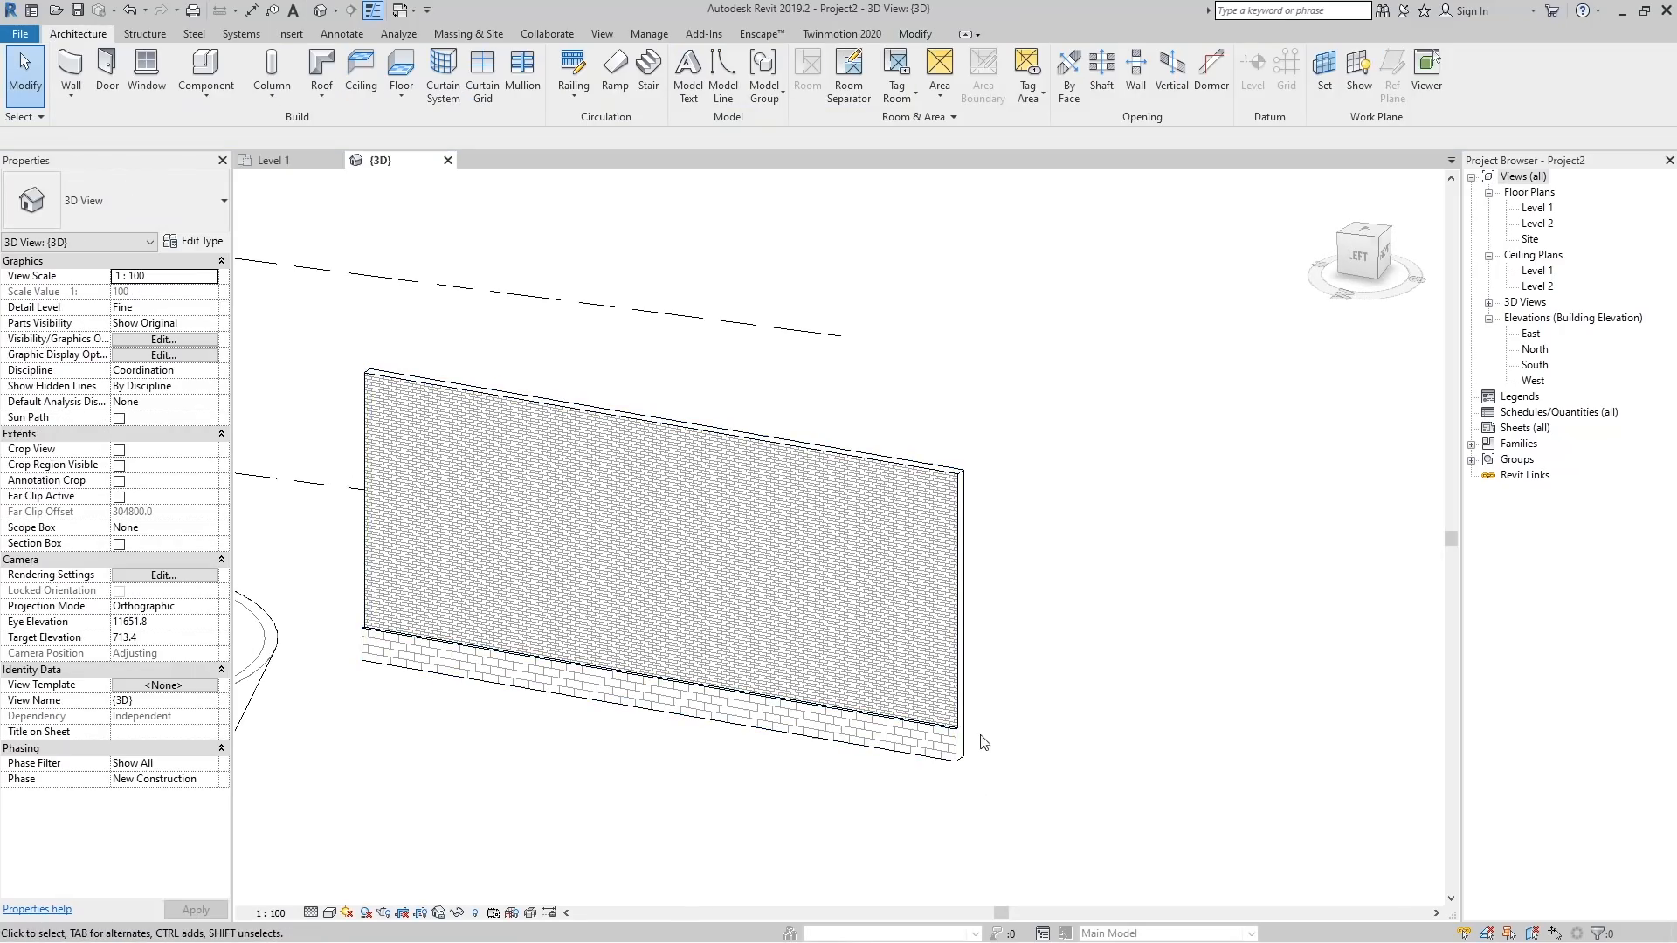
Open the stacked wall type's structure and examine the height settings of its brick and block wall layers.
{"action": "left_click", "coordinate": [960, 626]}
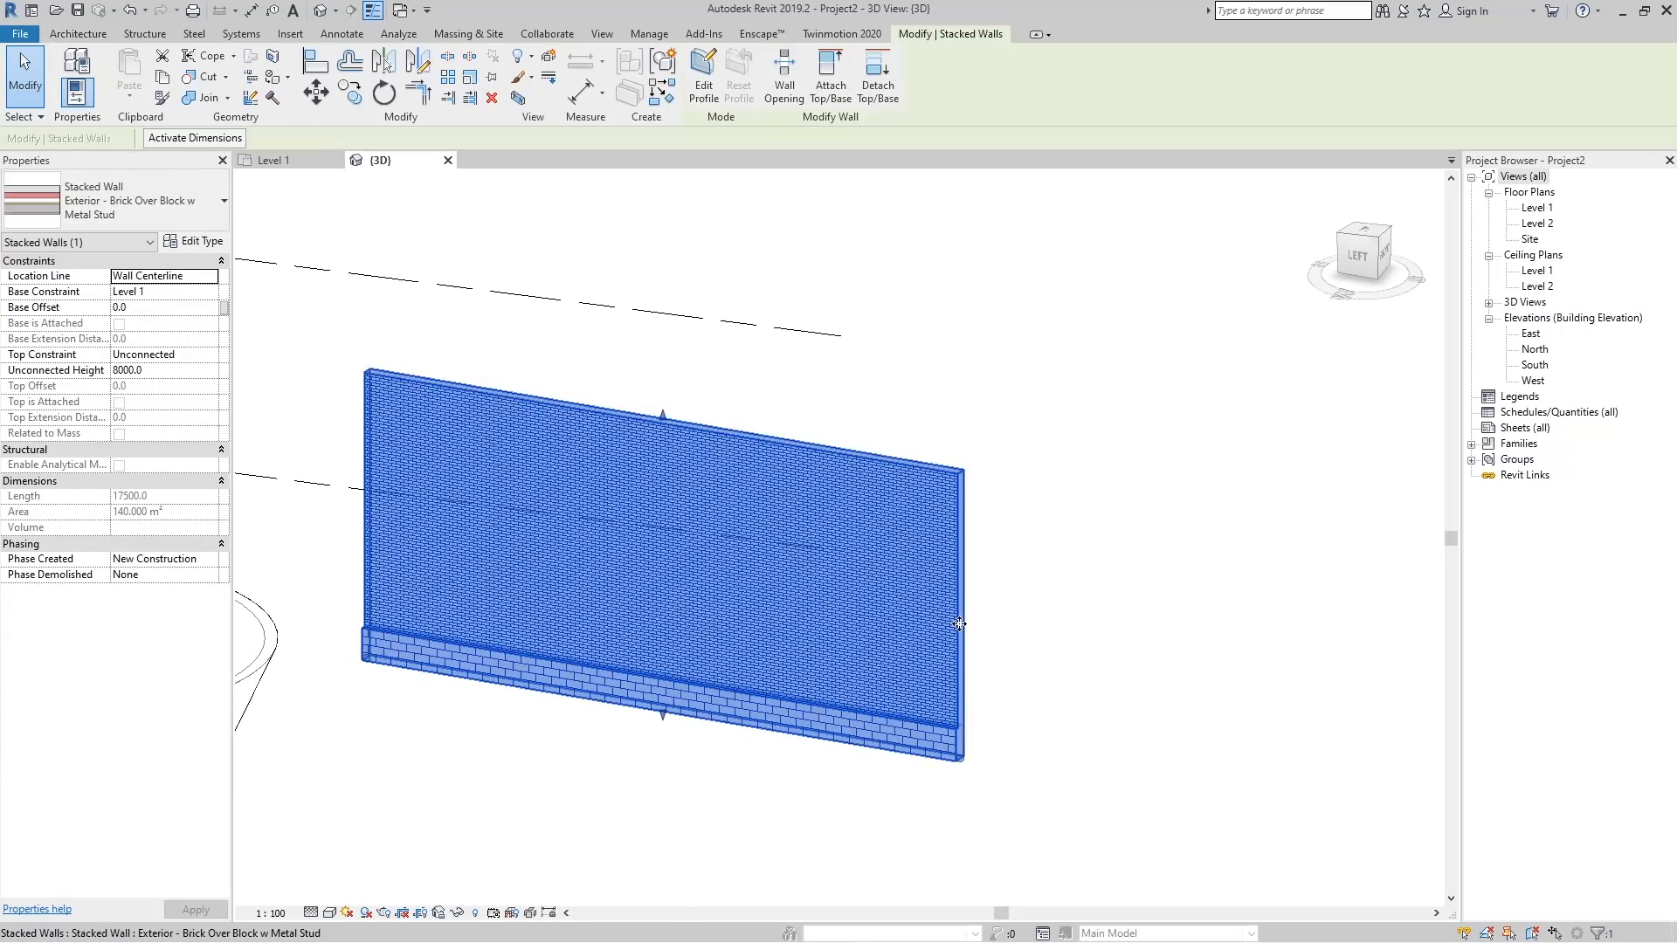
{"action": "left_click", "coordinate": [218, 247]}
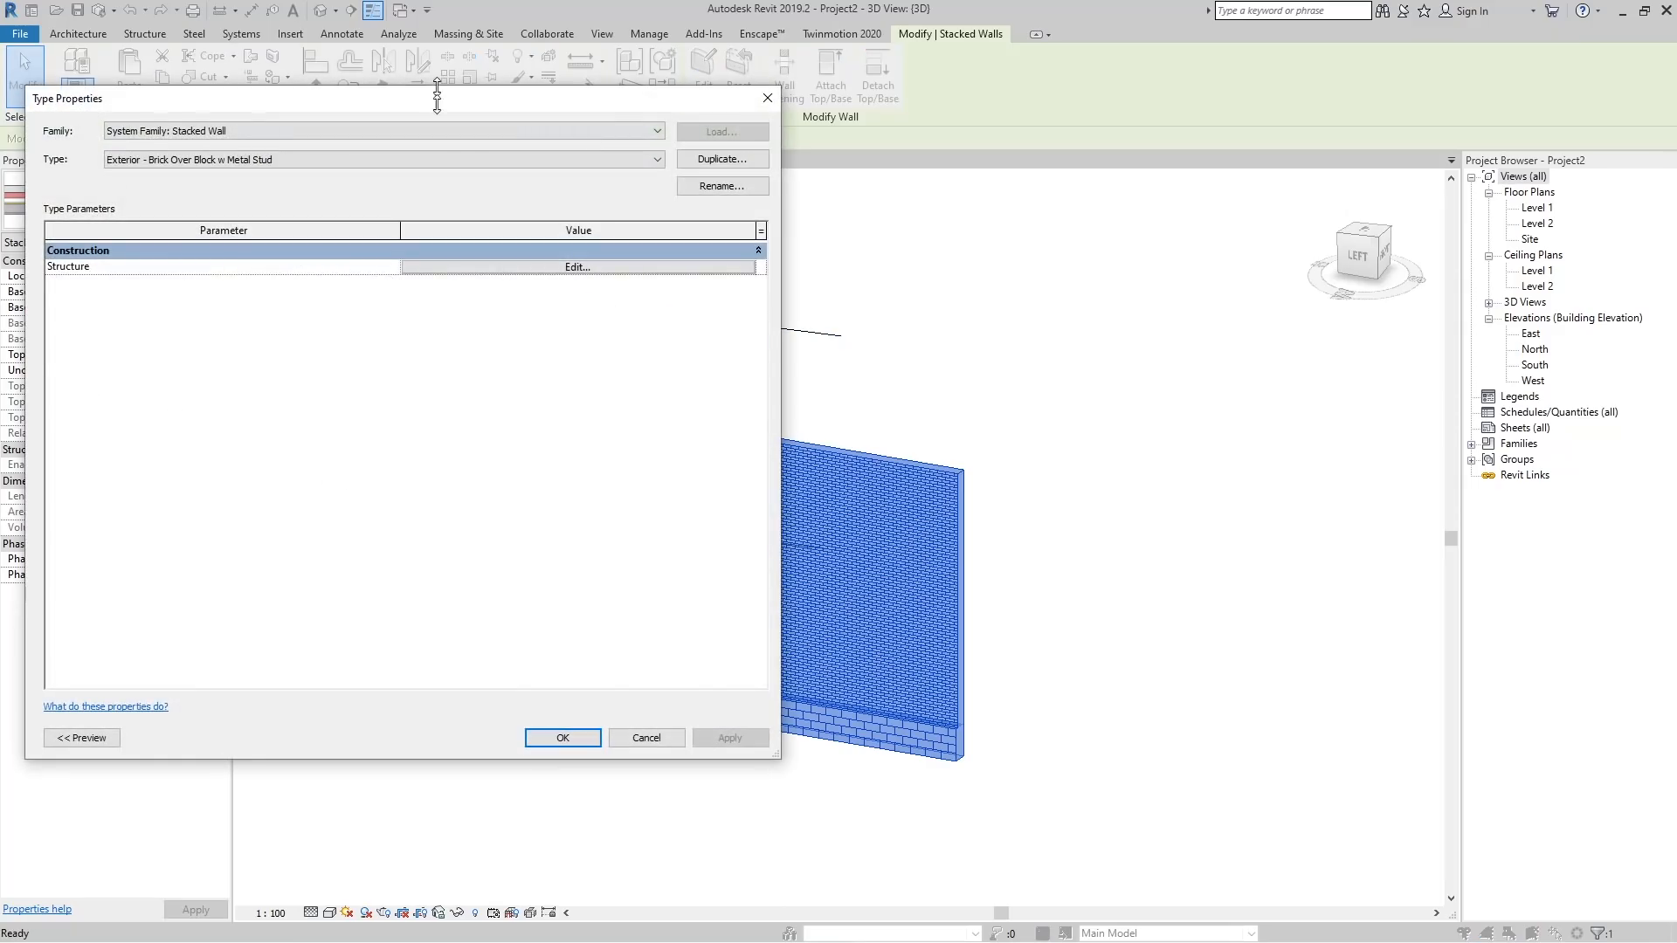
{"action": "left_click_drag", "start_coordinate": [437, 98], "coordinate": [427, 229]}
{"action": "left_click", "coordinate": [486, 409]}
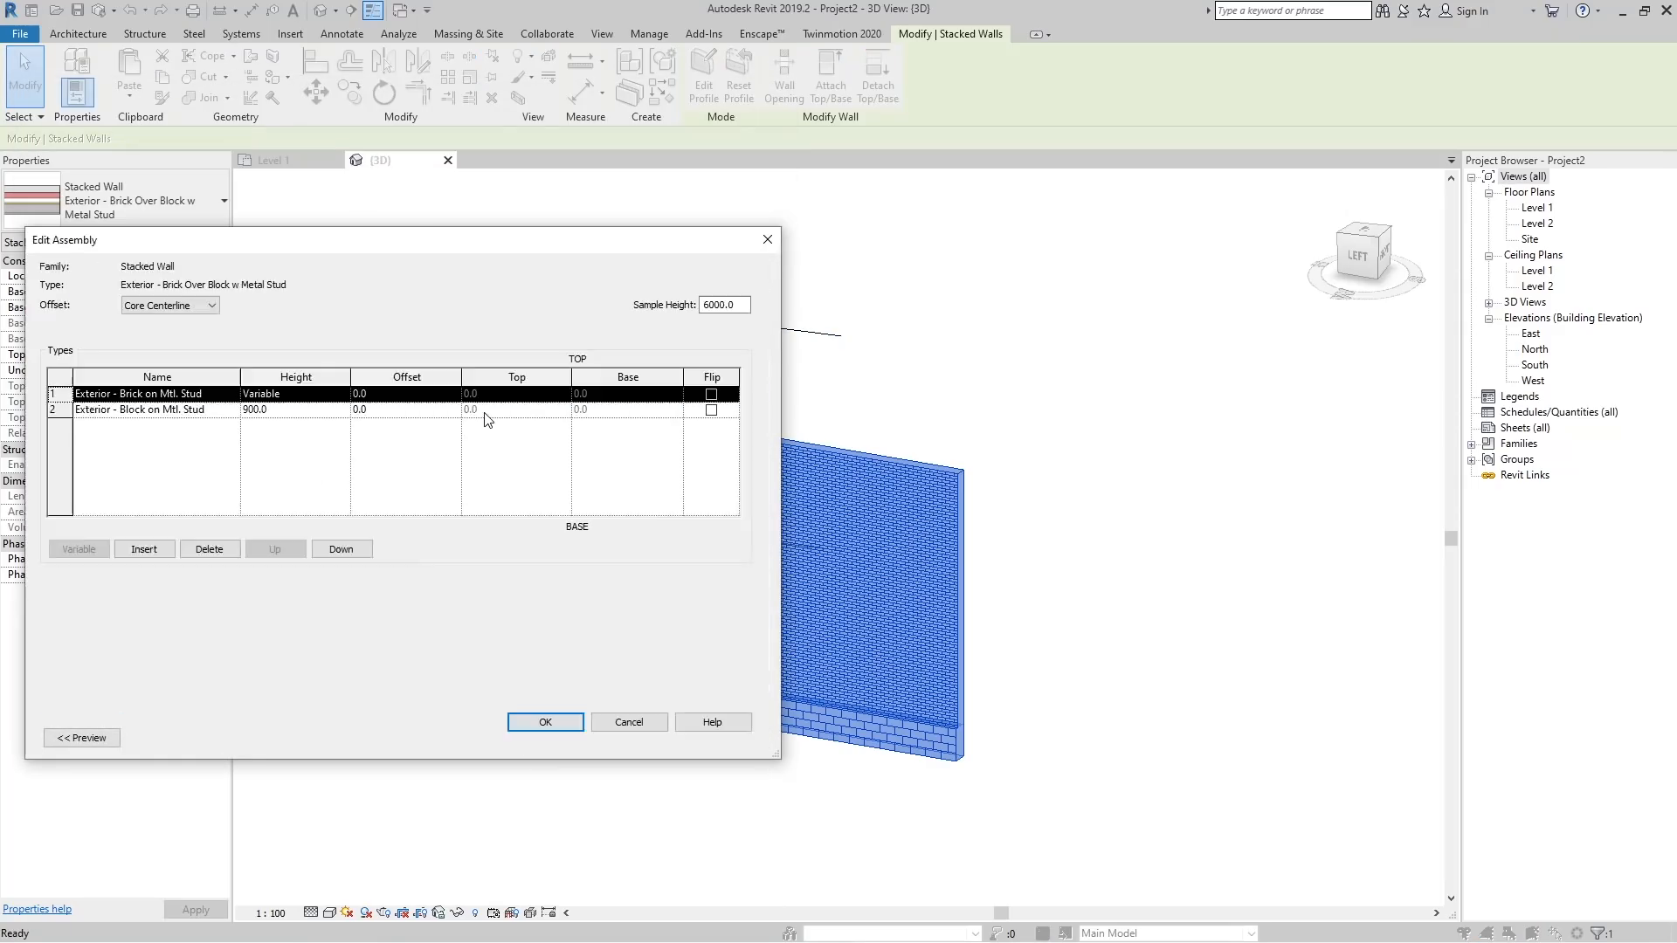
{"action": "left_click_drag", "start_coordinate": [527, 250], "coordinate": [1411, 49]}
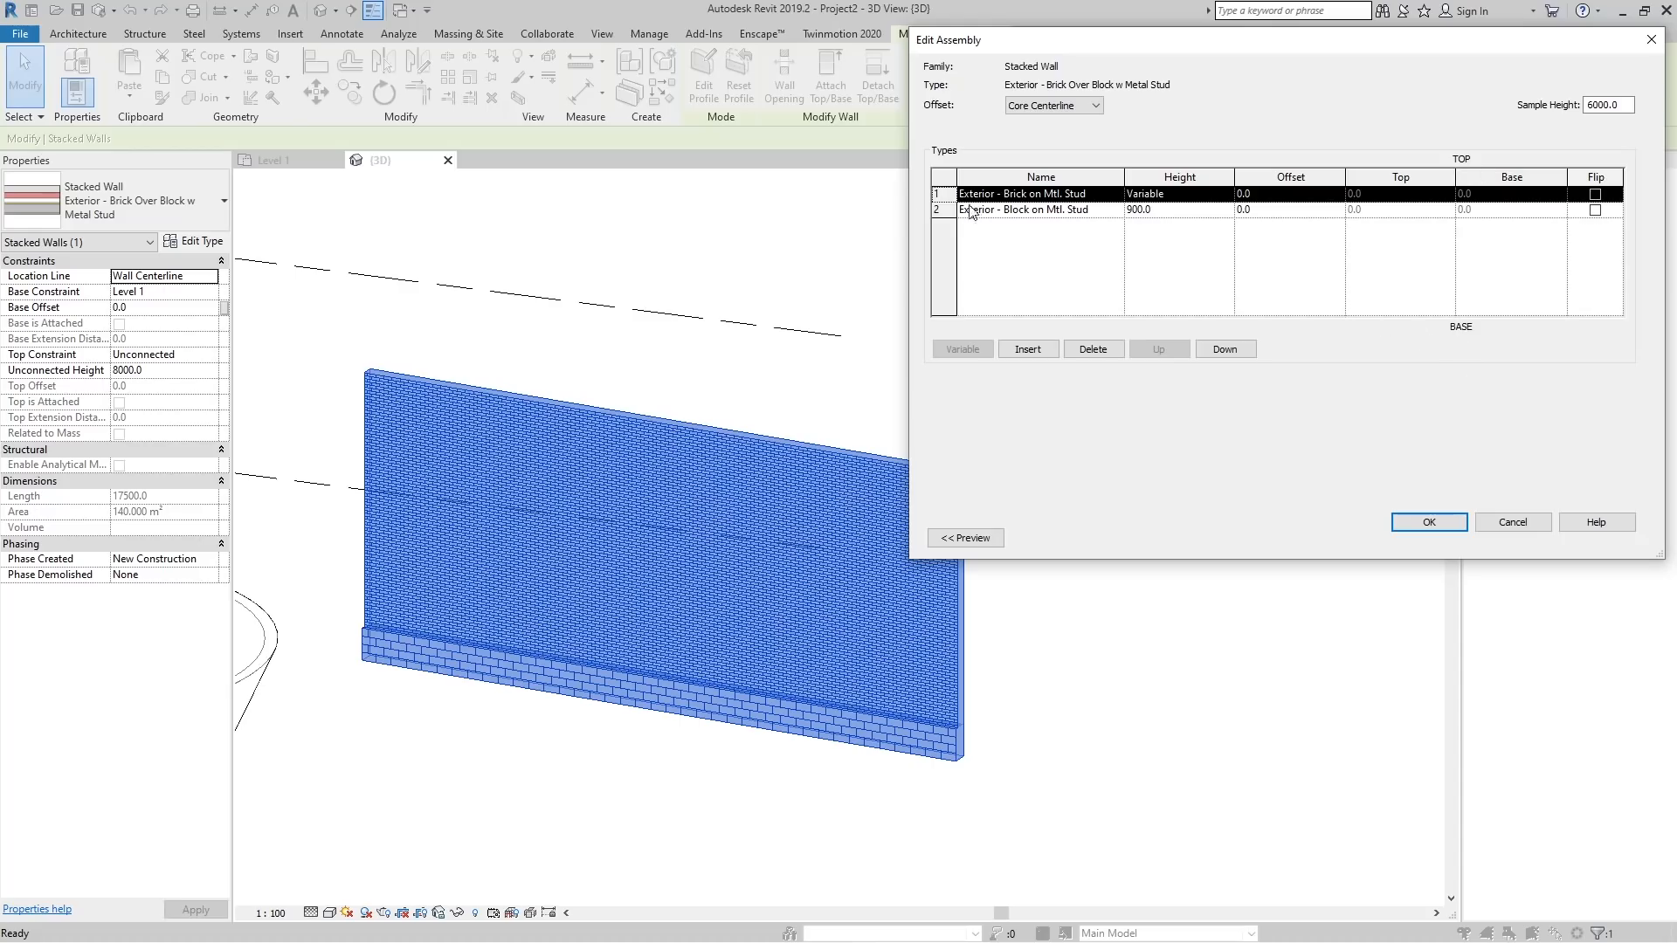
{"action": "left_click", "coordinate": [940, 211]}
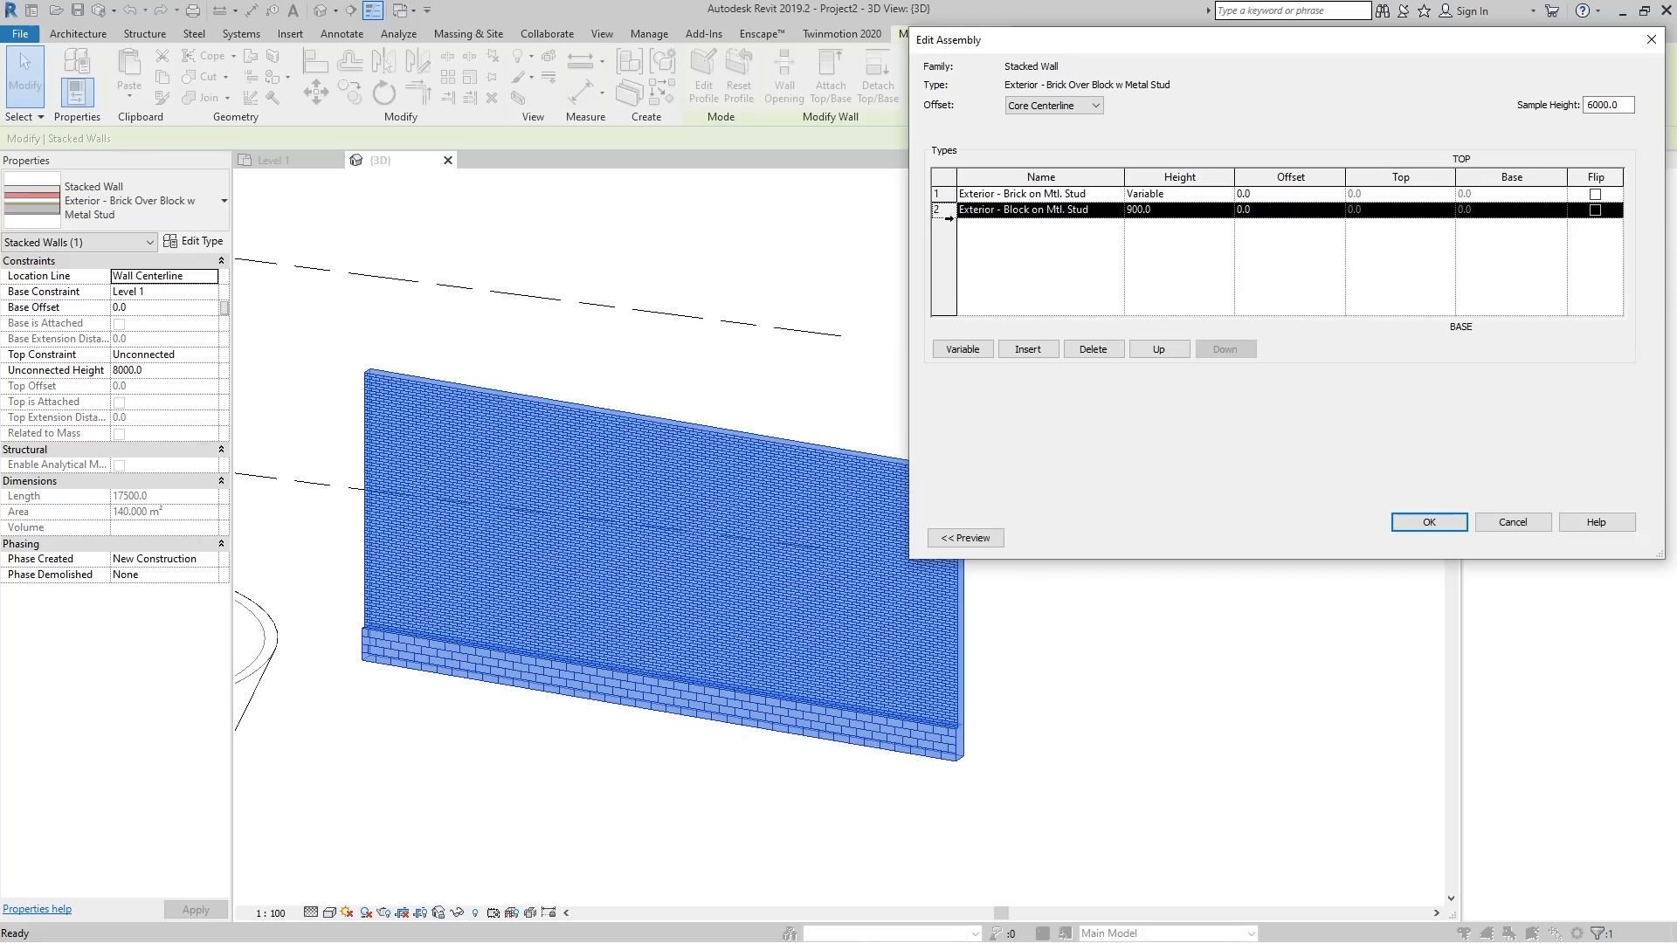
{"action": "left_click", "coordinate": [947, 196]}
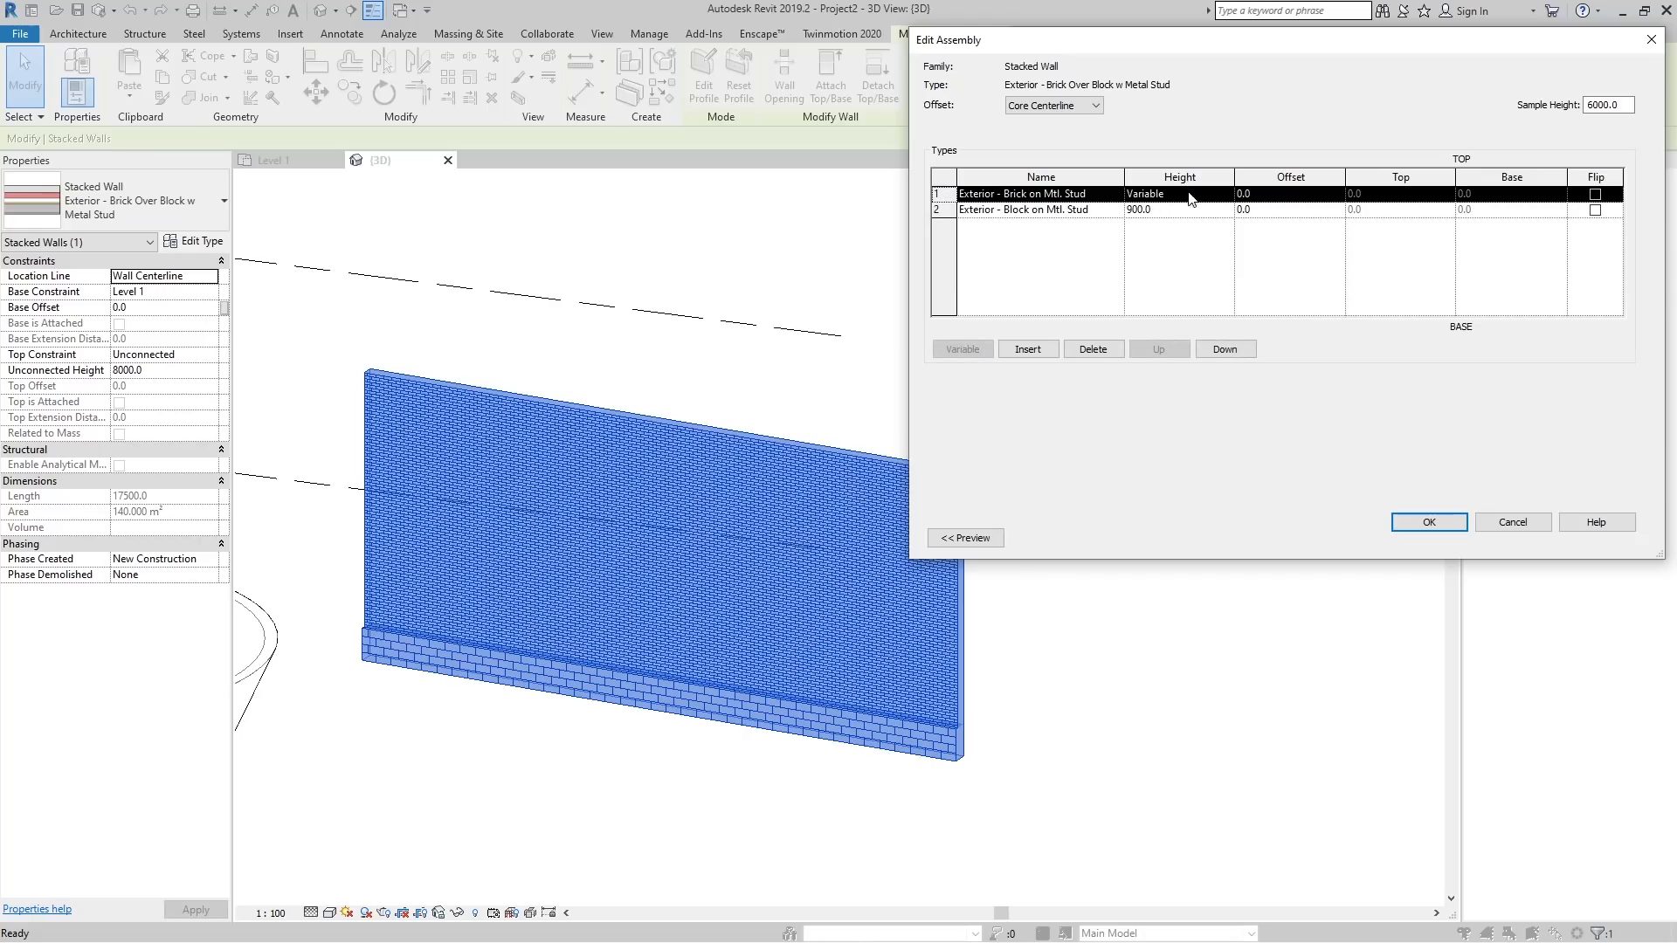
{"action": "left_click", "coordinate": [1426, 525]}
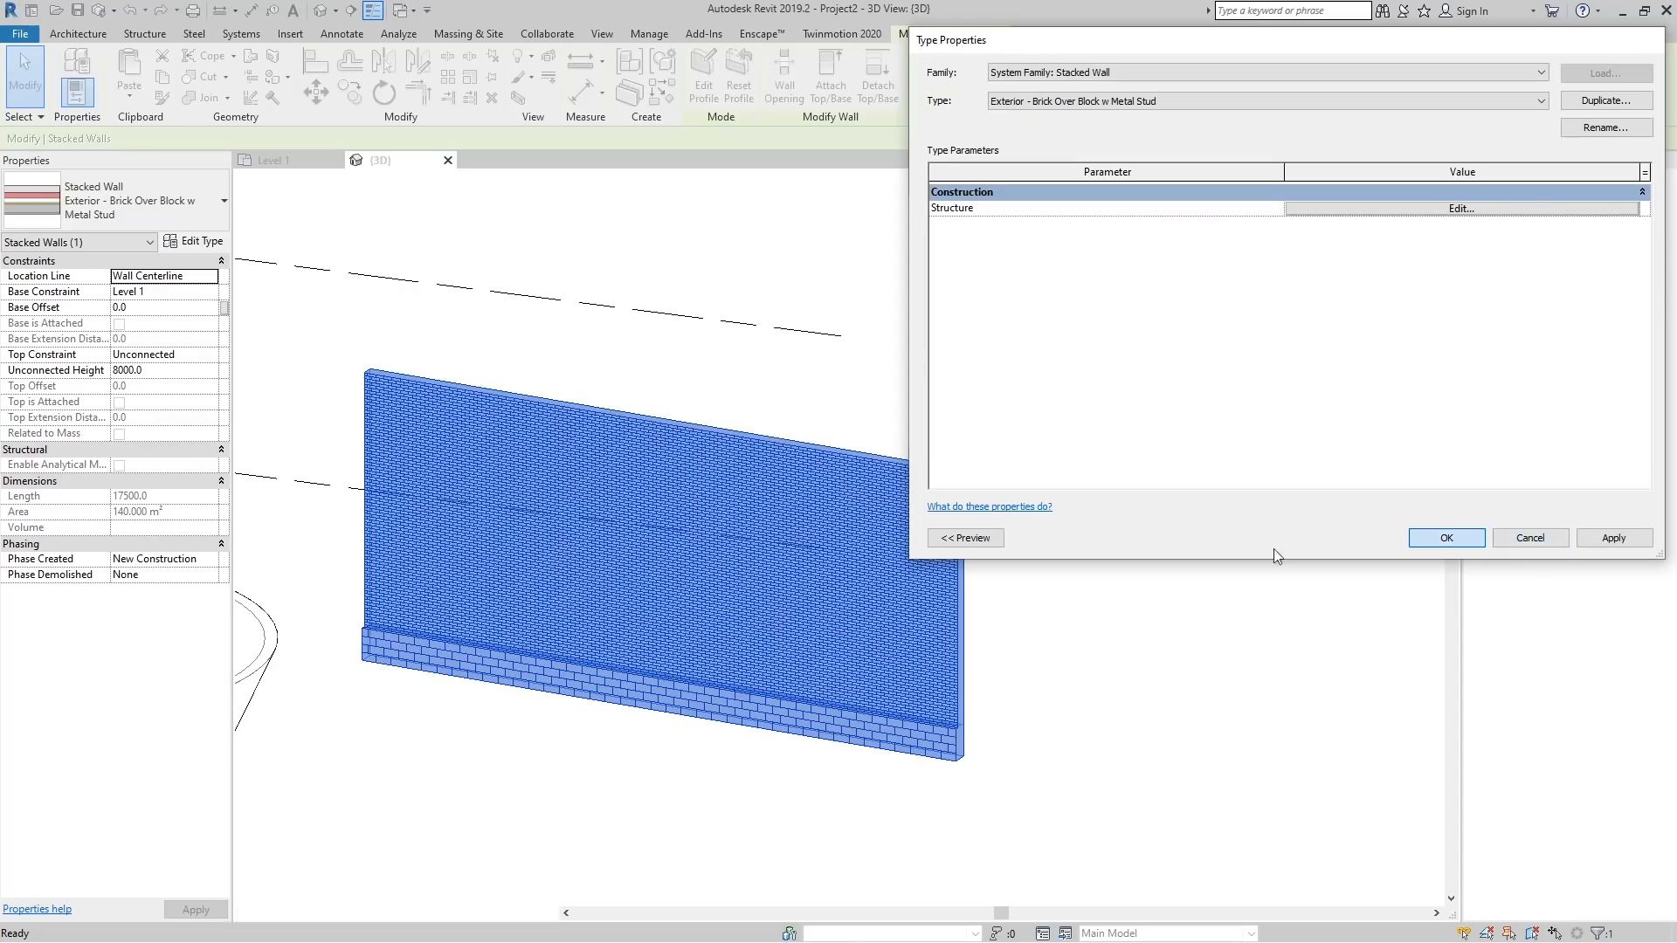
{"action": "left_click", "coordinate": [1447, 537]}
{"action": "left_click", "coordinate": [1196, 524]}
Set the stacked wall's unconnected height to 5000 mm.
{"action": "left_click", "coordinate": [664, 428]}
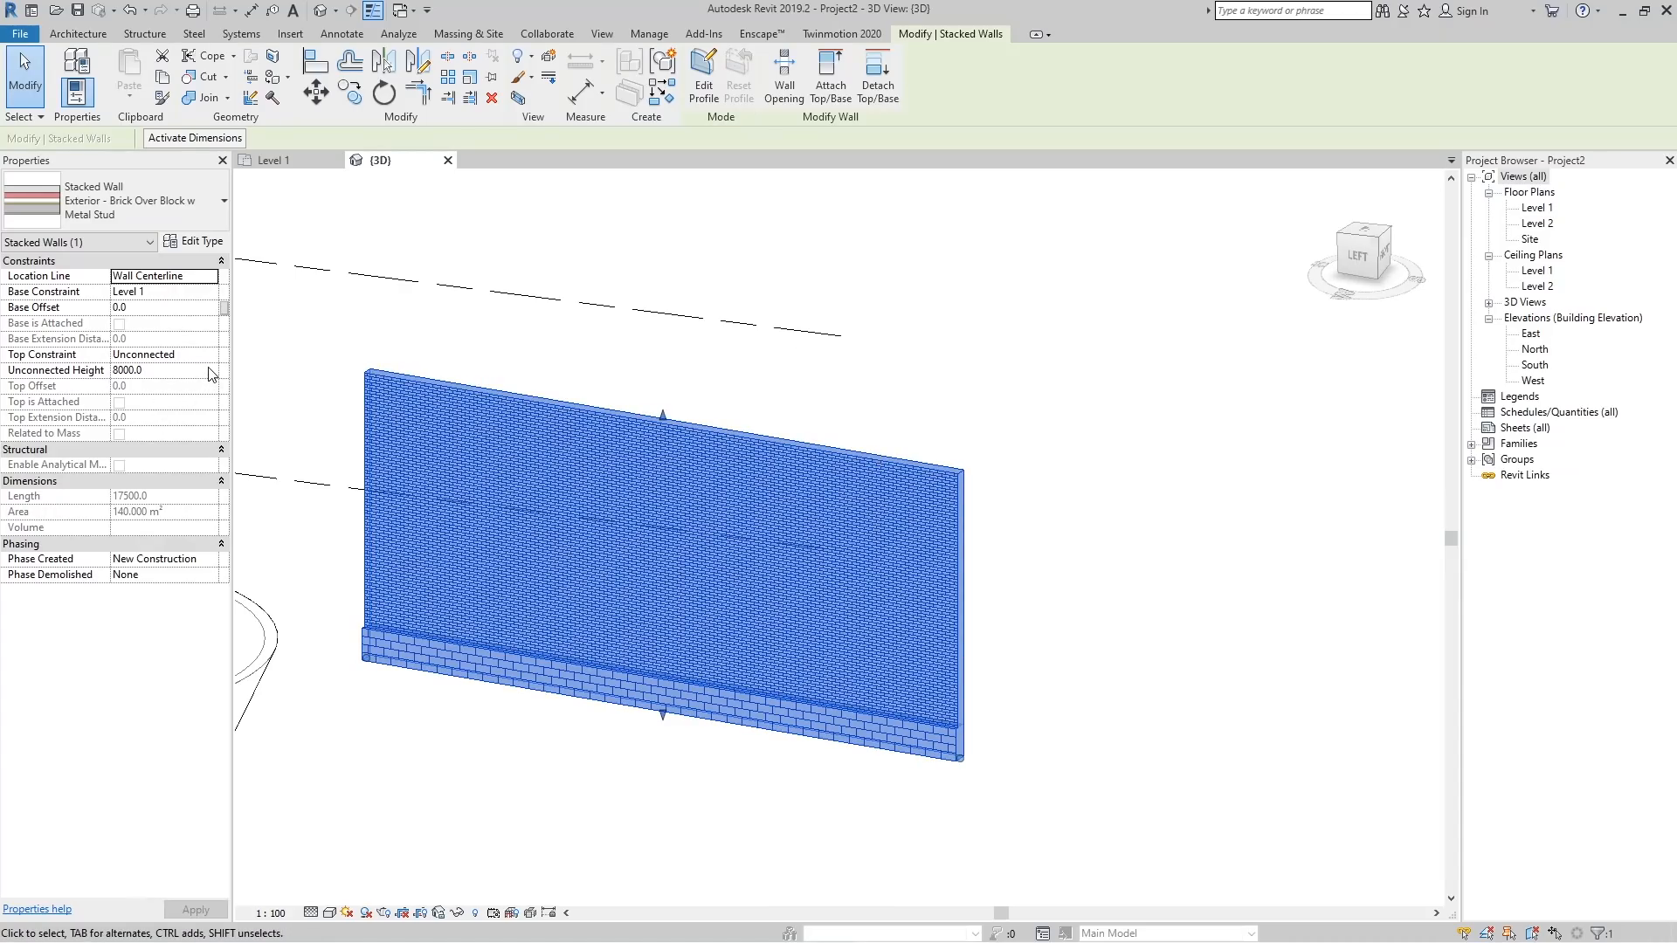
{"action": "left_click", "coordinate": [170, 377]}
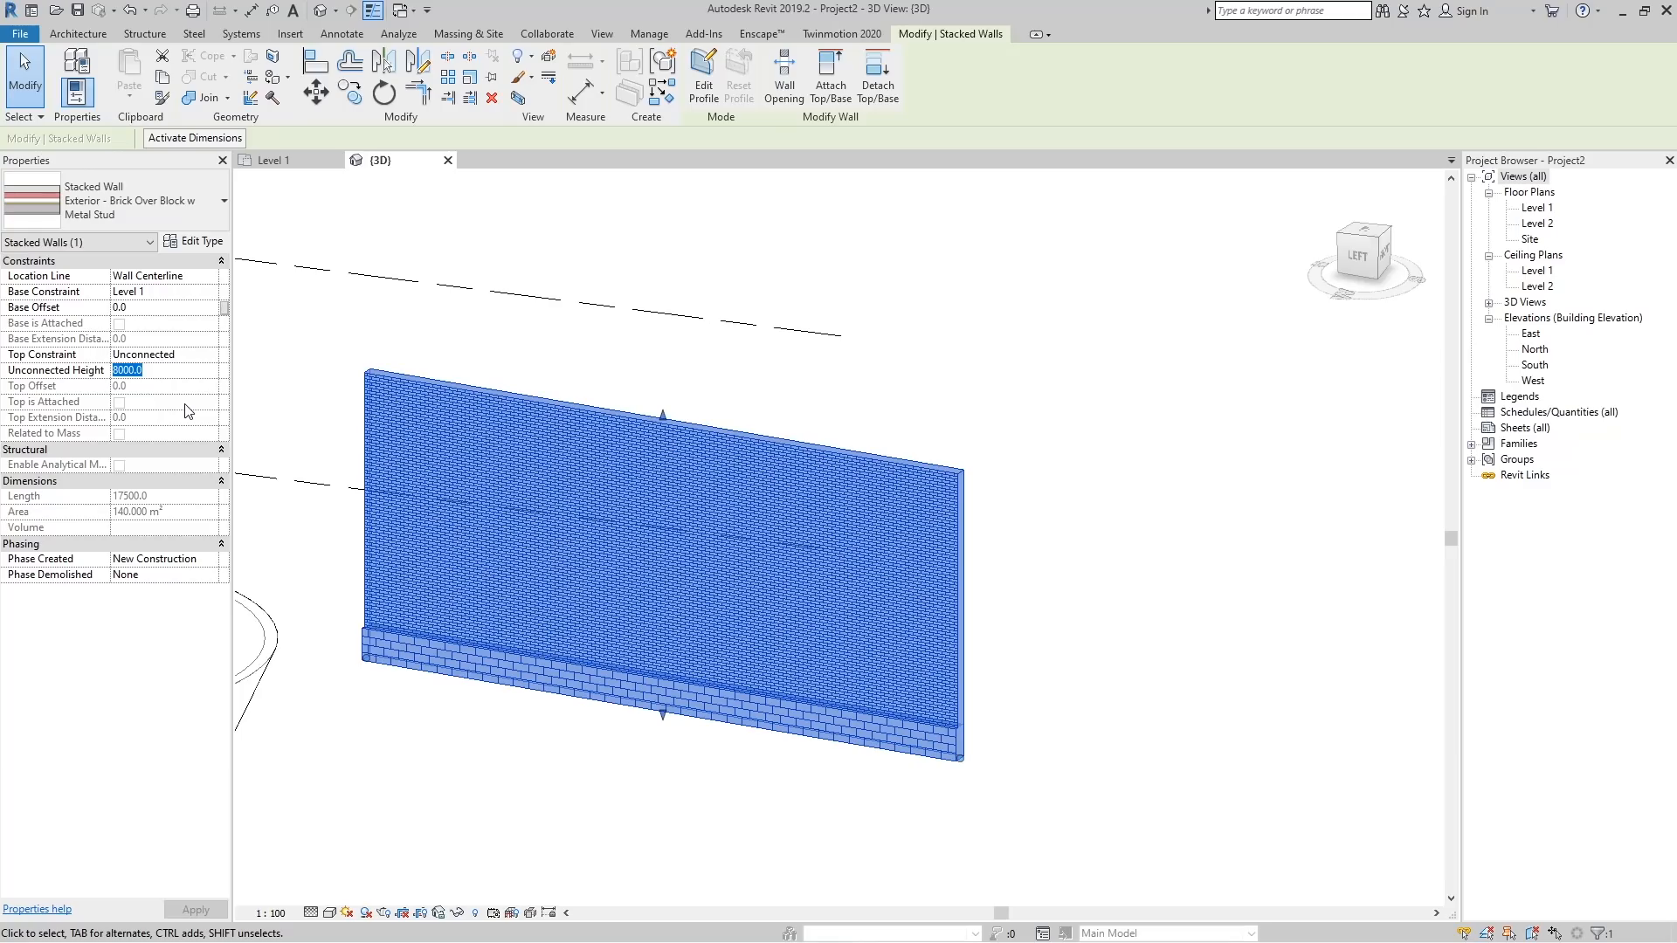
{"action": "type", "text": "5000"}
{"action": "key", "text": "Return"}
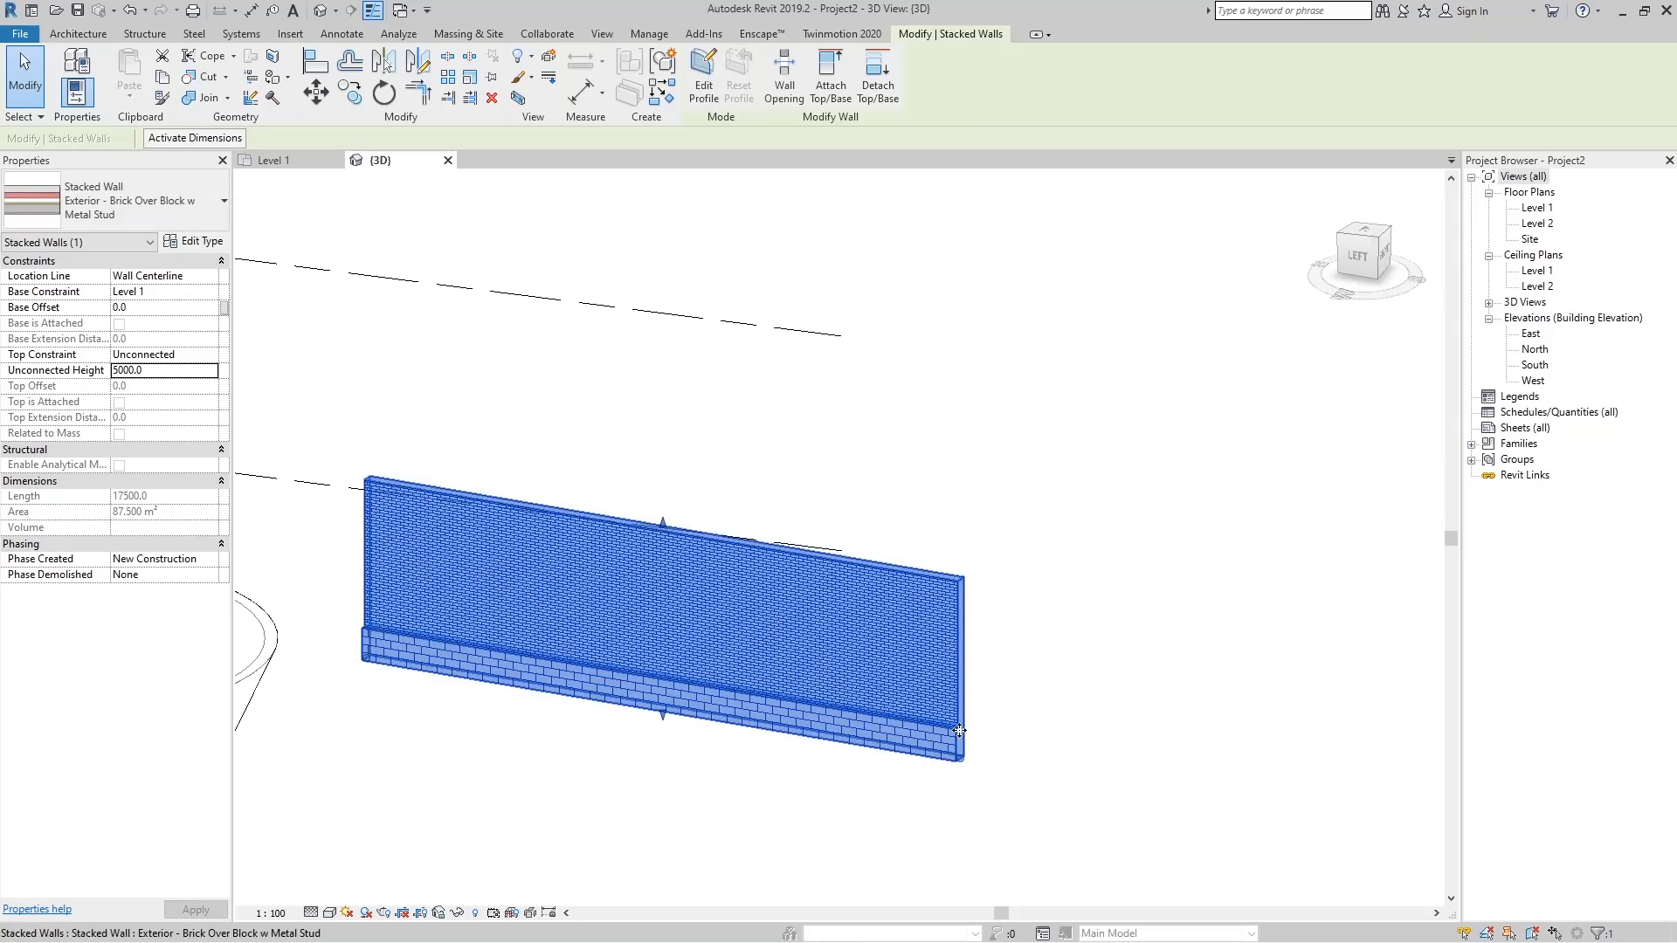
Recheck the variable and fixed layer heights in the shortened stacked wall's assembly, and deselect the wall.
{"action": "left_click", "coordinate": [211, 247]}
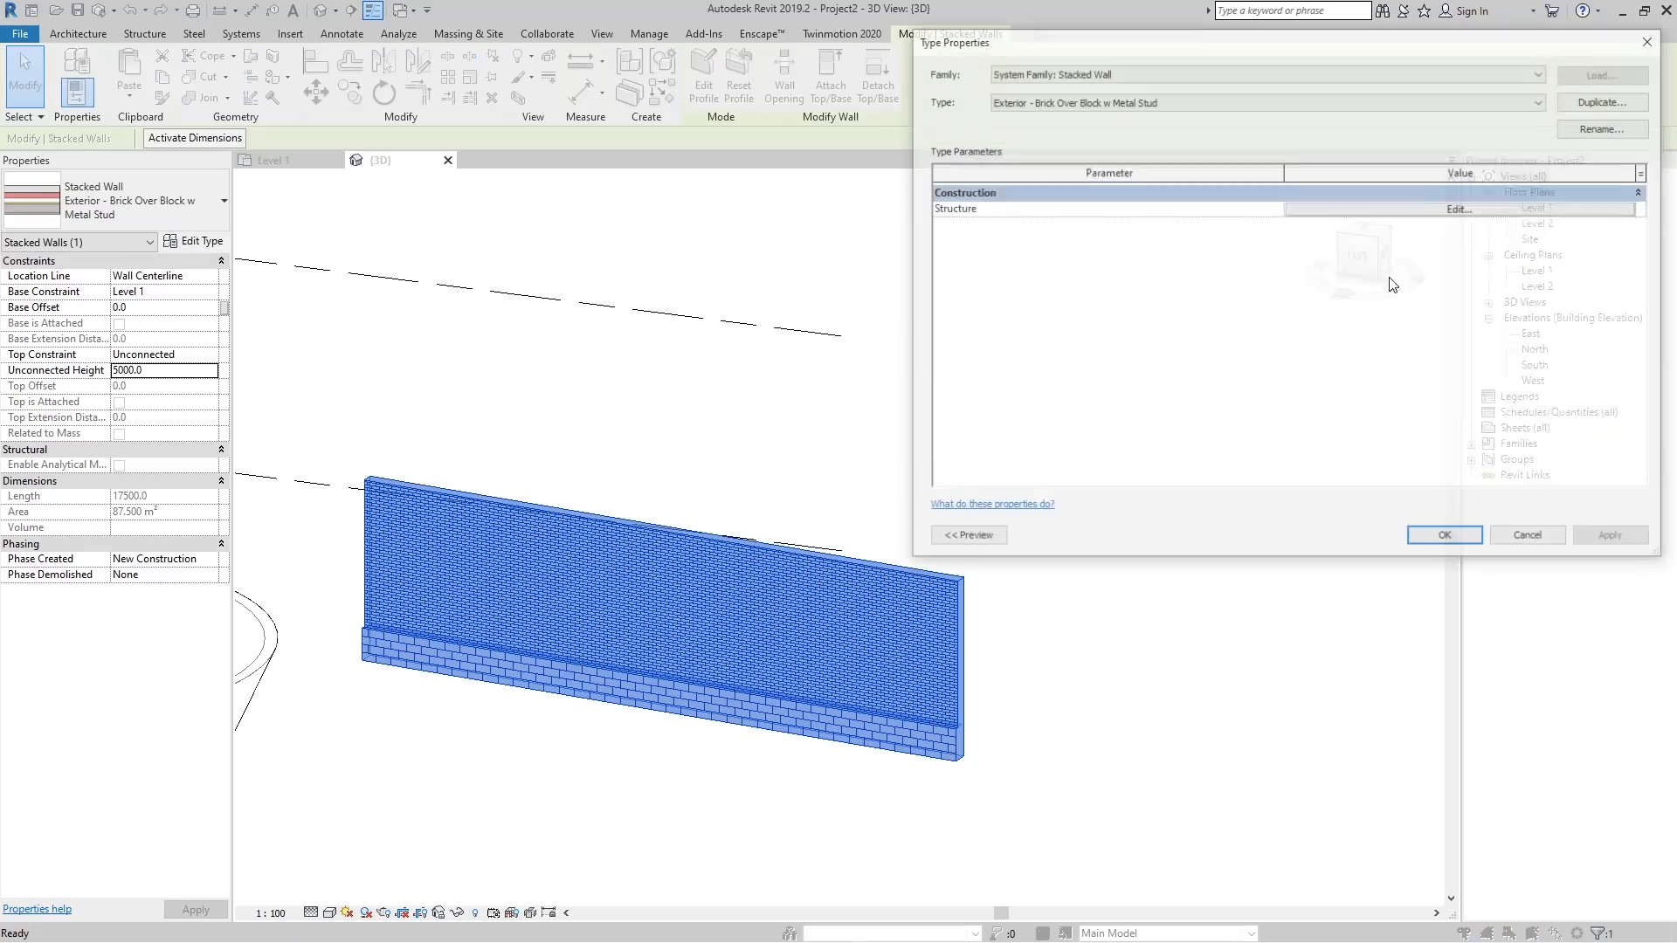
{"action": "left_click", "coordinate": [1335, 194]}
{"action": "left_click", "coordinate": [1335, 193]}
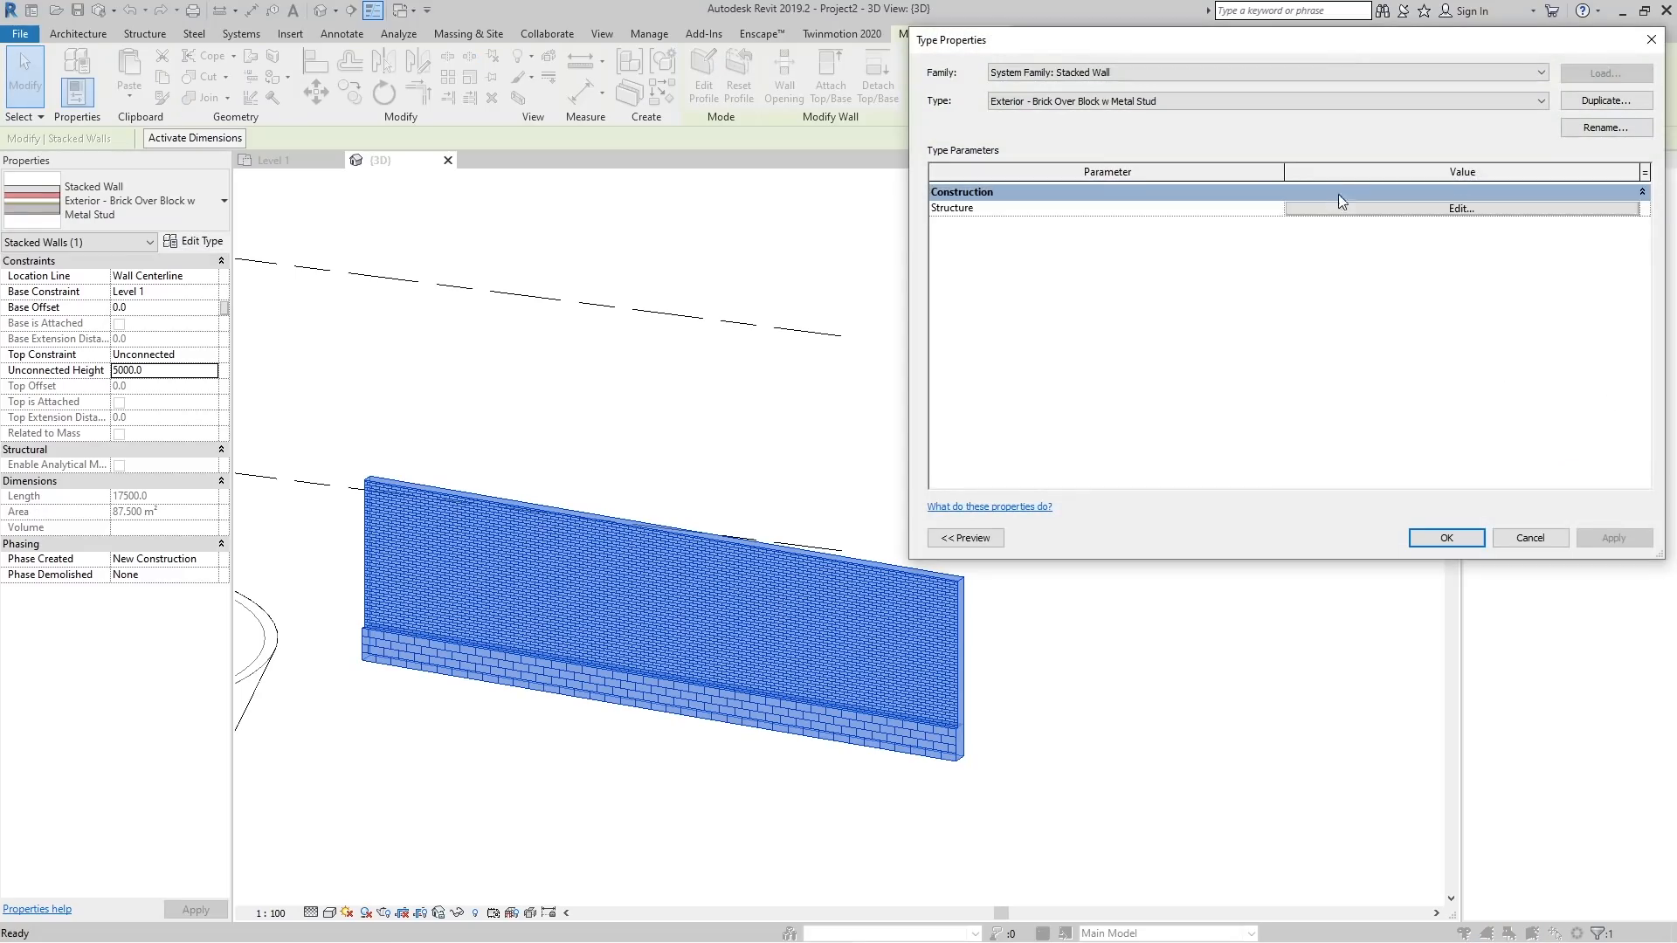
{"action": "left_click", "coordinate": [1346, 210]}
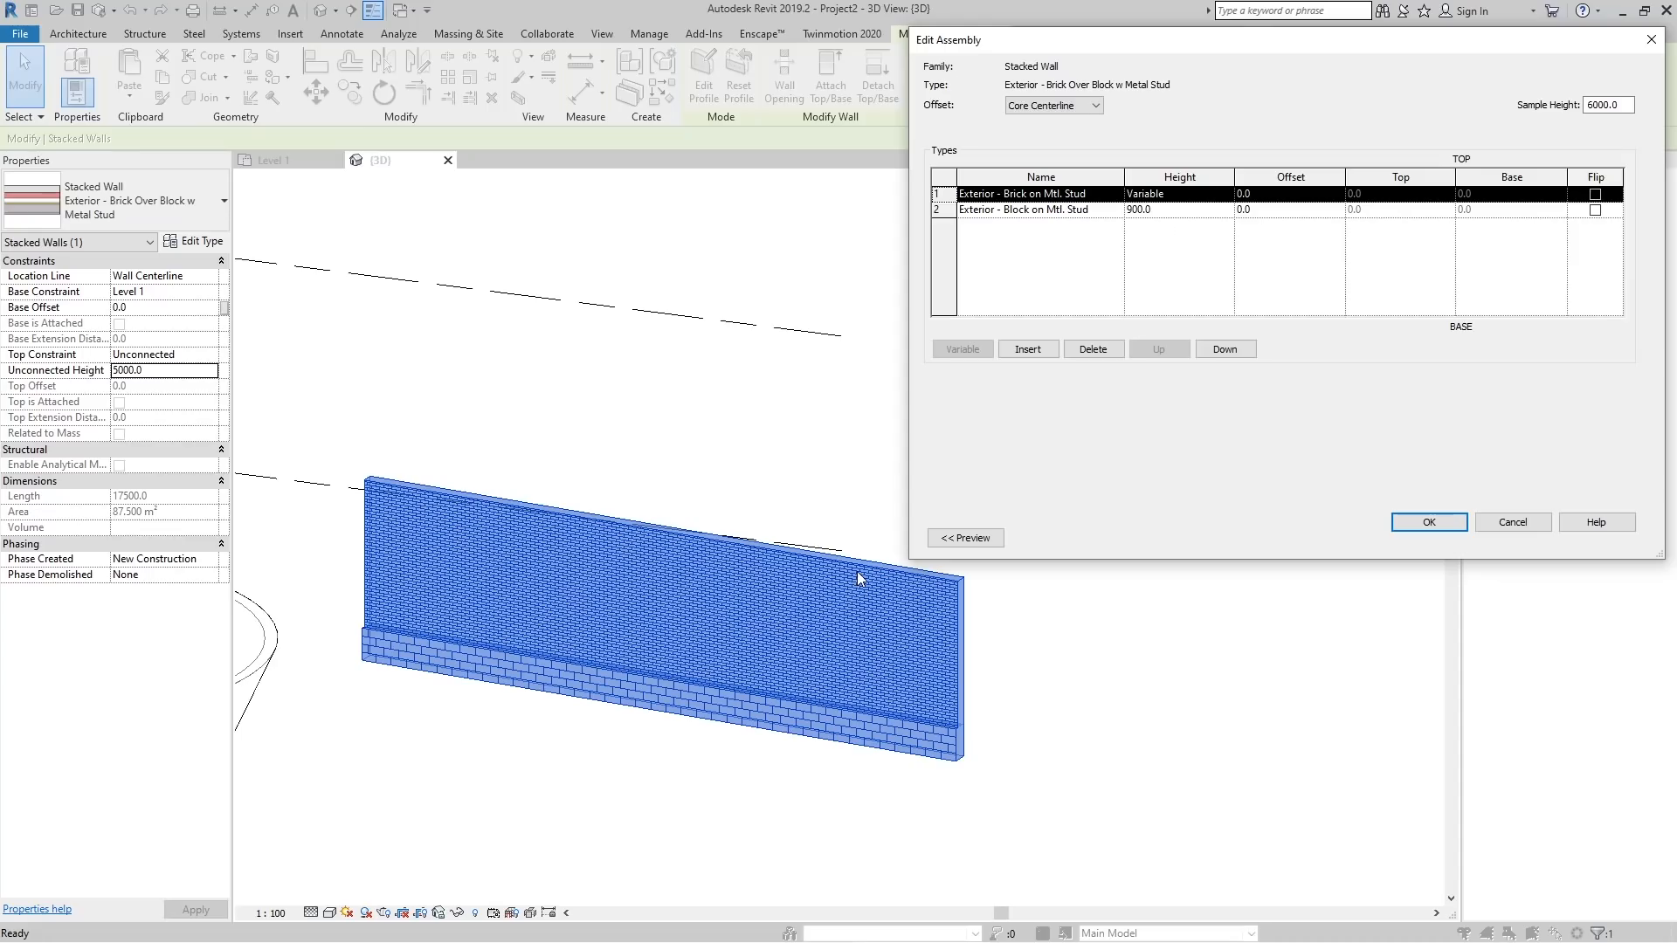
{"action": "left_click", "coordinate": [1429, 522]}
{"action": "left_click", "coordinate": [1441, 537]}
{"action": "key", "text": "Escape"}
Select the stacked wall beside the mass so that its type properties can be reached.
{"action": "key", "text": "z"}
{"action": "key", "text": "f"}
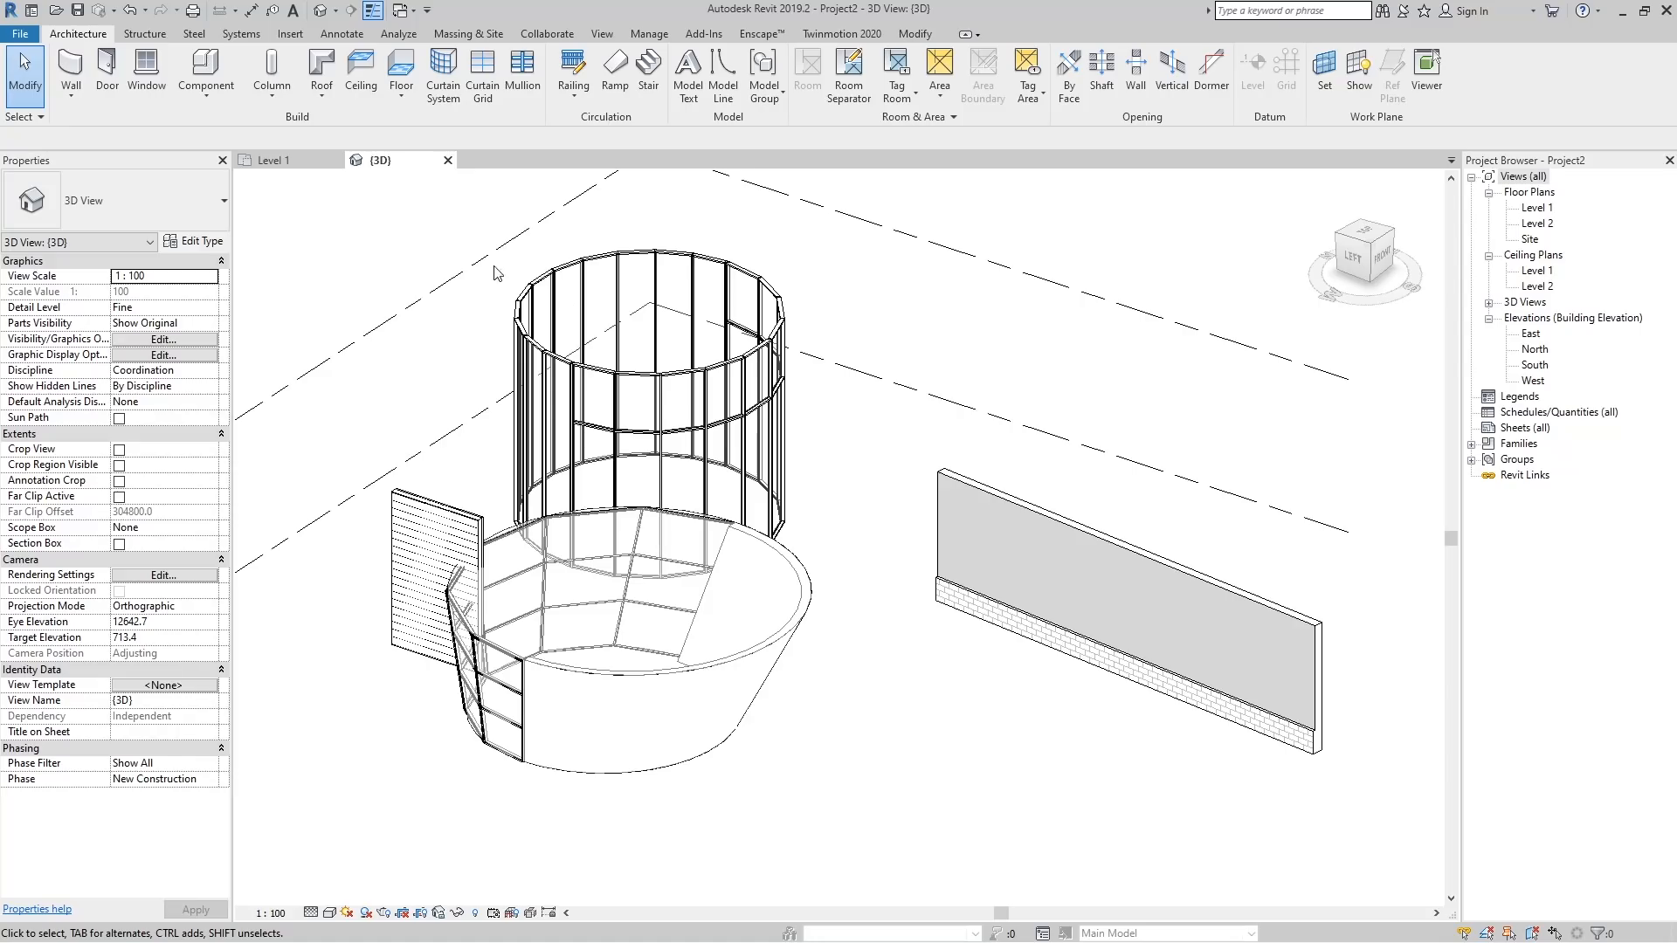
{"action": "left_click", "coordinate": [188, 248]}
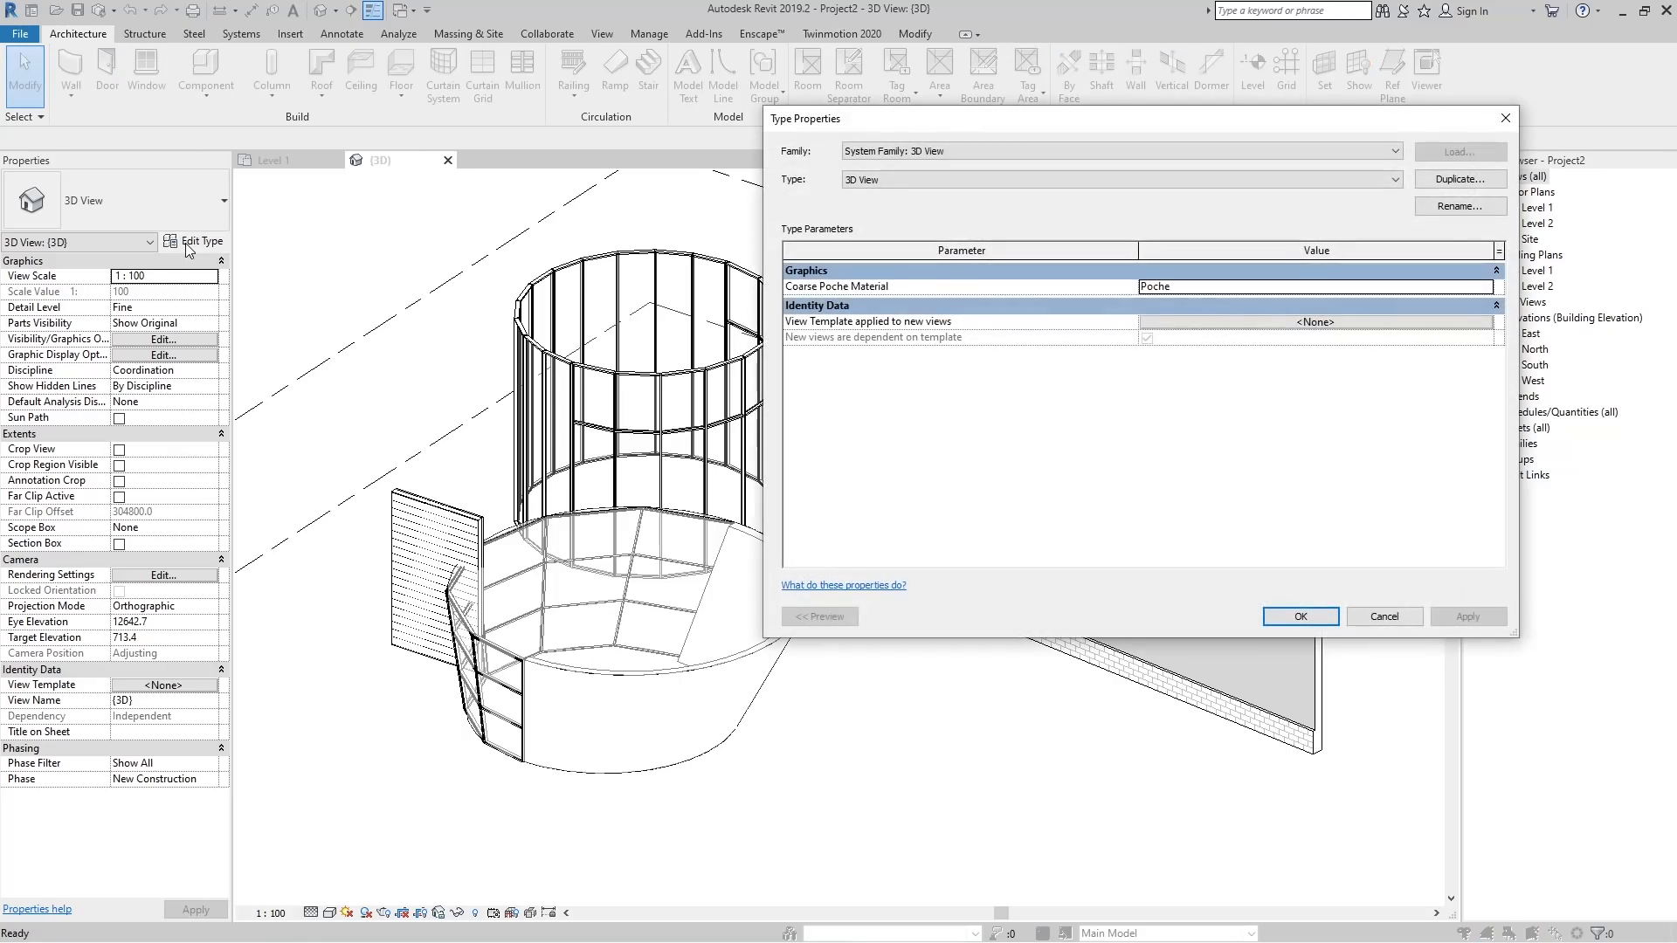
{"action": "key", "text": "Escape"}
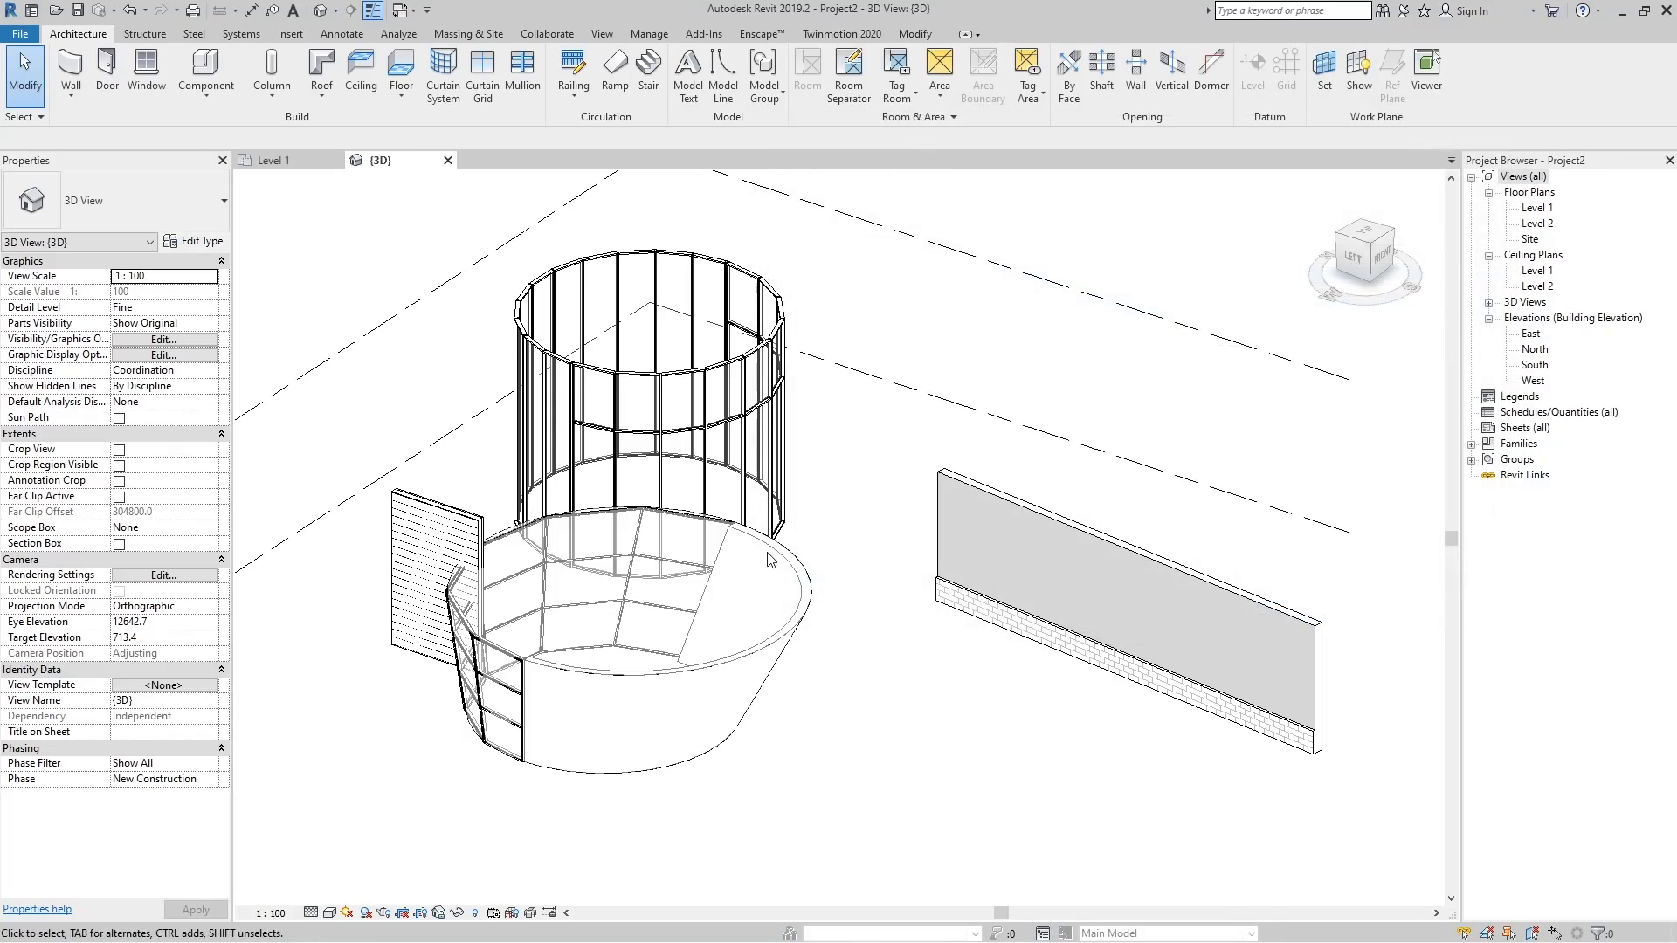
{"action": "left_click", "coordinate": [977, 491]}
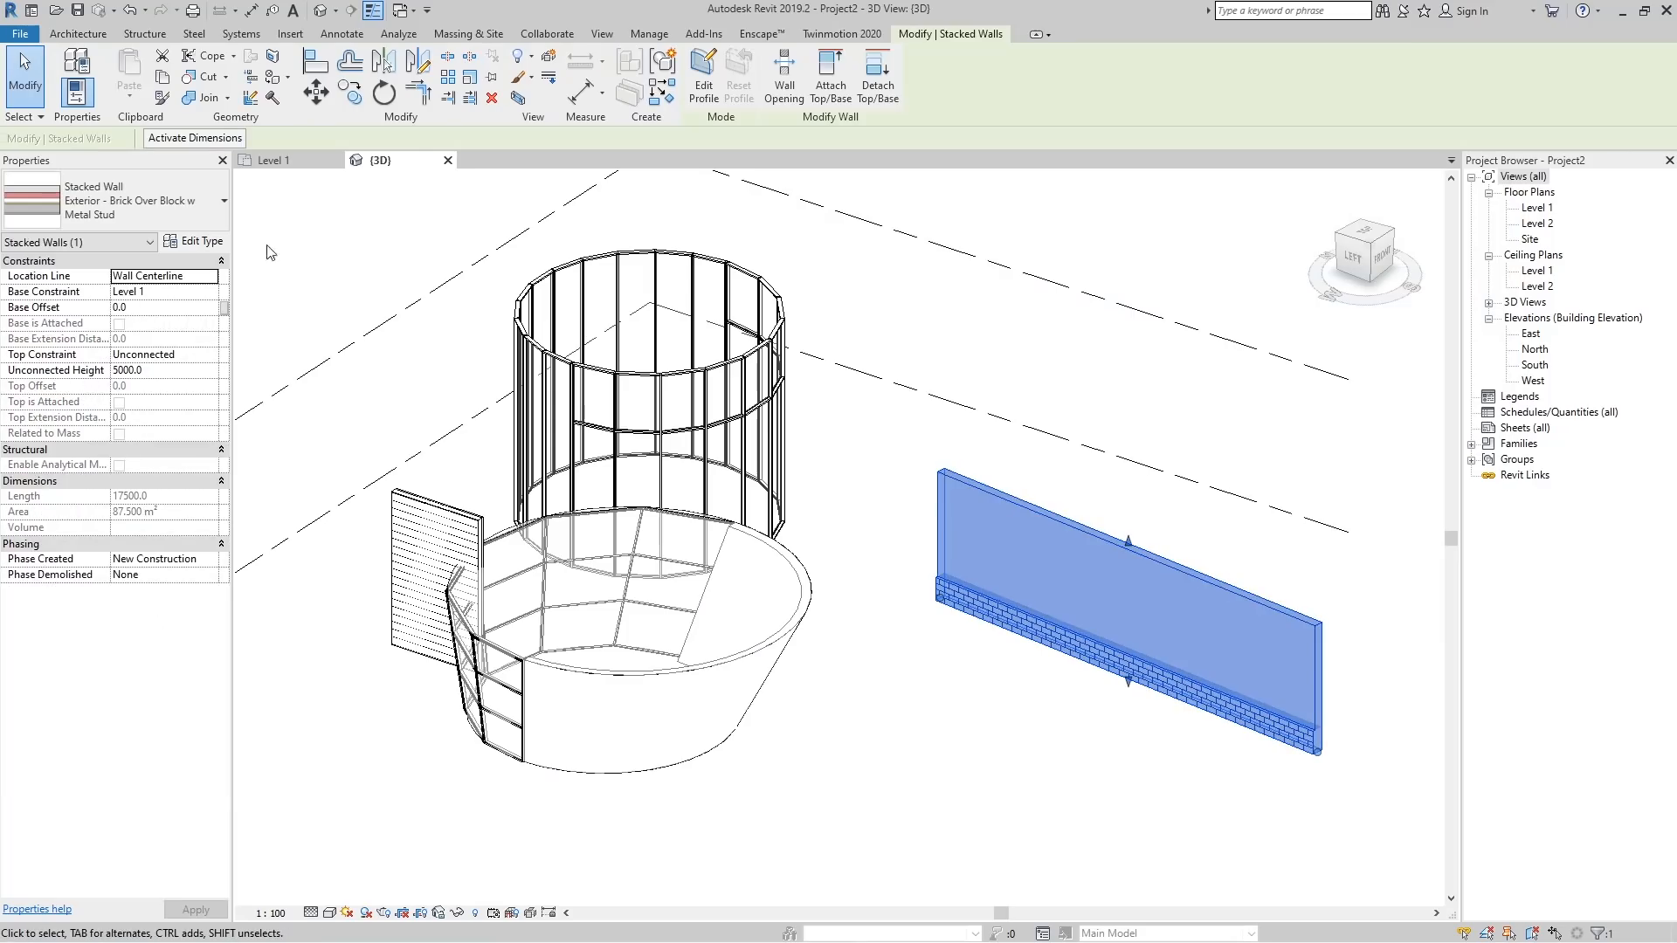